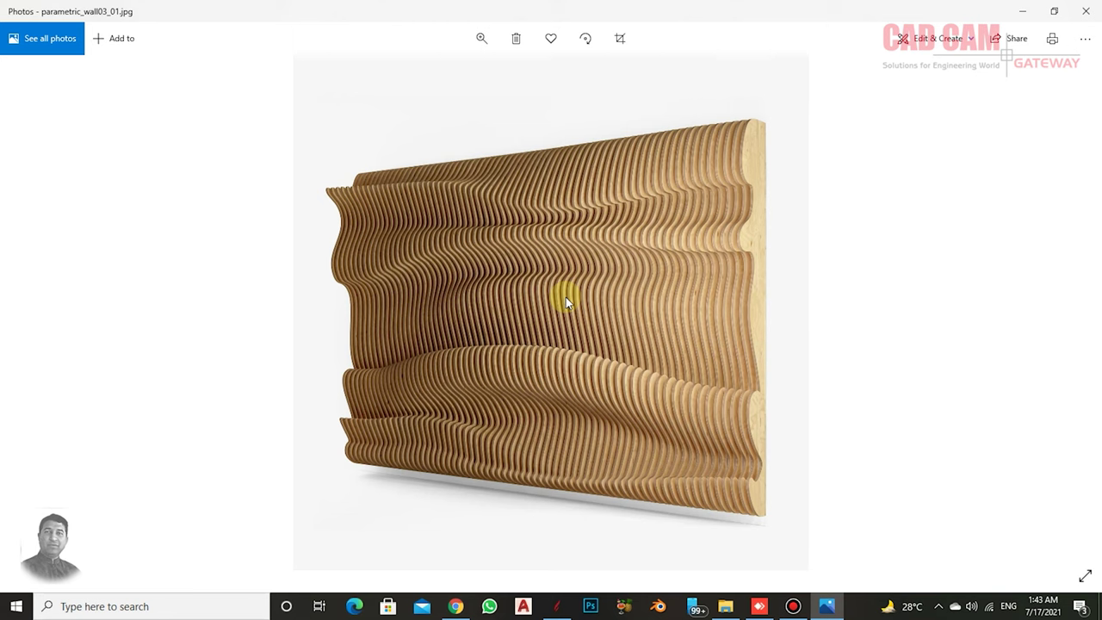
# - Step through the reference photos to the ripple slatted wall, then put the Photos viewer away
pyautogui.press('Right')
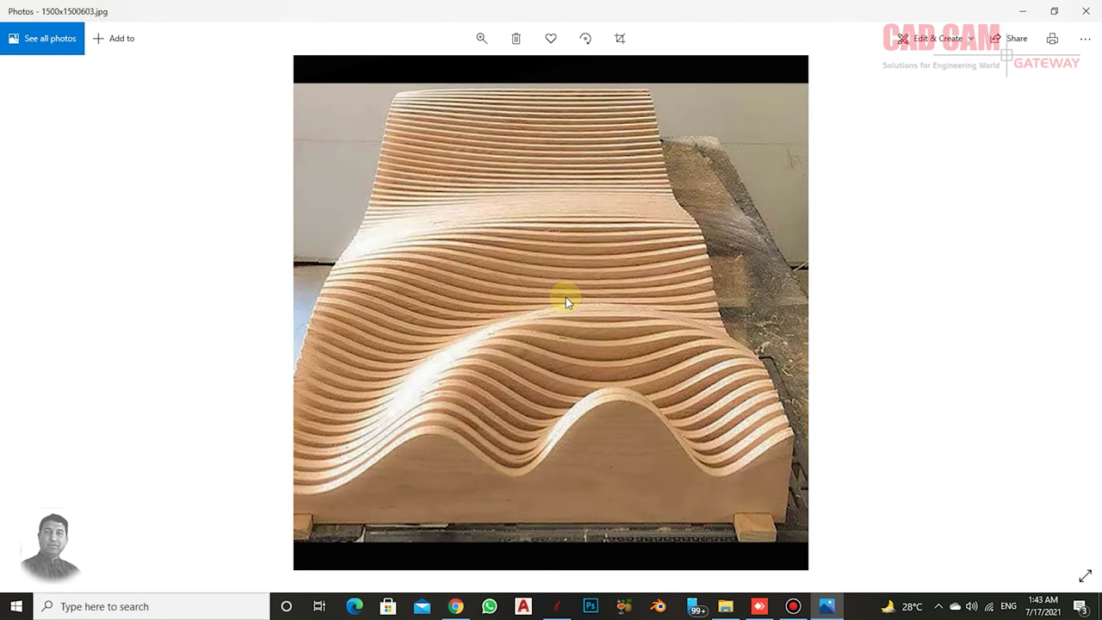
pyautogui.press('Right')
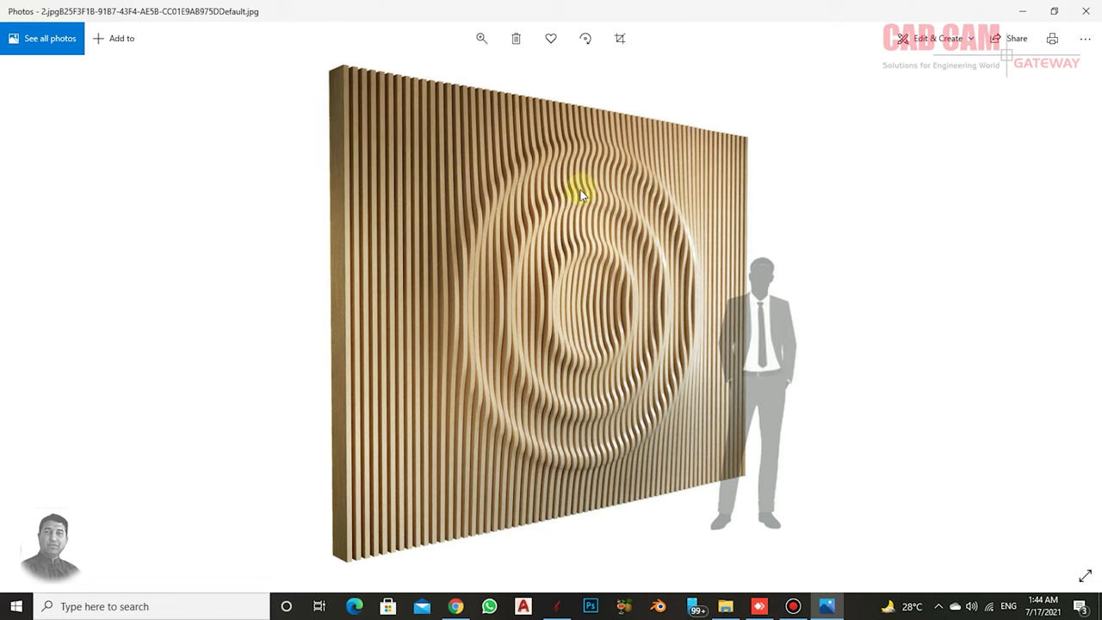
pyautogui.click(1028, 13)
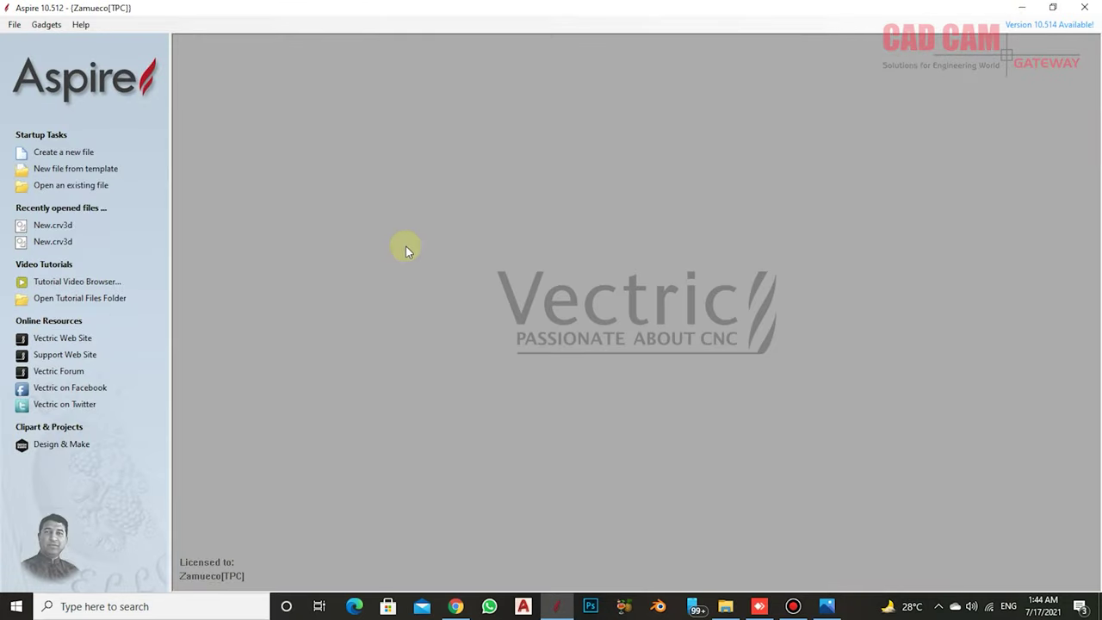
# - Create a new 48 x 48 inch job with a 2-inch material thickness
pyautogui.click(63, 152)
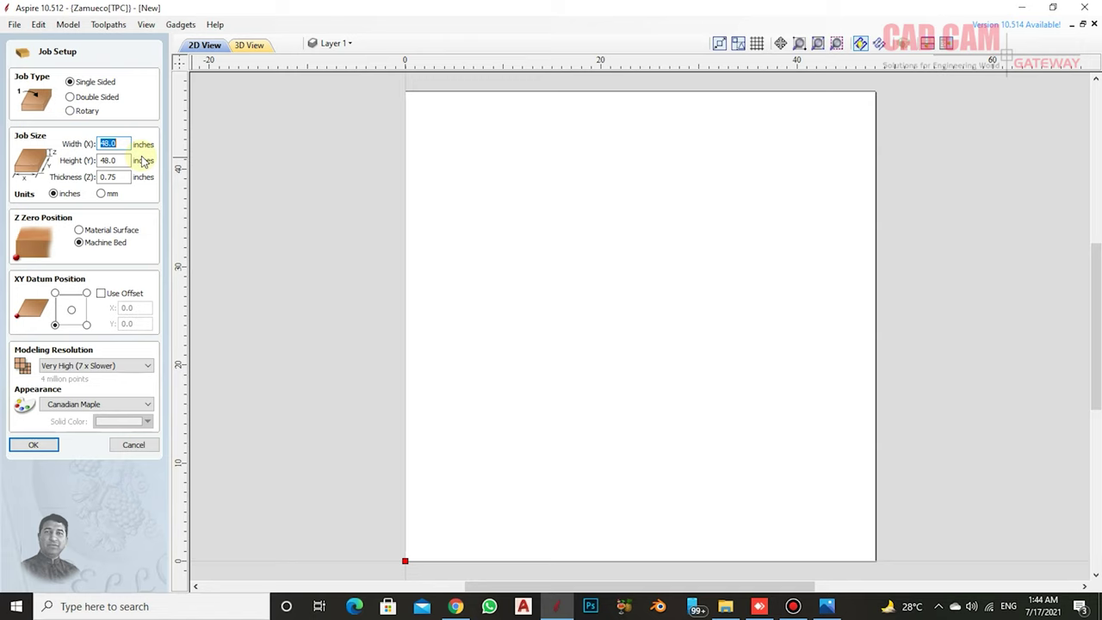
pyautogui.moveTo(125, 177); pyautogui.dragTo(87, 178)
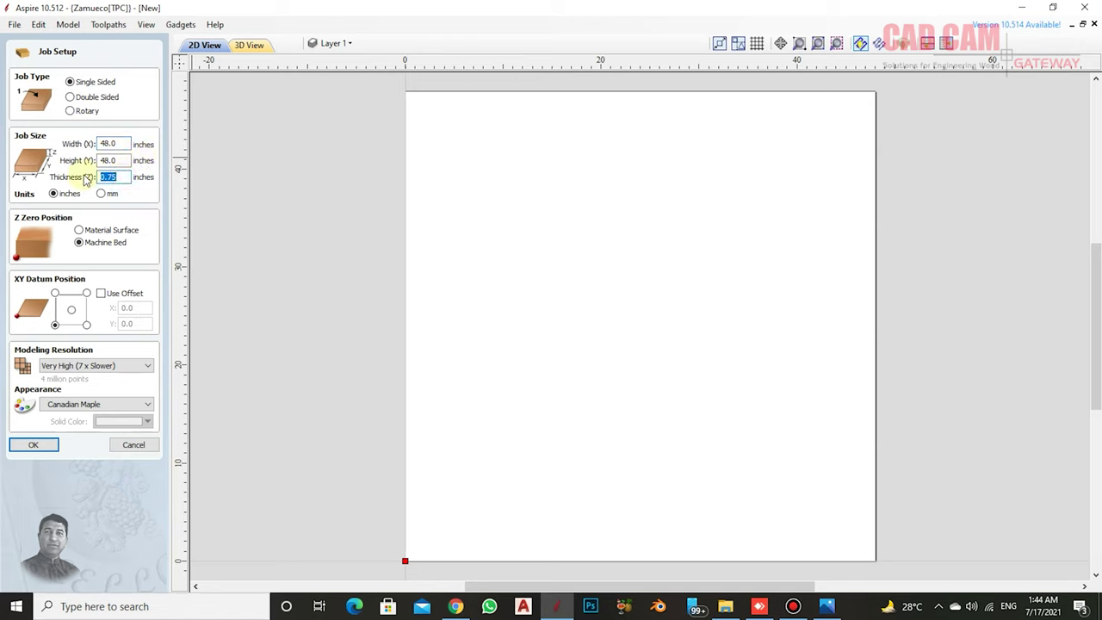
pyautogui.write('2')
pyautogui.click(34, 444)
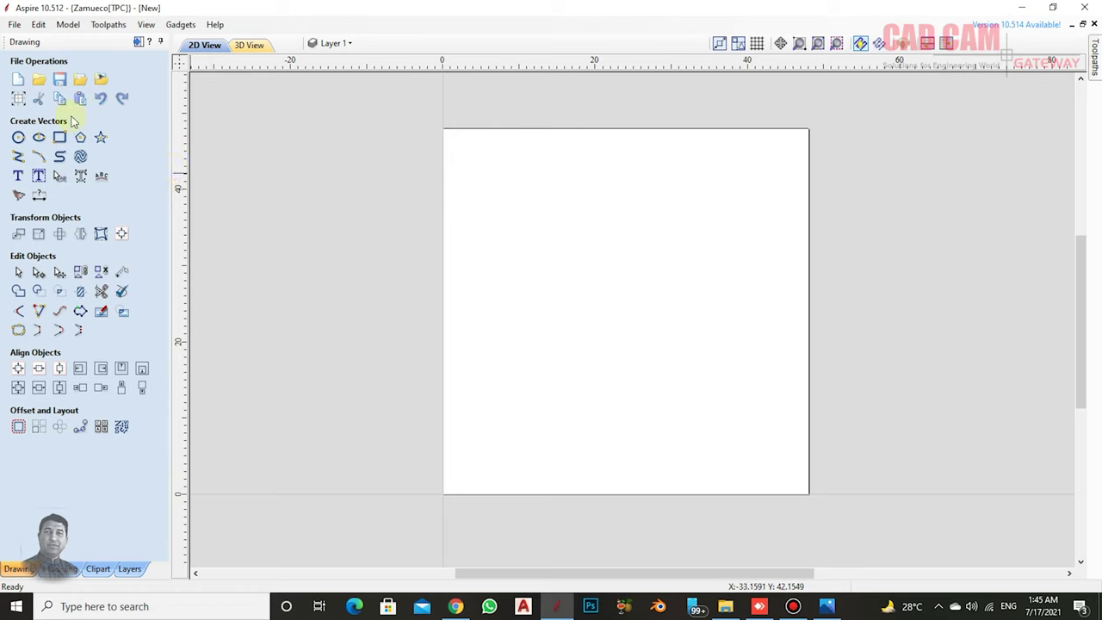
# - Bring the ripple slatted-wall reference photo back up from the taskbar
pyautogui.click(827, 607)
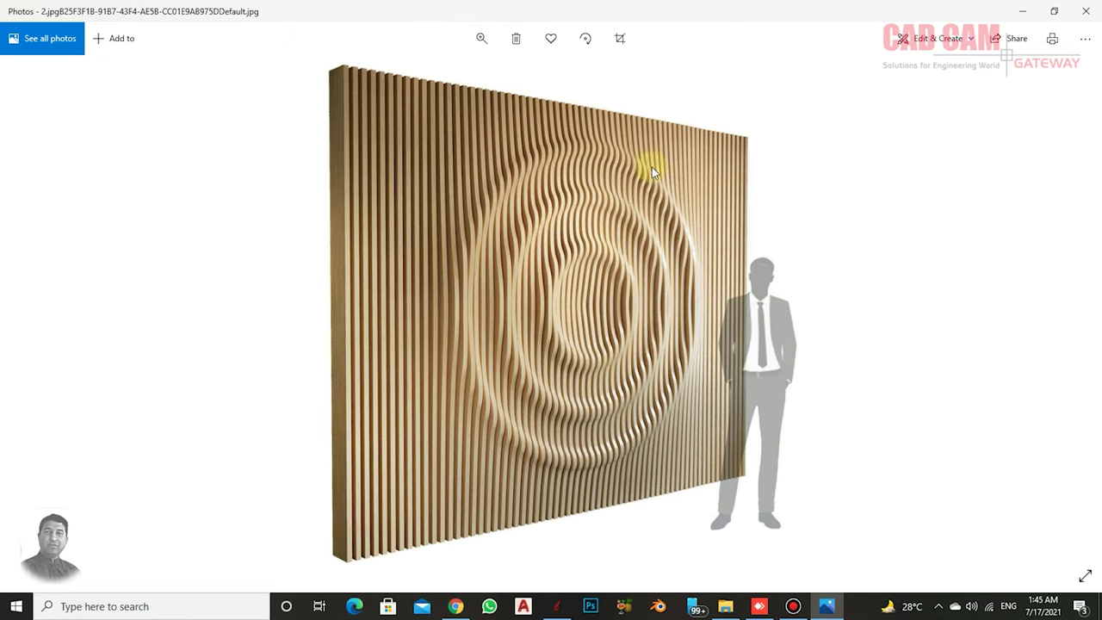
# - Minimize the Photos reference image to return to the empty Aspire job
pyautogui.click(1021, 11)
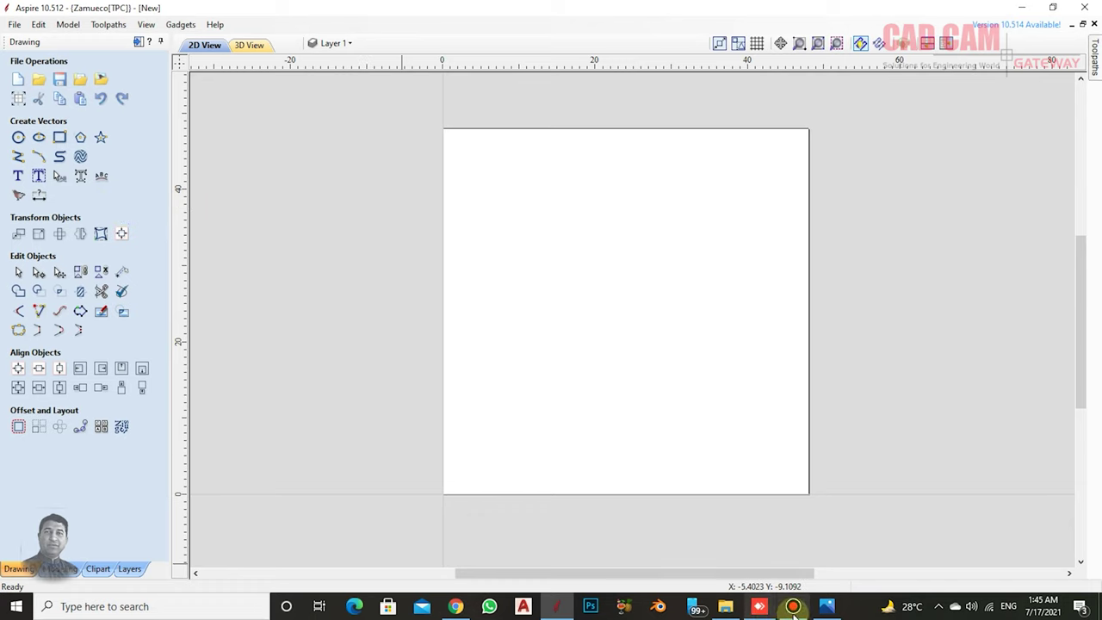
pyautogui.click(826, 606)
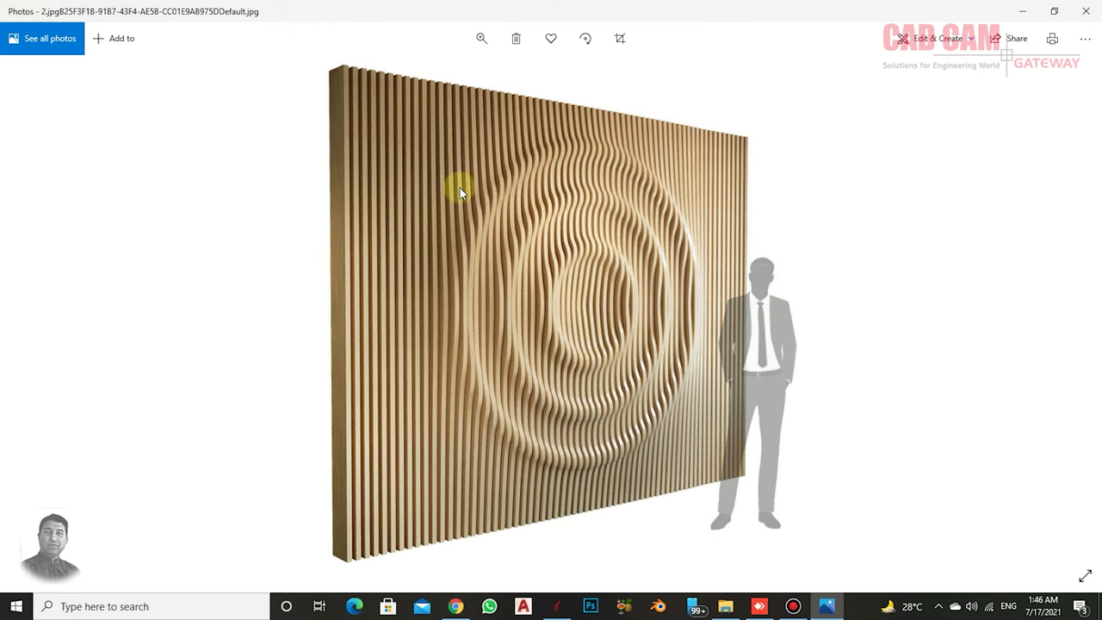
pyautogui.click(1022, 11)
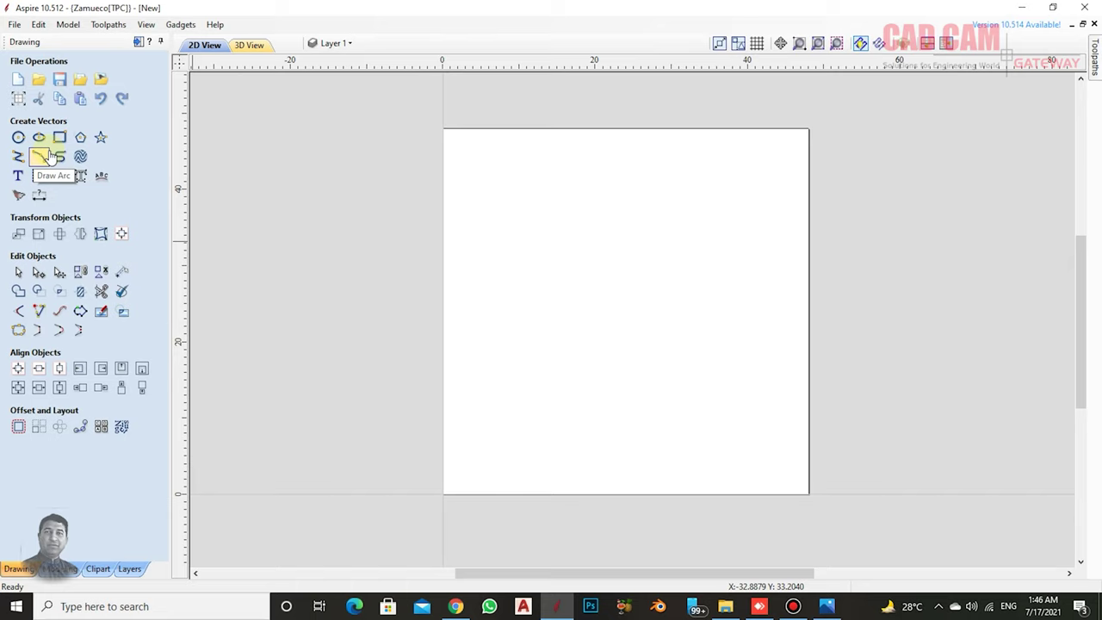
# - Draw a 12-inch diameter circle centred at X 24, Y 24 on the sheet
pyautogui.click(18, 137)
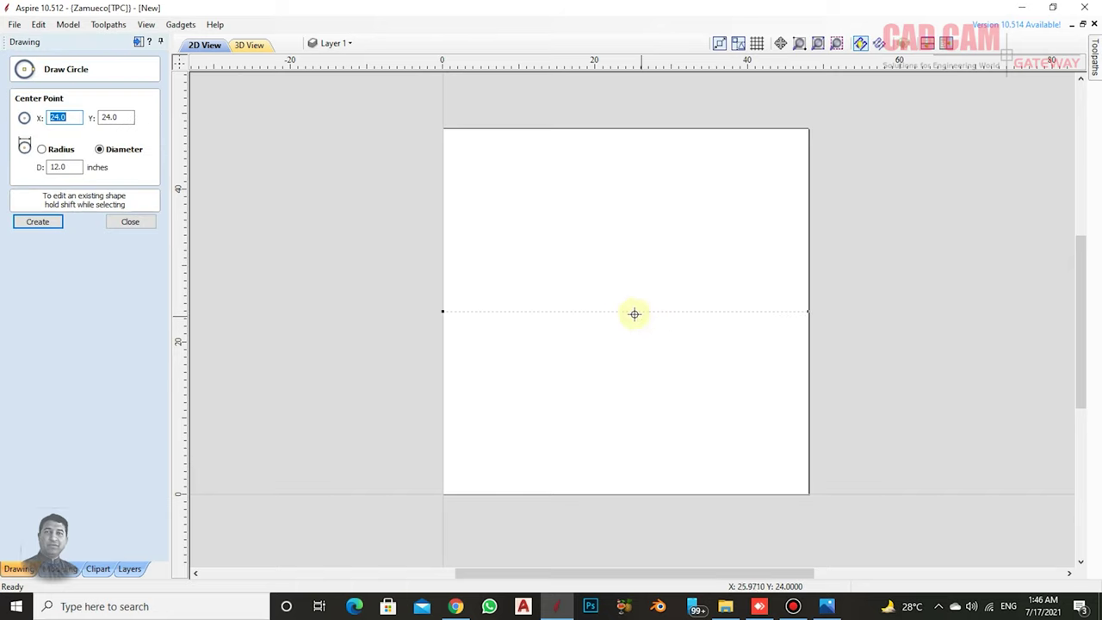
pyautogui.moveTo(626, 312); pyautogui.dragTo(661, 294)
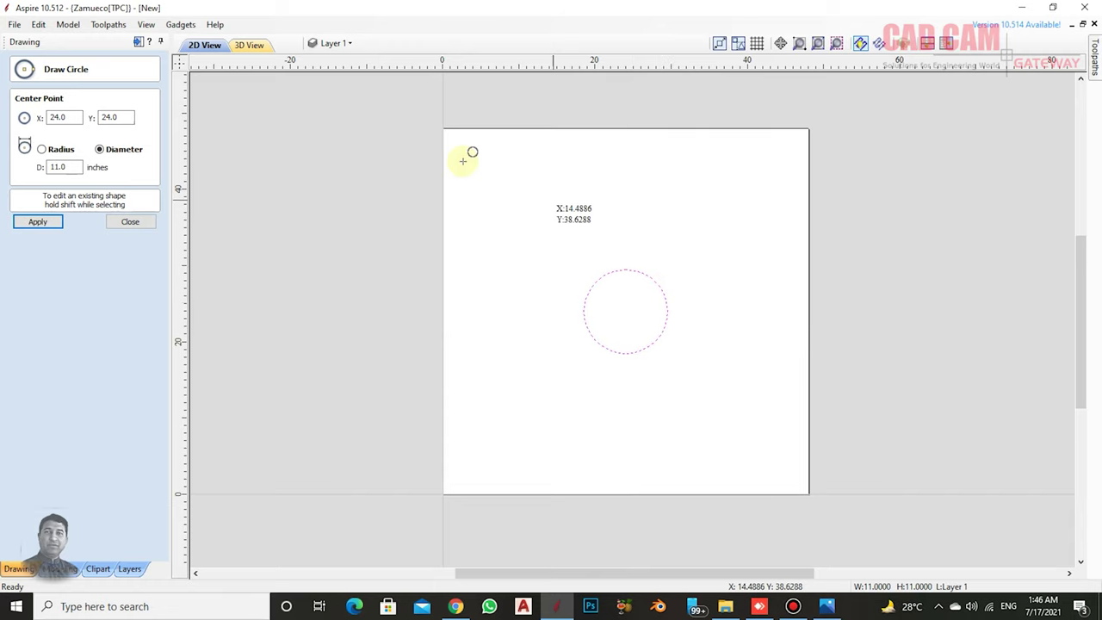
pyautogui.doubleClick(74, 166)
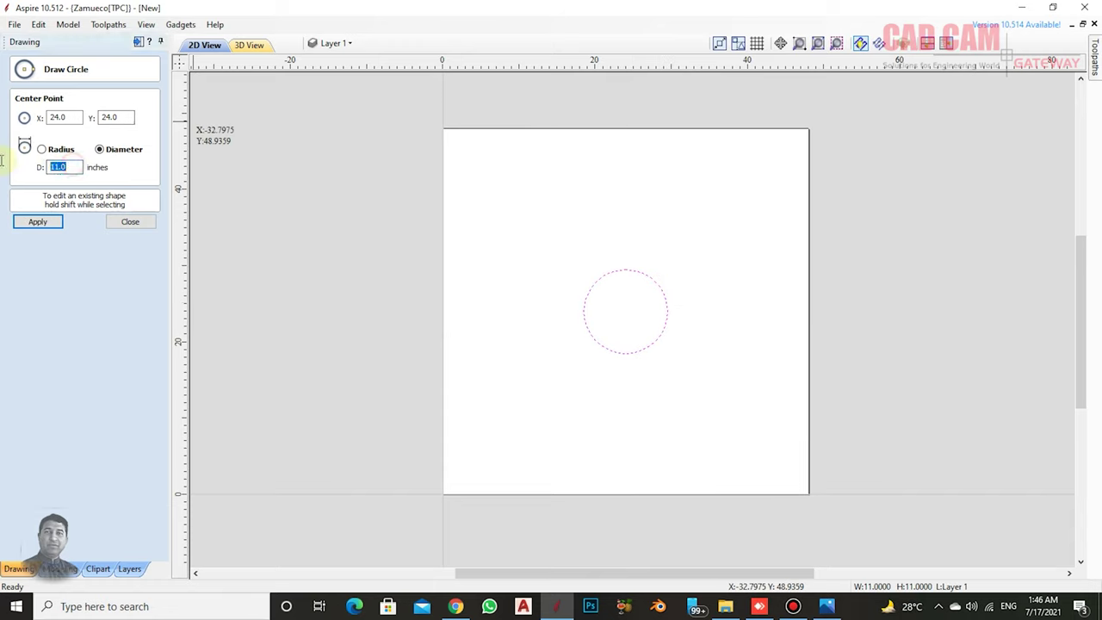
pyautogui.write('12')
pyautogui.press('Return')
pyautogui.click(130, 225)
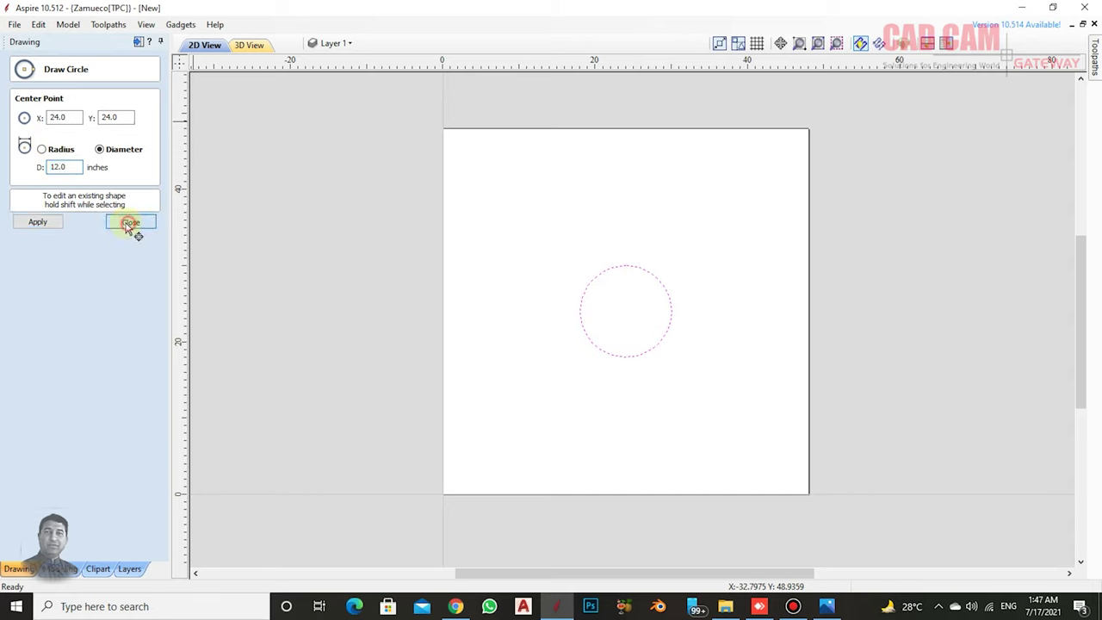
pyautogui.click(19, 428)
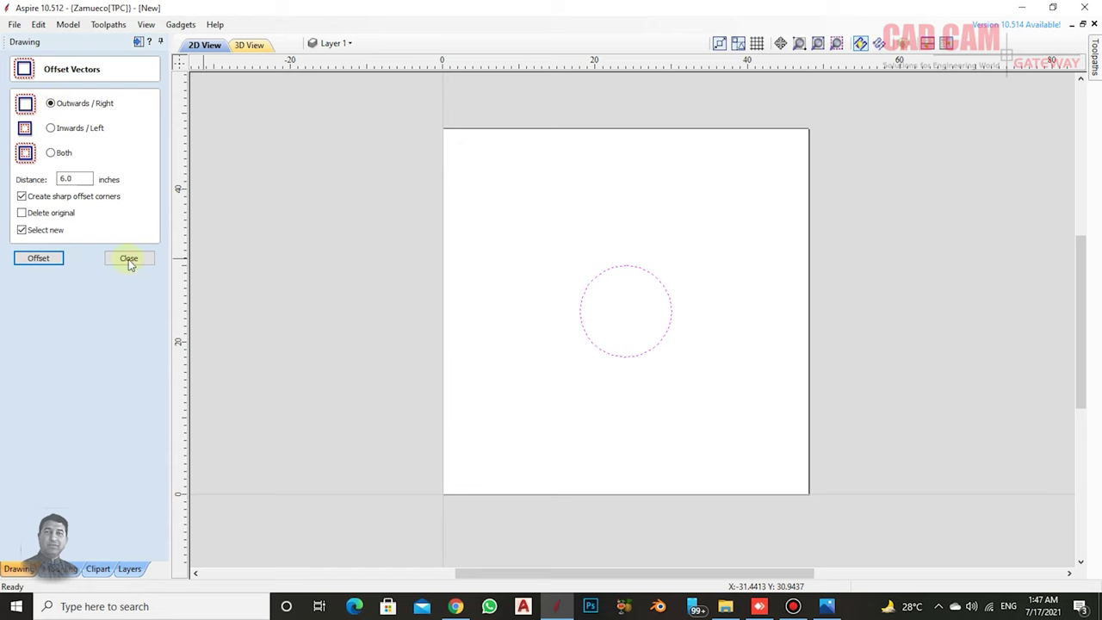
# - Add three 6-inch outward offset rings around the circle, making four concentric circles
pyautogui.click(30, 258)
pyautogui.click(32, 260)
pyautogui.click(31, 259)
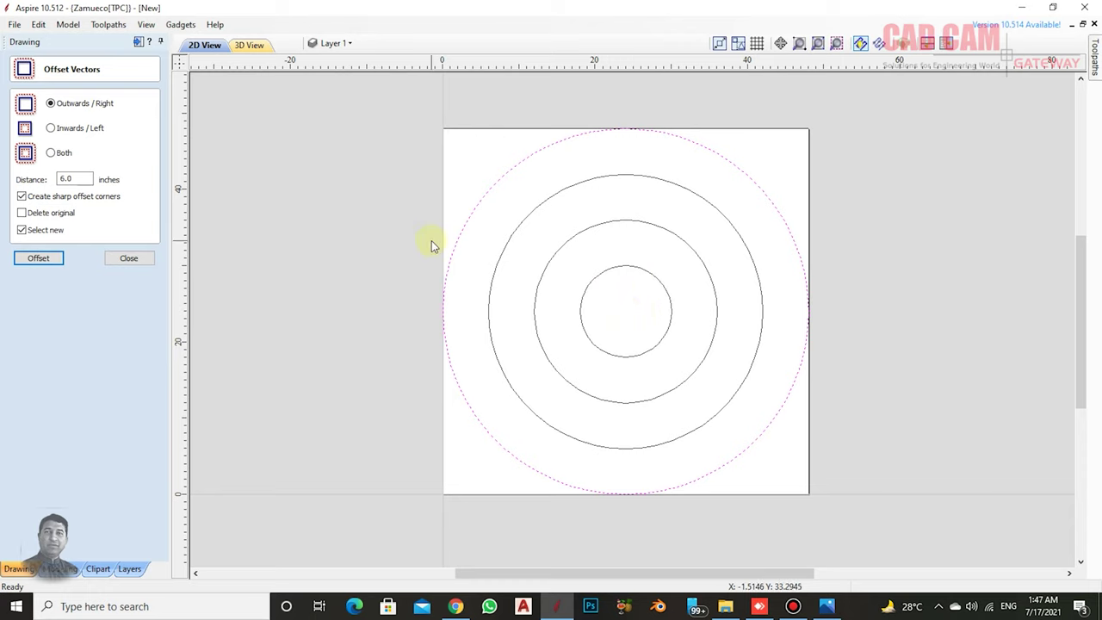
pyautogui.click(129, 259)
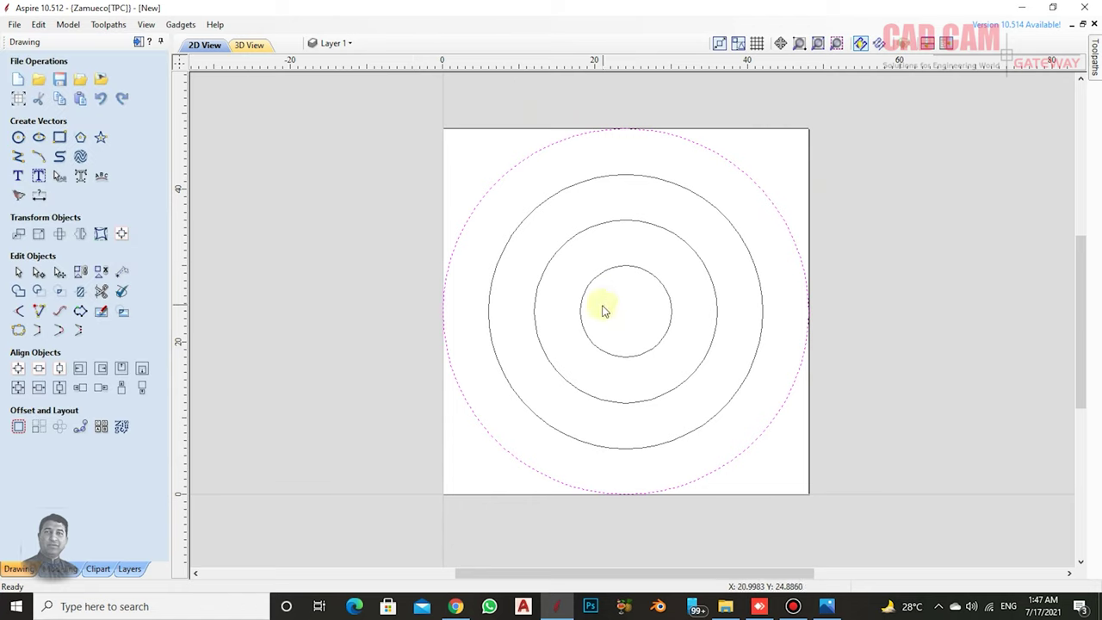
# - Place a horizontal guide at Y 24 through the circles' centre and zoom in
pyautogui.click(375, 300)
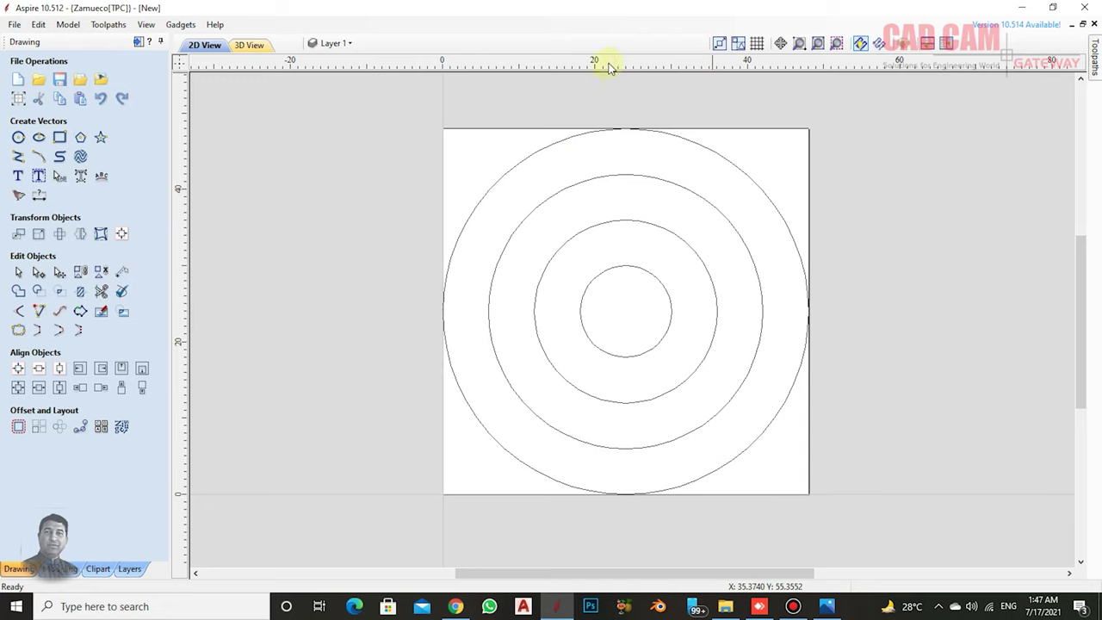
pyautogui.moveTo(609, 67); pyautogui.dragTo(626, 311)
pyautogui.scroll(1, 818, 319)
pyautogui.scroll(1, 822, 313)
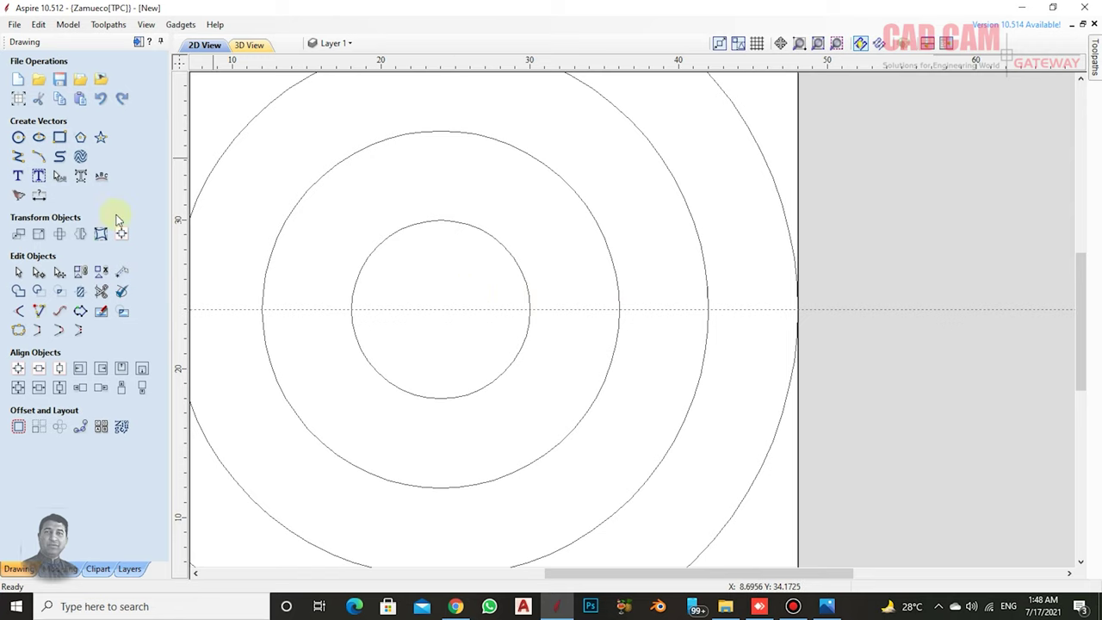
# - Place a vertical guide at X 48 on the sheet's right edge
pyautogui.moveTo(177, 217); pyautogui.dragTo(797, 297)
pyautogui.doubleClick(798, 298)
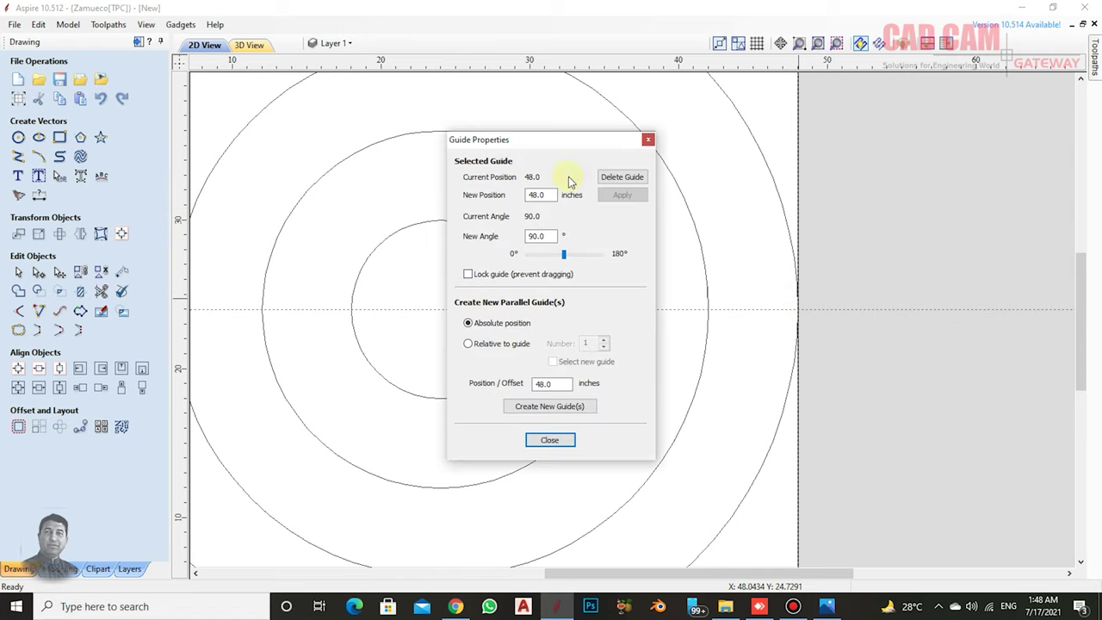
pyautogui.moveTo(551, 141)
pyautogui.mouseDown()
pyautogui.moveTo(960, 126)
pyautogui.moveTo(942, 112)
pyautogui.mouseUp()
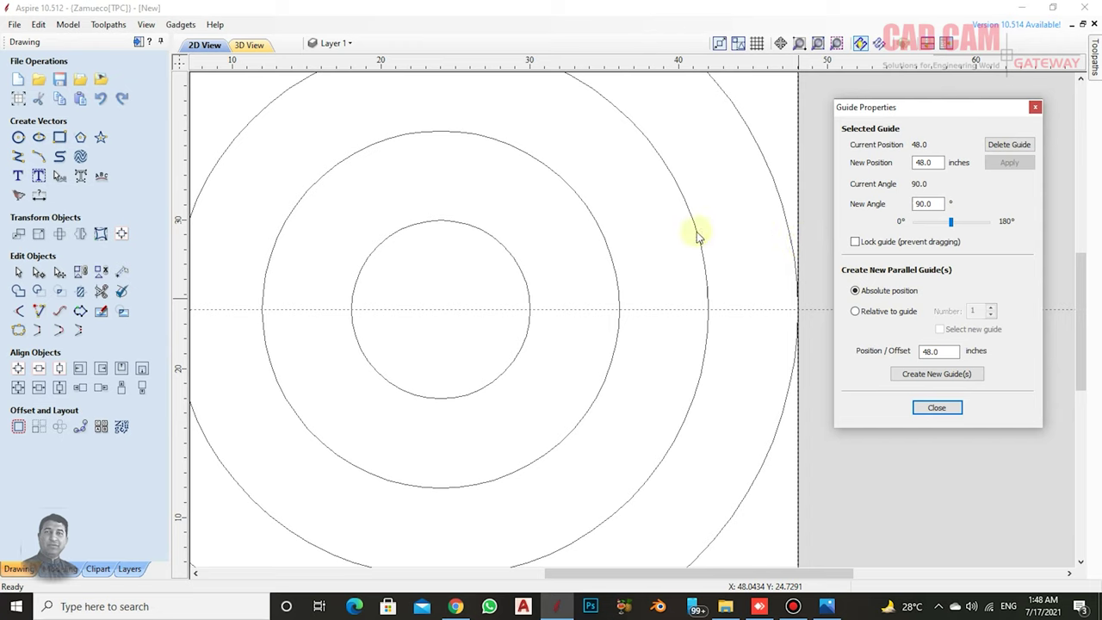
# - Create eight more vertical guides relative to it, offset -3 inches leftward toward X 24
pyautogui.click(855, 311)
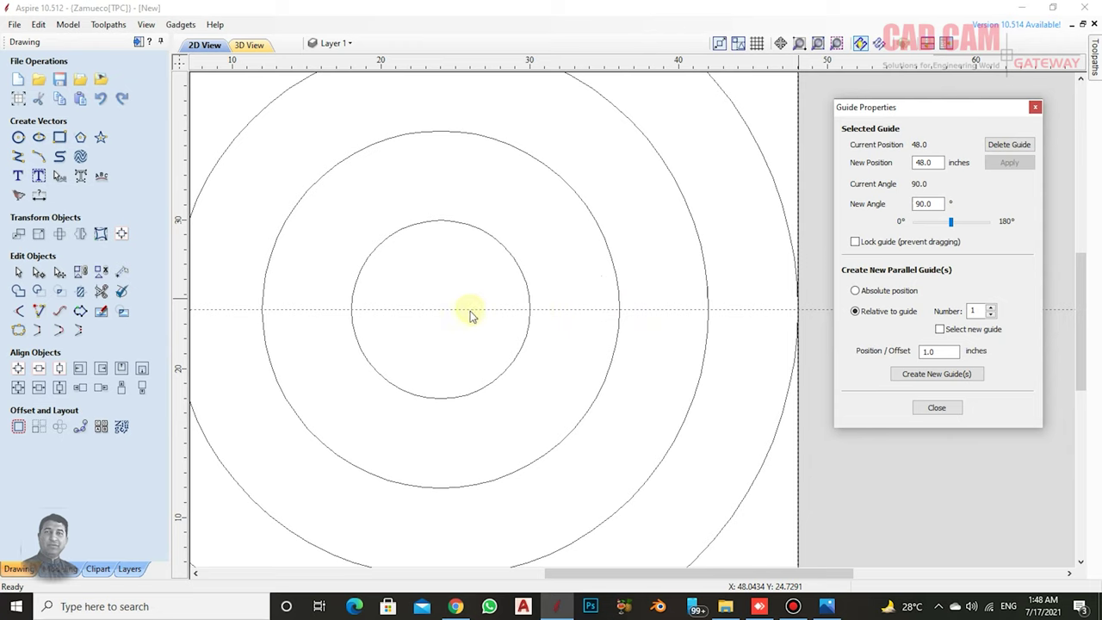
pyautogui.click(991, 308)
pyautogui.click(991, 308)
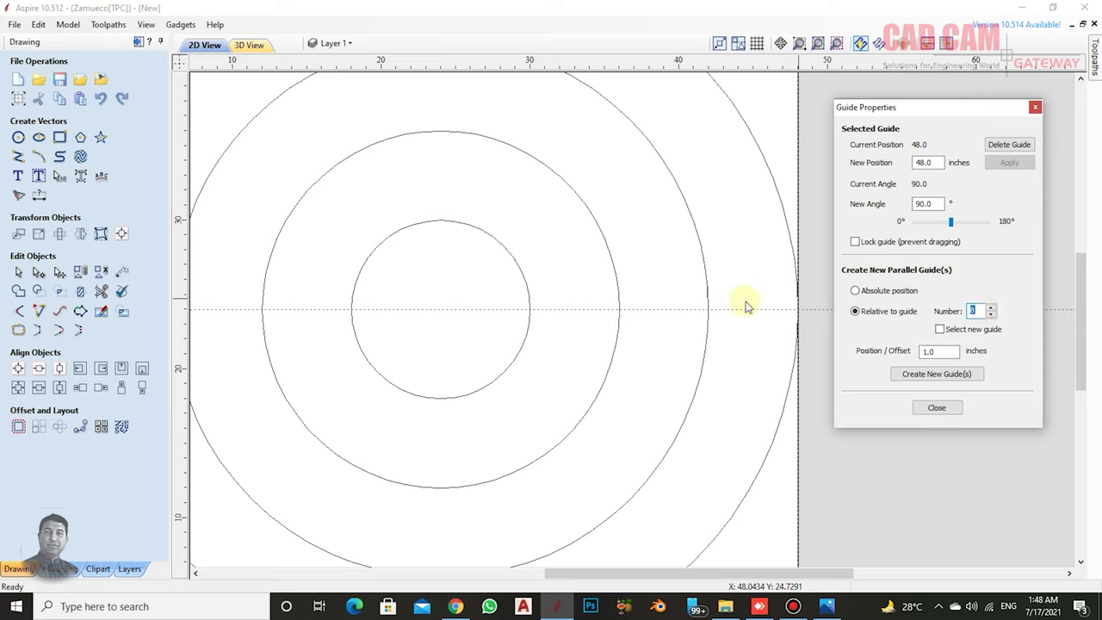
pyautogui.doubleClick(942, 351)
pyautogui.write('3')
pyautogui.click(921, 353)
pyautogui.click(933, 375)
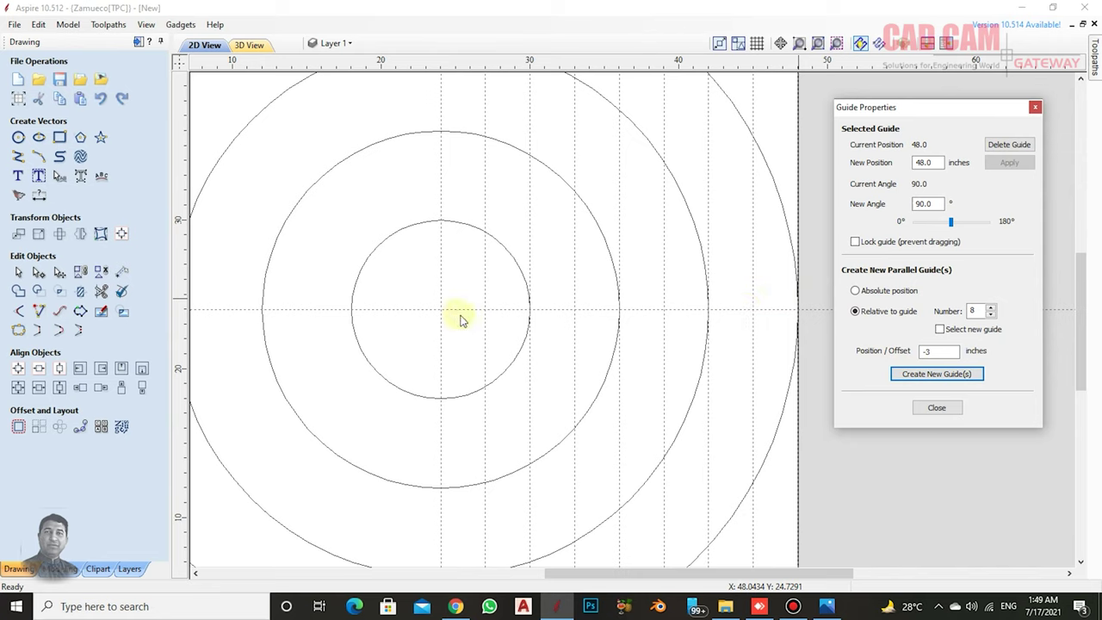
pyautogui.click(934, 409)
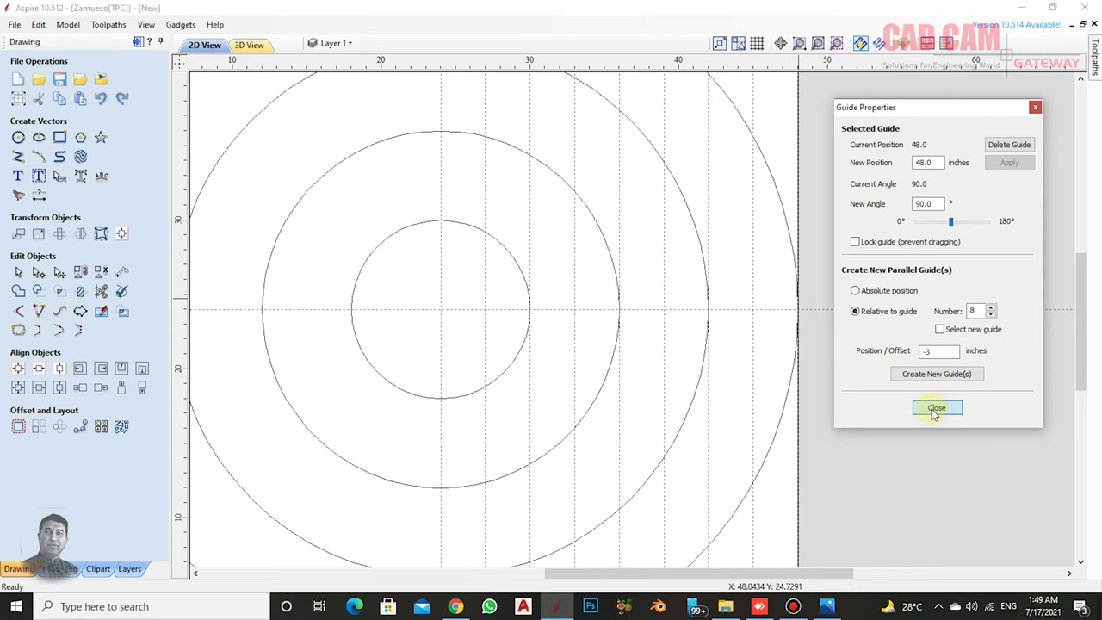
pyautogui.scroll(-1, 720, 349)
pyautogui.scroll(-1, 720, 349)
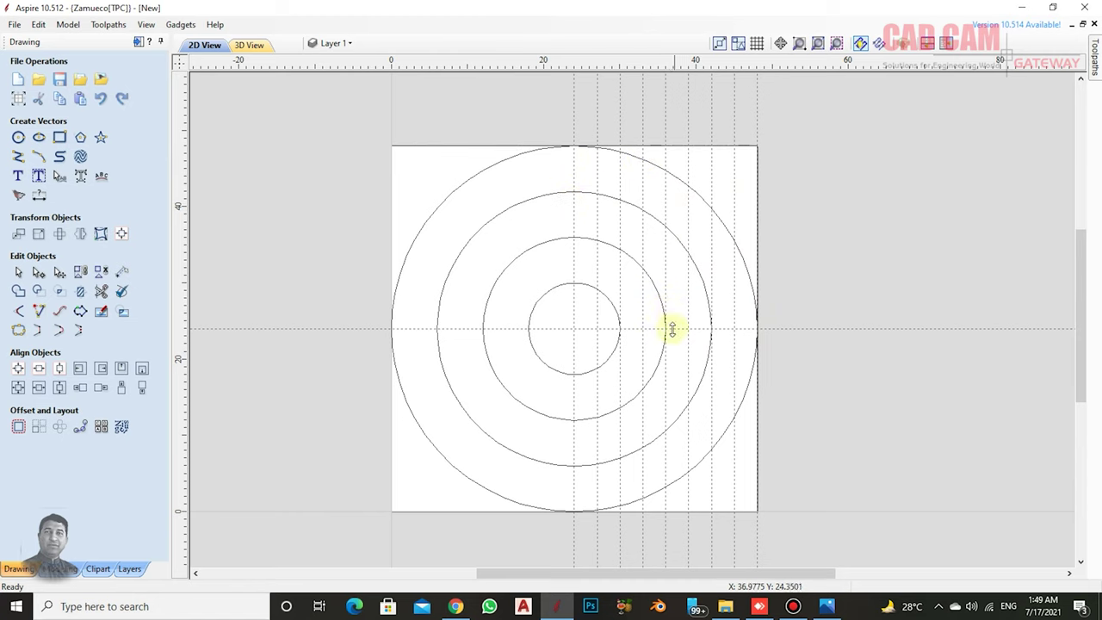
# - Zoom in on the concentric circles and pick the centre guide at position 24.0
pyautogui.scroll(1, 684, 334)
pyautogui.scroll(1, 691, 333)
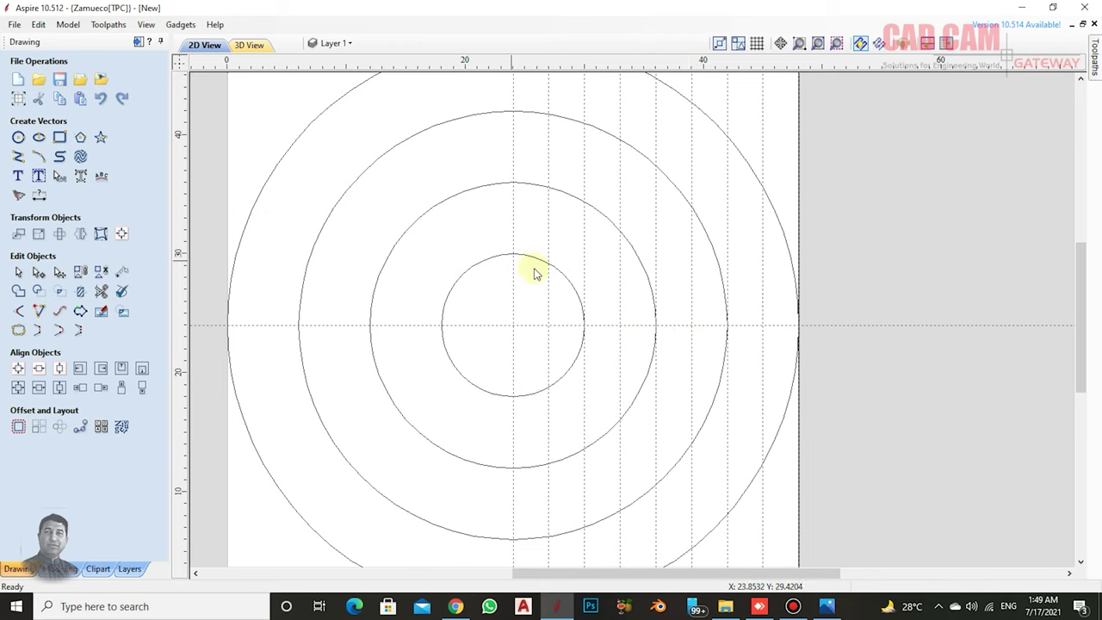
pyautogui.scroll(1, 657, 315)
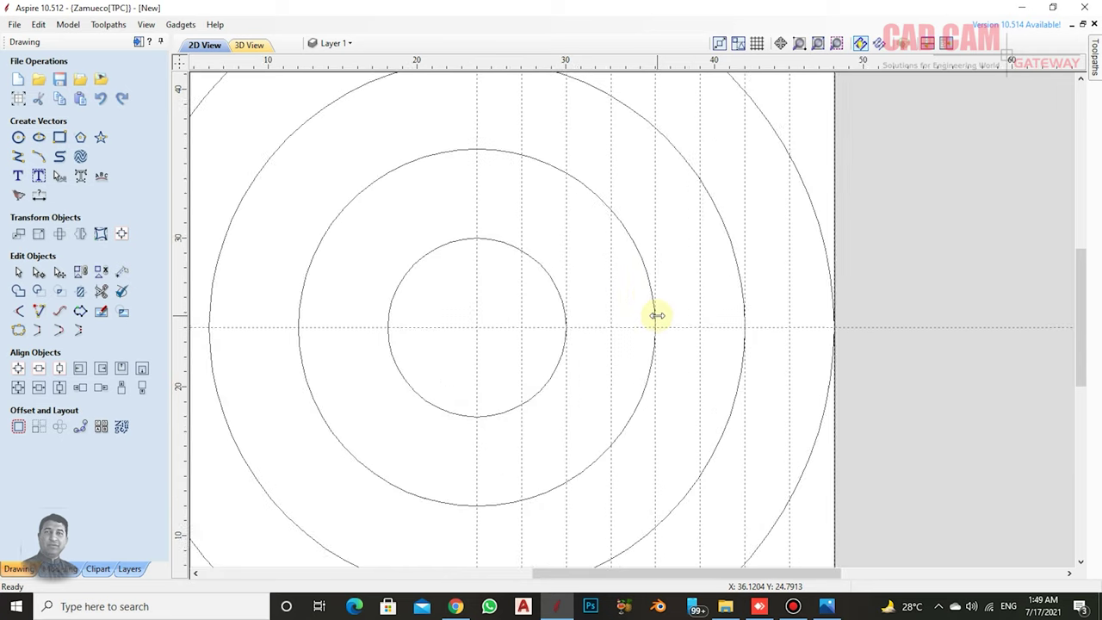
pyautogui.click(714, 329)
# - Create guides at offsets 2 and -2 inches relative to the centre guide at 24
pyautogui.doubleClick(714, 329)
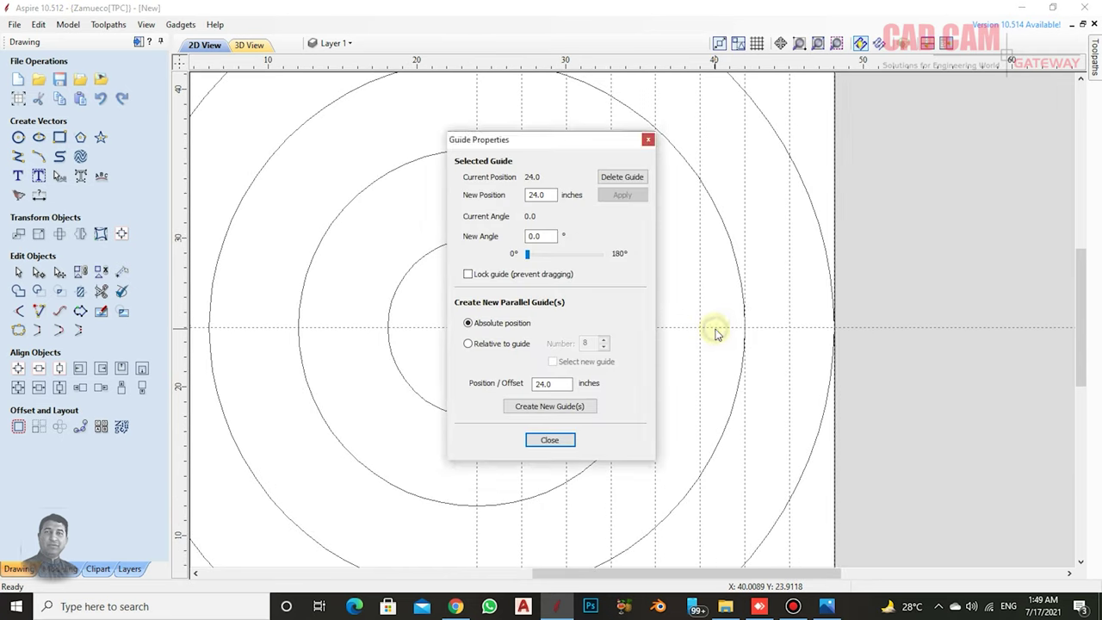
pyautogui.moveTo(550, 140)
pyautogui.mouseDown()
pyautogui.moveTo(1062, 155)
pyautogui.moveTo(956, 113)
pyautogui.mouseUp()
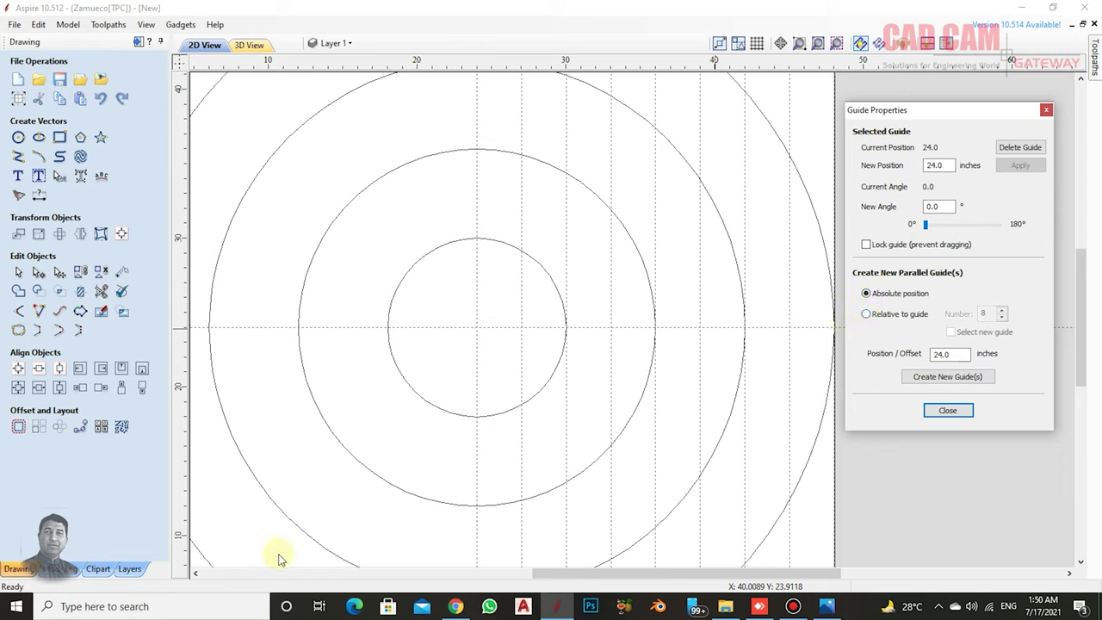
pyautogui.click(867, 314)
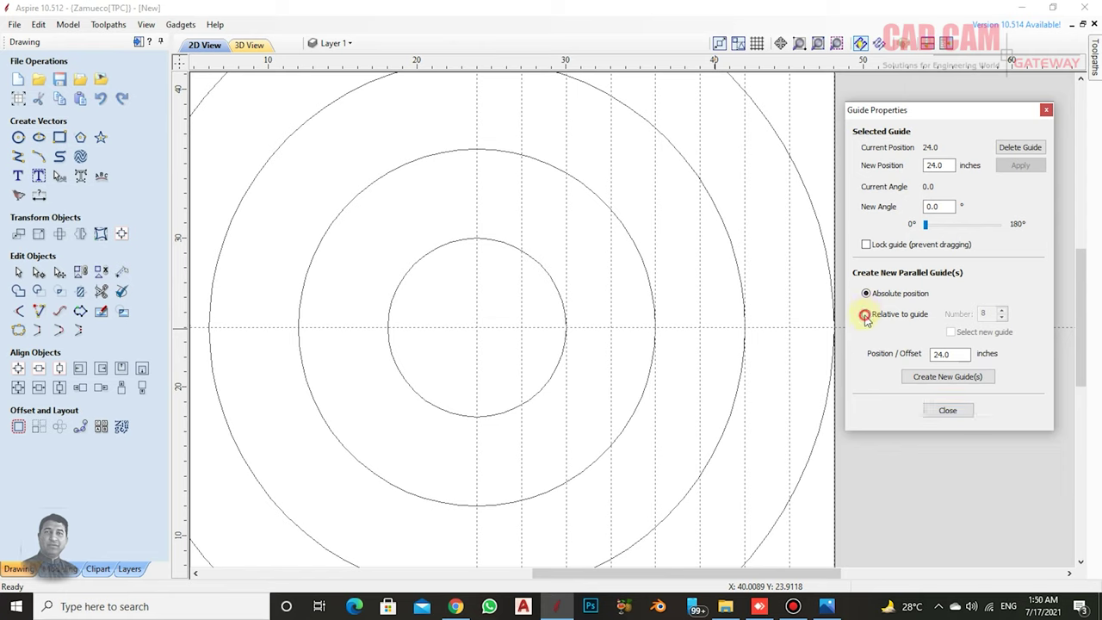
pyautogui.click(1000, 318)
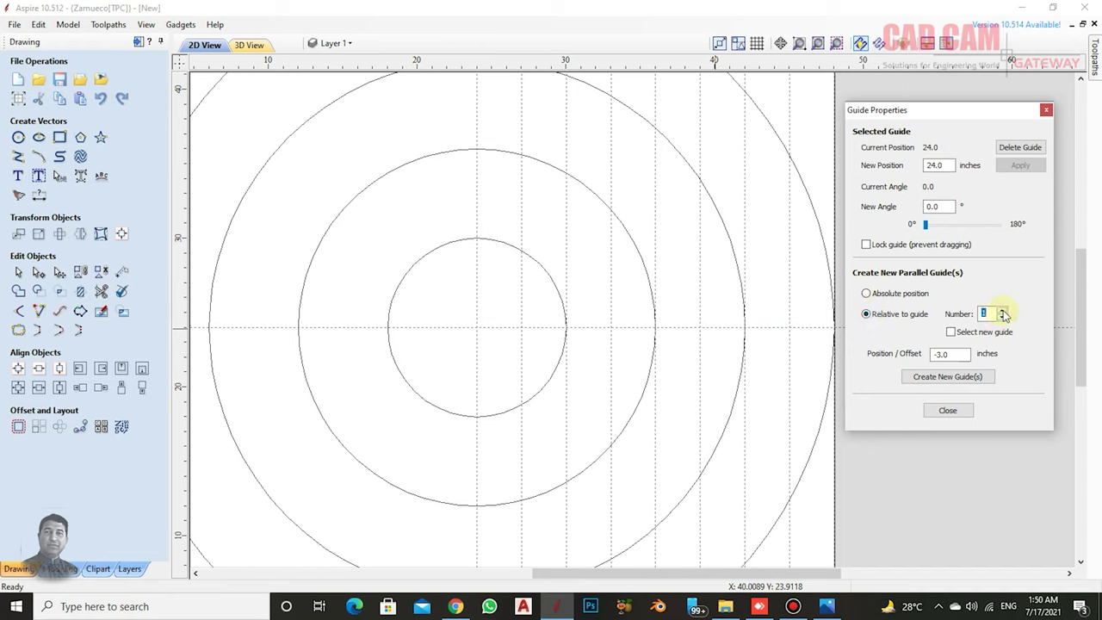
pyautogui.click(944, 354)
pyautogui.write('2')
pyautogui.click(949, 378)
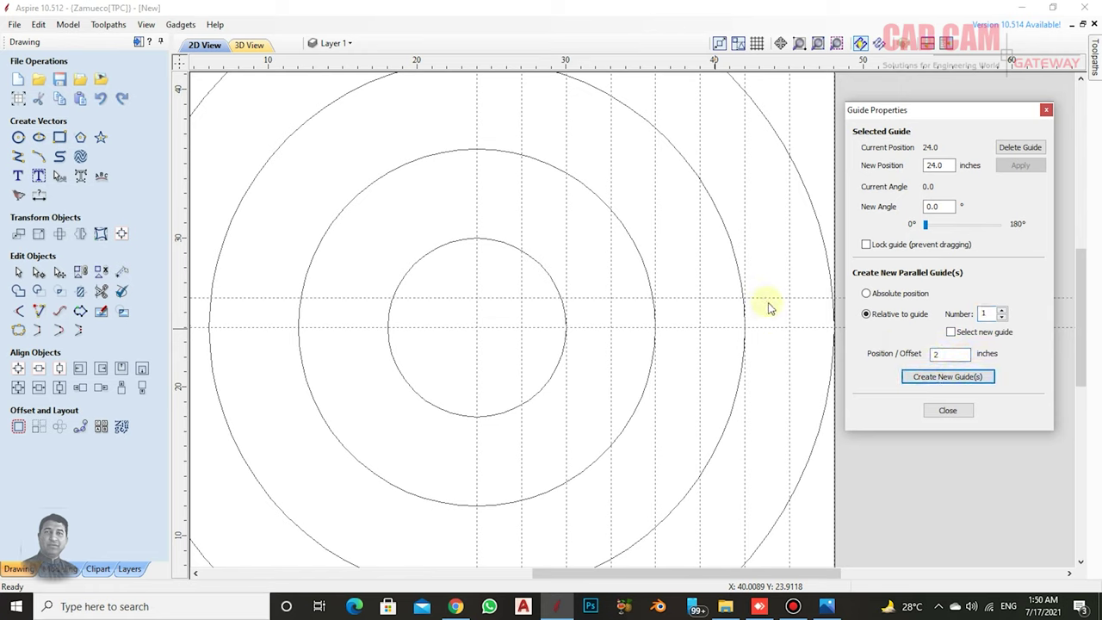
pyautogui.click(936, 353)
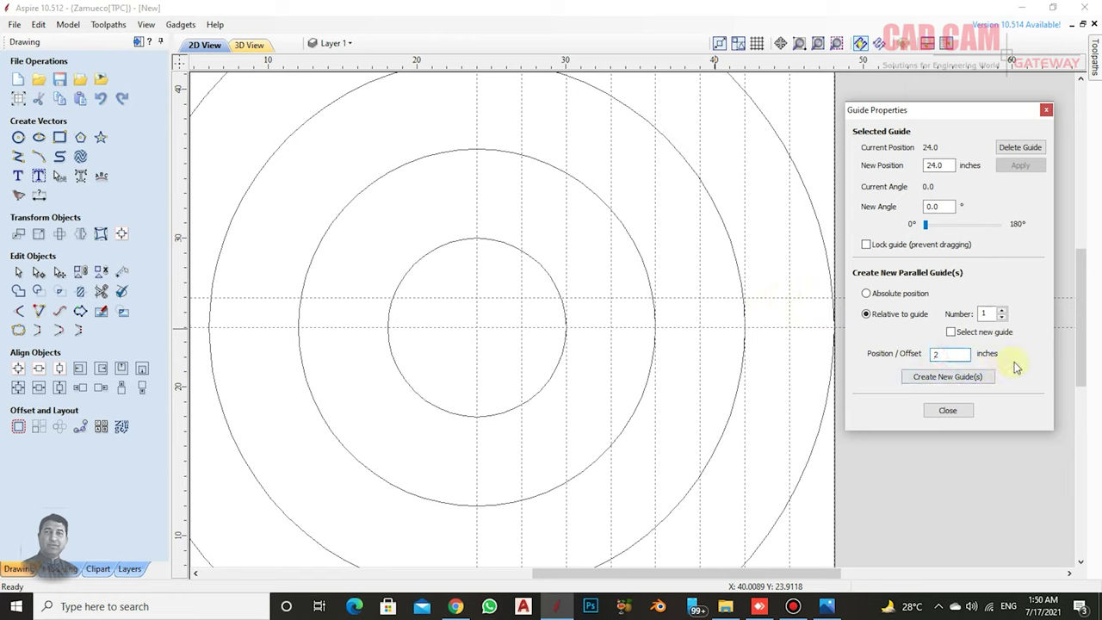
pyautogui.write('-2')
pyautogui.click(944, 379)
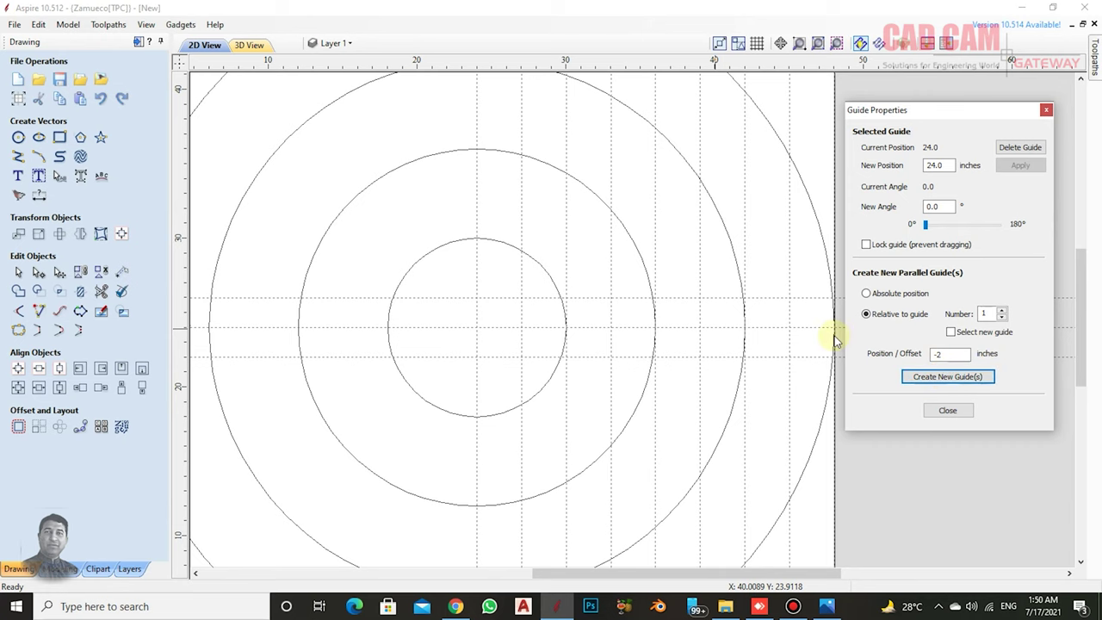
pyautogui.click(944, 411)
# - Zoom to the material's right edge and open Guide Properties for the upper guide at 26 inches
pyautogui.scroll(-5, 723, 355)
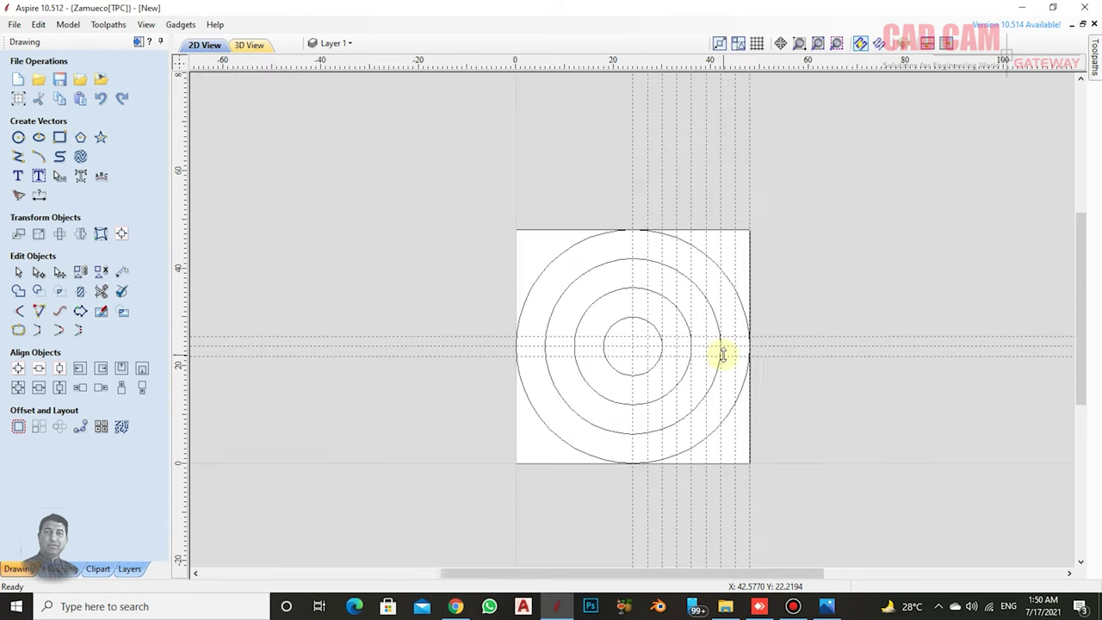
pyautogui.scroll(4, 693, 354)
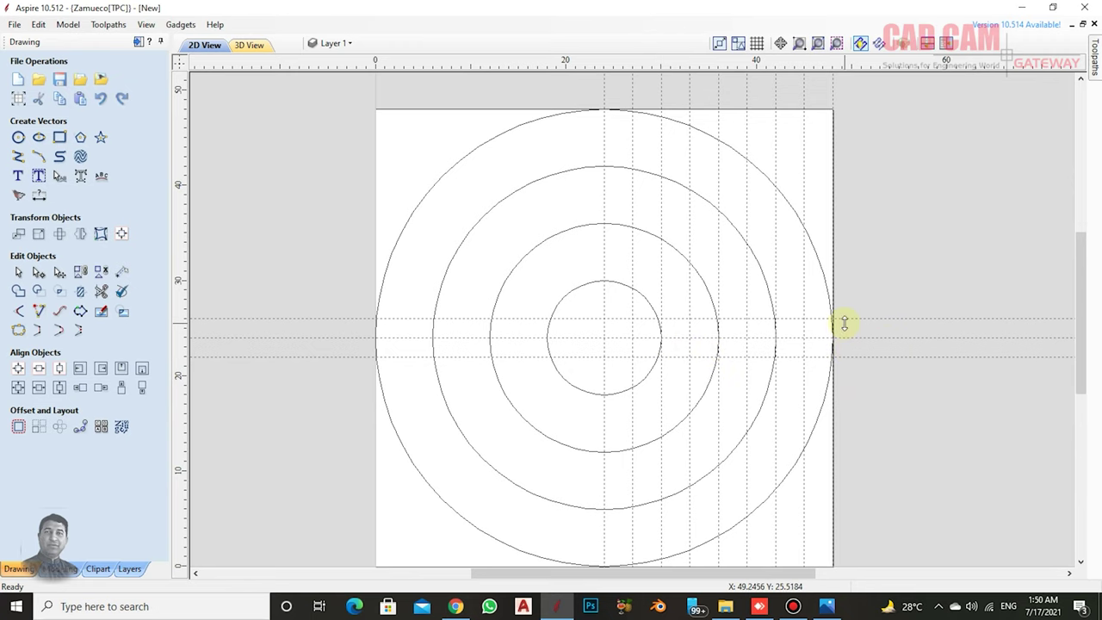
pyautogui.scroll(1, 844, 322)
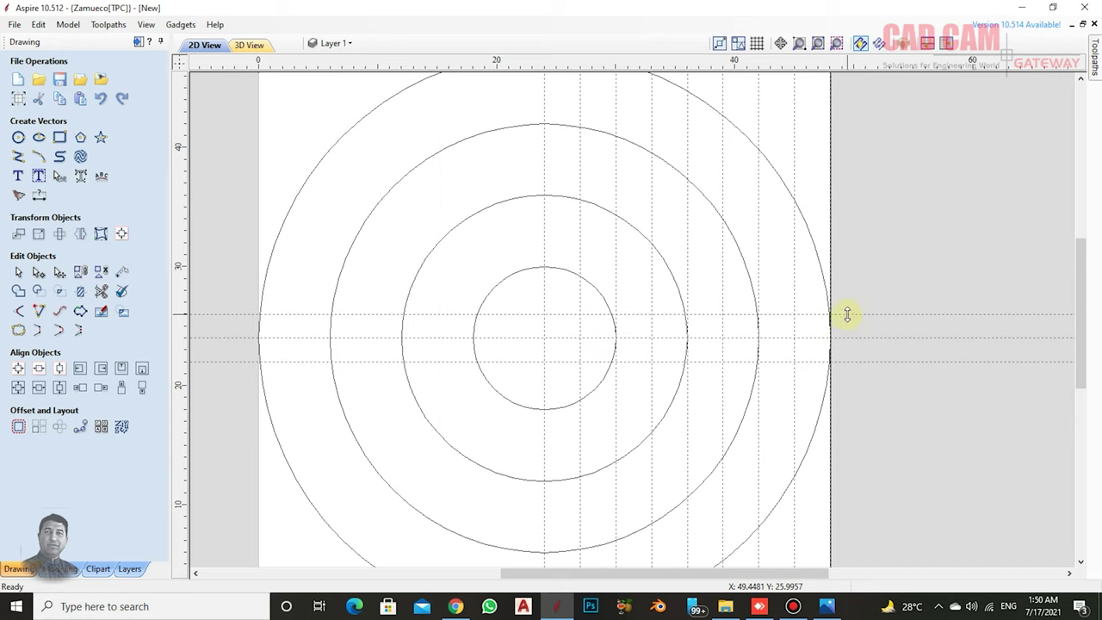
pyautogui.doubleClick(847, 315)
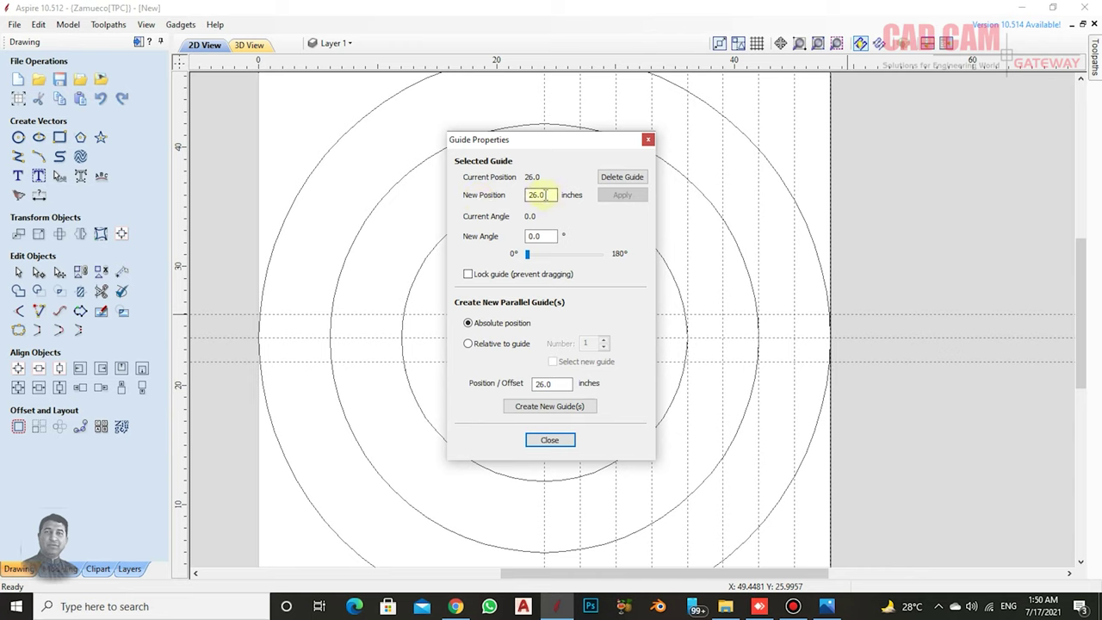
# - Move the upper guide to 25.5 inches, return it to 26 inches, and close Guide Properties
pyautogui.moveTo(546, 194); pyautogui.dragTo(532, 192)
pyautogui.write('25')
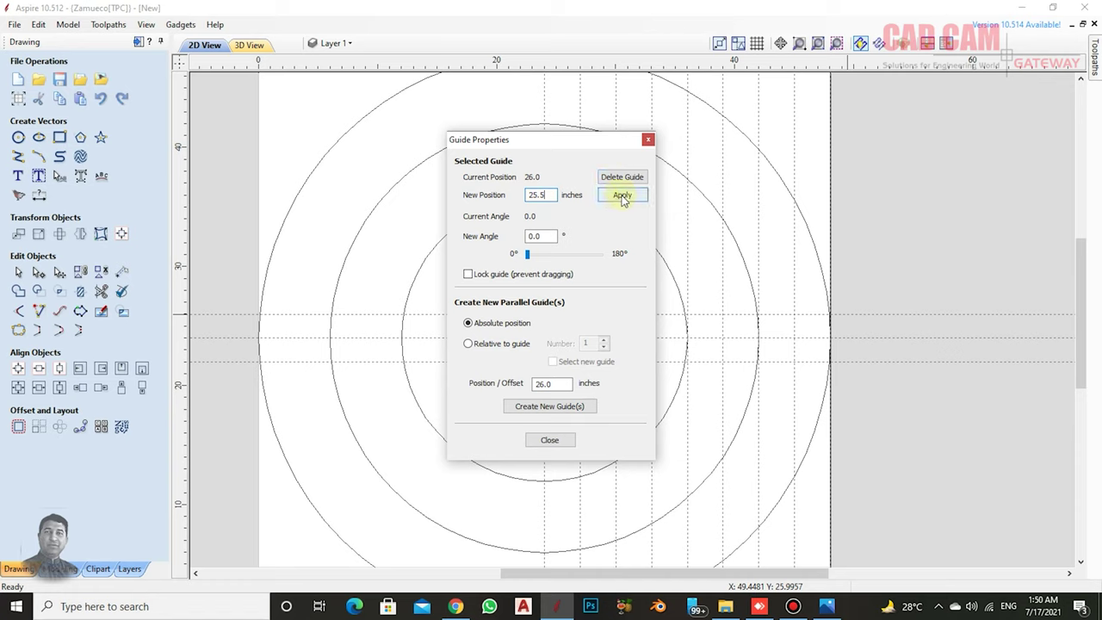
pyautogui.click(621, 195)
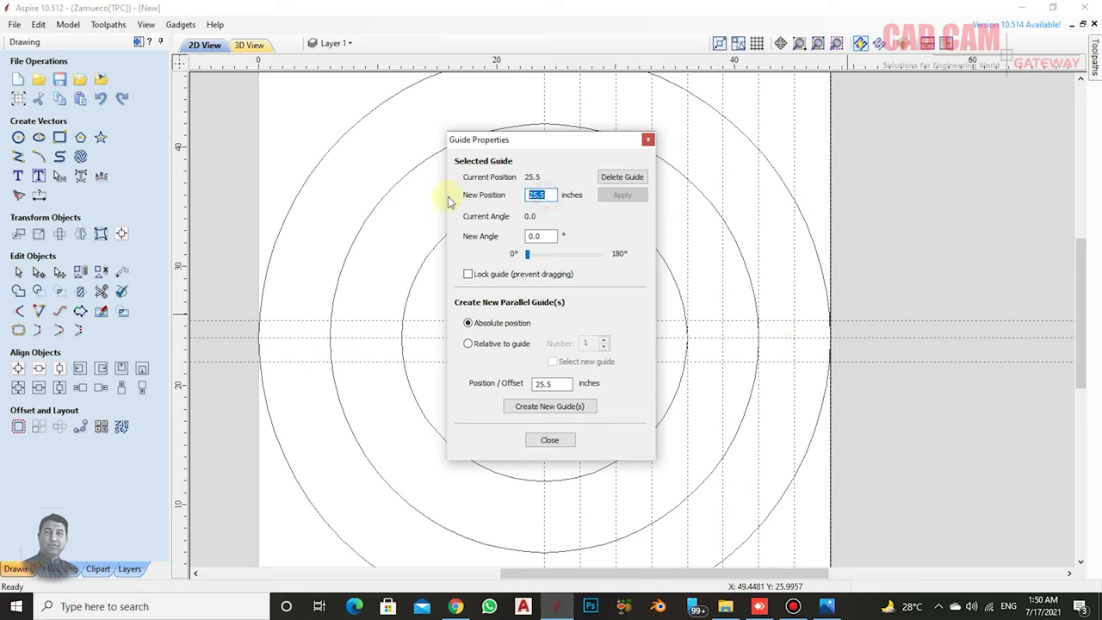
pyautogui.write('26')
pyautogui.click(622, 195)
pyautogui.click(539, 439)
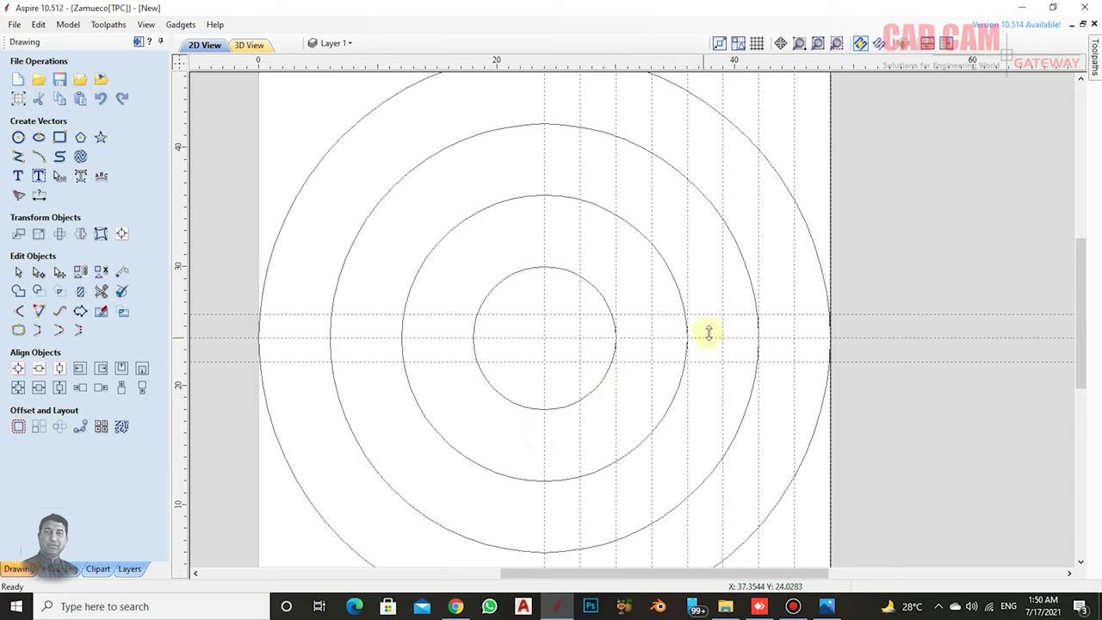
pyautogui.scroll(-2, 708, 333)
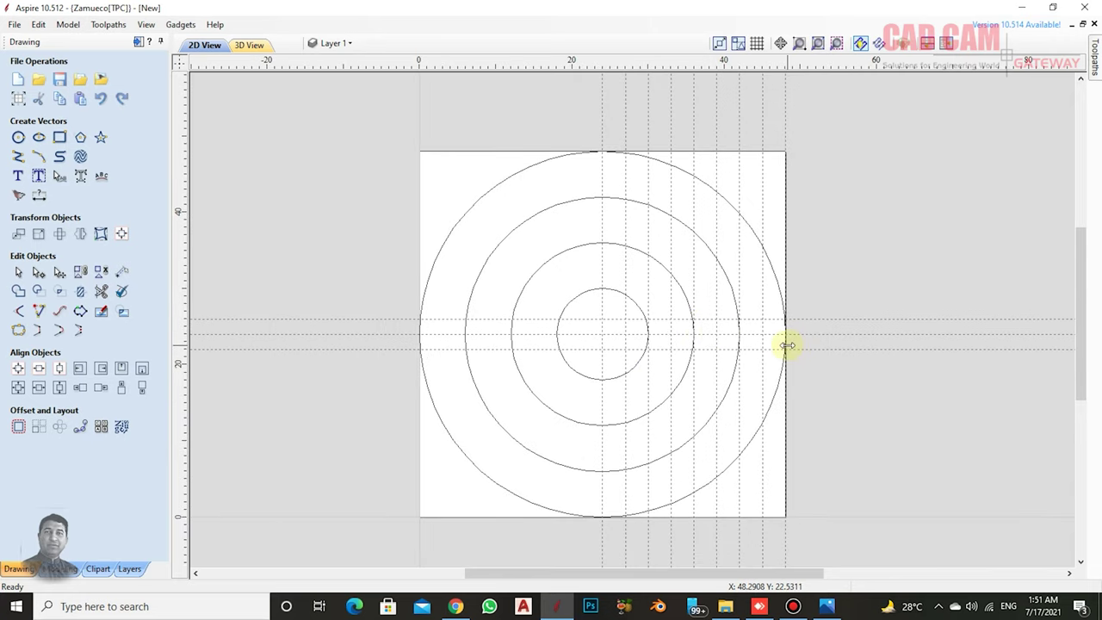
pyautogui.scroll(2, 788, 345)
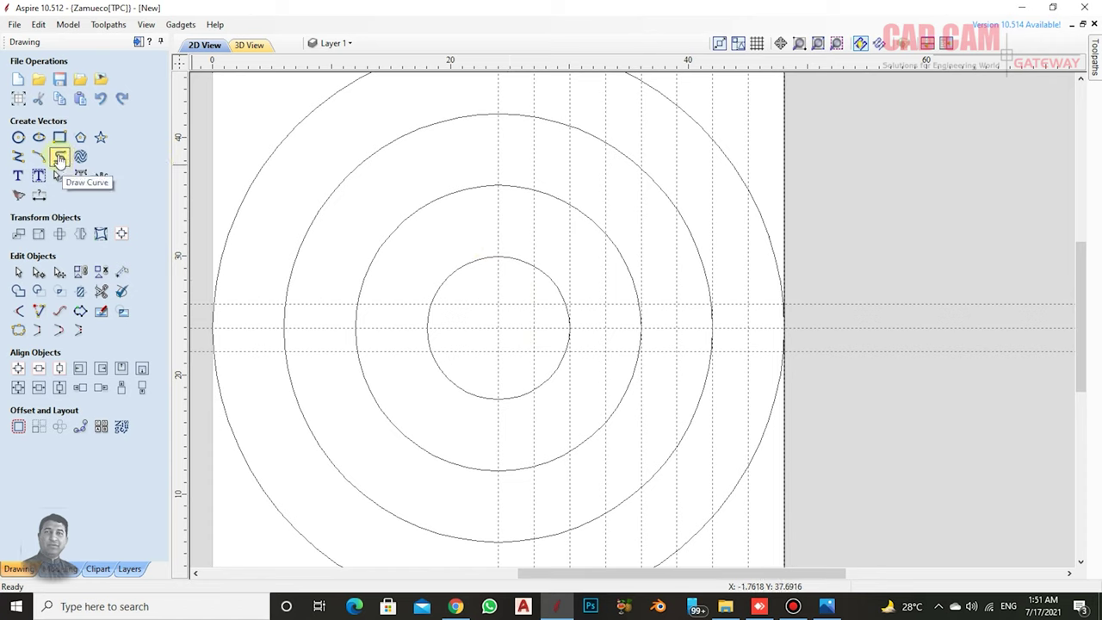
# - Start a freeform curve at the circles' centre (24,24)
pyautogui.click(59, 159)
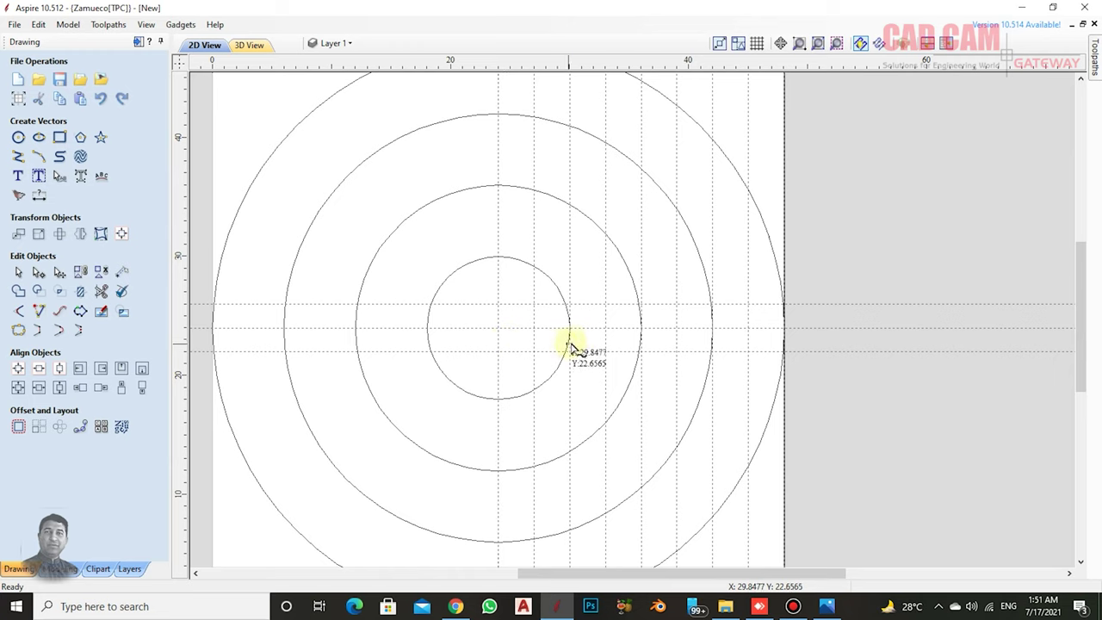
pyautogui.scroll(1, 573, 342)
pyautogui.scroll(1, 577, 339)
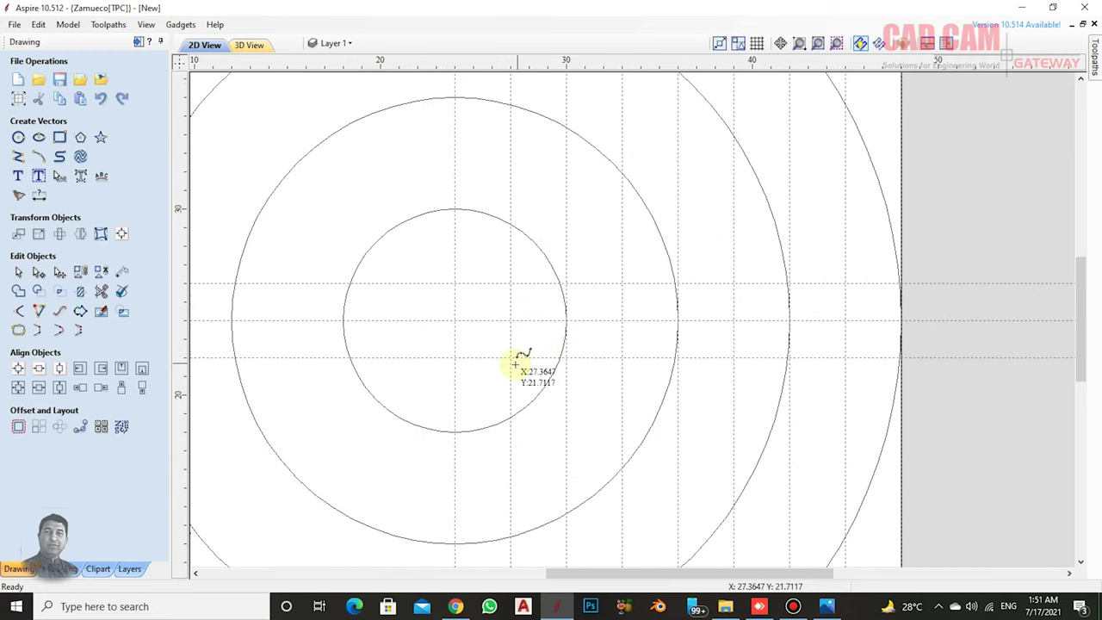
pyautogui.click(59, 158)
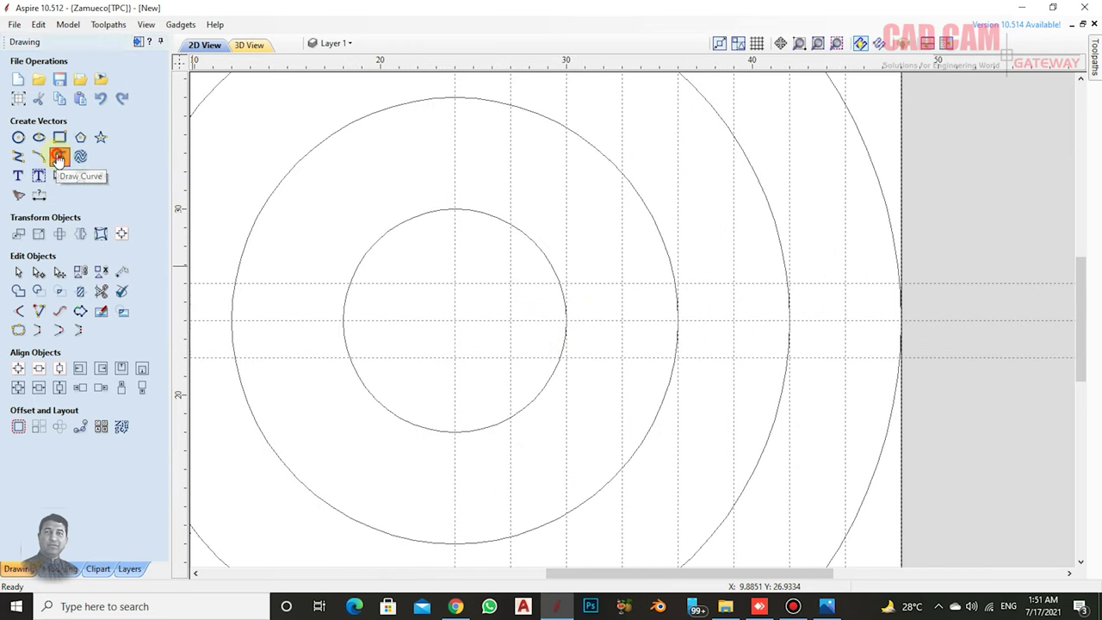
pyautogui.click(454, 322)
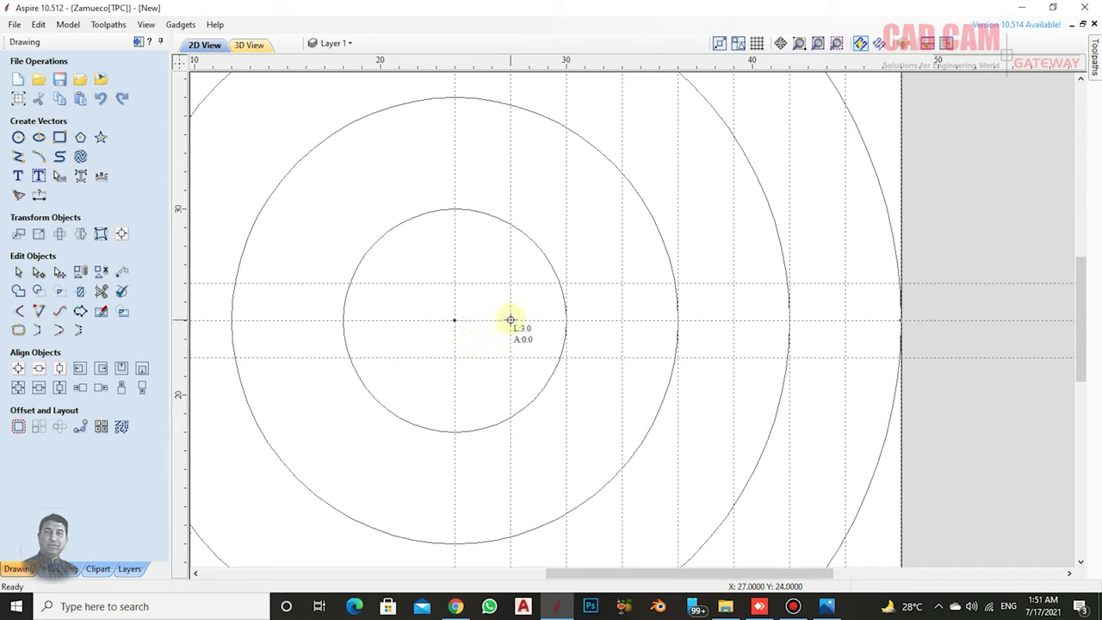
# - Add smooth alternating peaks on the 26-inch guide and troughs on the 24 line, ending past the board edge
pyautogui.press('c')
pyautogui.click(567, 284)
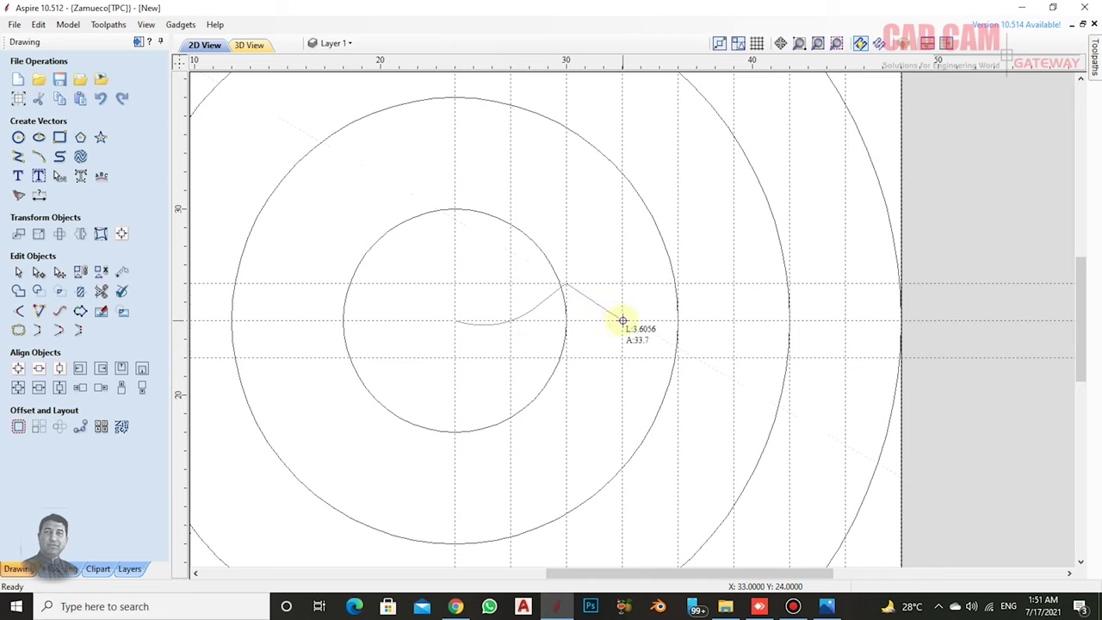
pyautogui.click(622, 321)
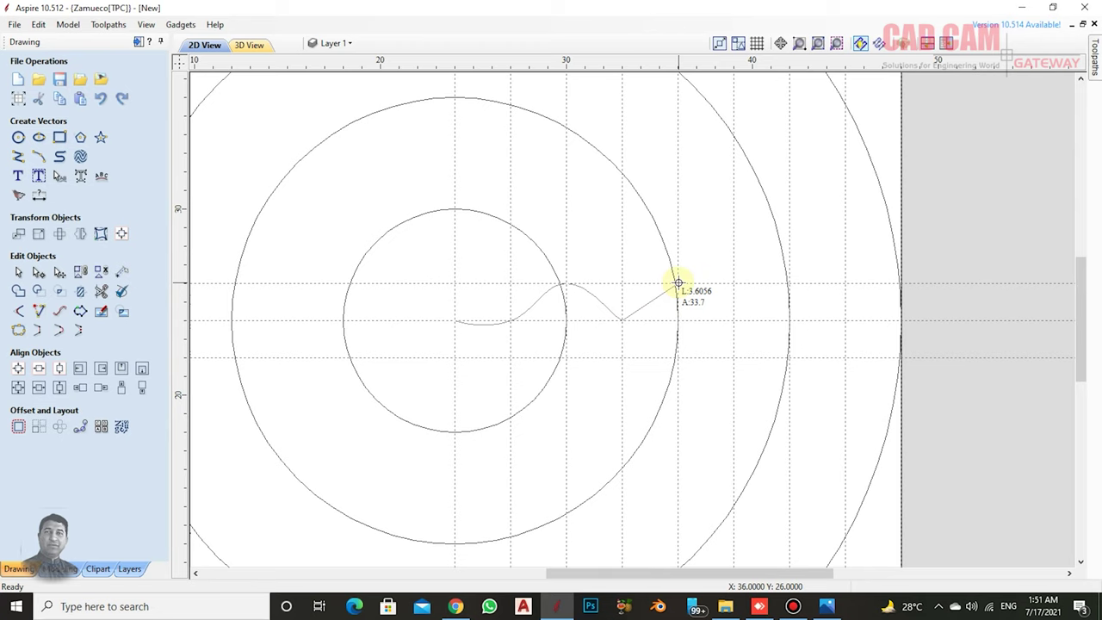
pyautogui.click(679, 283)
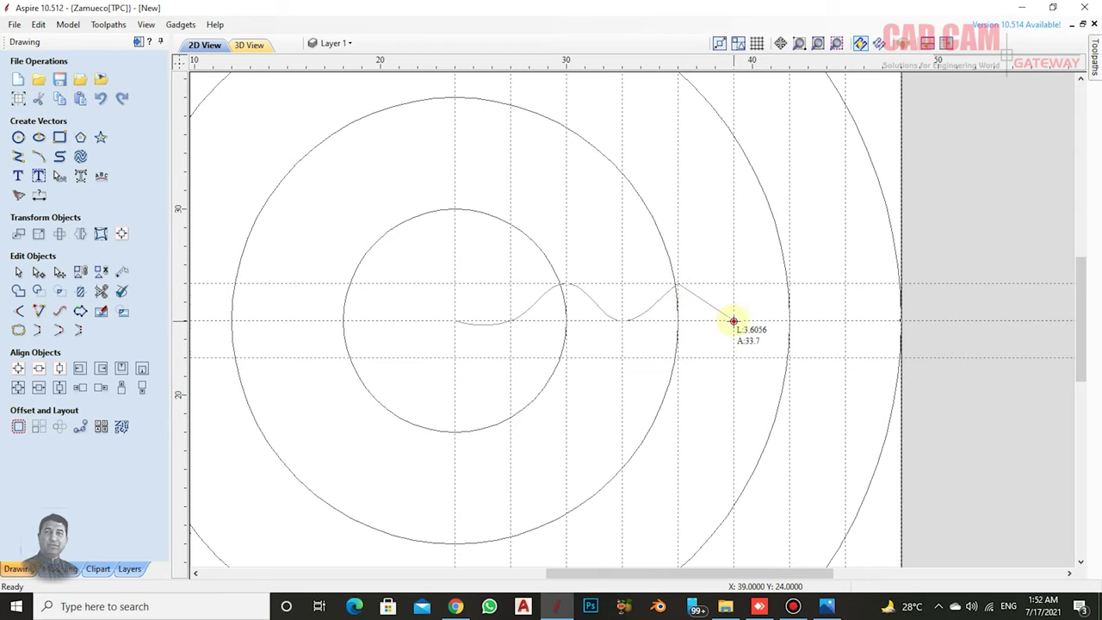
pyautogui.click(733, 321)
pyautogui.click(788, 283)
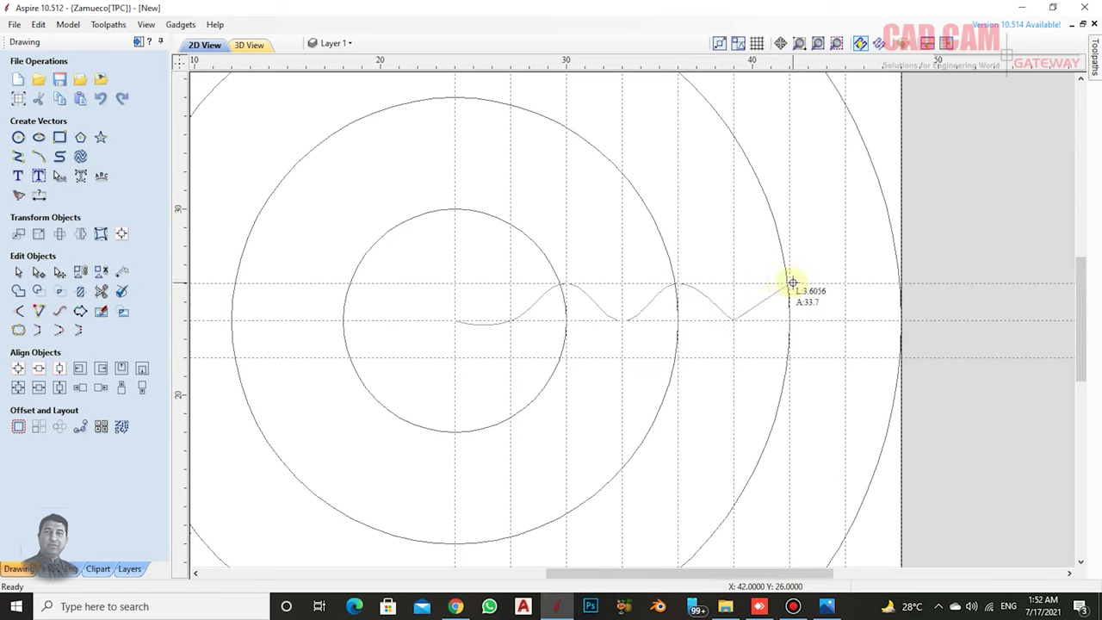
pyautogui.click(844, 321)
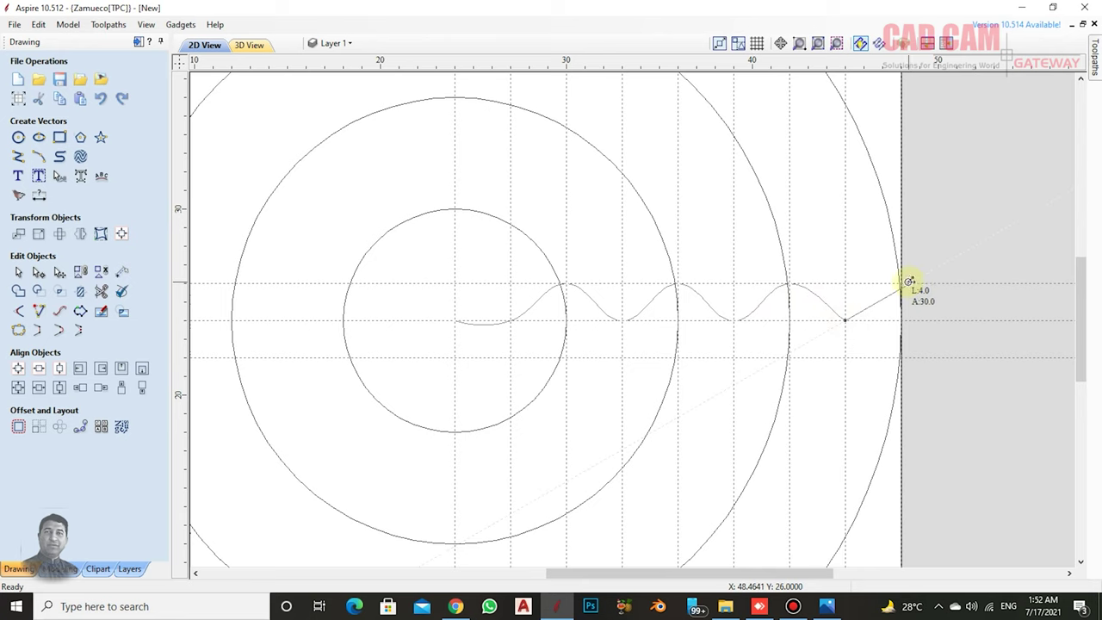
pyautogui.click(902, 284)
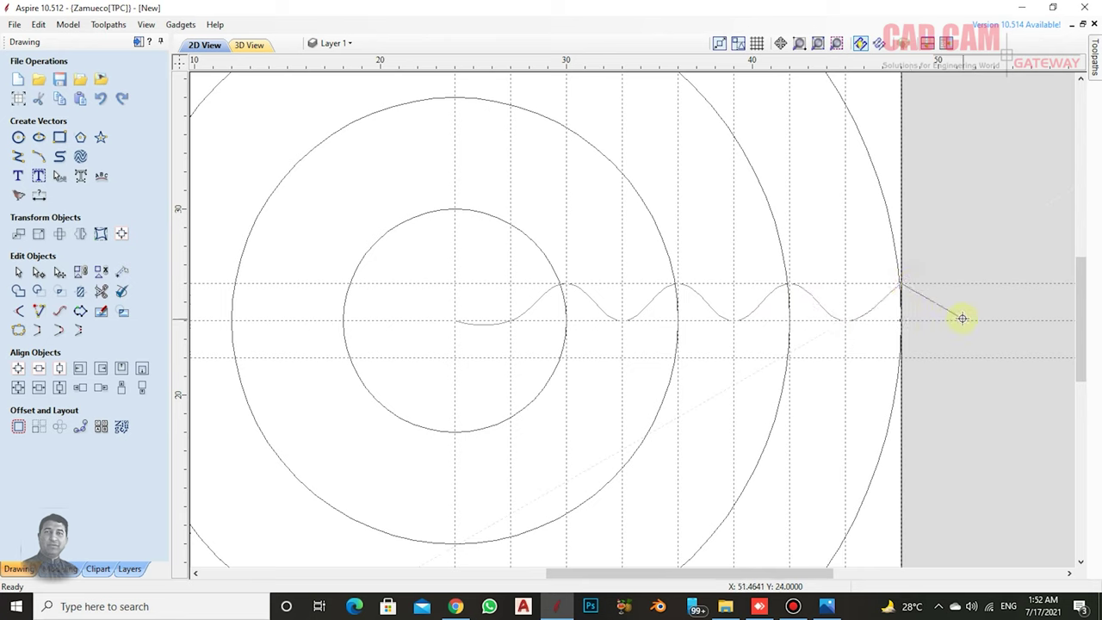
pyautogui.click(962, 319)
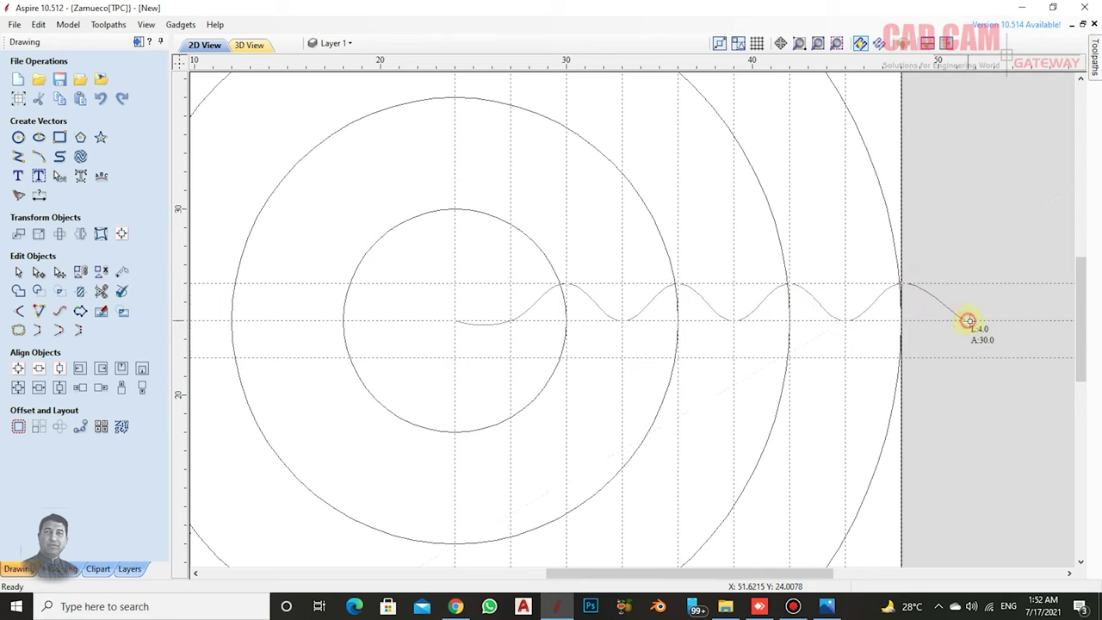
pyautogui.click(1053, 322)
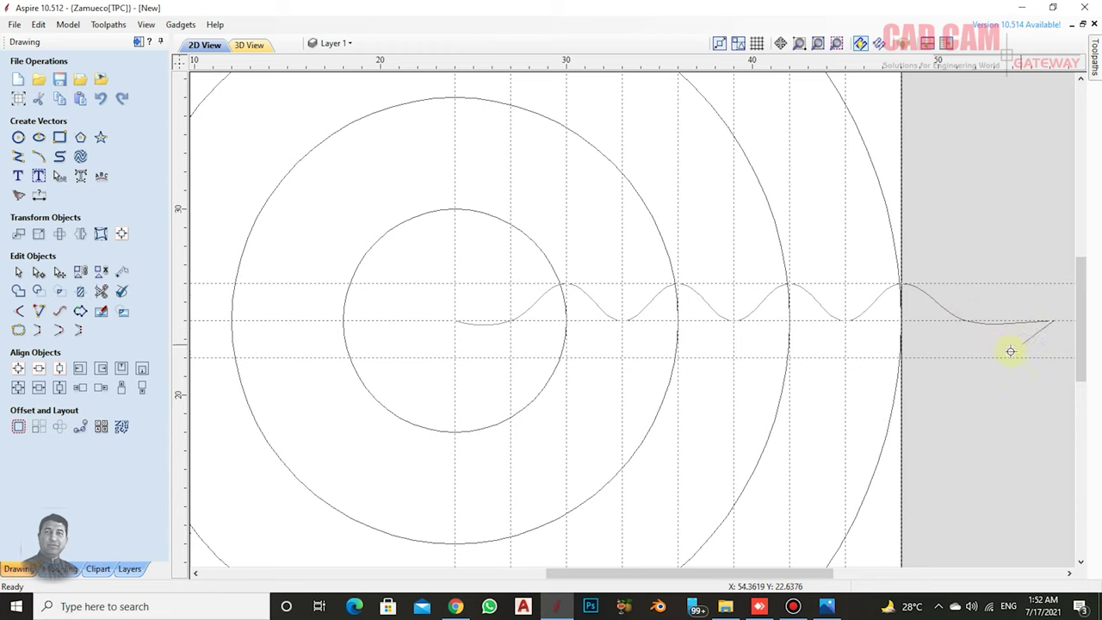
pyautogui.rightClick(911, 317)
# - Insert a node on the wave's last span and drag its end point past the sheet's right edge
pyautogui.scroll(-3, 794, 339)
pyautogui.scroll(1, 772, 335)
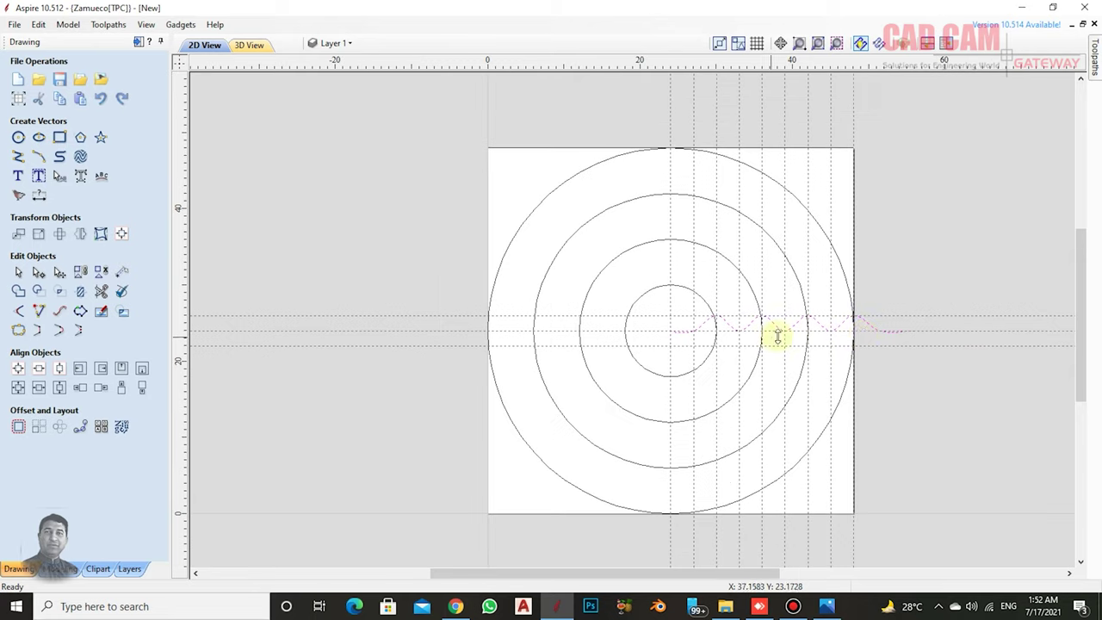
pyautogui.scroll(1, 899, 327)
pyautogui.scroll(-1, 806, 330)
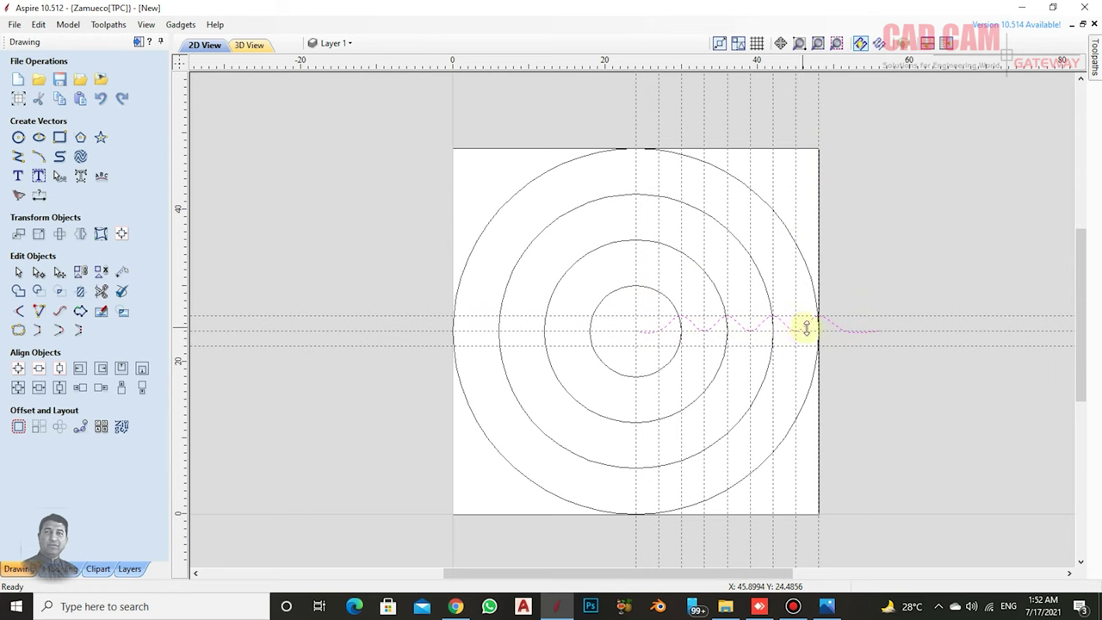
pyautogui.scroll(2, 803, 325)
pyautogui.scroll(1, 891, 344)
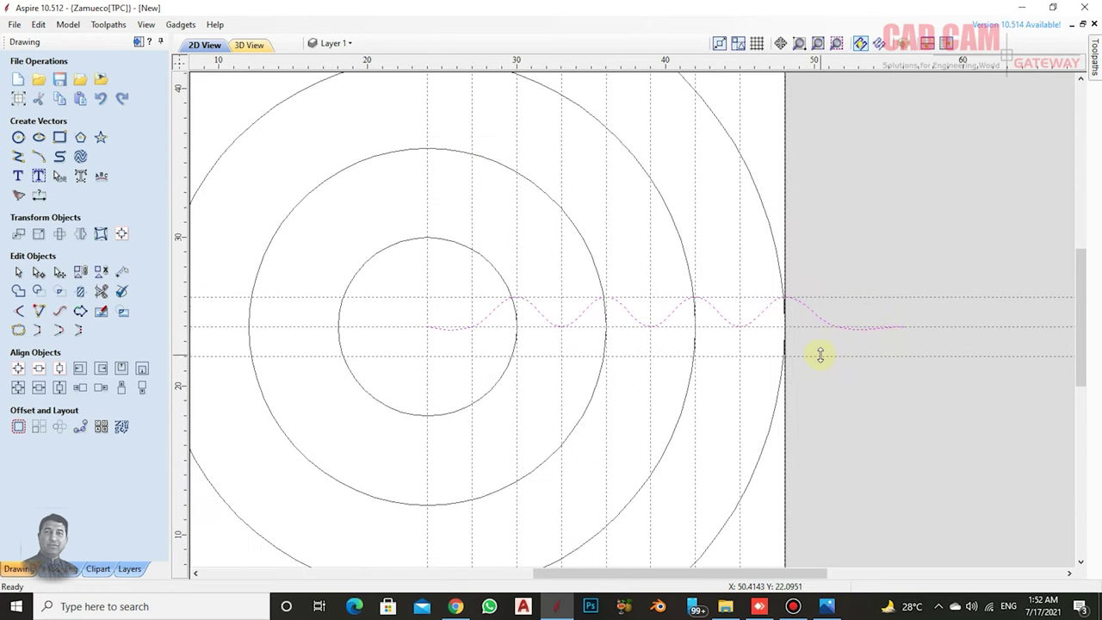
pyautogui.click(851, 327)
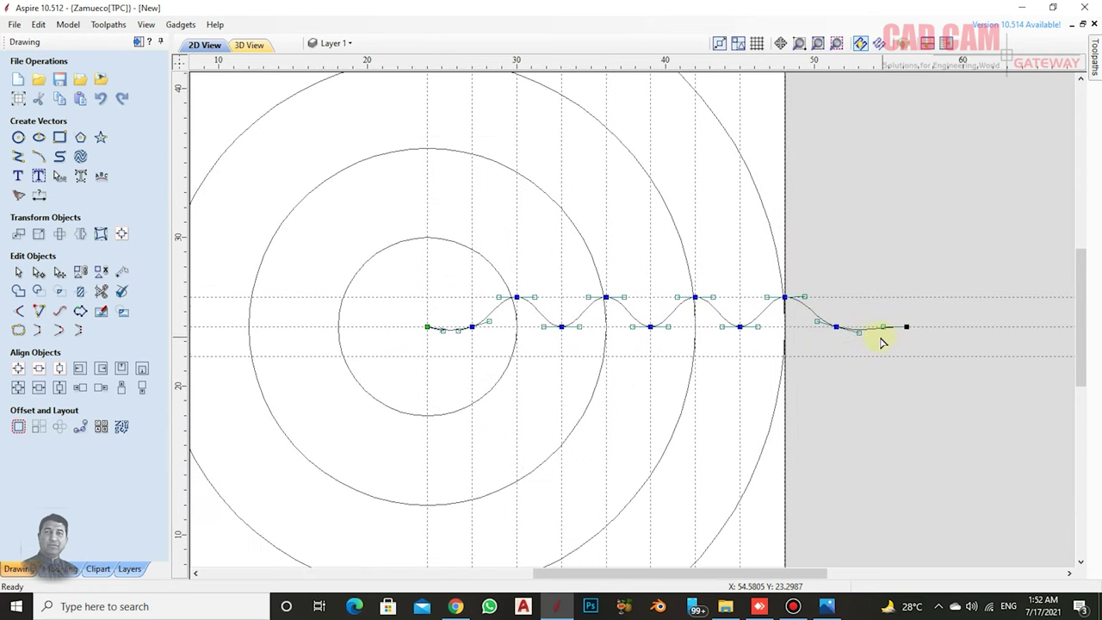
pyautogui.scroll(2, 863, 333)
pyautogui.scroll(1, 860, 332)
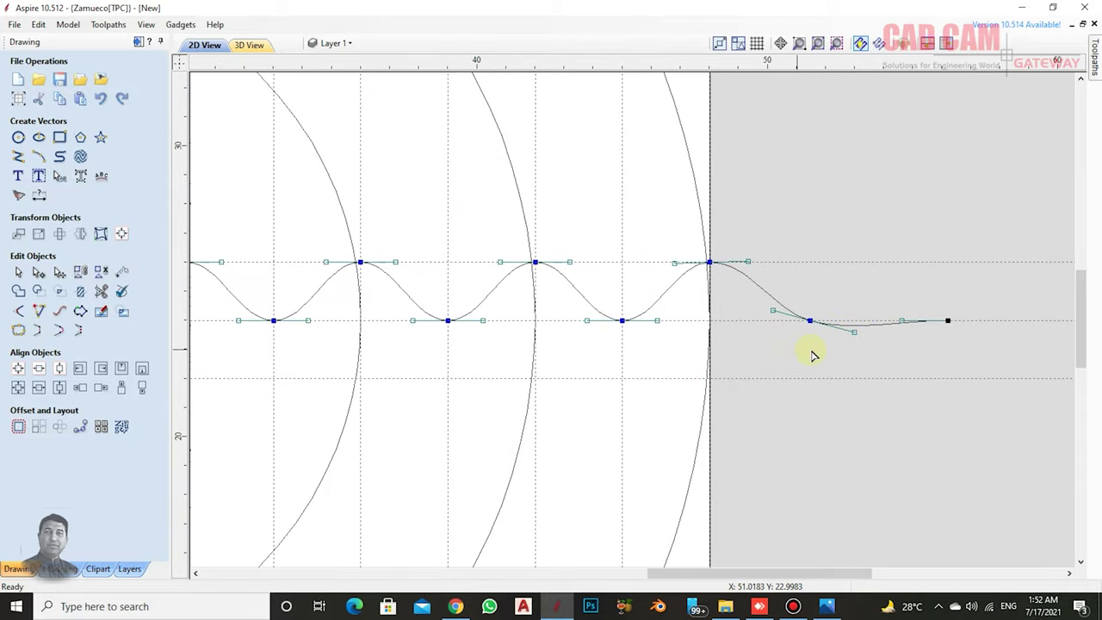
pyautogui.press('p')
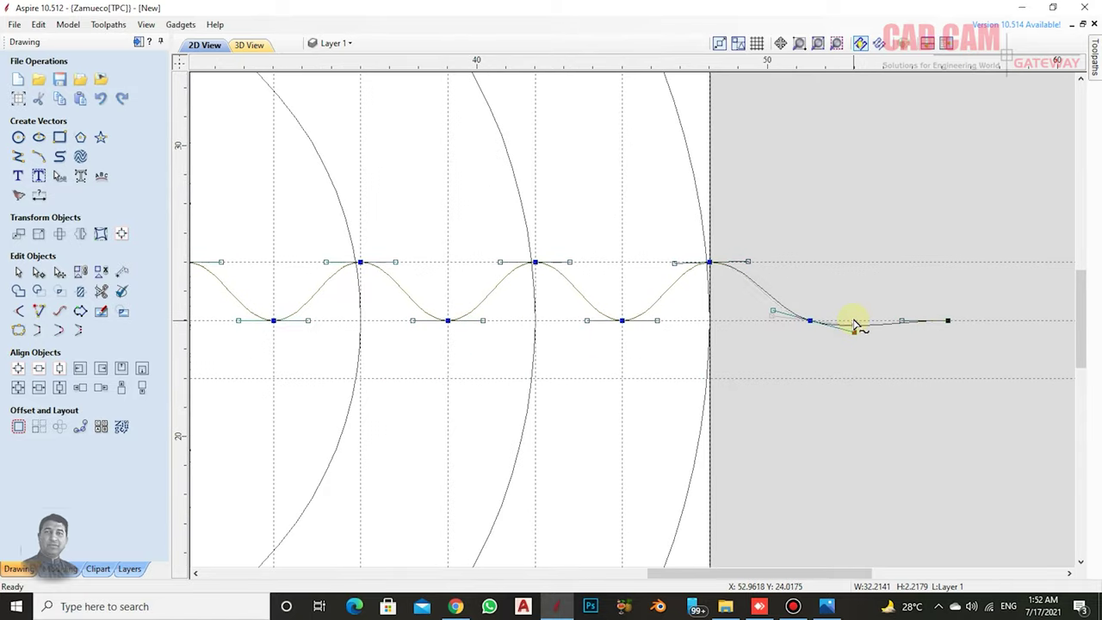
pyautogui.moveTo(853, 317); pyautogui.dragTo(833, 337)
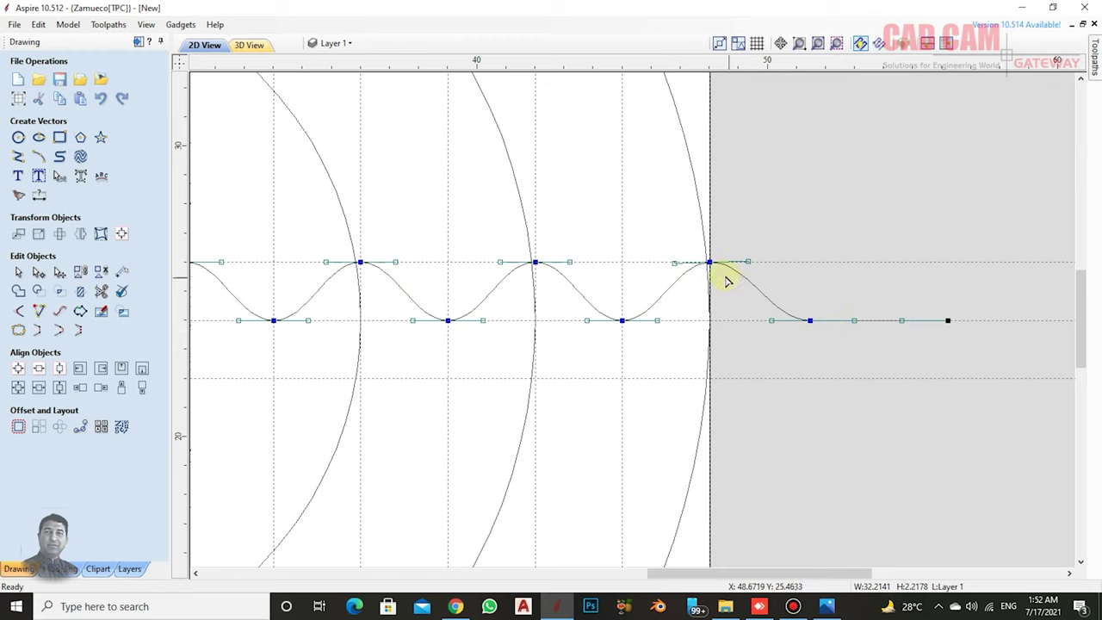
pyautogui.click(948, 320)
pyautogui.moveTo(1055, 320); pyautogui.dragTo(1055, 320)
pyautogui.scroll(-3, 732, 324)
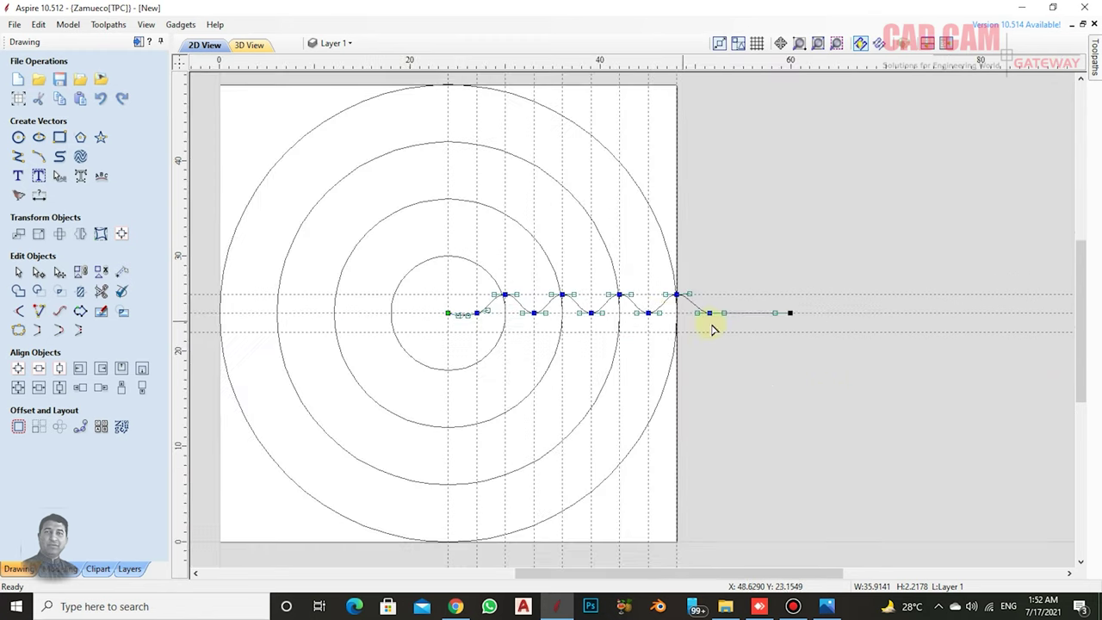
pyautogui.moveTo(792, 313); pyautogui.dragTo(913, 315)
# - Level the first node's Bezier handles so the wave's first span runs flat along the centre line
pyautogui.scroll(-2, 942, 318)
pyautogui.scroll(-1, 939, 318)
pyautogui.scroll(2, 659, 303)
pyautogui.scroll(2, 680, 314)
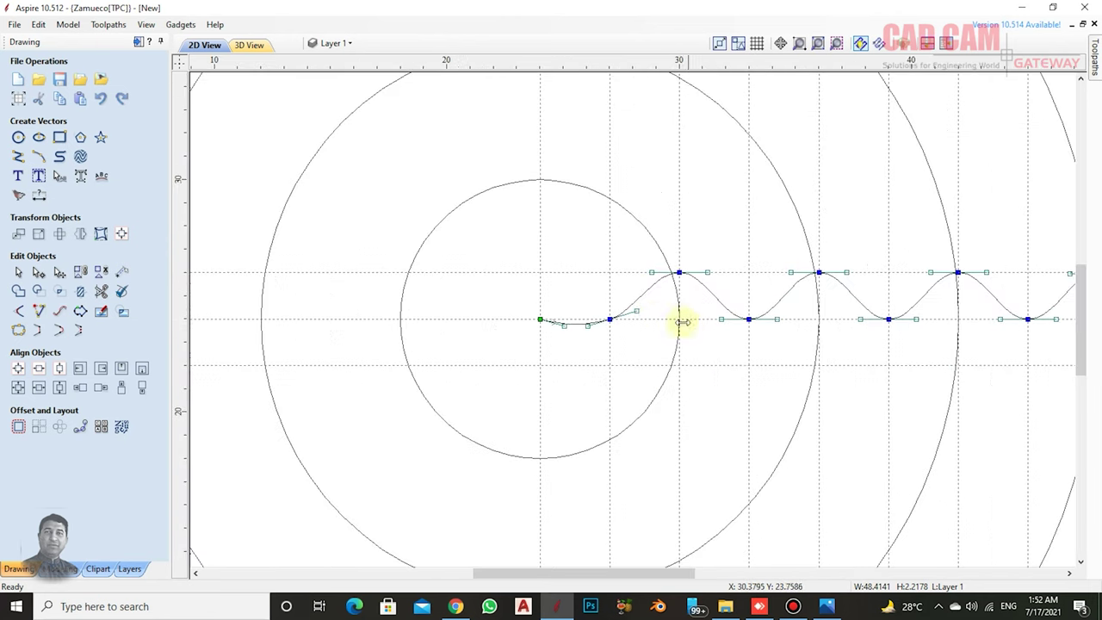
pyautogui.scroll(2, 674, 298)
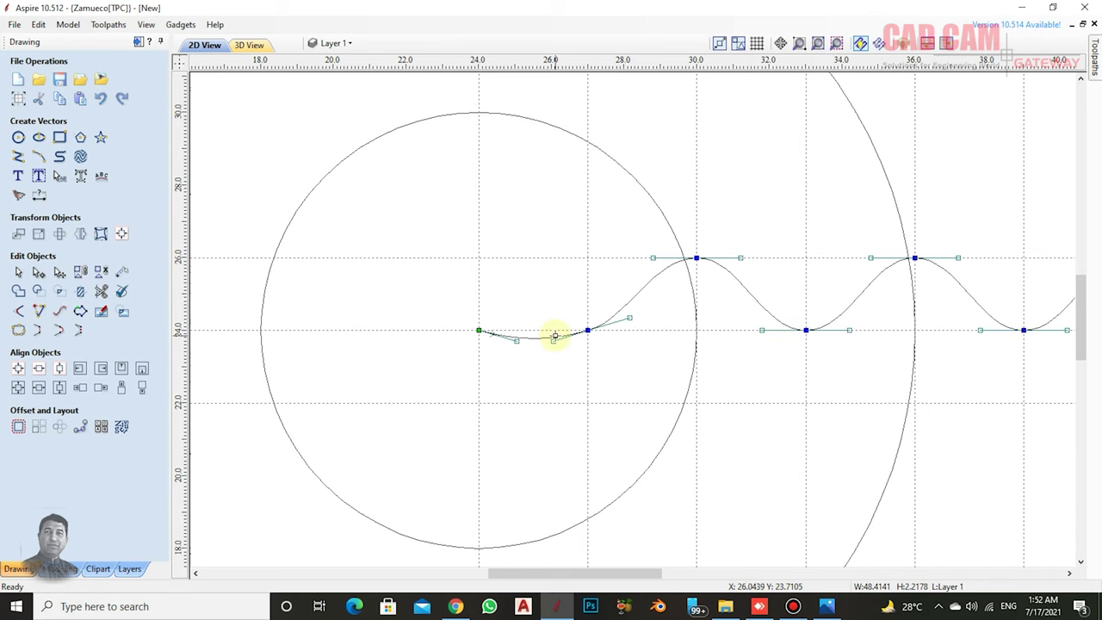
pyautogui.scroll(2, 554, 342)
pyautogui.moveTo(554, 341); pyautogui.dragTo(552, 327)
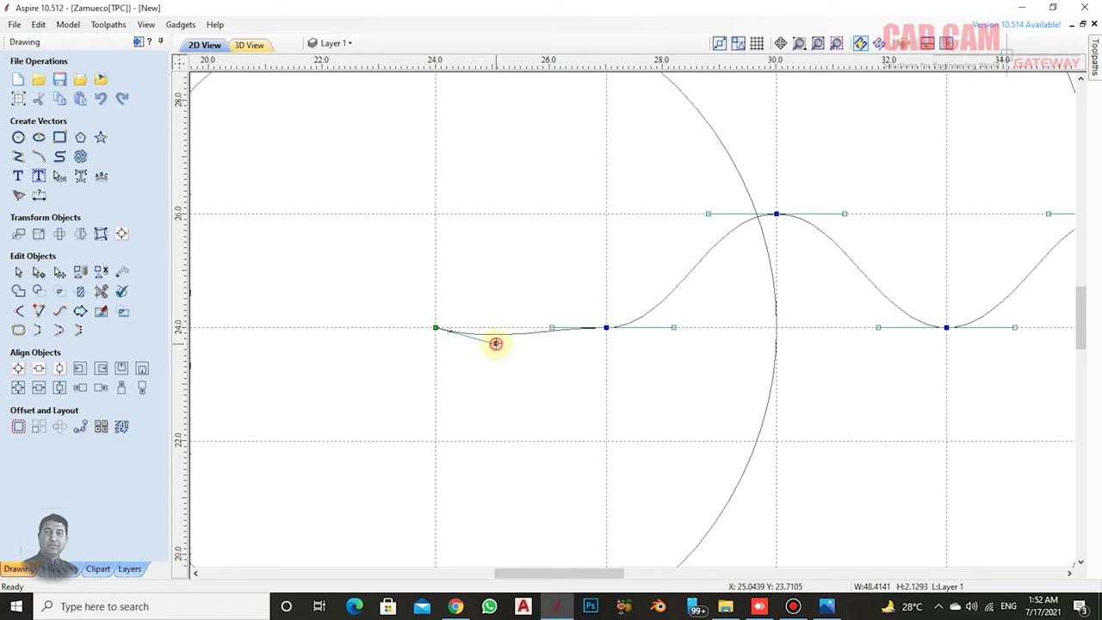
pyautogui.moveTo(496, 333); pyautogui.dragTo(501, 319)
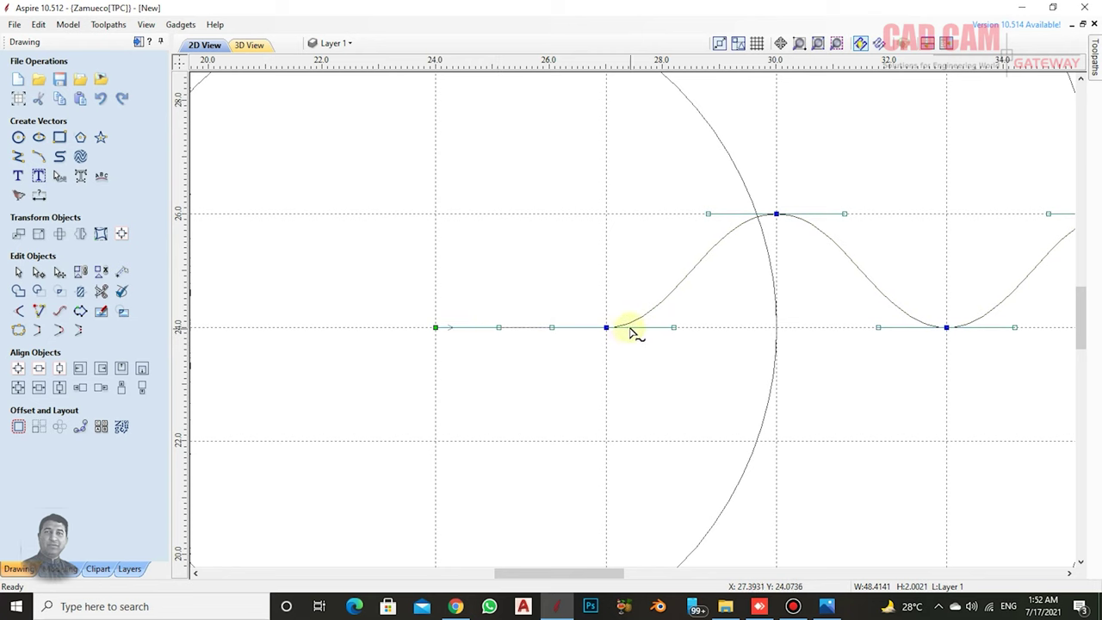
pyautogui.scroll(-3, 499, 331)
pyautogui.scroll(-3, 516, 328)
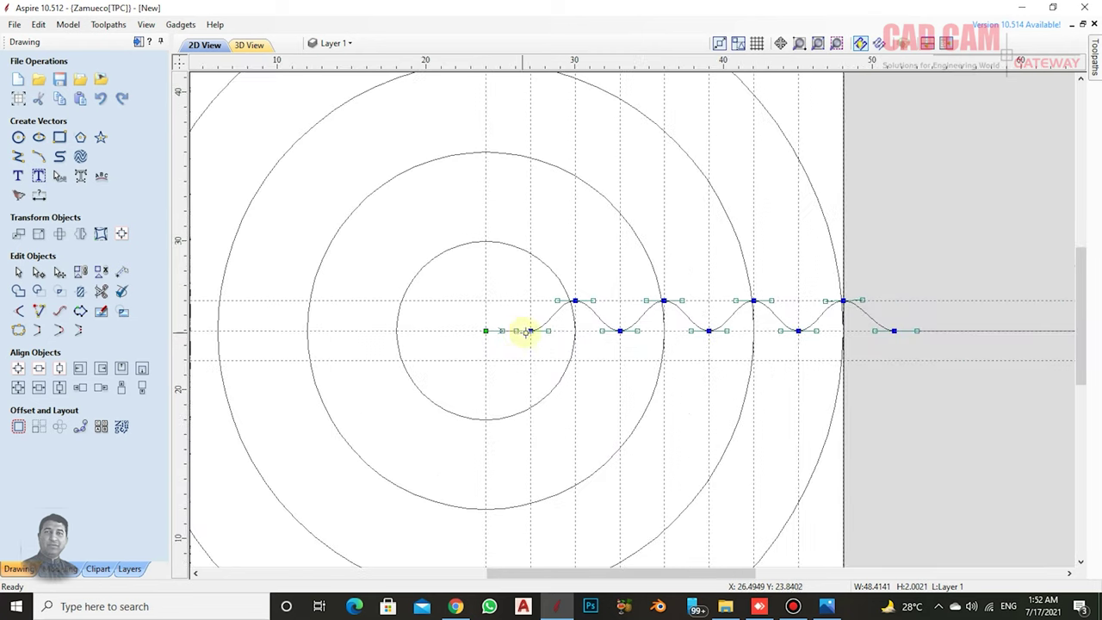
pyautogui.scroll(-2, 658, 335)
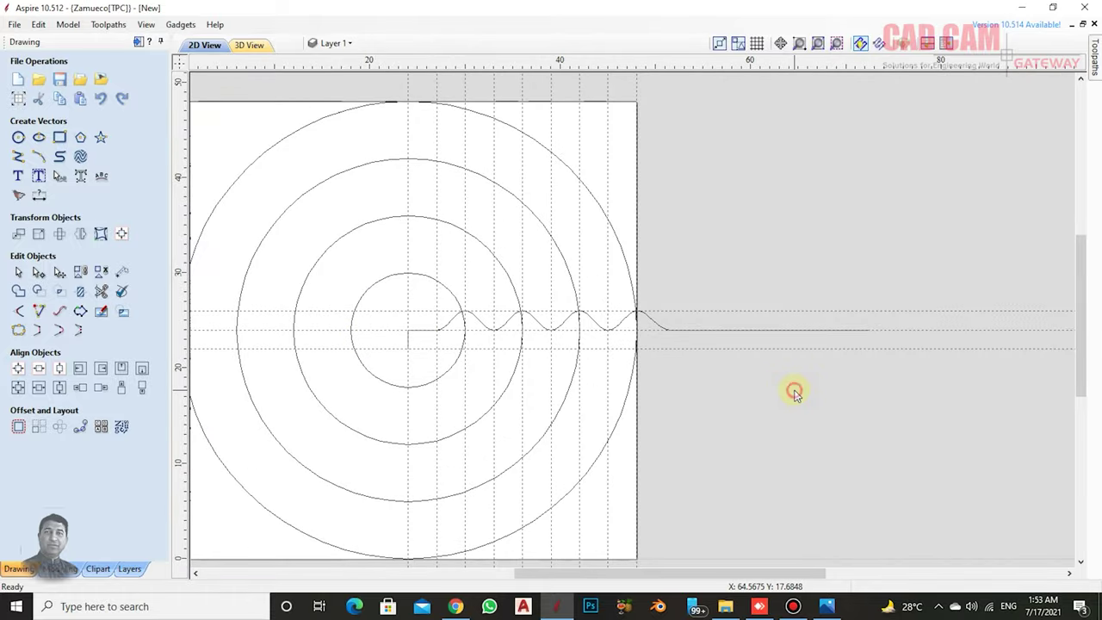
pyautogui.scroll(-3, 793, 392)
pyautogui.scroll(2, 695, 368)
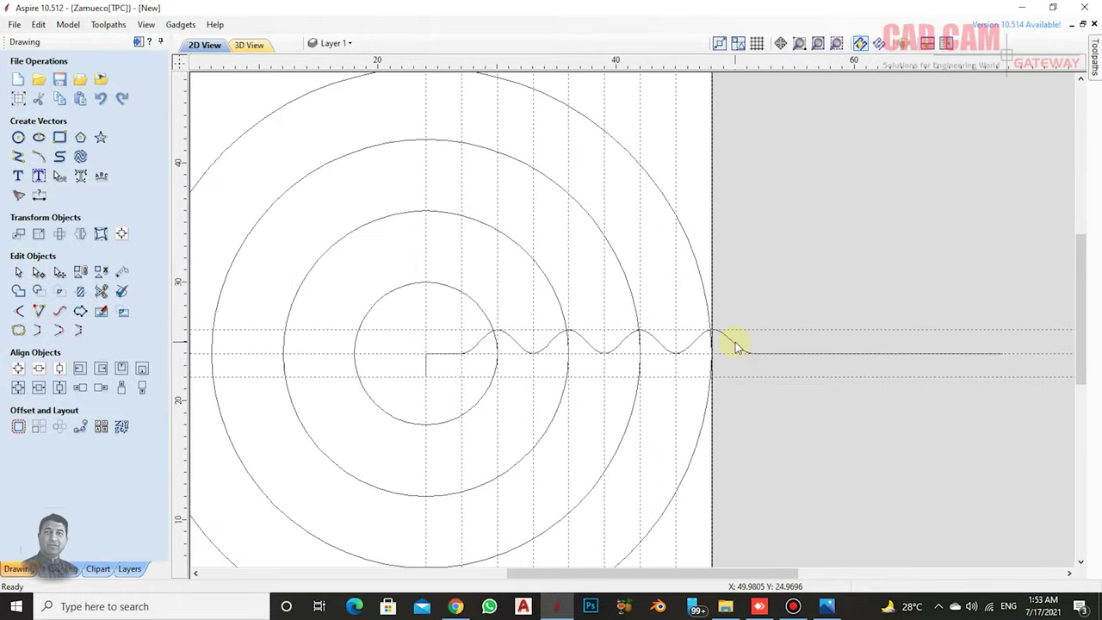
# - Delete the vertical guides at 48, 45, 42 and 39 inches
pyautogui.click(732, 344)
pyautogui.scroll(-3, 785, 367)
pyautogui.scroll(1, 785, 401)
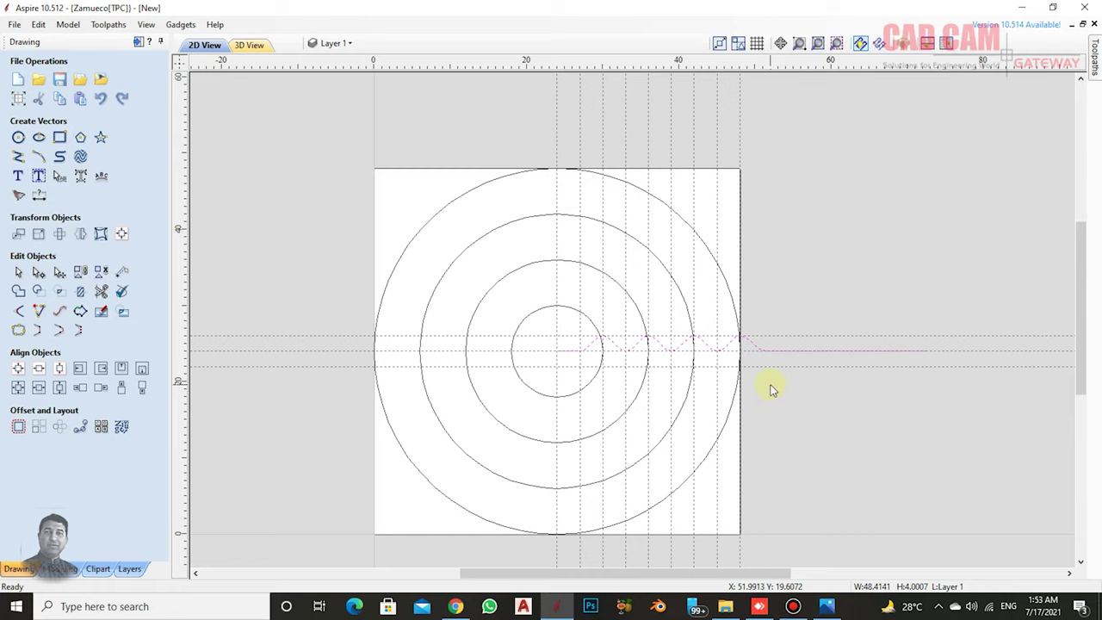
pyautogui.doubleClick(743, 137)
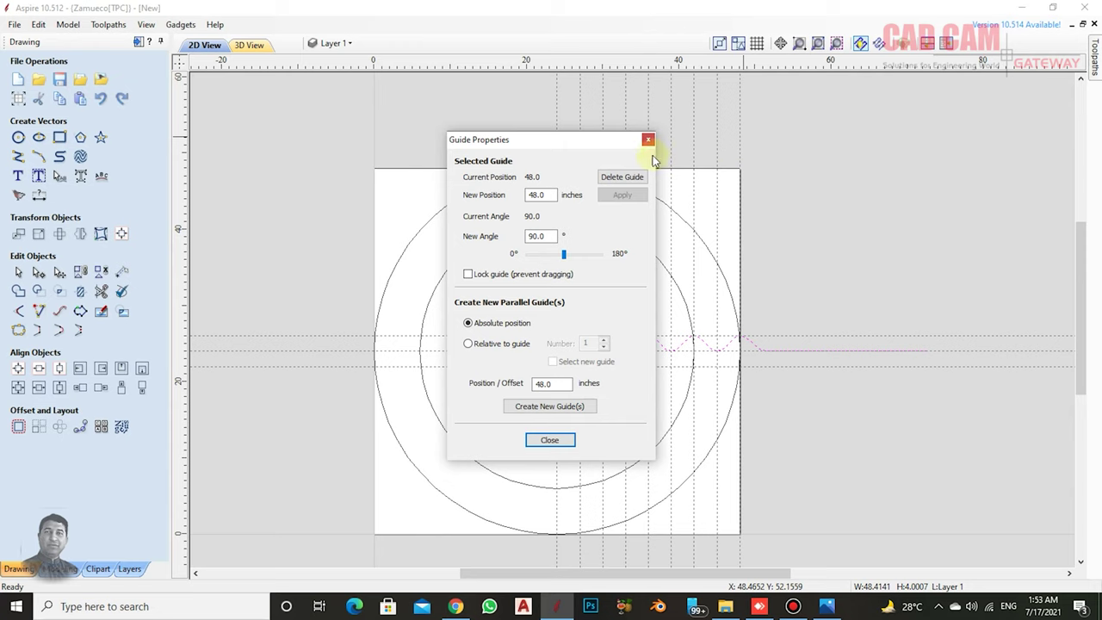
pyautogui.click(616, 178)
pyautogui.doubleClick(717, 148)
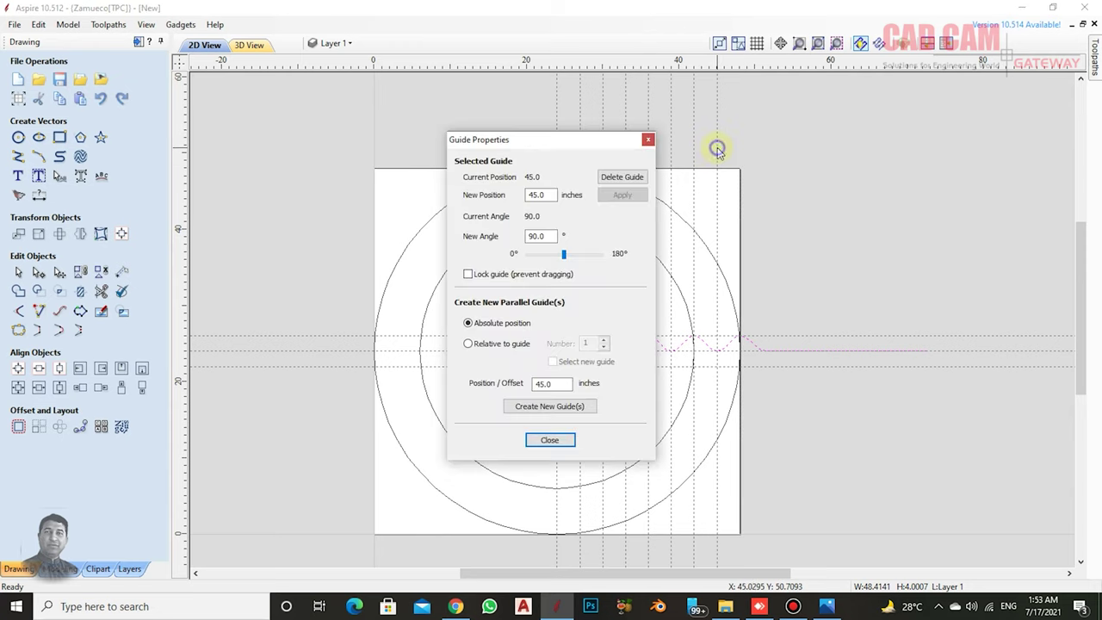
pyautogui.click(634, 178)
pyautogui.doubleClick(695, 151)
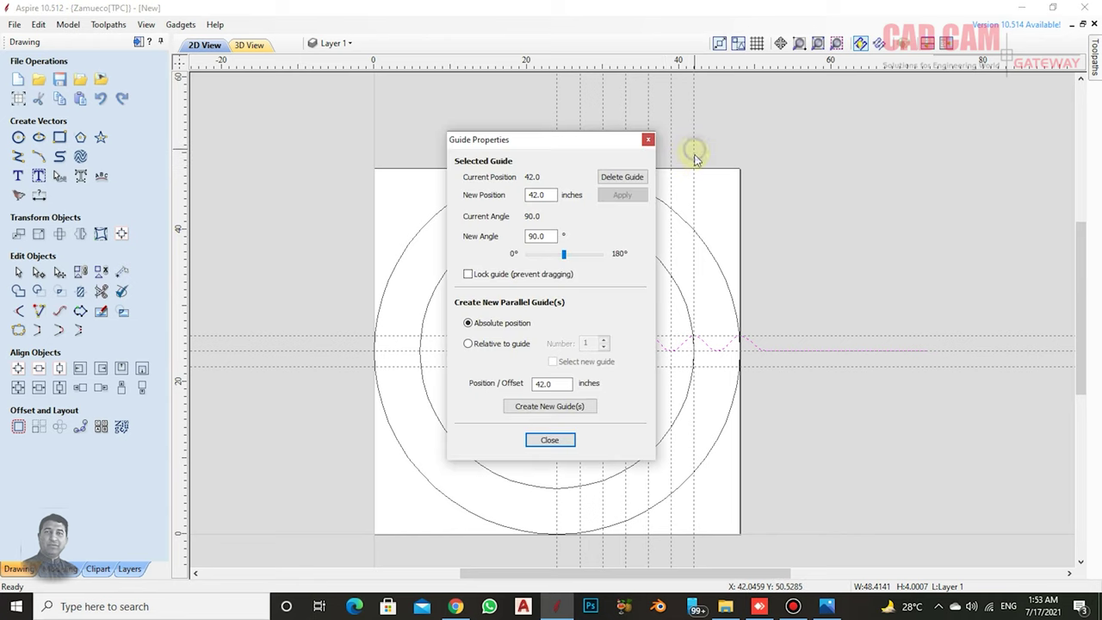
pyautogui.click(633, 178)
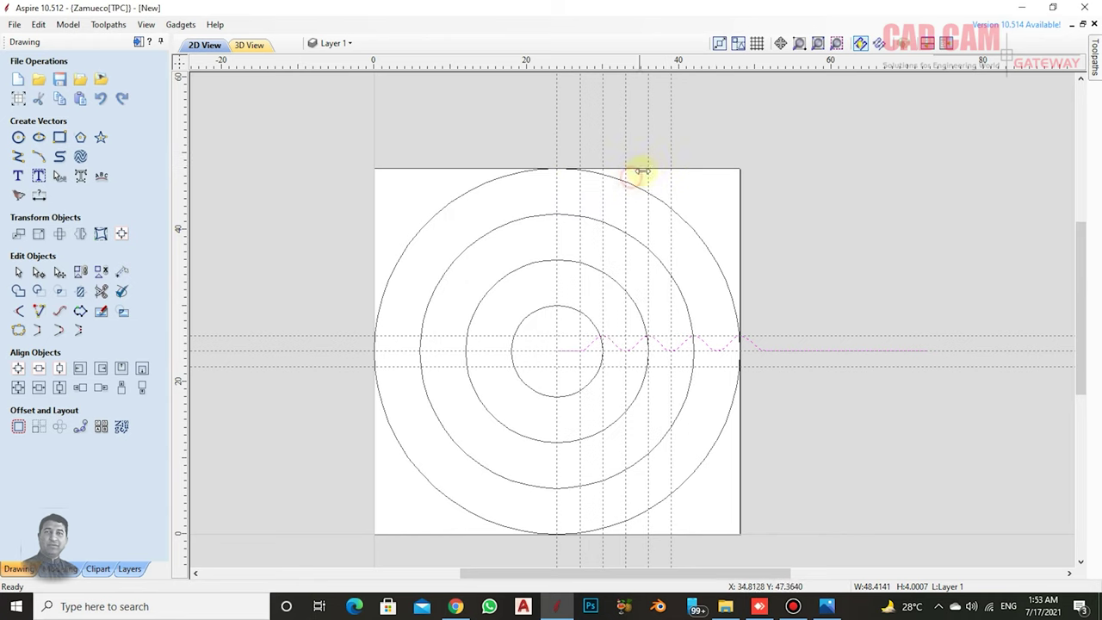
pyautogui.doubleClick(670, 157)
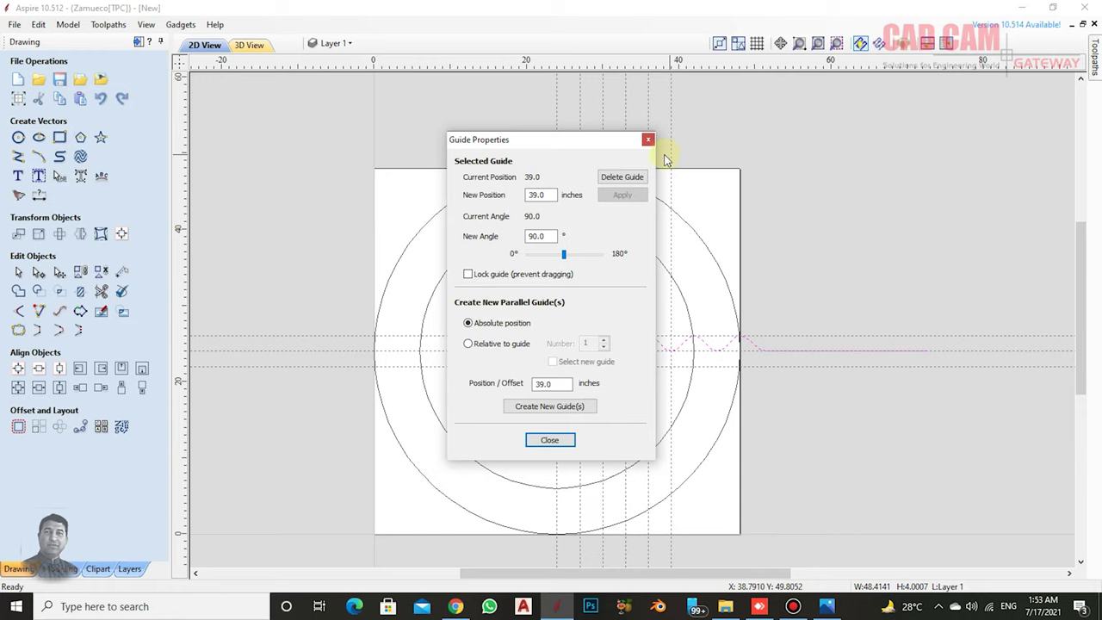
pyautogui.click(622, 177)
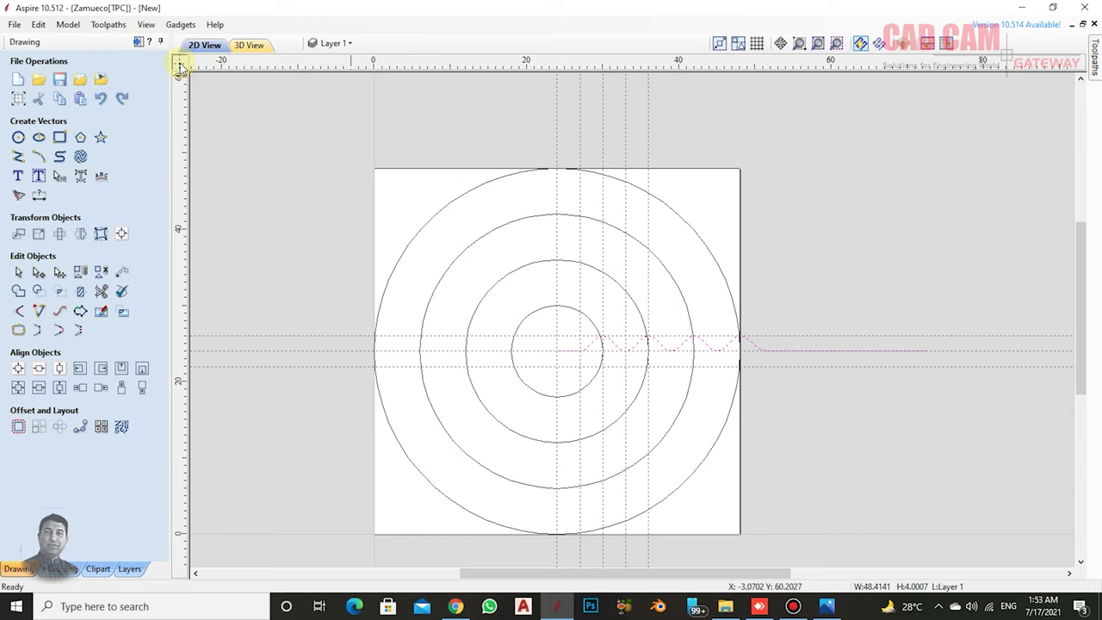
# - Delete the next guide and those at 33 and 30 inches, drag off the last extra, reselect the wave
pyautogui.doubleClick(649, 142)
pyautogui.click(635, 176)
pyautogui.doubleClick(625, 134)
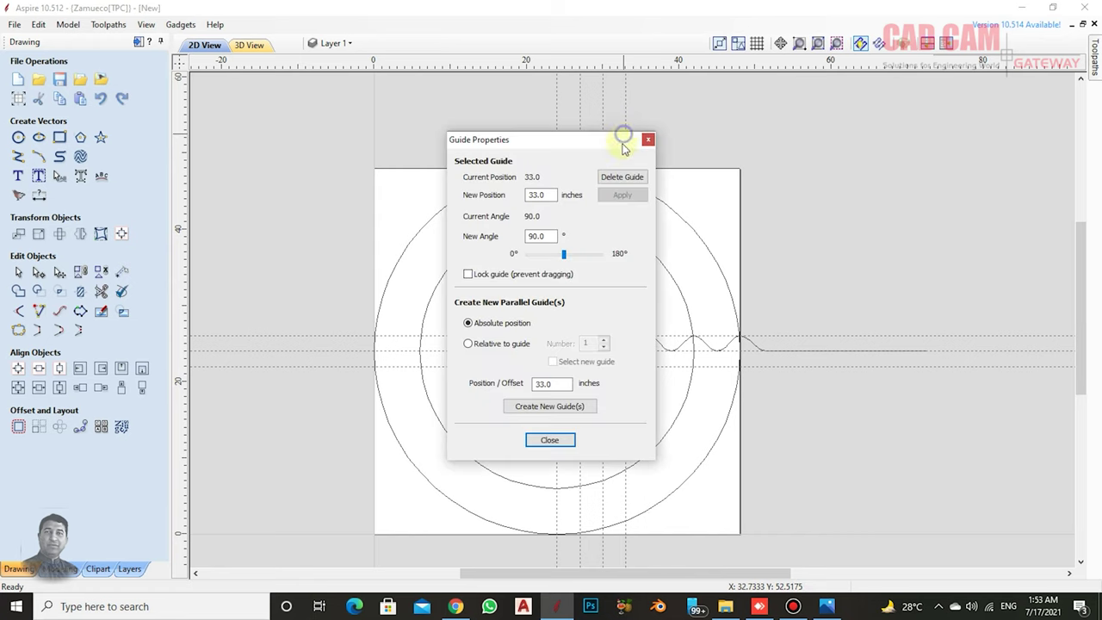
pyautogui.click(622, 177)
pyautogui.doubleClick(604, 134)
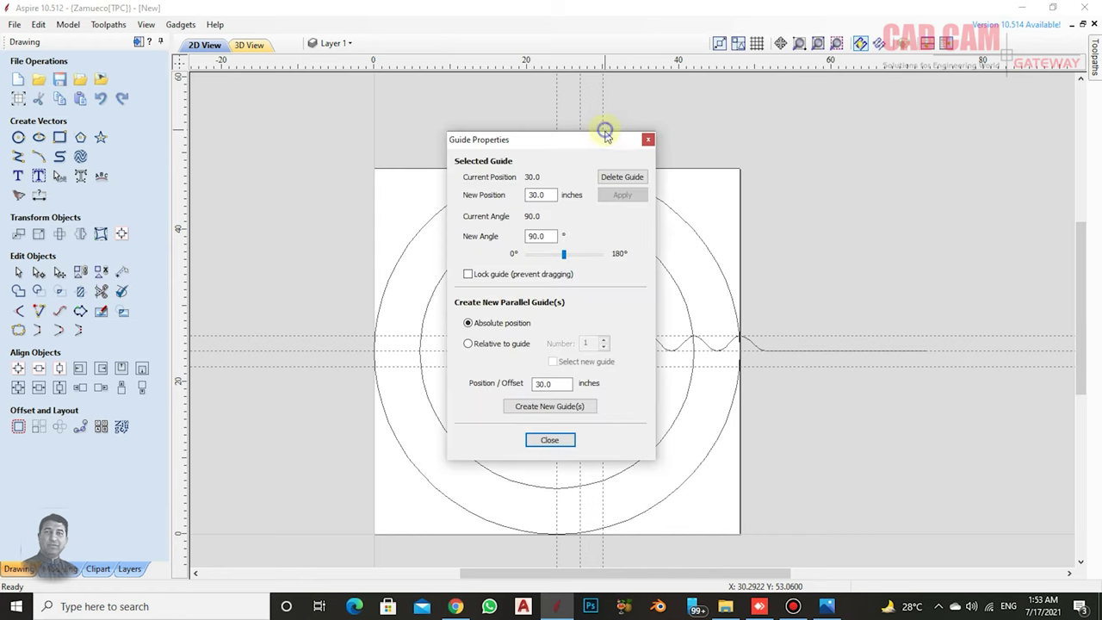
pyautogui.click(610, 177)
pyautogui.moveTo(580, 123); pyautogui.dragTo(479, 136)
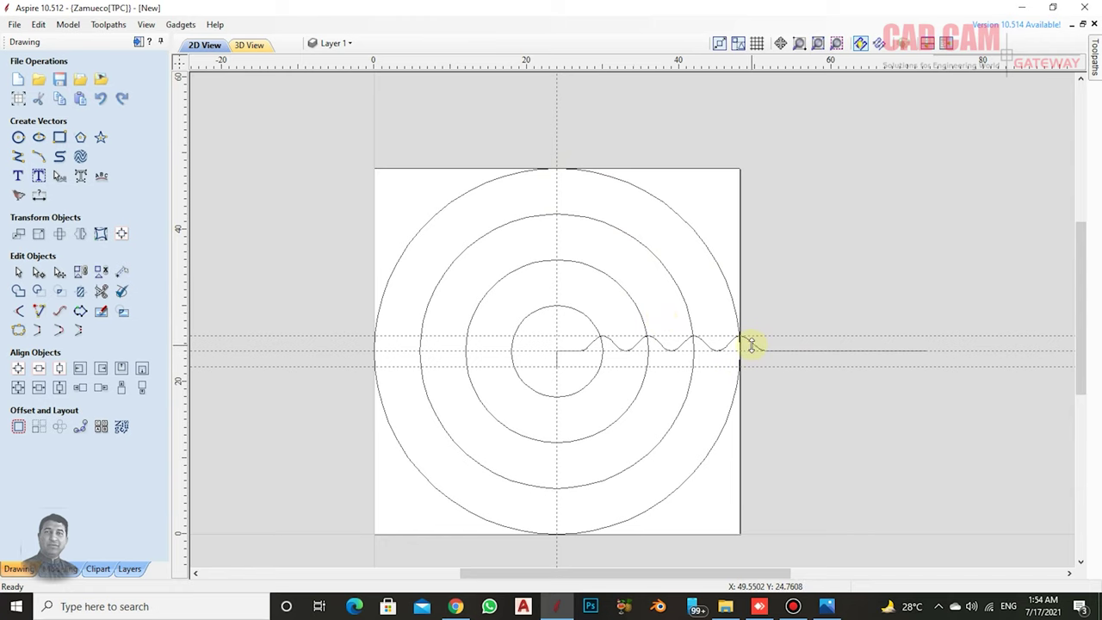
pyautogui.scroll(2, 752, 342)
pyautogui.click(749, 337)
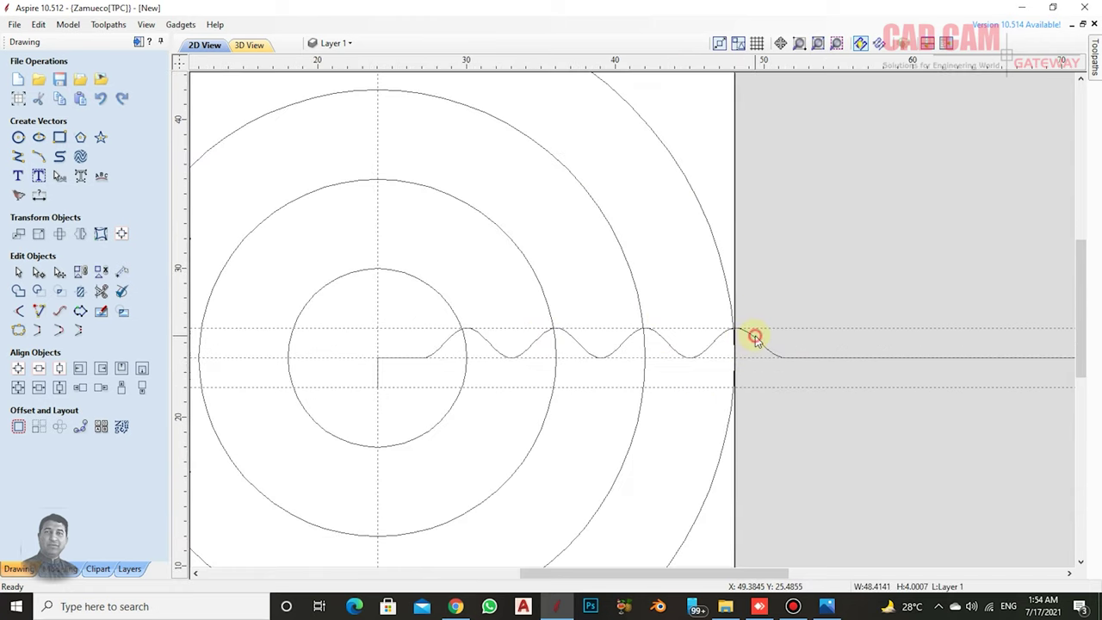
pyautogui.scroll(-2, 772, 343)
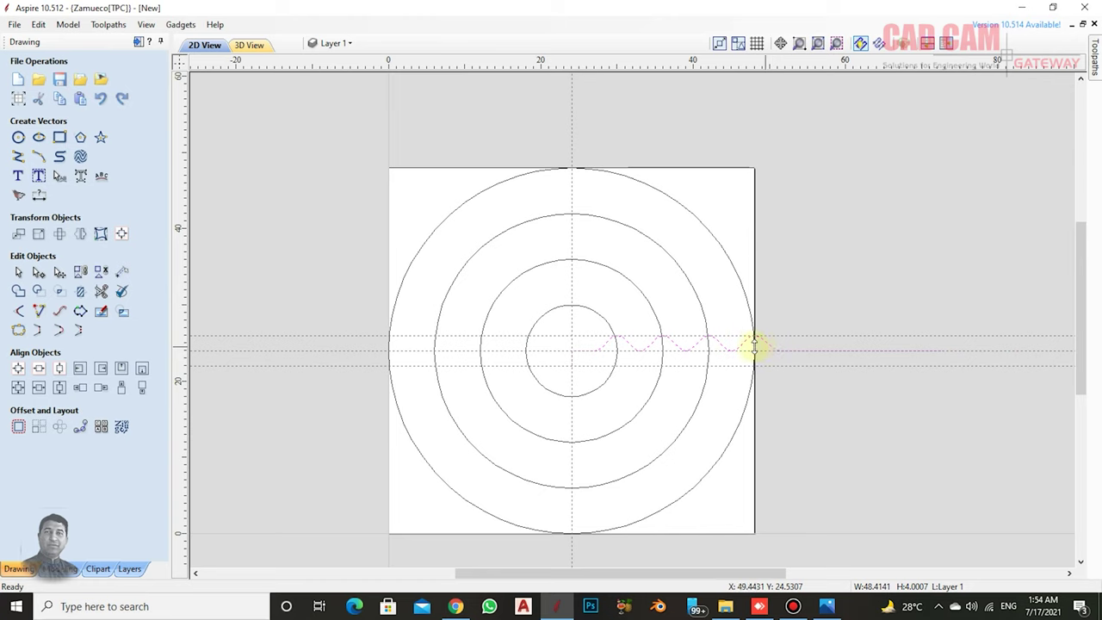
# - Open the Turn and Spin modelling tool for the wave, set to spin around its left end point
pyautogui.click(61, 568)
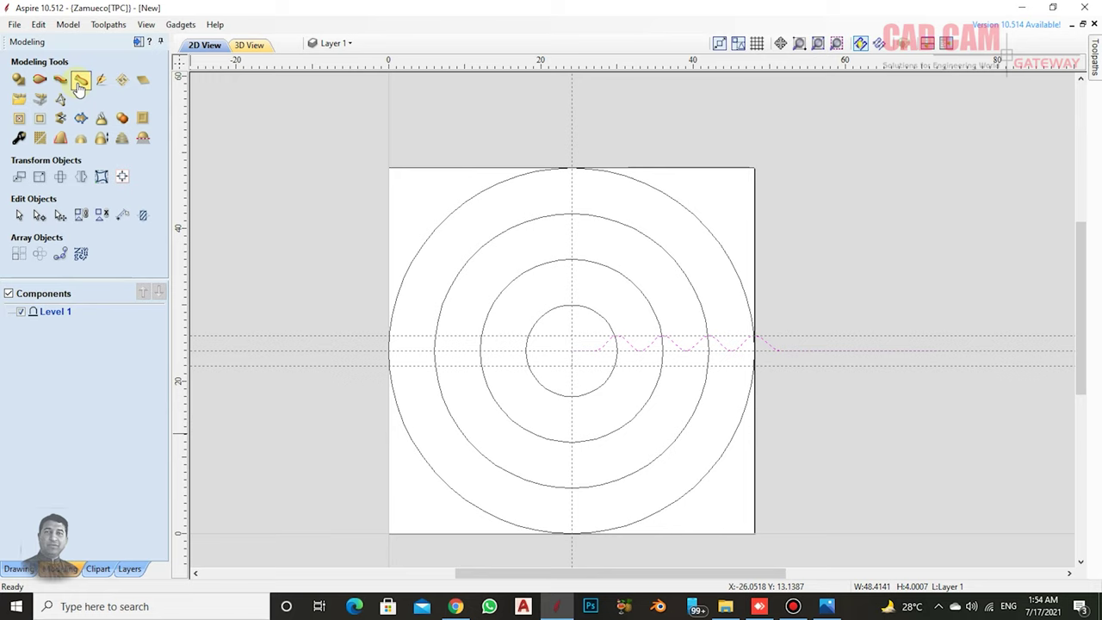
pyautogui.click(79, 84)
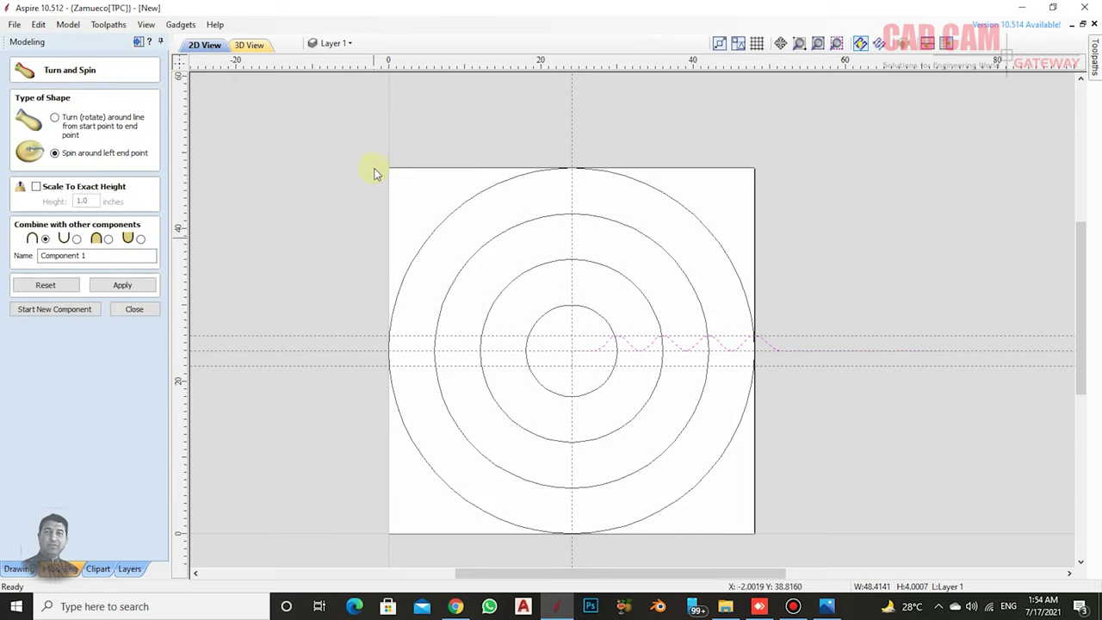
pyautogui.click(247, 45)
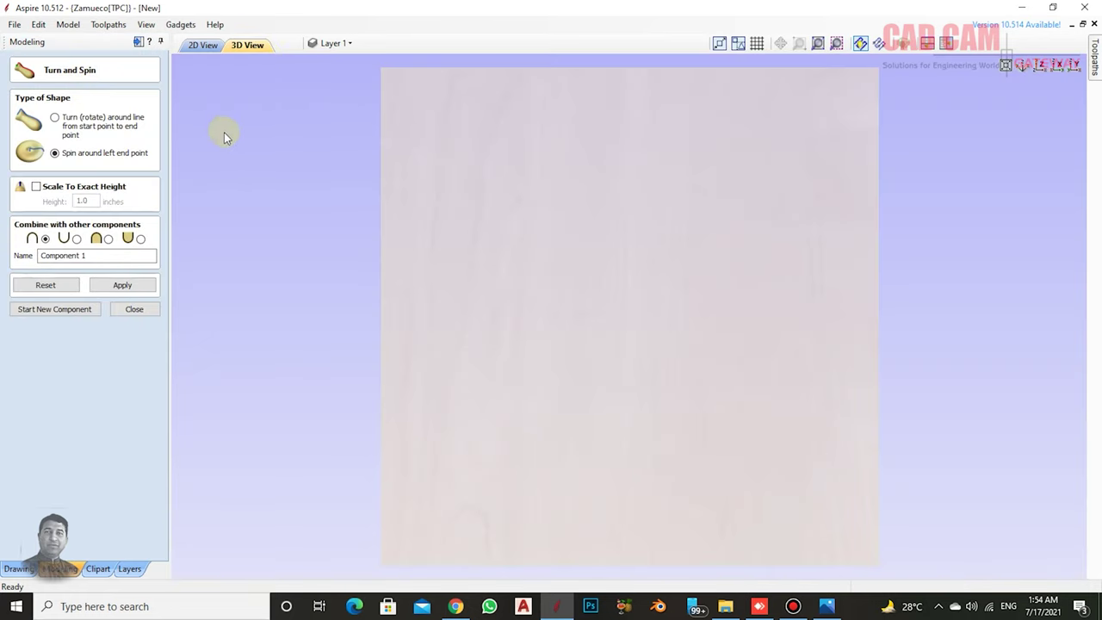
pyautogui.click(203, 44)
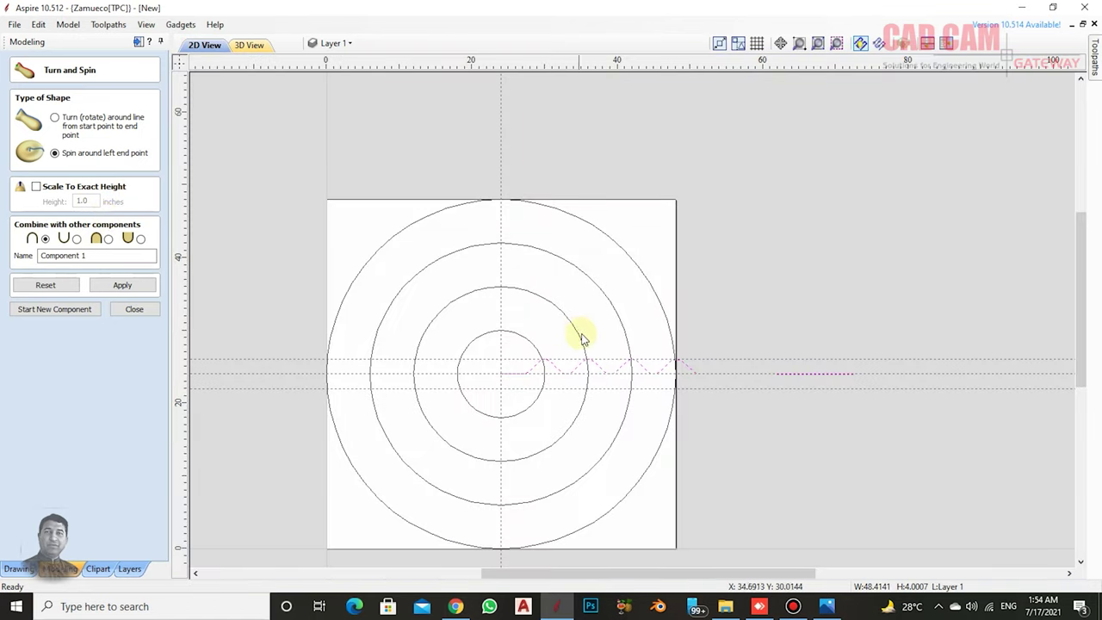
pyautogui.scroll(3, 839, 379)
pyautogui.scroll(3, 824, 376)
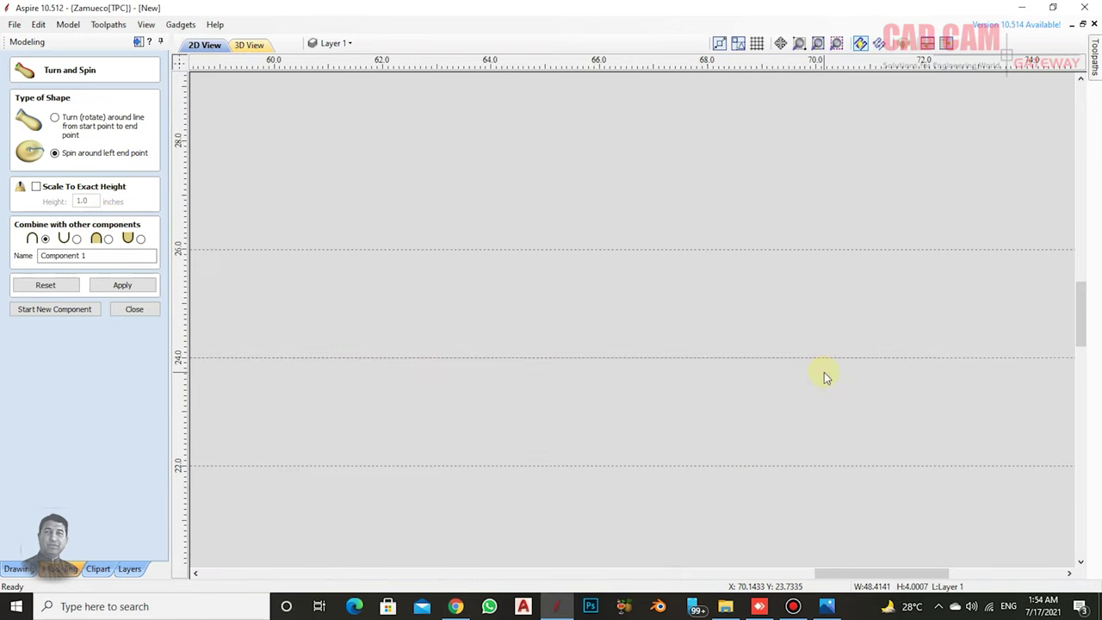
pyautogui.scroll(-2, 852, 373)
pyautogui.scroll(-3, 878, 370)
pyautogui.scroll(-1, 878, 371)
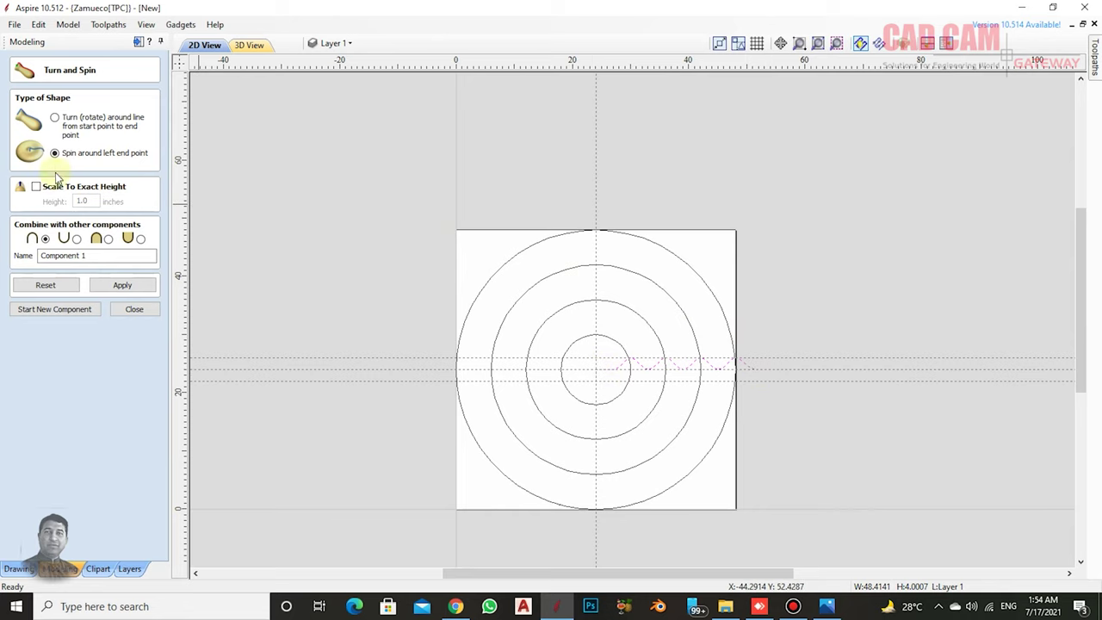
# - Apply Turn and Spin to create Component 1, then orbit the ripple relief in 3D view
pyautogui.click(123, 284)
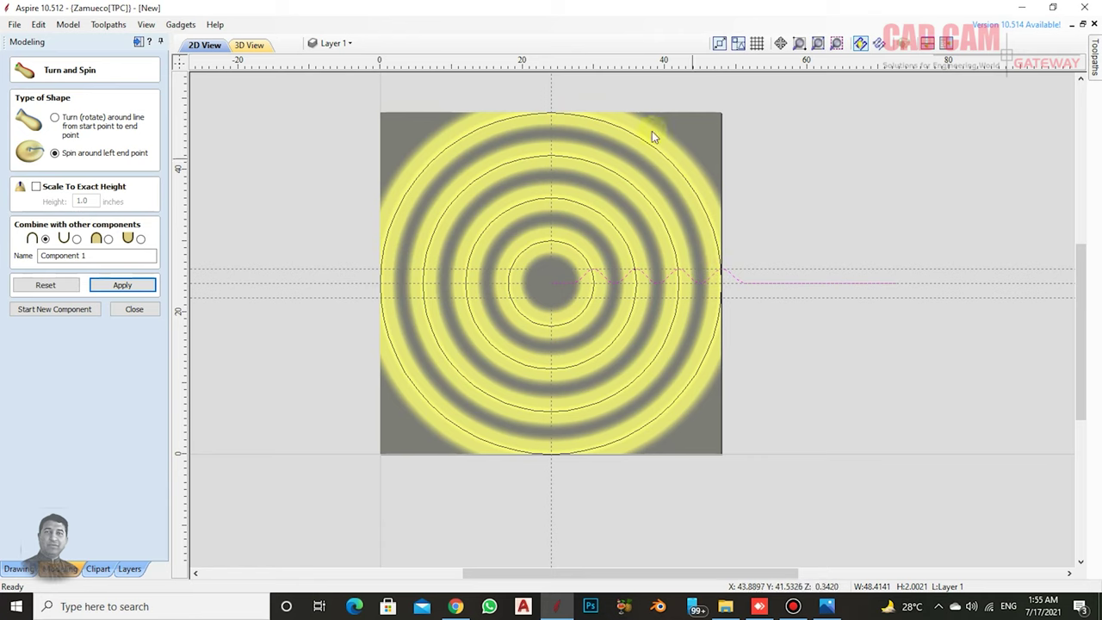
pyautogui.click(252, 45)
pyautogui.scroll(-2, 613, 264)
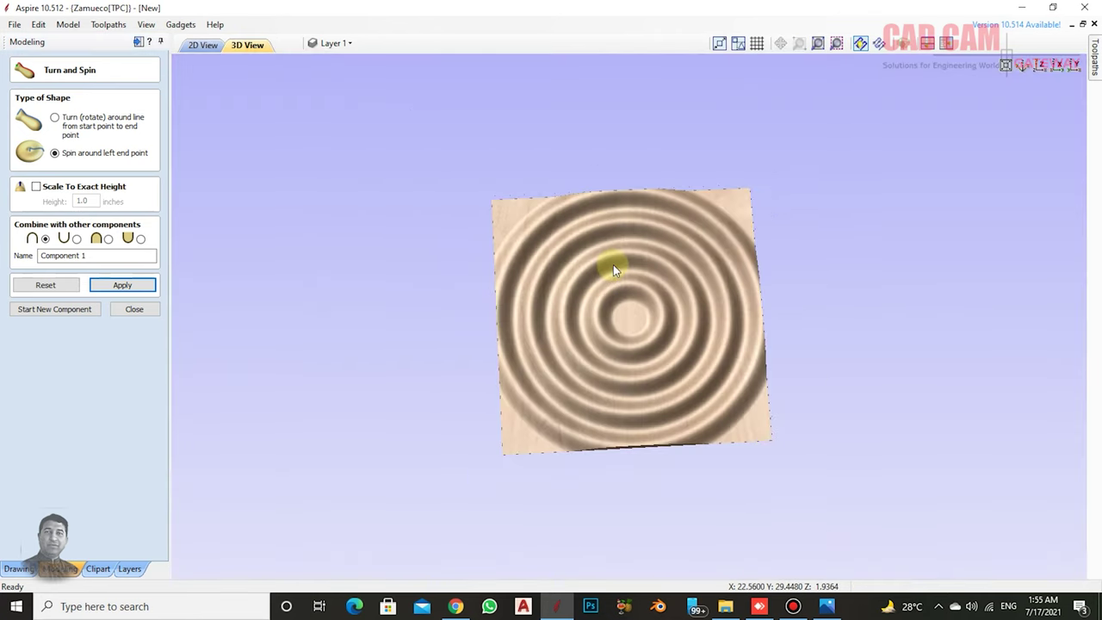
pyautogui.scroll(1, 644, 307)
pyautogui.moveTo(644, 307)
pyautogui.mouseDown()
pyautogui.moveTo(644, 468)
pyautogui.moveTo(645, 124)
pyautogui.moveTo(634, 94)
pyautogui.moveTo(600, 100)
pyautogui.moveTo(769, 332)
pyautogui.moveTo(742, 382)
pyautogui.moveTo(738, 361)
pyautogui.moveTo(651, 344)
pyautogui.moveTo(645, 357)
pyautogui.moveTo(686, 384)
pyautogui.mouseUp()
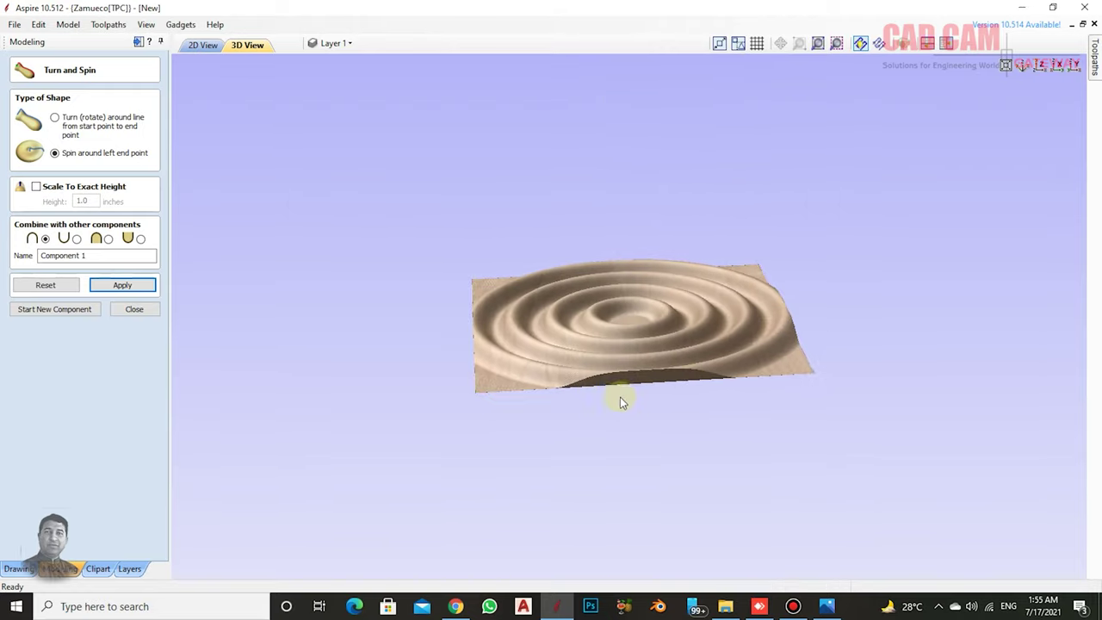
pyautogui.scroll(-2, 620, 396)
pyautogui.scroll(3, 564, 392)
pyautogui.scroll(2, 607, 357)
pyautogui.moveTo(519, 405)
pyautogui.mouseDown()
pyautogui.moveTo(470, 481)
pyautogui.moveTo(481, 450)
pyautogui.moveTo(465, 400)
pyautogui.mouseUp()
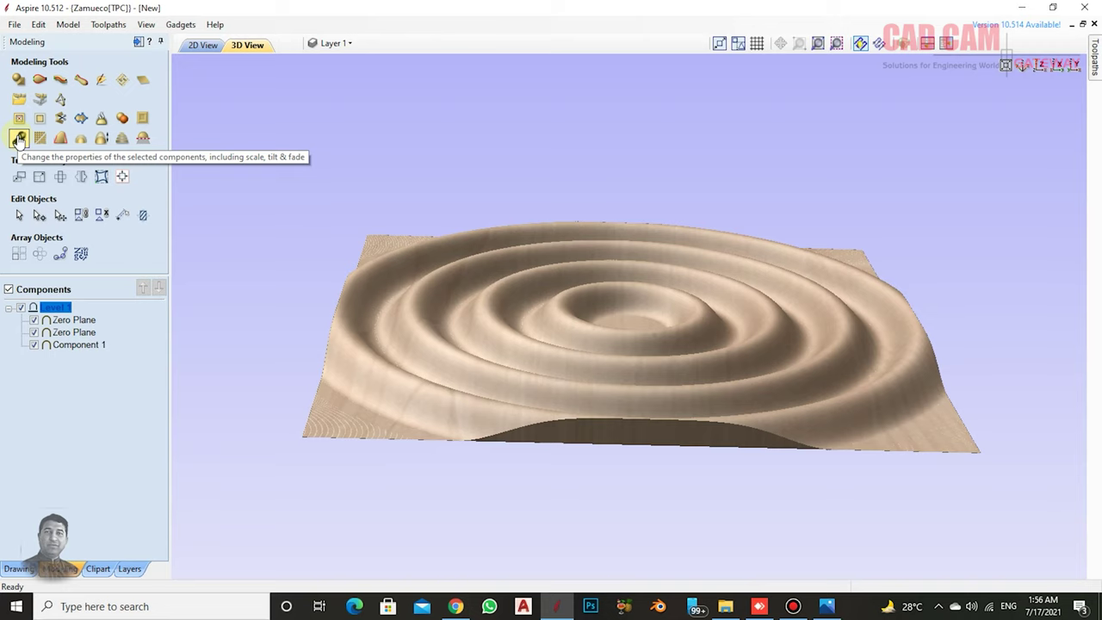
# - Set Level 1's base height to 1.0 inch in Component Properties and close it
pyautogui.click(19, 138)
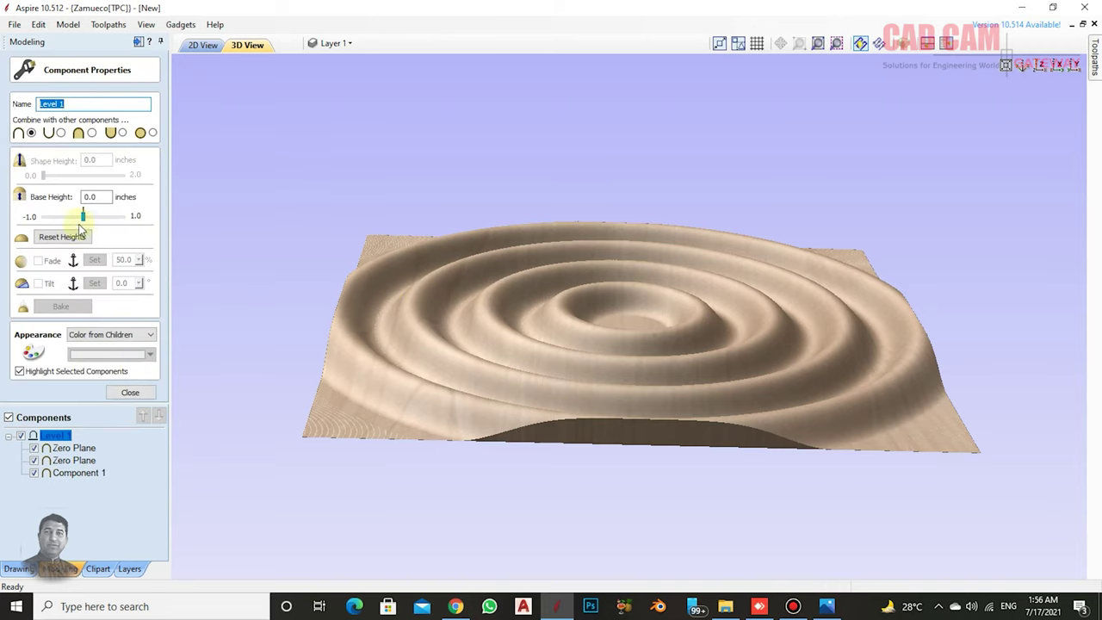
pyautogui.moveTo(82, 216); pyautogui.dragTo(169, 224)
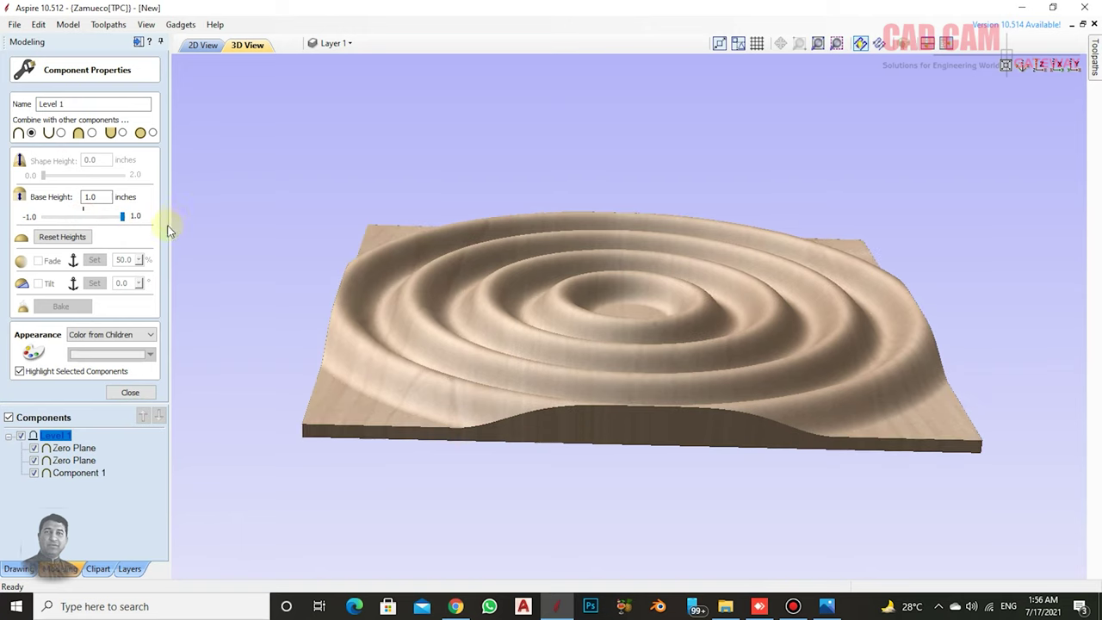
pyautogui.click(130, 393)
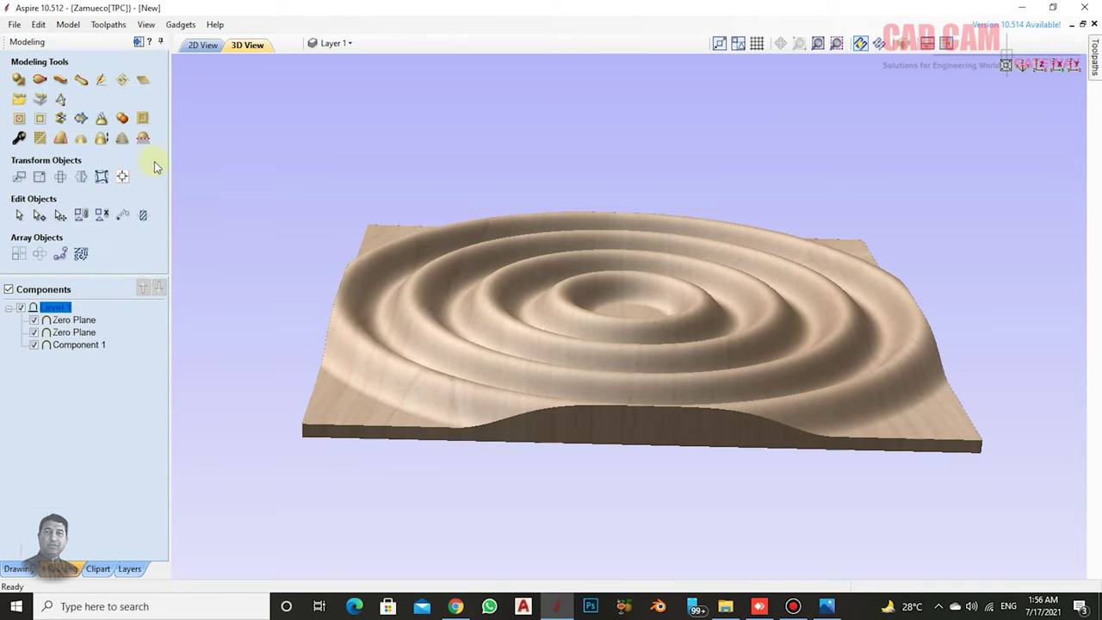
pyautogui.click(20, 136)
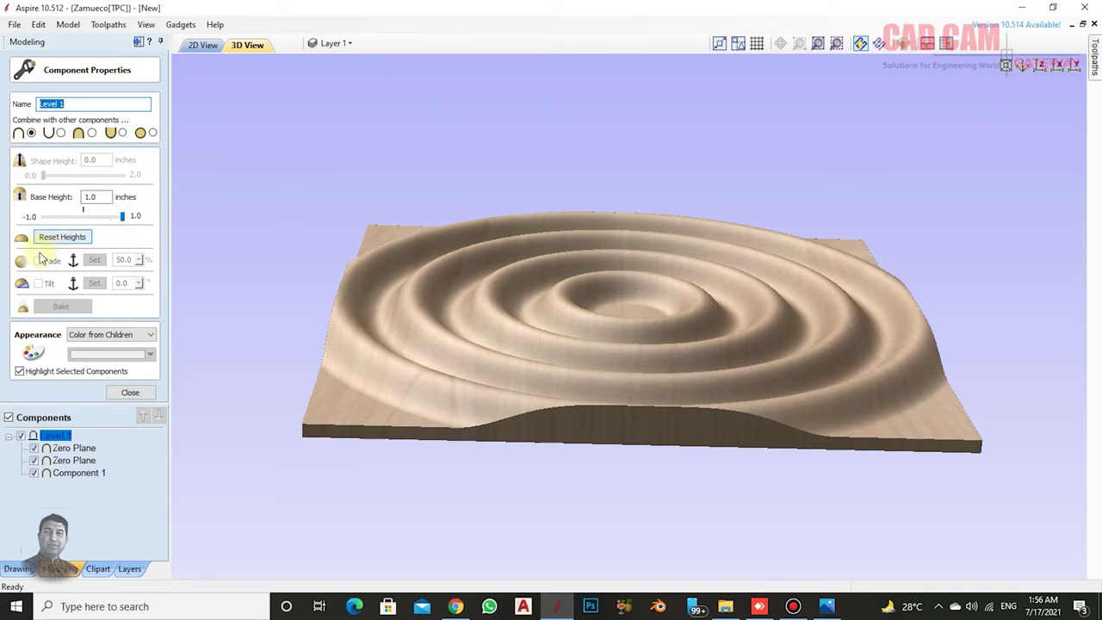
pyautogui.press('Escape')
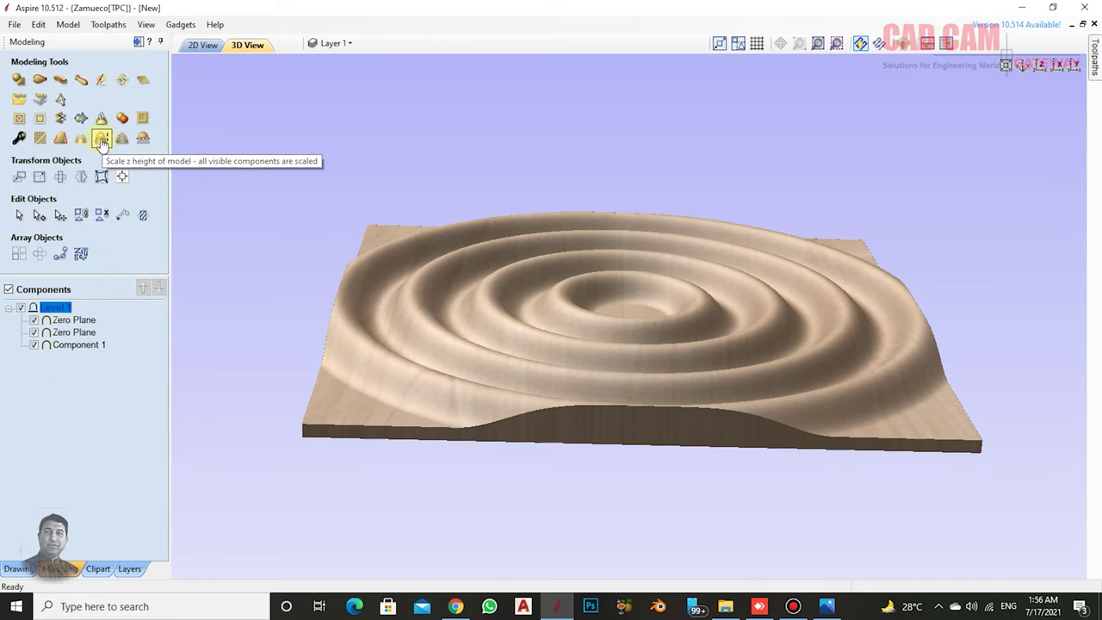
pyautogui.click(102, 140)
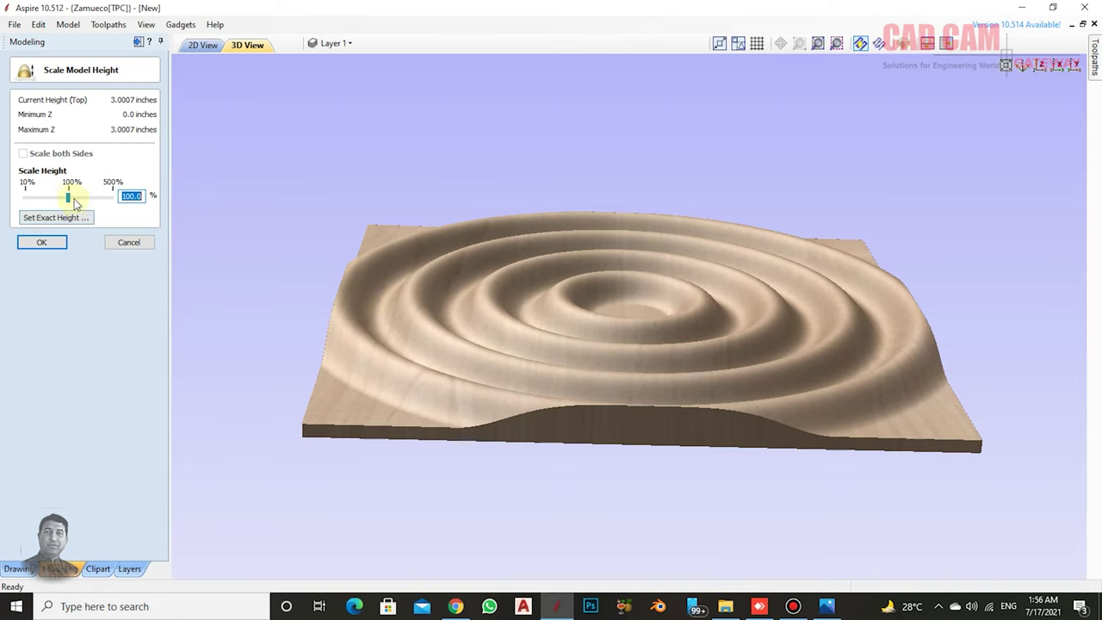
pyautogui.click(67, 198)
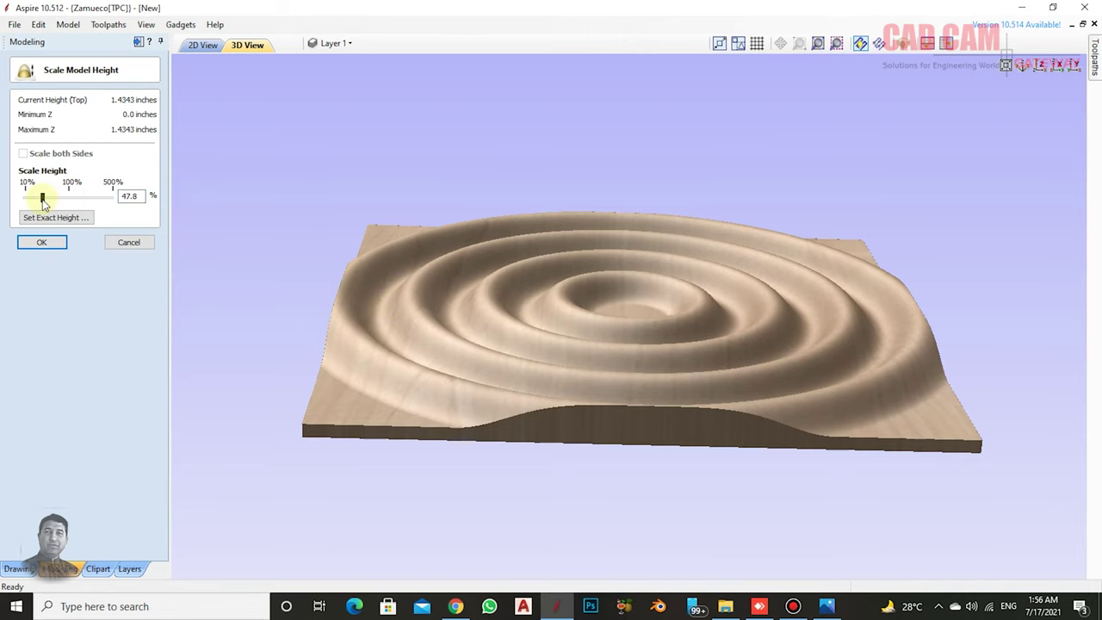
pyautogui.moveTo(680, 295)
pyautogui.mouseDown()
pyautogui.moveTo(637, 248)
pyautogui.moveTo(247, 223)
pyautogui.mouseUp()
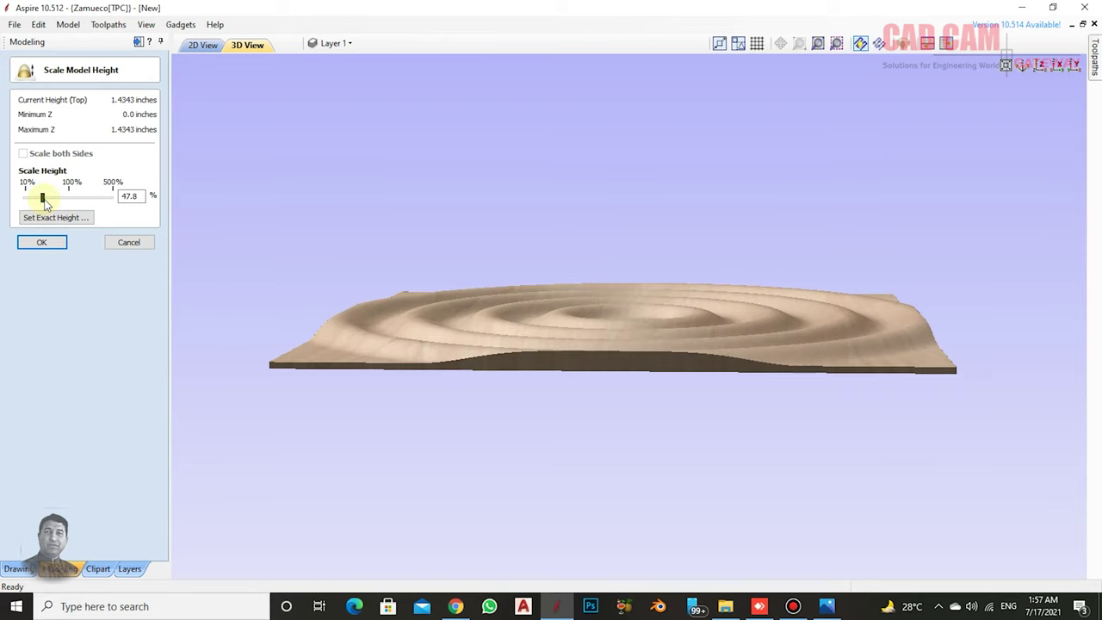
pyautogui.moveTo(42, 198); pyautogui.dragTo(56, 198)
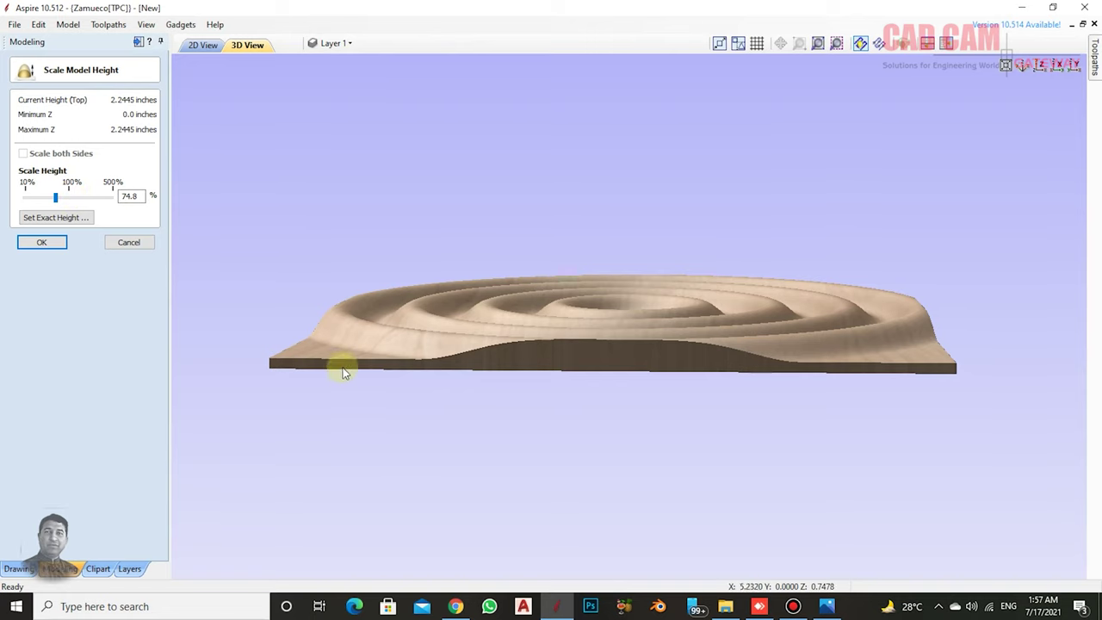
pyautogui.click(130, 243)
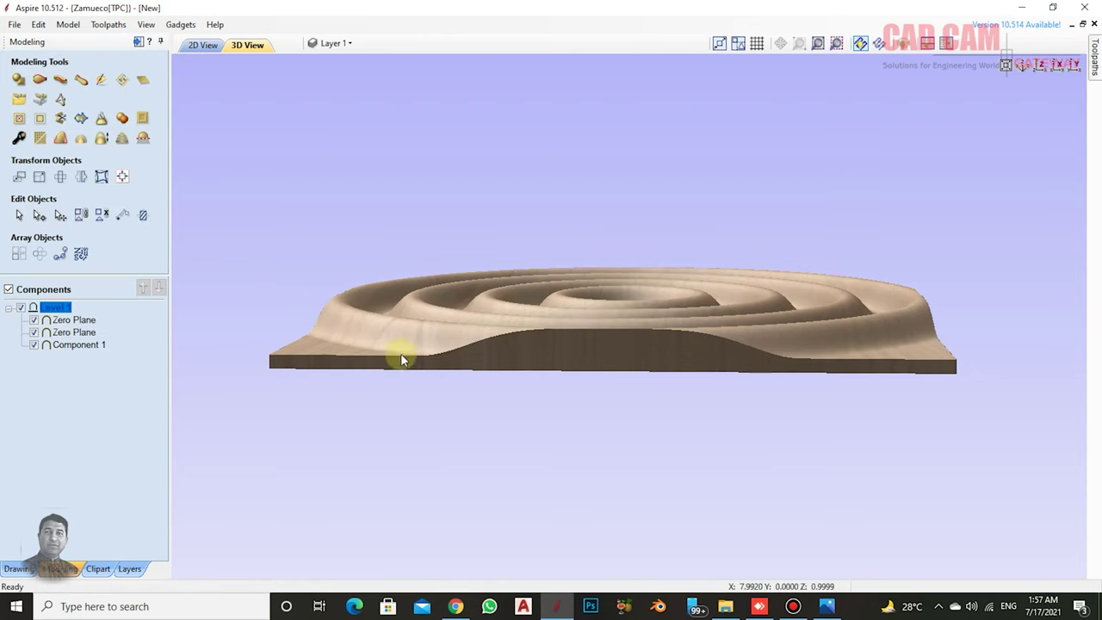
pyautogui.moveTo(506, 253)
pyautogui.mouseDown()
pyautogui.moveTo(566, 341)
pyautogui.moveTo(568, 385)
pyautogui.mouseUp()
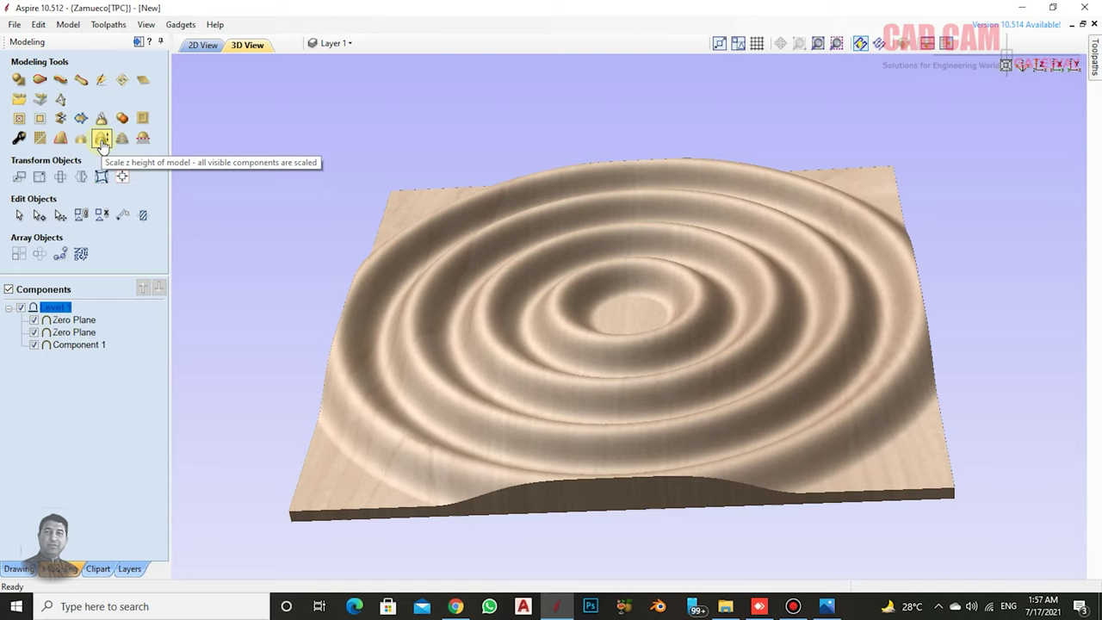
# - Bake the ripple relief twice, producing the component 'Zero Plane - Baked - Baked'
pyautogui.click(19, 138)
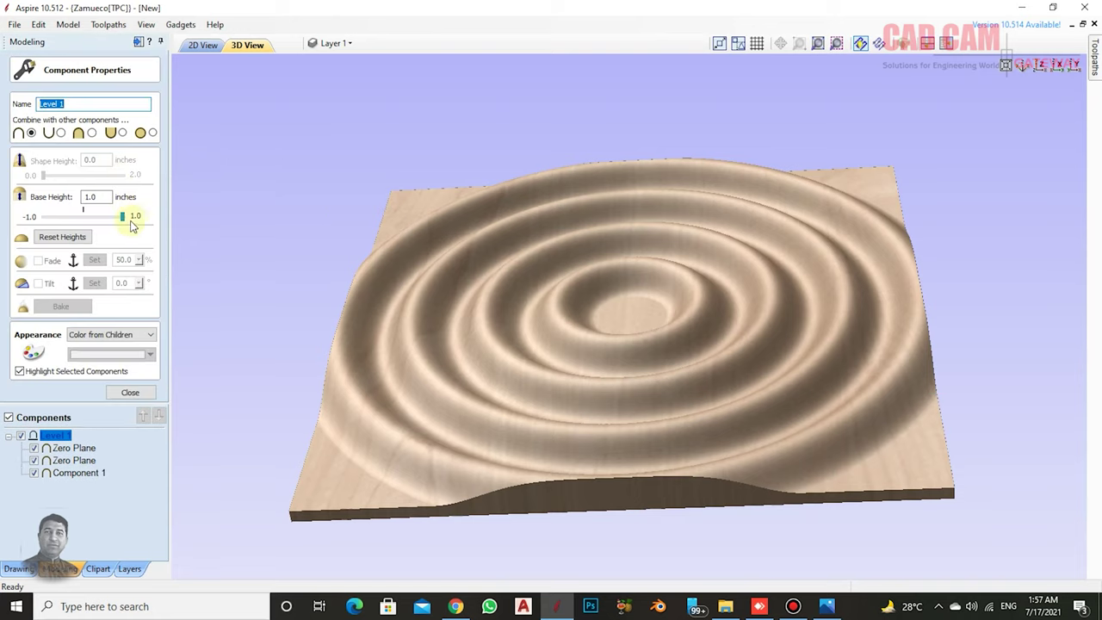
pyautogui.click(123, 218)
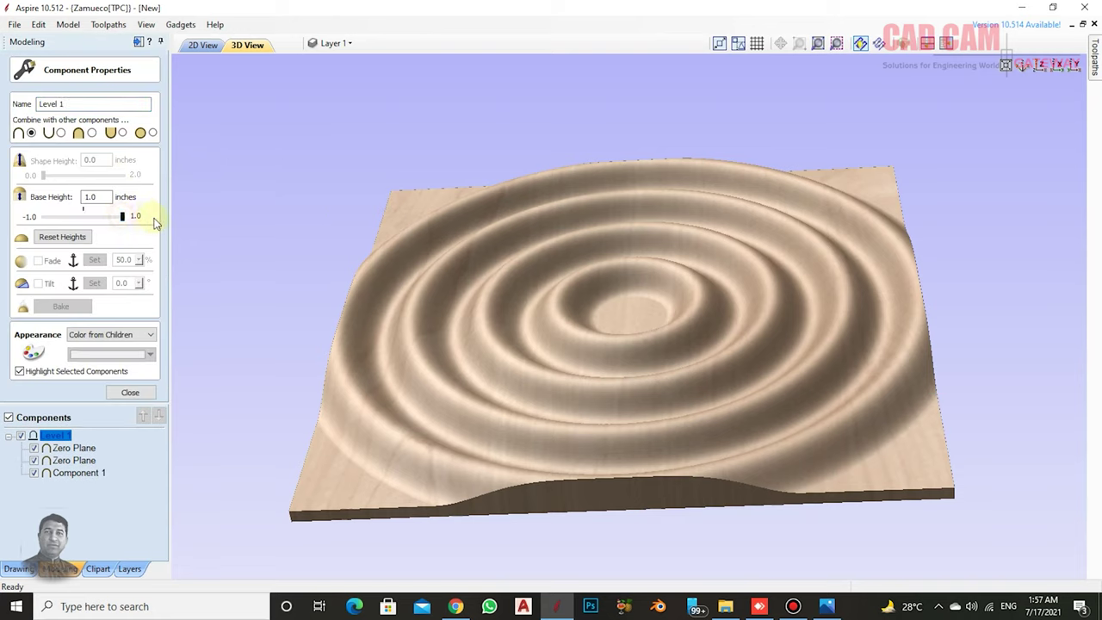
pyautogui.click(132, 392)
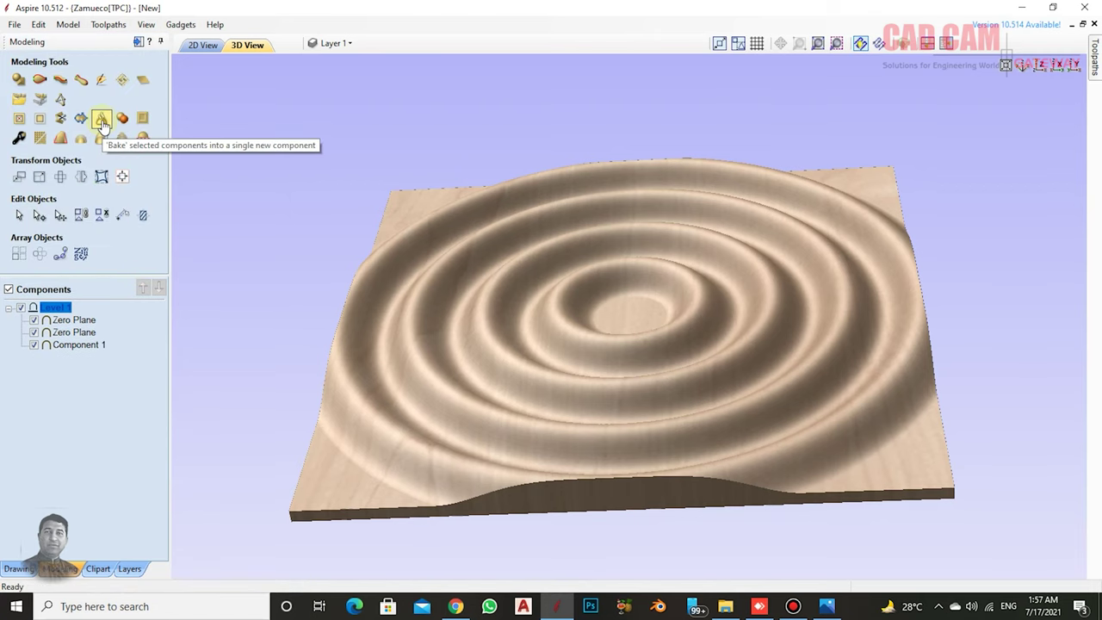
pyautogui.click(102, 121)
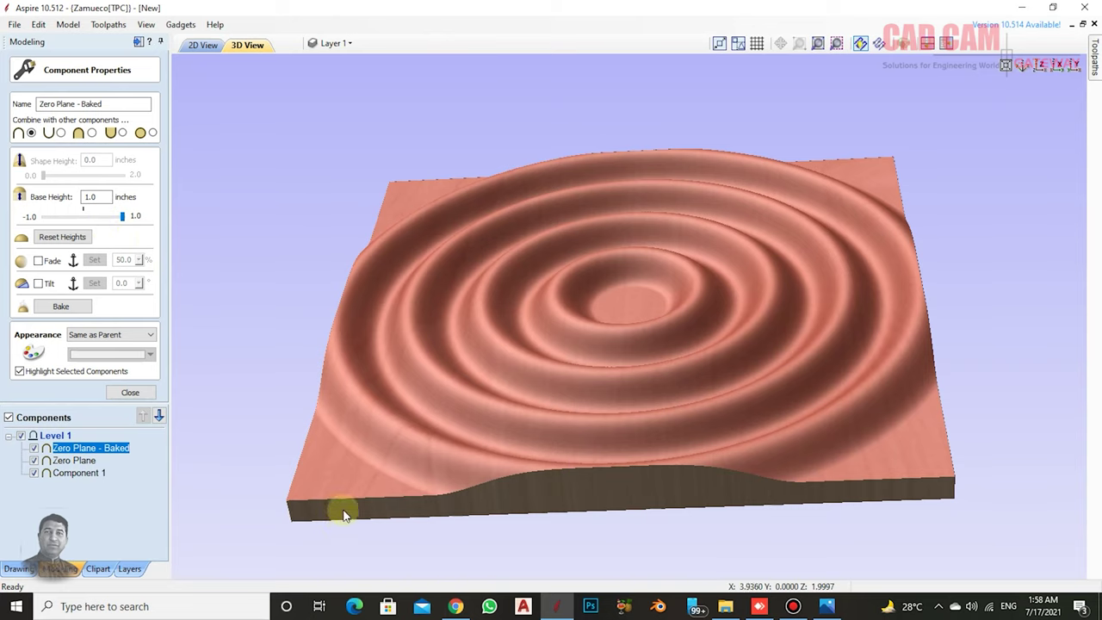
pyautogui.click(131, 395)
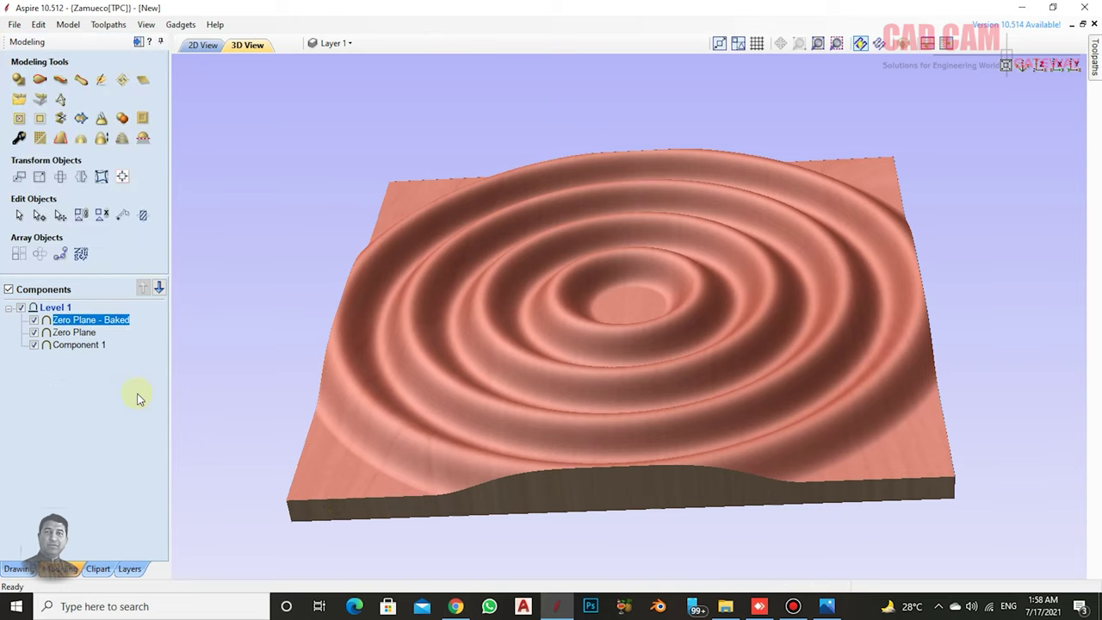
pyautogui.click(100, 120)
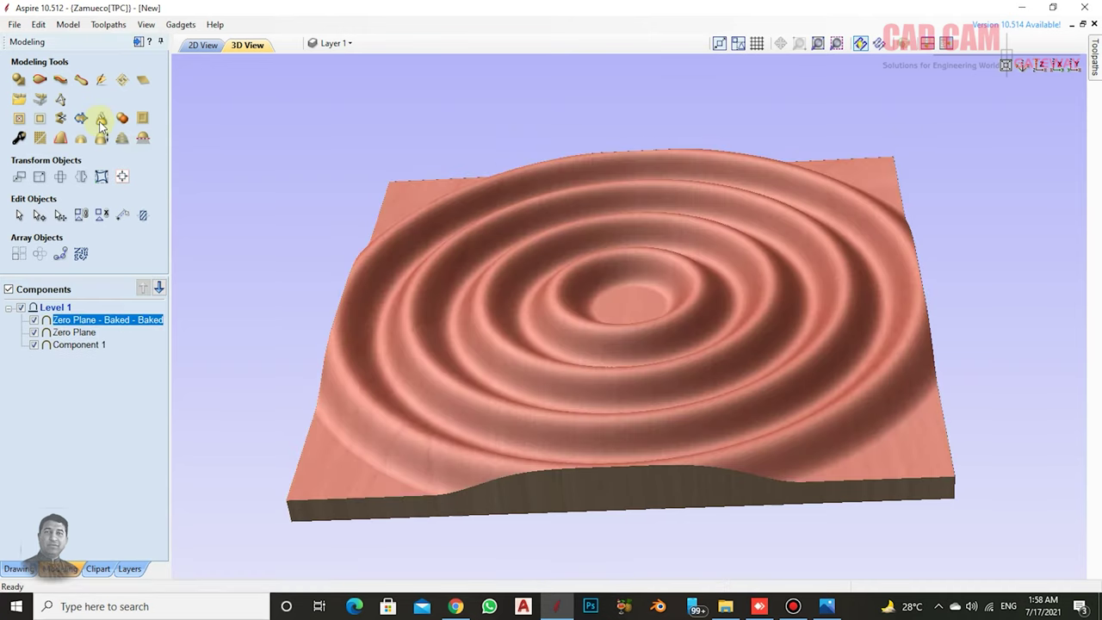
# - Give 'Zero Plane - Baked - Baked' a 1.0-inch base height and orbit to a top-down view
pyautogui.click(19, 138)
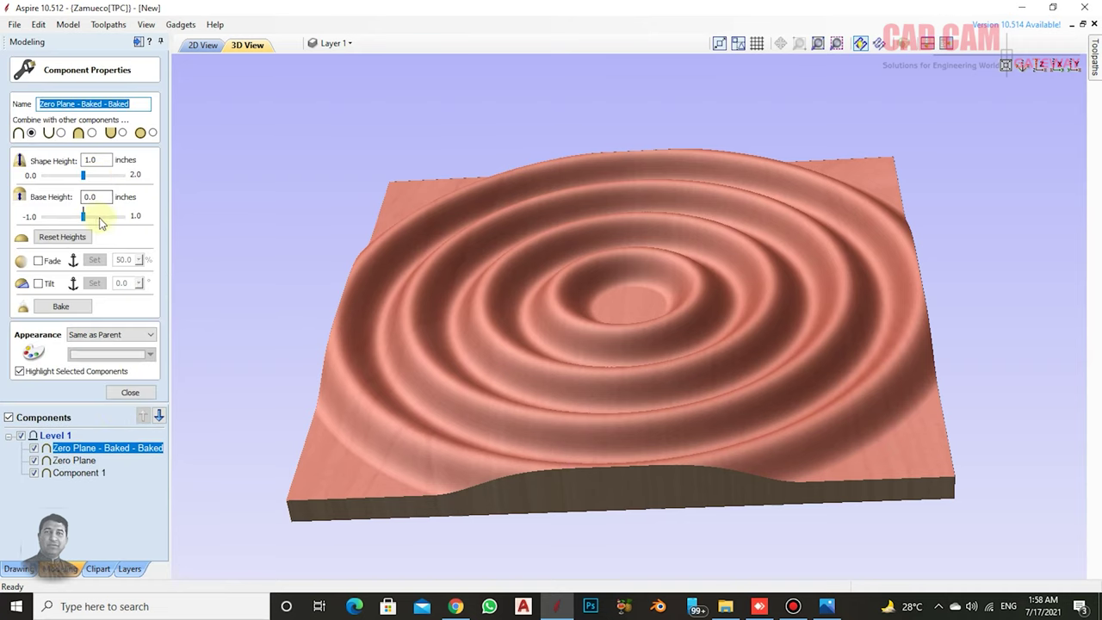
pyautogui.moveTo(84, 216); pyautogui.dragTo(151, 217)
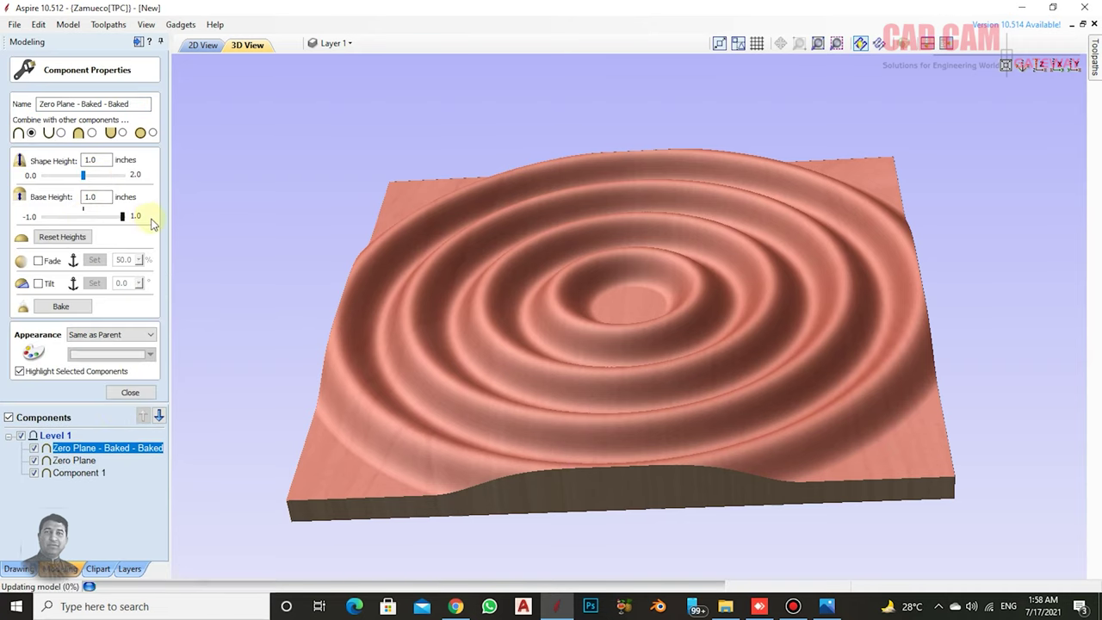
pyautogui.click(130, 393)
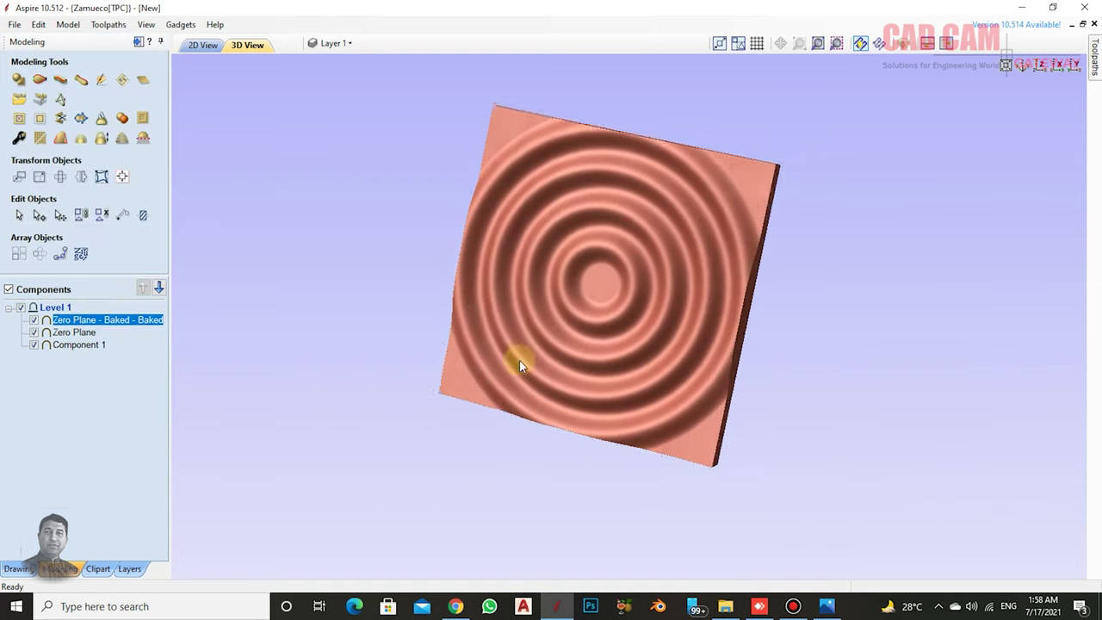
pyautogui.moveTo(516, 356)
pyautogui.mouseDown()
pyautogui.moveTo(800, 298)
pyautogui.moveTo(602, 201)
pyautogui.moveTo(791, 45)
pyautogui.moveTo(585, 259)
pyautogui.moveTo(699, 236)
pyautogui.moveTo(663, 157)
pyautogui.moveTo(541, 216)
pyautogui.moveTo(639, 318)
pyautogui.moveTo(614, 286)
pyautogui.moveTo(659, 387)
pyautogui.moveTo(707, 306)
pyautogui.moveTo(623, 86)
pyautogui.moveTo(582, 81)
pyautogui.moveTo(439, 339)
pyautogui.moveTo(520, 504)
pyautogui.moveTo(617, 556)
pyautogui.moveTo(543, 459)
pyautogui.moveTo(273, 221)
pyautogui.moveTo(617, 267)
pyautogui.moveTo(462, 339)
pyautogui.moveTo(570, 439)
pyautogui.moveTo(398, 221)
pyautogui.mouseUp()
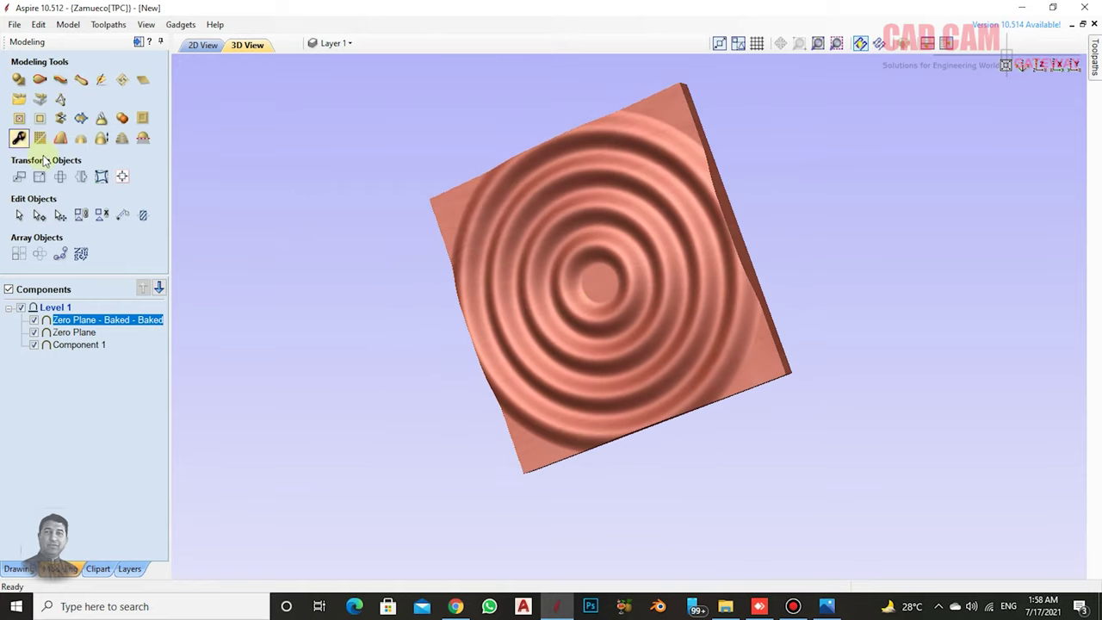
# - Return to the flat 2D view with drawing tools and zoom in on the four circles and wave curve
pyautogui.click(17, 569)
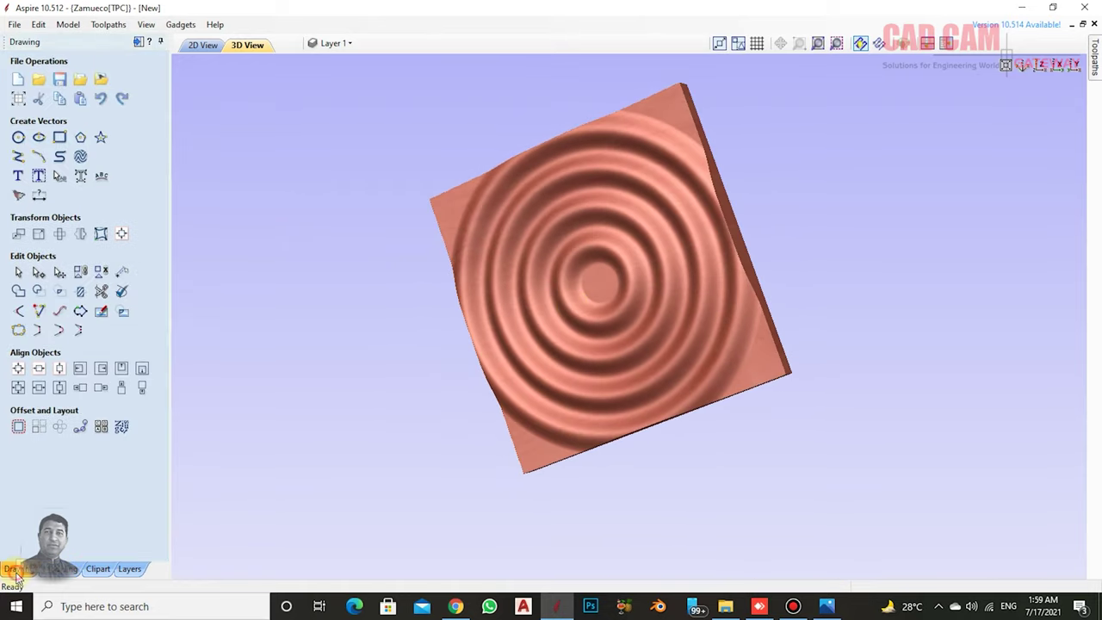
pyautogui.click(211, 46)
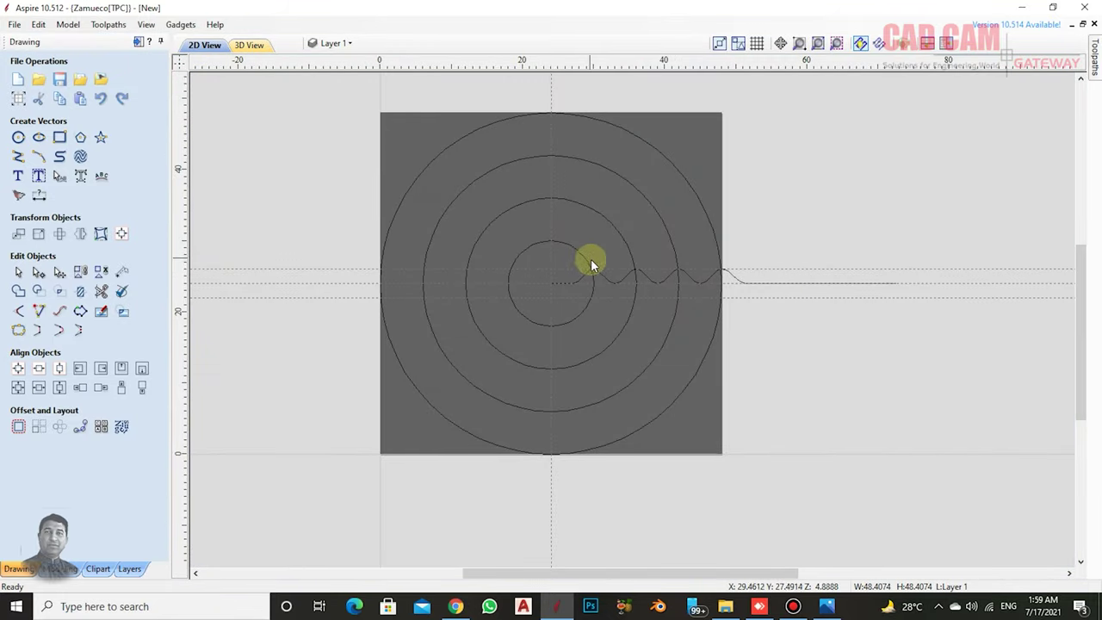
pyautogui.click(238, 48)
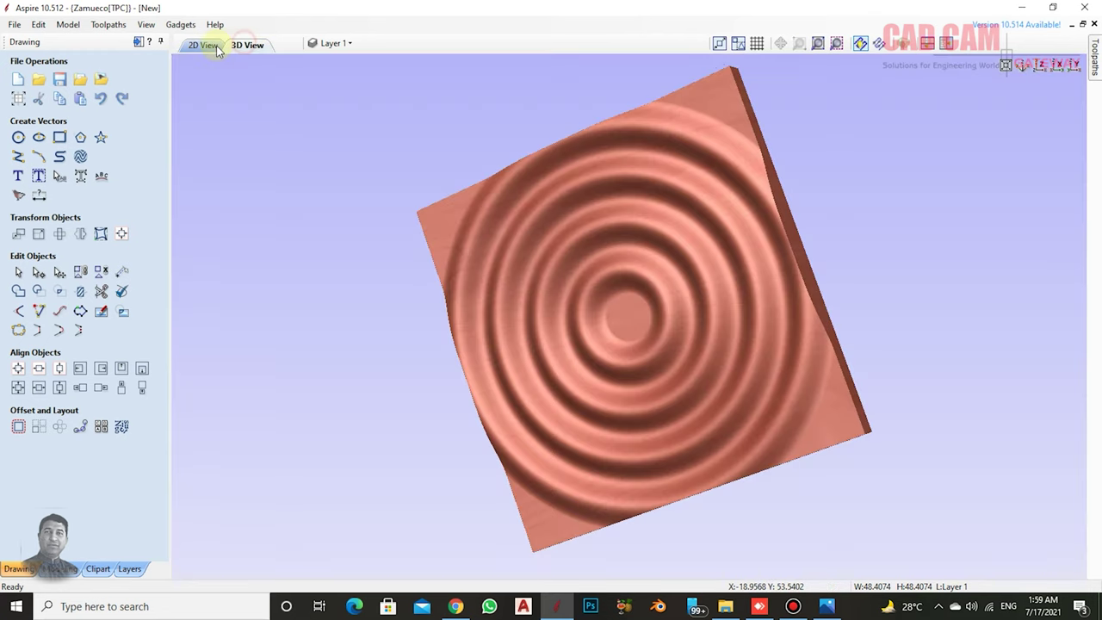
pyautogui.click(203, 45)
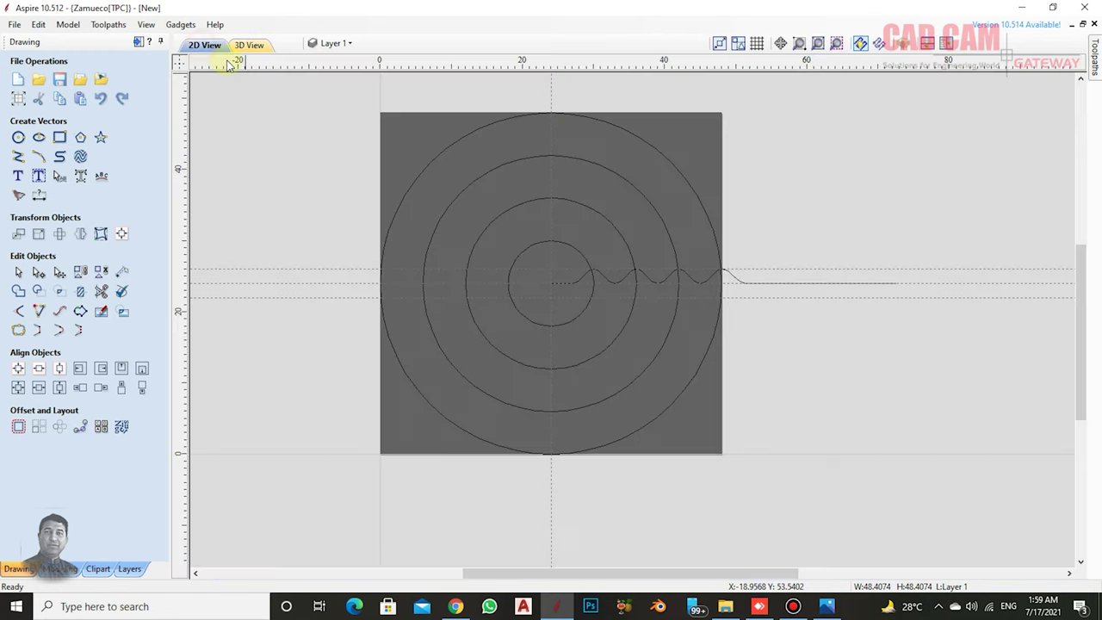
pyautogui.click(55, 568)
pyautogui.click(21, 568)
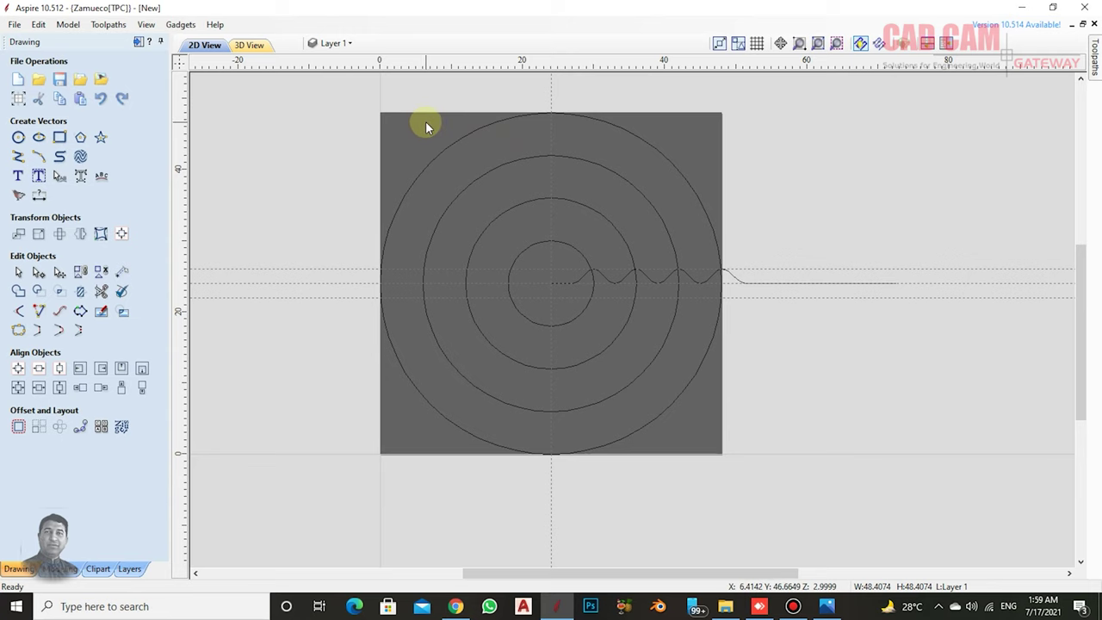
pyautogui.scroll(1, 419, 122)
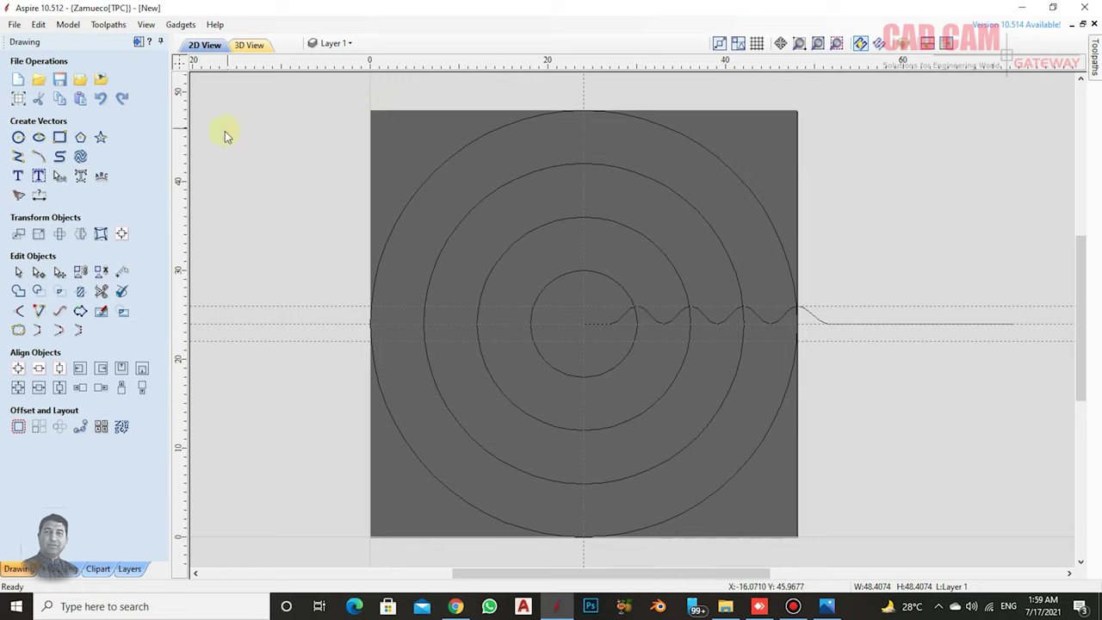
# - Place a vertical guide at the material's left edge (0.0) and give it a 1.5-inch relative offset
pyautogui.moveTo(182, 166); pyautogui.dragTo(370, 135)
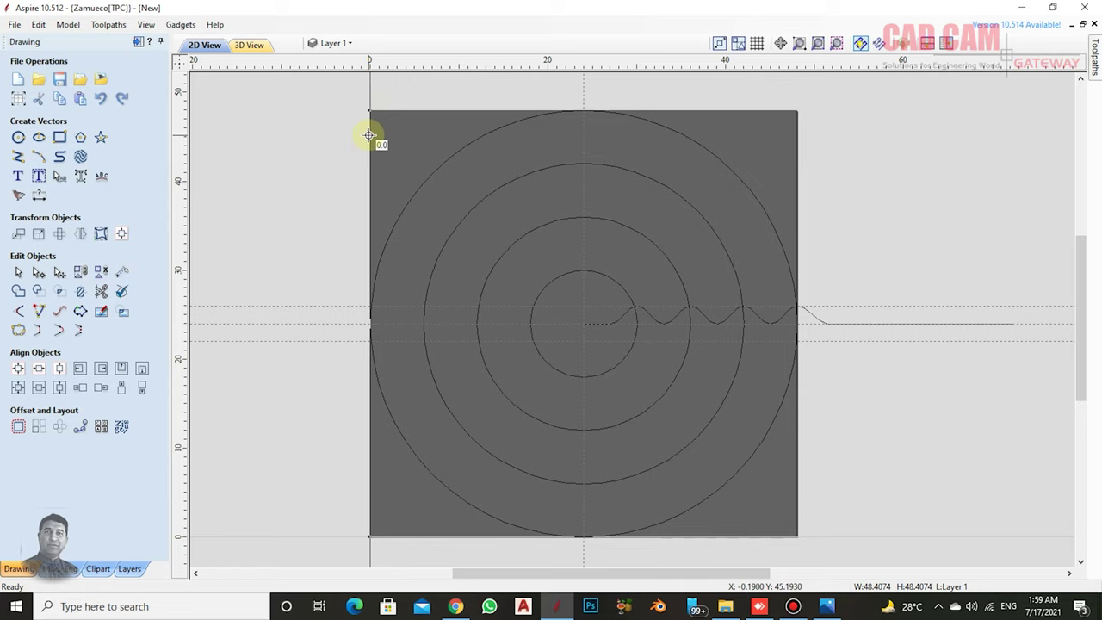
pyautogui.doubleClick(369, 94)
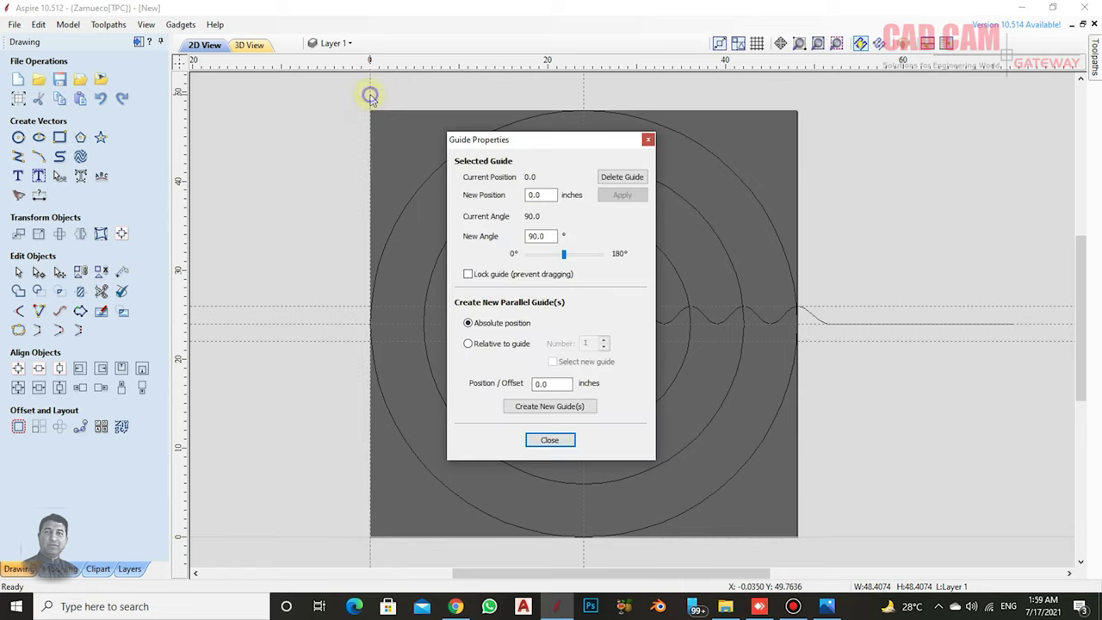
pyautogui.click(474, 349)
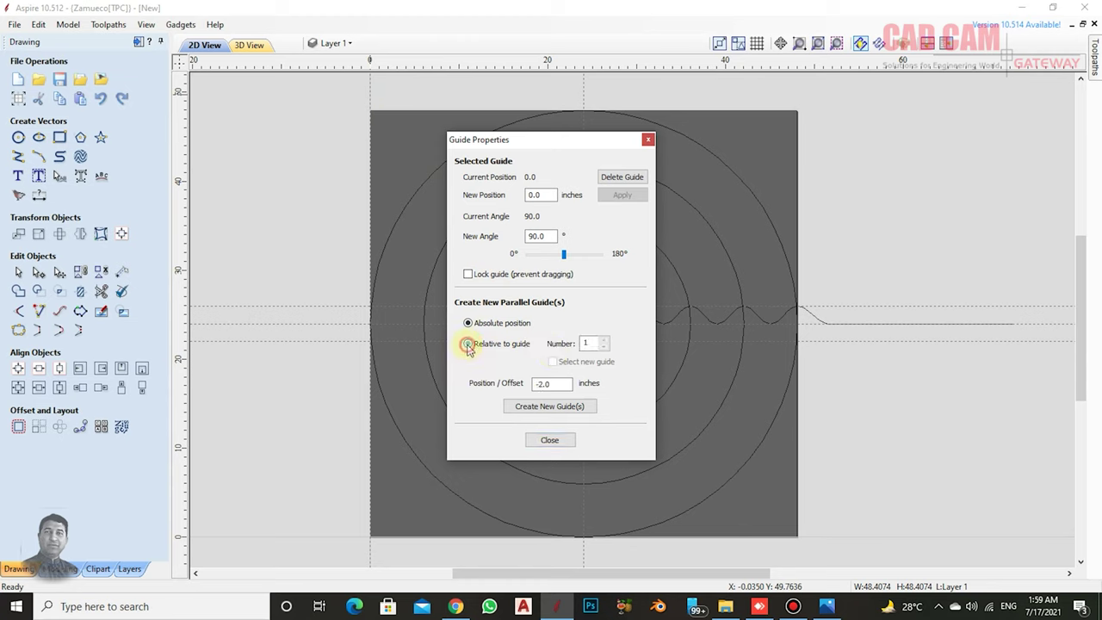
pyautogui.click(587, 343)
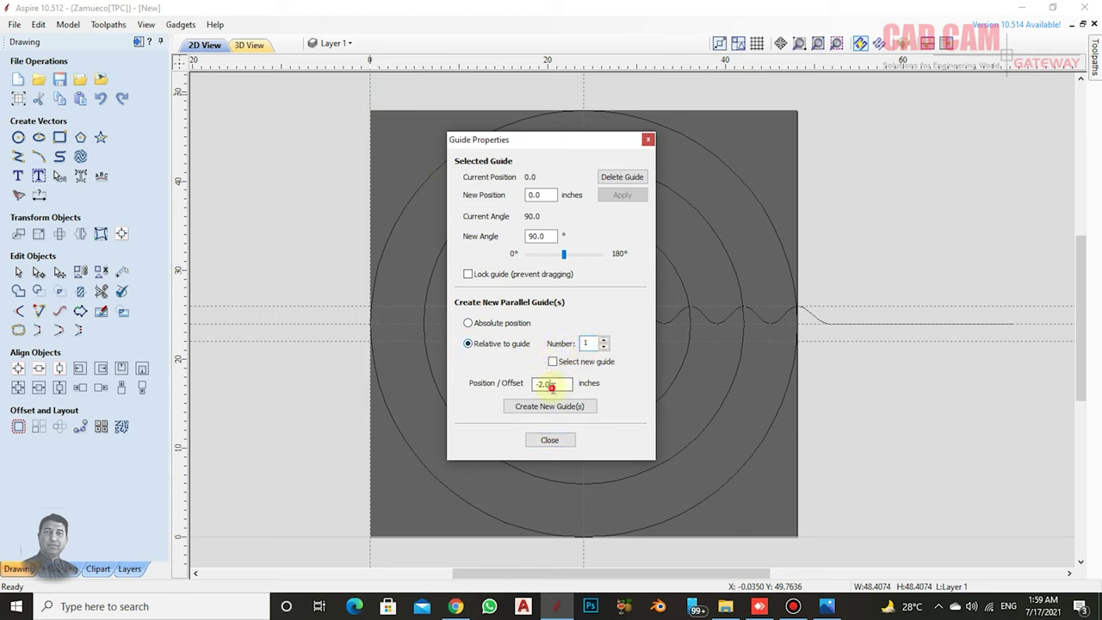
pyautogui.moveTo(552, 387); pyautogui.dragTo(409, 372)
pyautogui.write('1.5')
pyautogui.moveTo(583, 144); pyautogui.dragTo(833, 148)
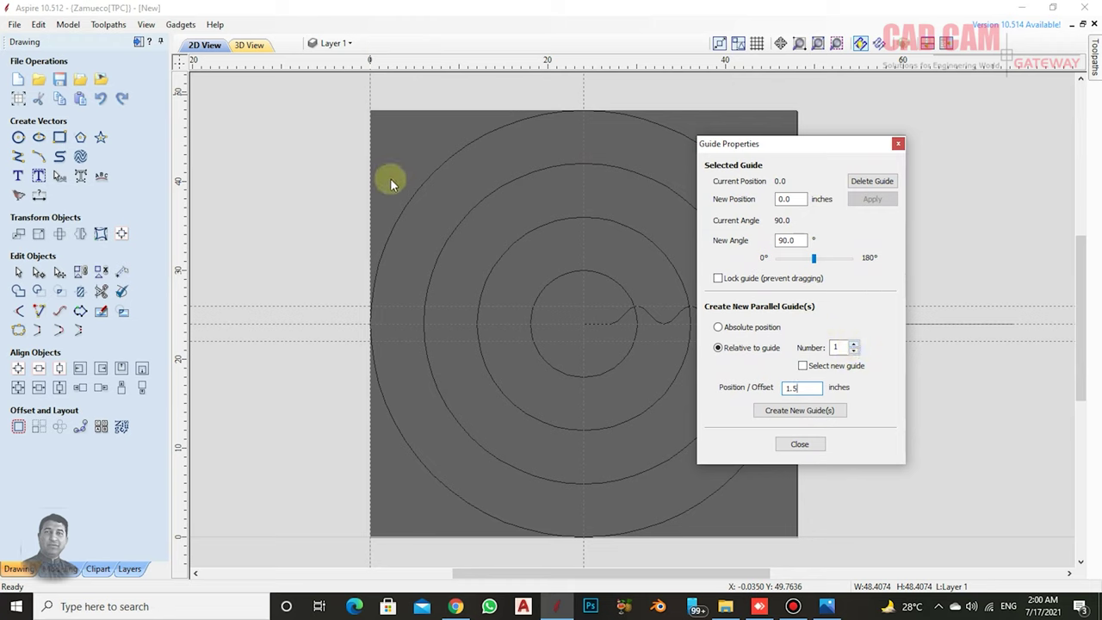
pyautogui.press('super+r')
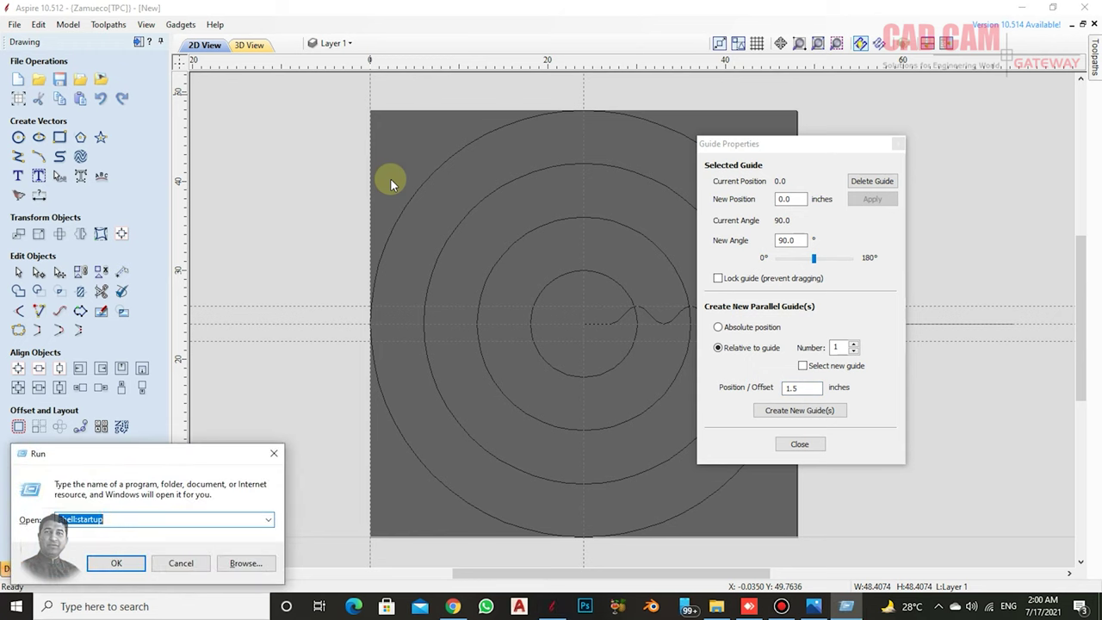
# - Use Calculator to work out 24 ÷ 1.5 = 16 guides, then close it
pyautogui.write('c')
pyautogui.press('Return')
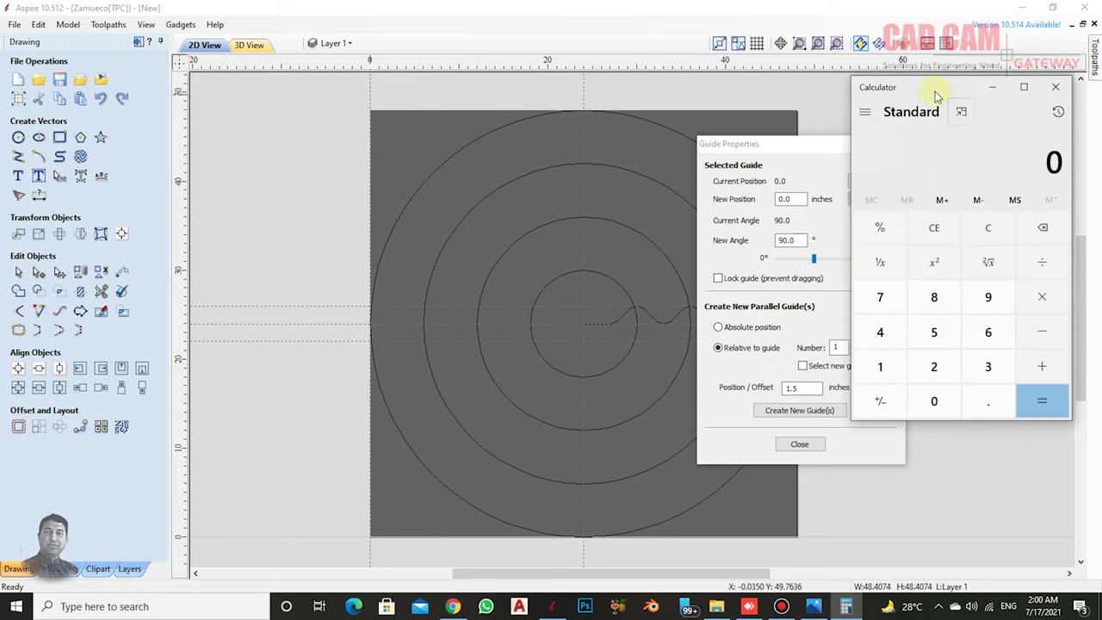
pyautogui.moveTo(937, 97); pyautogui.dragTo(219, 129)
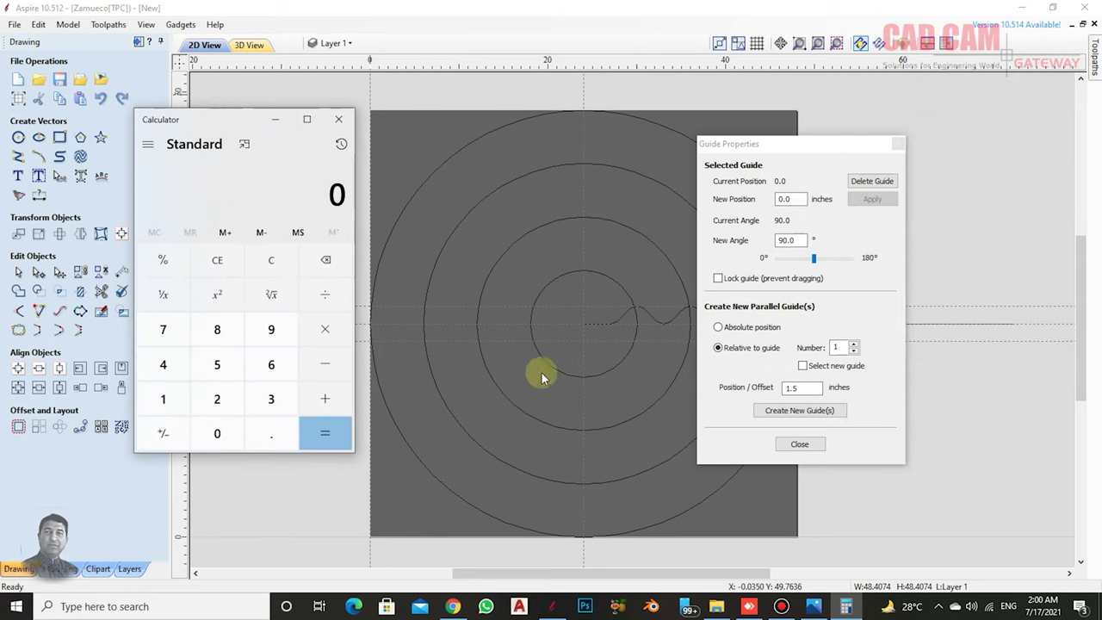
pyautogui.click(216, 399)
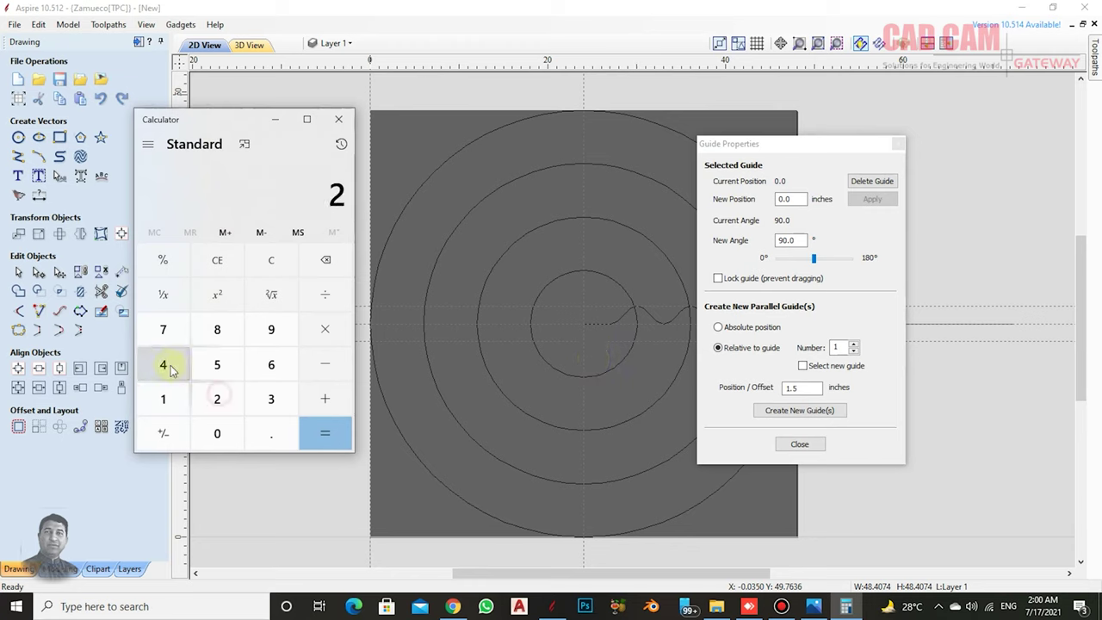
pyautogui.click(163, 364)
pyautogui.click(315, 294)
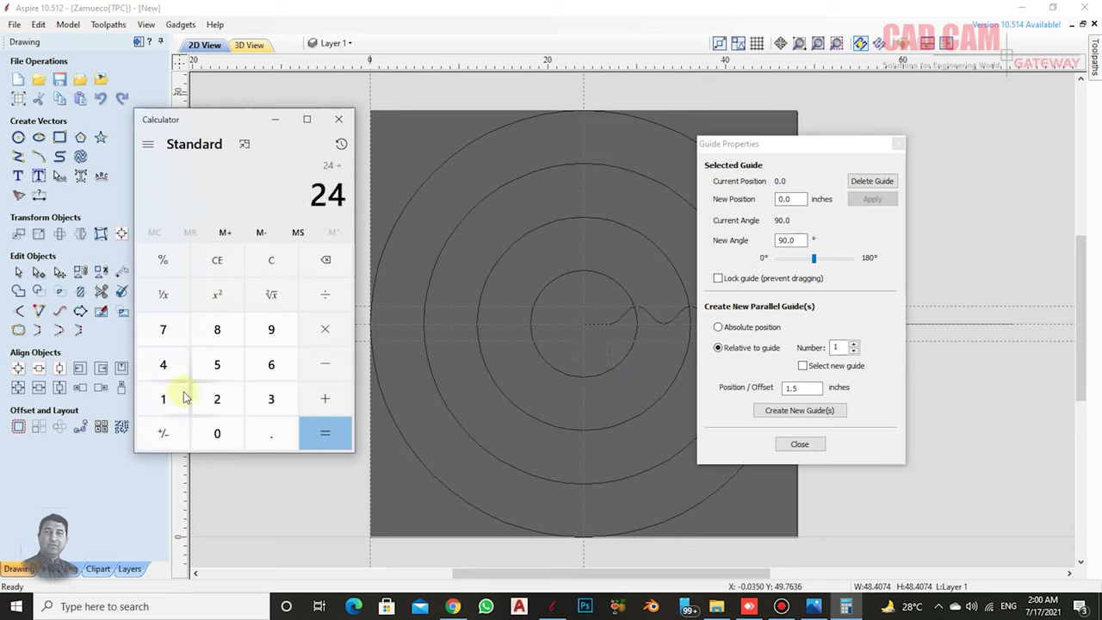
pyautogui.click(165, 399)
pyautogui.click(271, 433)
pyautogui.click(217, 364)
pyautogui.click(321, 436)
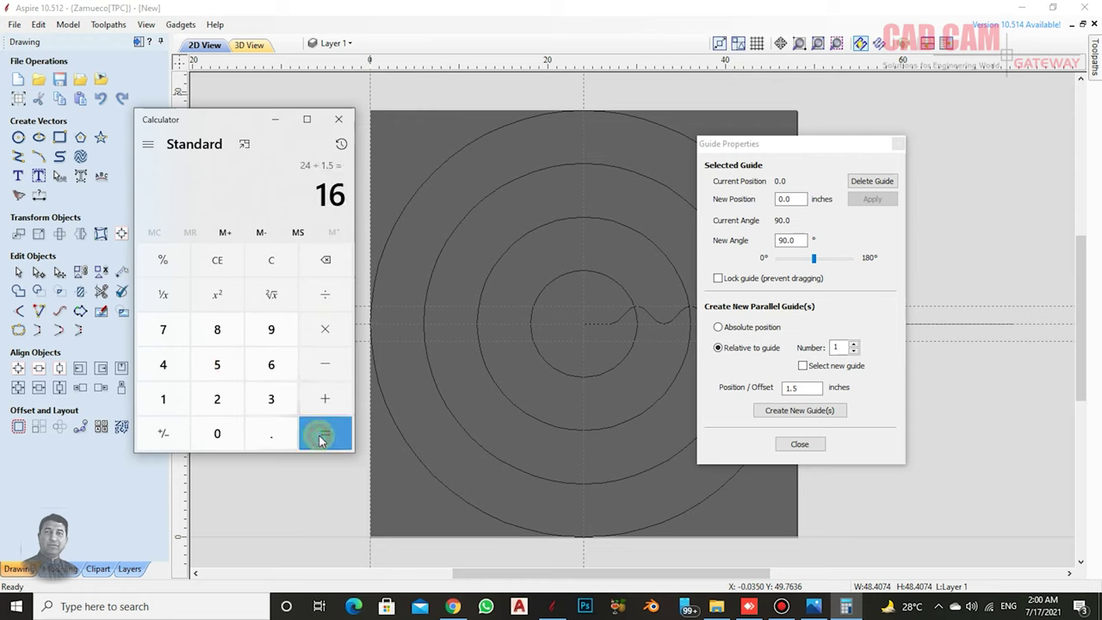
pyautogui.click(341, 120)
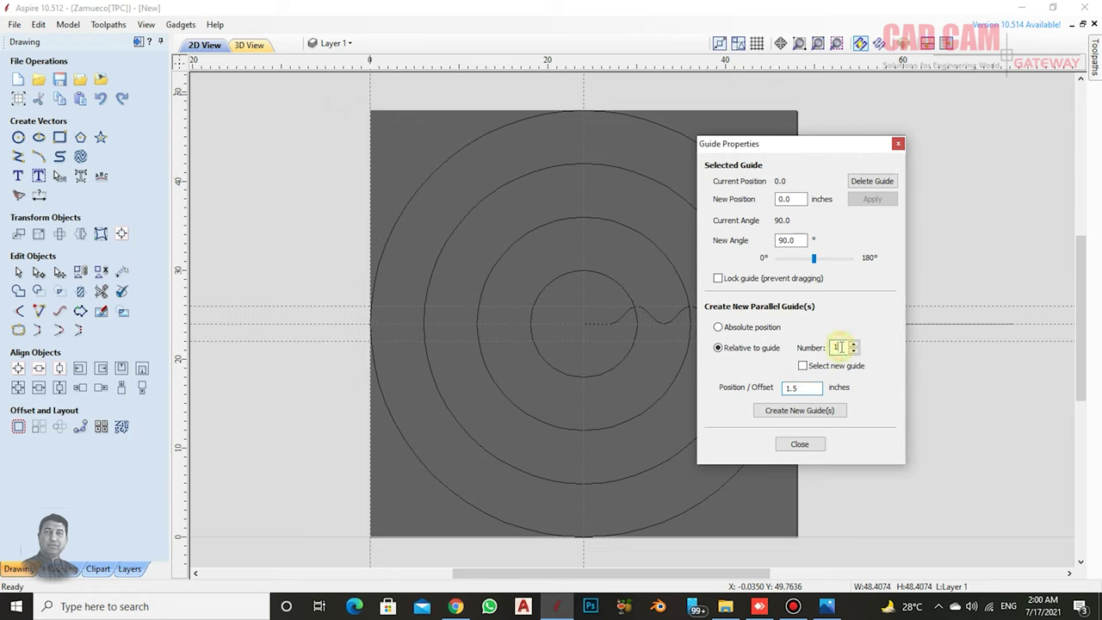
# - Create the 16 vertical guides at 1.5-inch spacing and close Guide Properties
pyautogui.click(797, 414)
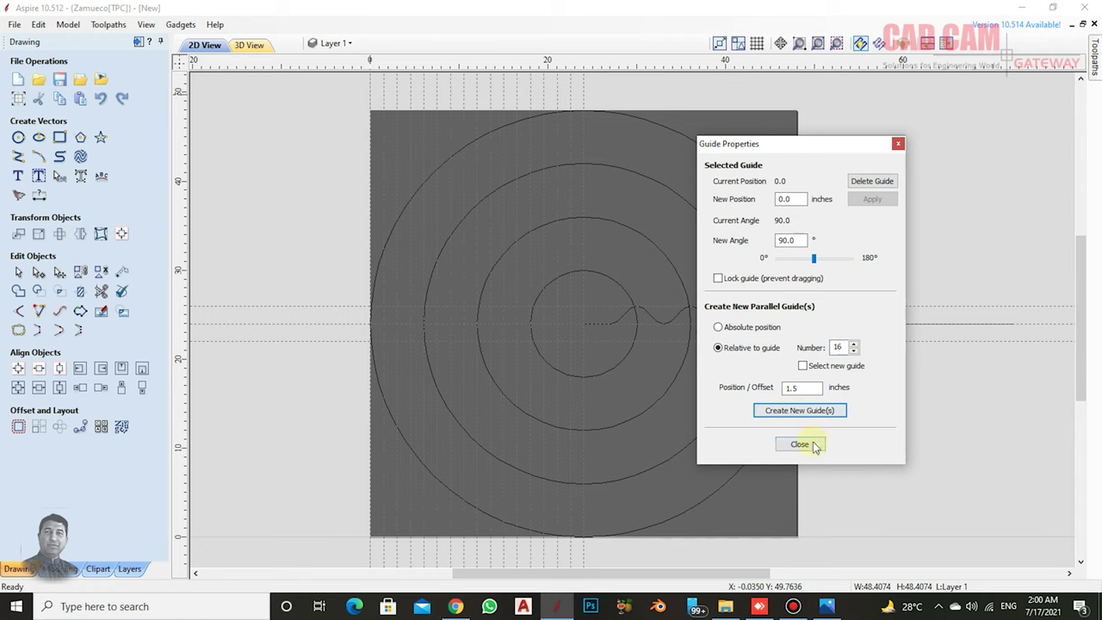
pyautogui.click(800, 444)
pyautogui.scroll(-2, 561, 284)
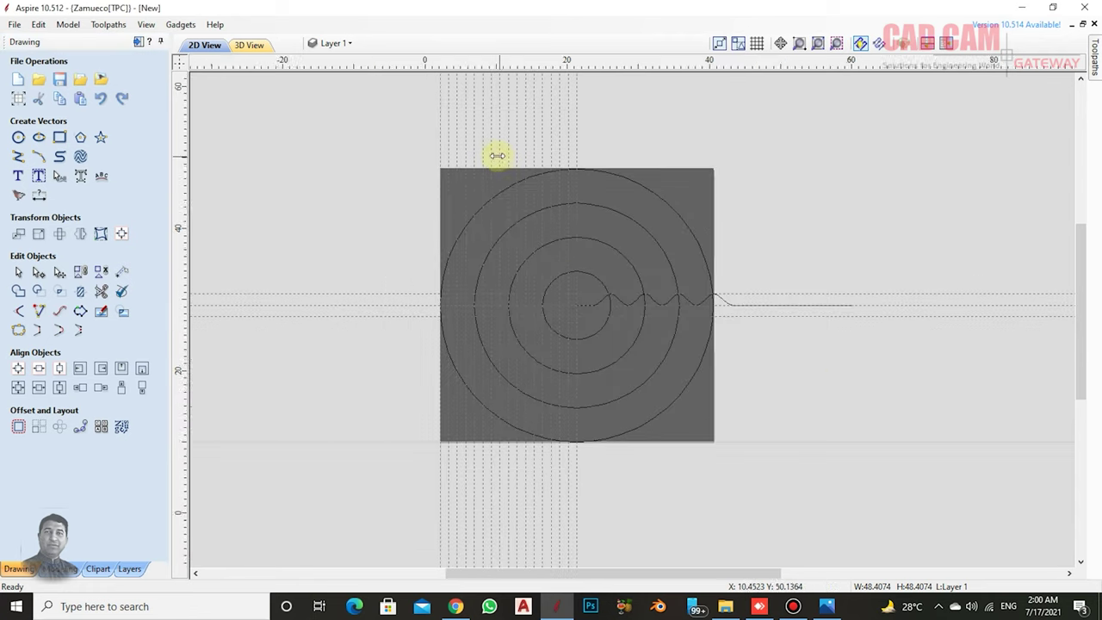
pyautogui.scroll(2, 491, 163)
pyautogui.scroll(2, 481, 168)
pyautogui.scroll(-2, 469, 185)
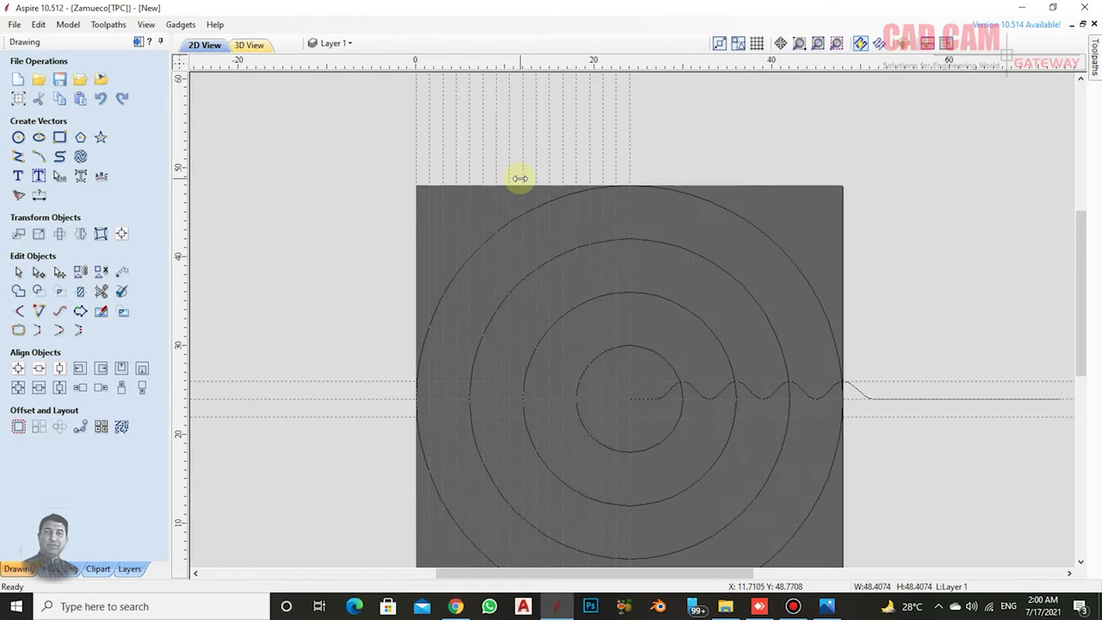
pyautogui.scroll(2, 423, 180)
pyautogui.scroll(1, 396, 190)
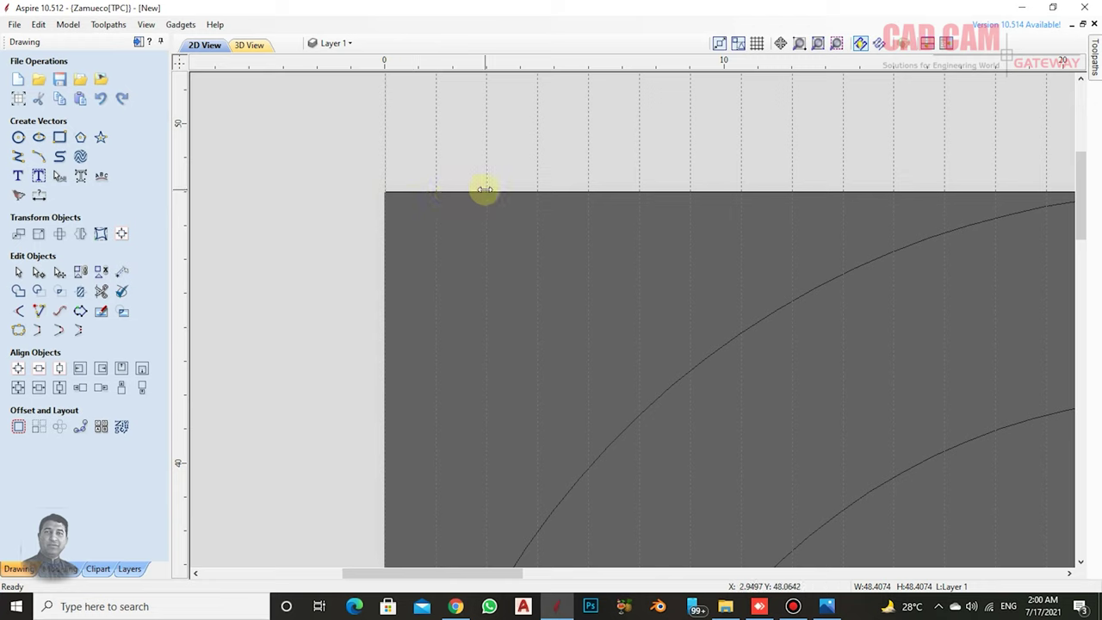
pyautogui.scroll(-3, 528, 196)
pyautogui.scroll(-3, 505, 177)
pyautogui.scroll(-2, 519, 185)
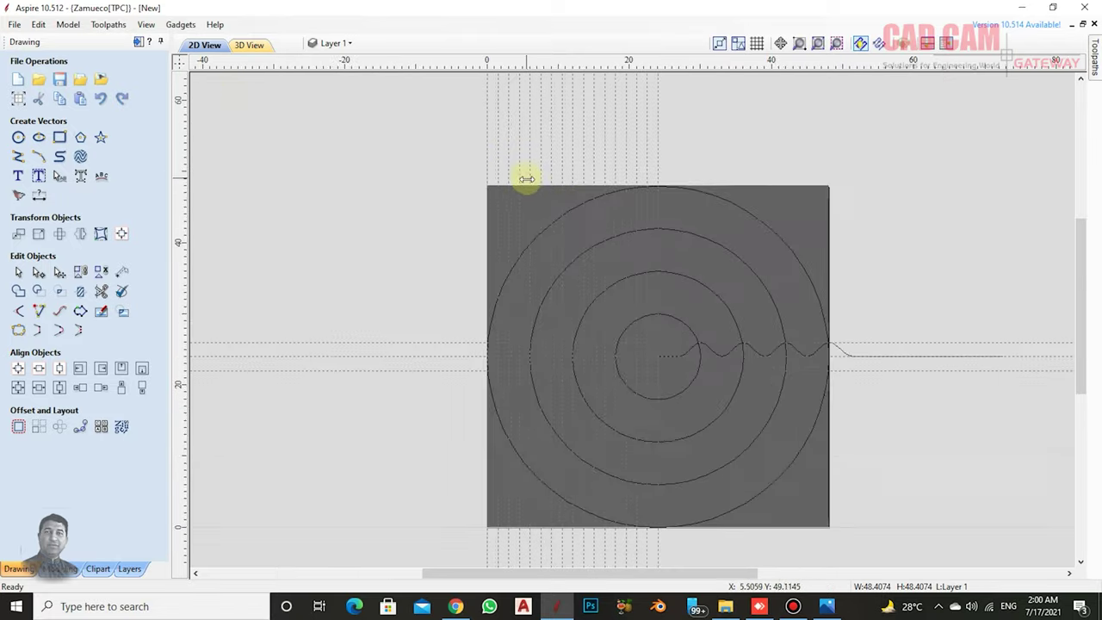
pyautogui.scroll(2, 533, 159)
pyautogui.scroll(2, 526, 163)
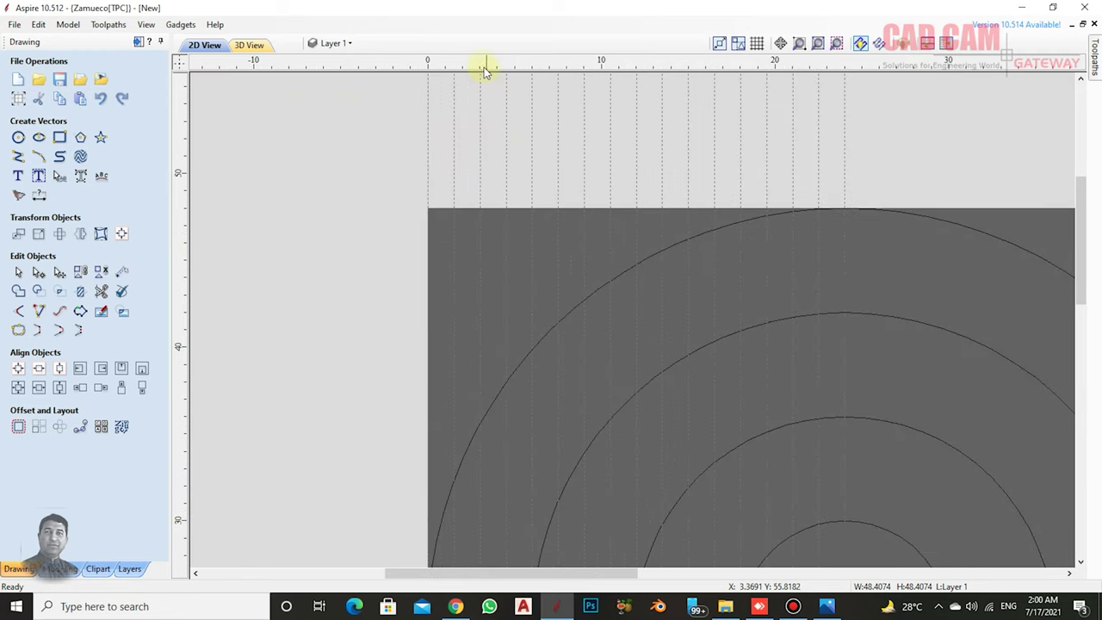
# - Add horizontal guides along the board's top and bottom edges
pyautogui.moveTo(485, 67); pyautogui.dragTo(443, 202)
pyautogui.scroll(-1, 447, 146)
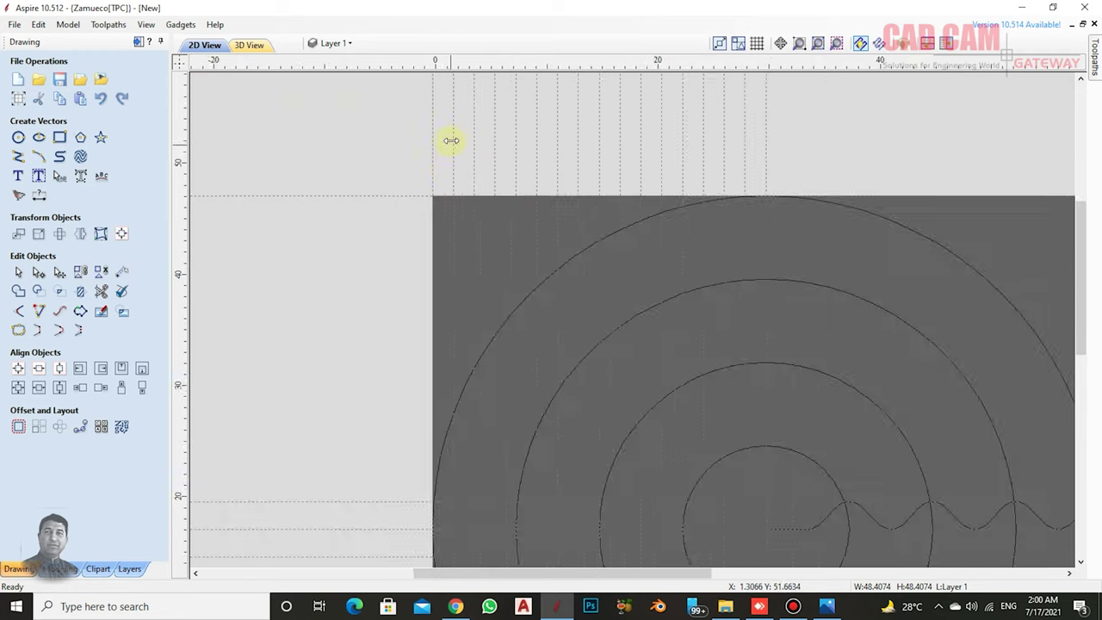
pyautogui.scroll(-3, 454, 180)
pyautogui.scroll(2, 494, 384)
pyautogui.scroll(2, 494, 345)
pyautogui.scroll(2, 462, 178)
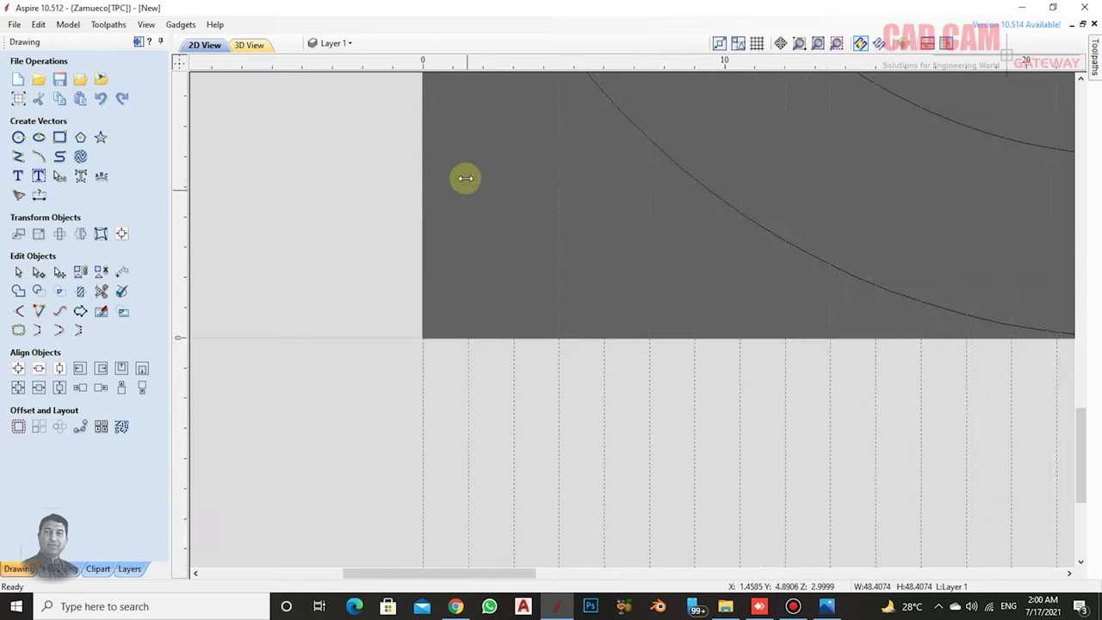
pyautogui.scroll(2, 453, 74)
pyautogui.scroll(-1, 448, 63)
pyautogui.moveTo(449, 63); pyautogui.dragTo(430, 416)
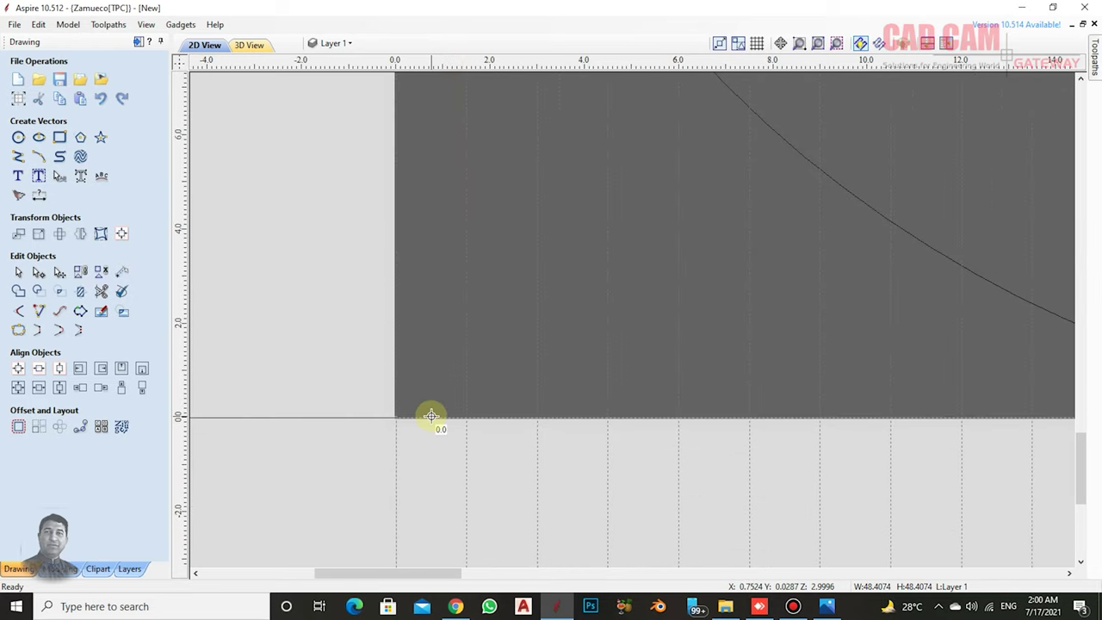
pyautogui.scroll(-4, 451, 440)
pyautogui.scroll(-5, 451, 440)
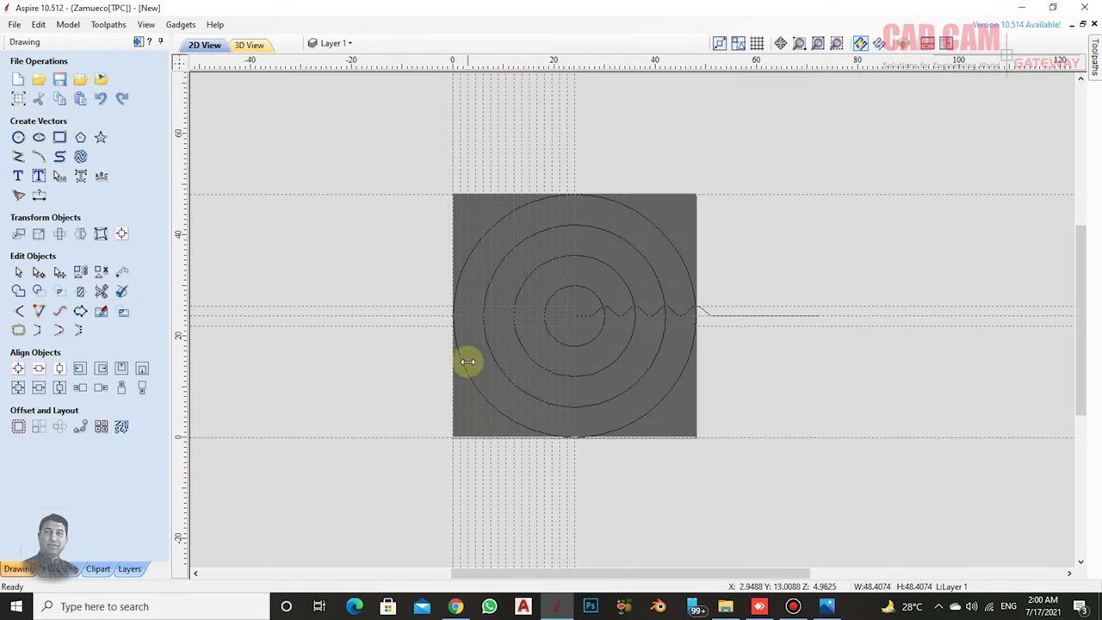
pyautogui.scroll(1, 465, 348)
pyautogui.scroll(1, 467, 340)
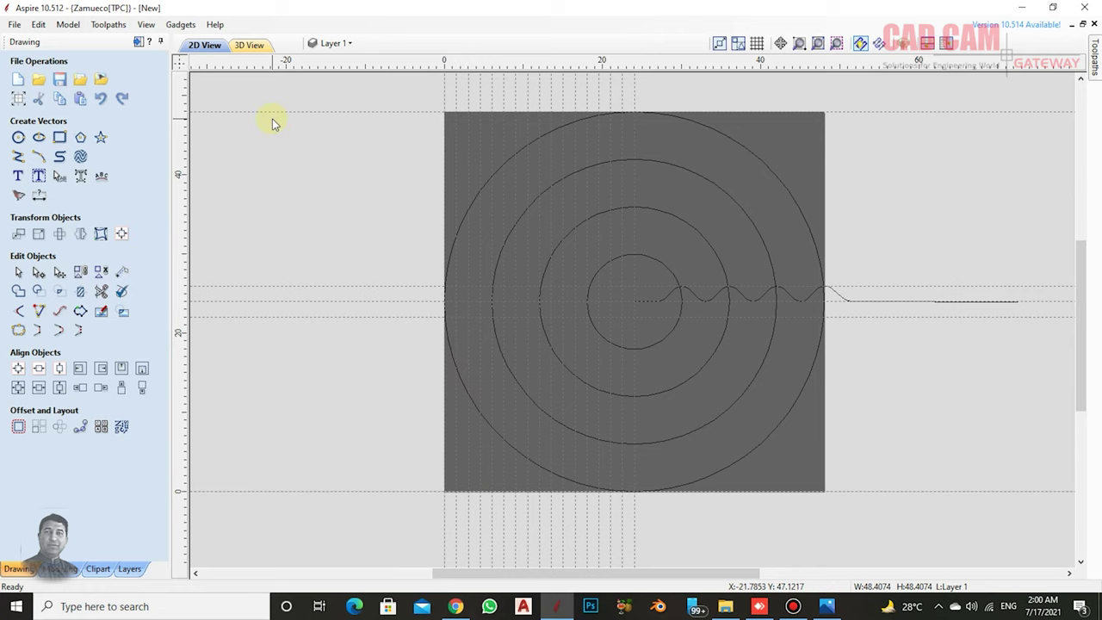
# - Save the job under the file name New2
pyautogui.hotkey('ctrl', 's')
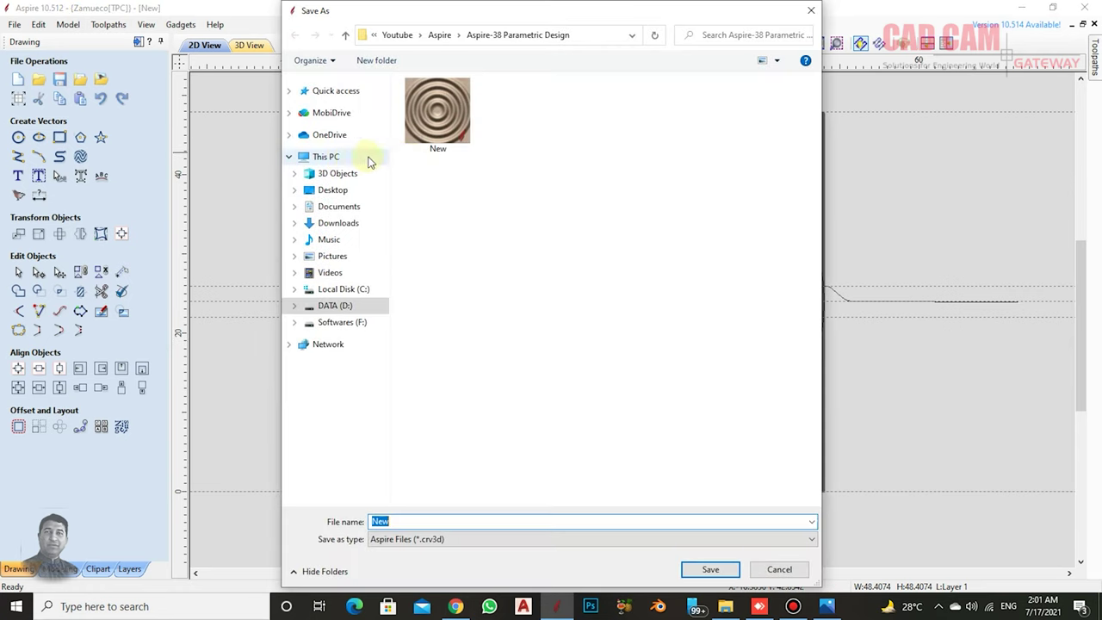
pyautogui.press('Return')
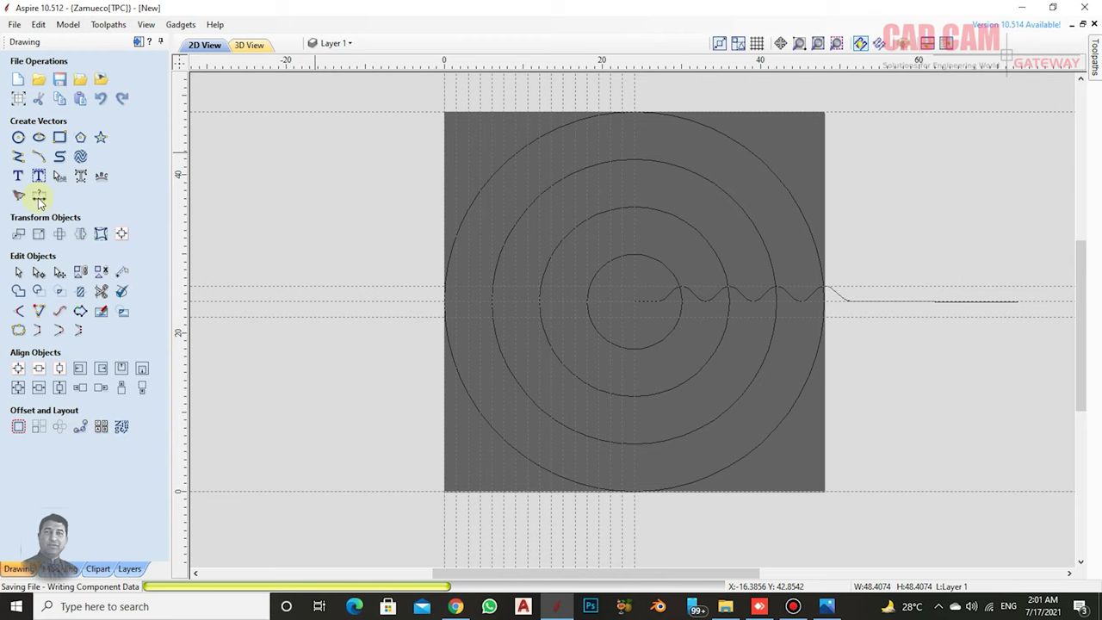
# - Using Model Cross-Section, slice the relief vertically along the left edge at X 0 and at X 1.5
pyautogui.click(123, 274)
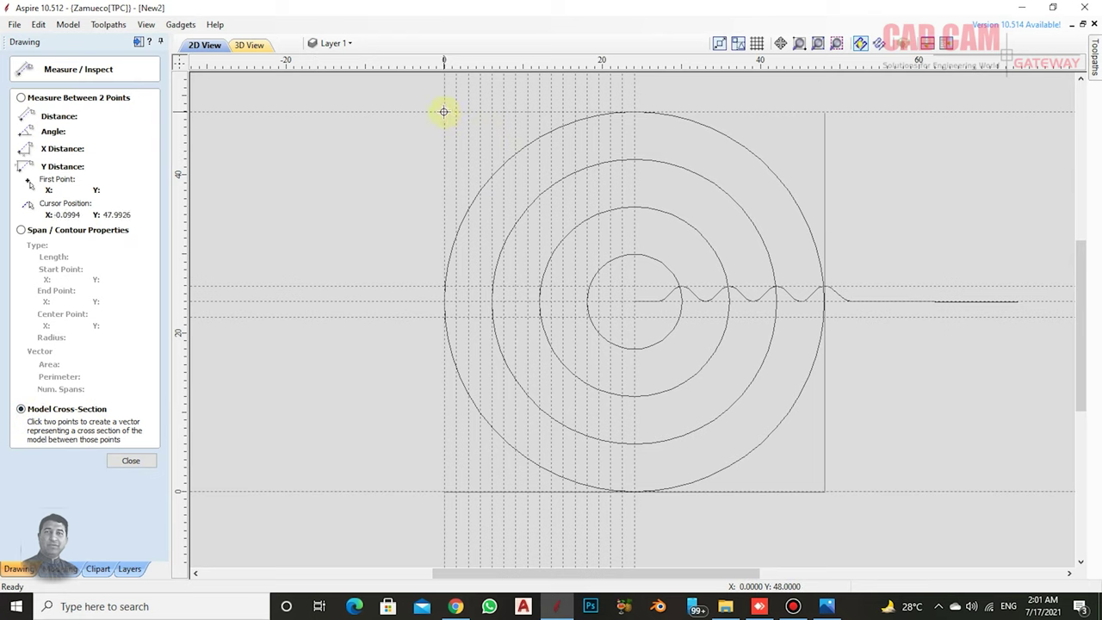
pyautogui.click(444, 112)
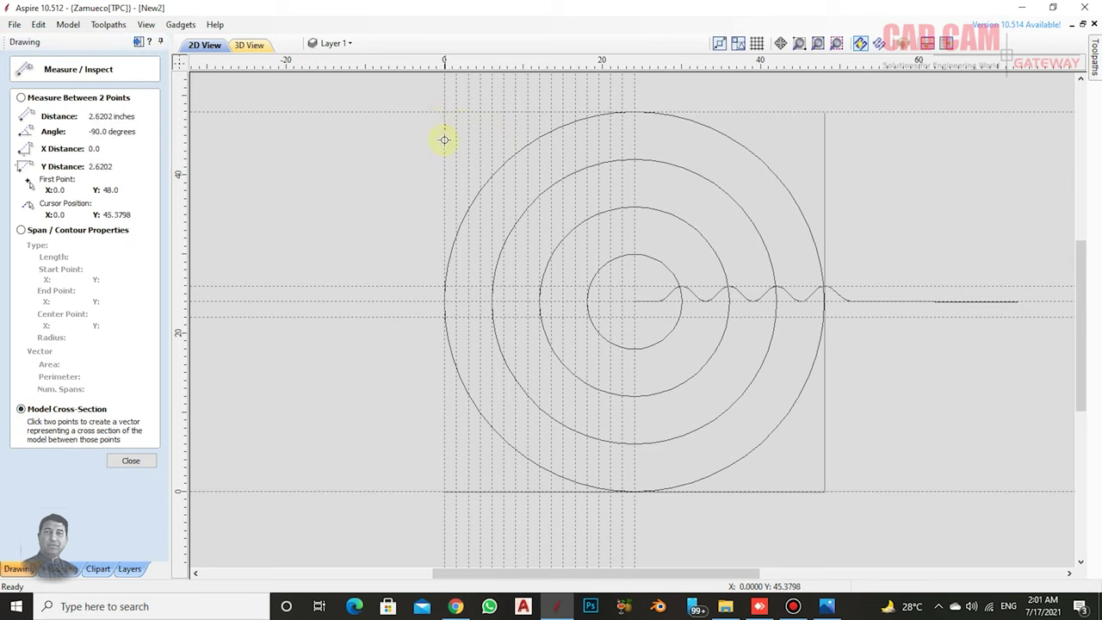
pyautogui.click(443, 491)
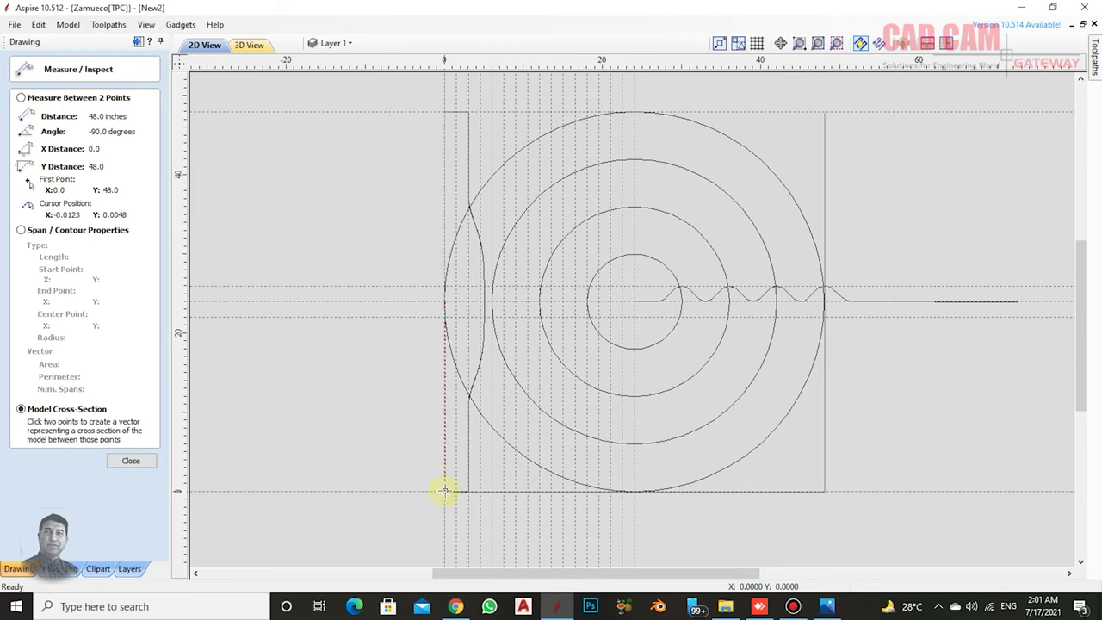
pyautogui.scroll(3, 462, 107)
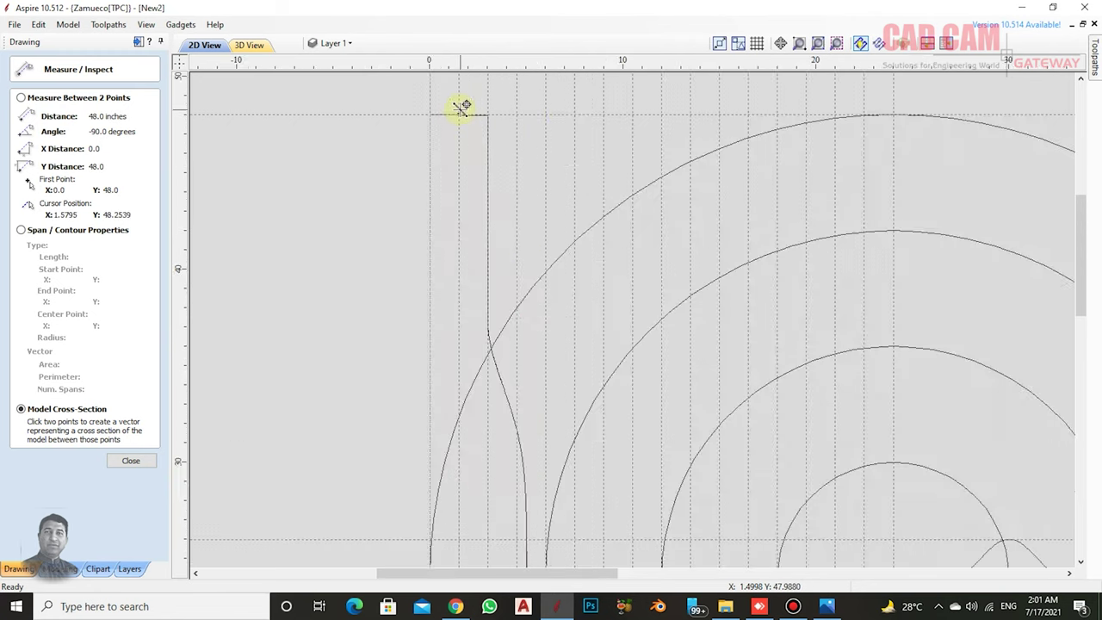
pyautogui.scroll(3, 461, 107)
pyautogui.scroll(3, 457, 108)
pyautogui.scroll(2, 453, 121)
pyautogui.scroll(2, 447, 186)
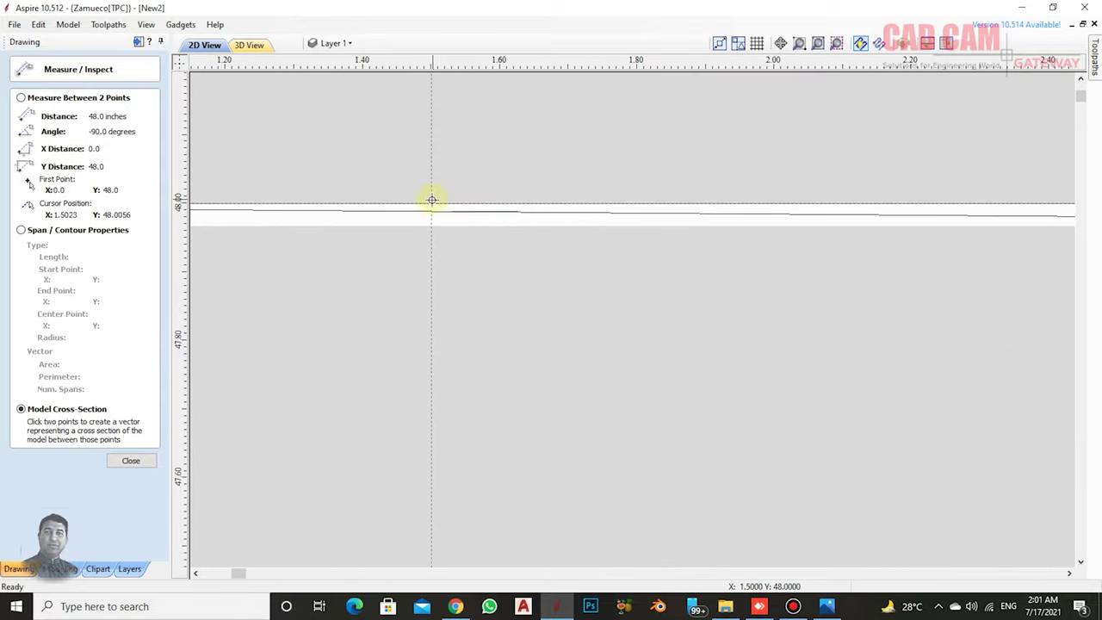
pyautogui.click(430, 204)
pyautogui.scroll(-3, 435, 185)
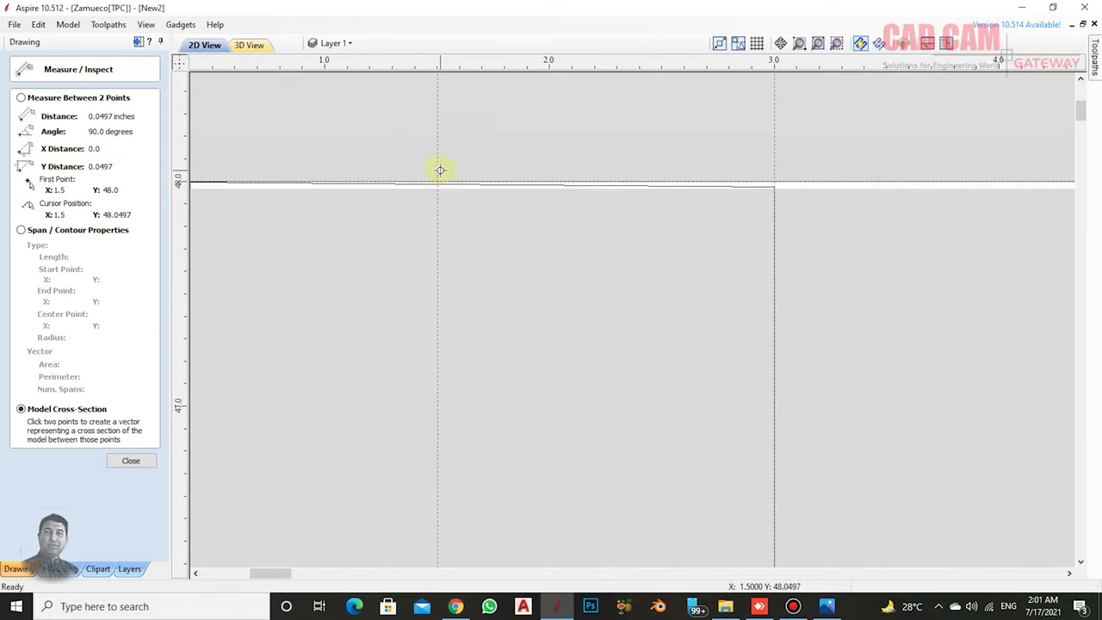
pyautogui.scroll(-3, 441, 164)
pyautogui.scroll(-3, 442, 157)
pyautogui.scroll(-2, 442, 156)
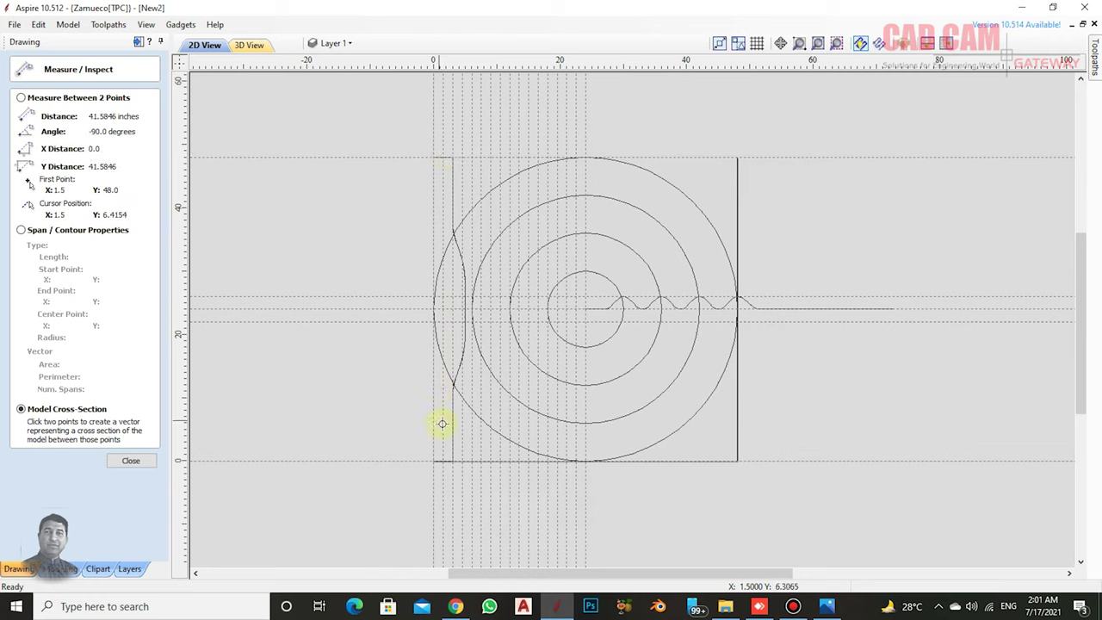
pyautogui.scroll(3, 442, 456)
pyautogui.scroll(3, 413, 448)
pyautogui.scroll(2, 410, 448)
pyautogui.scroll(2, 438, 443)
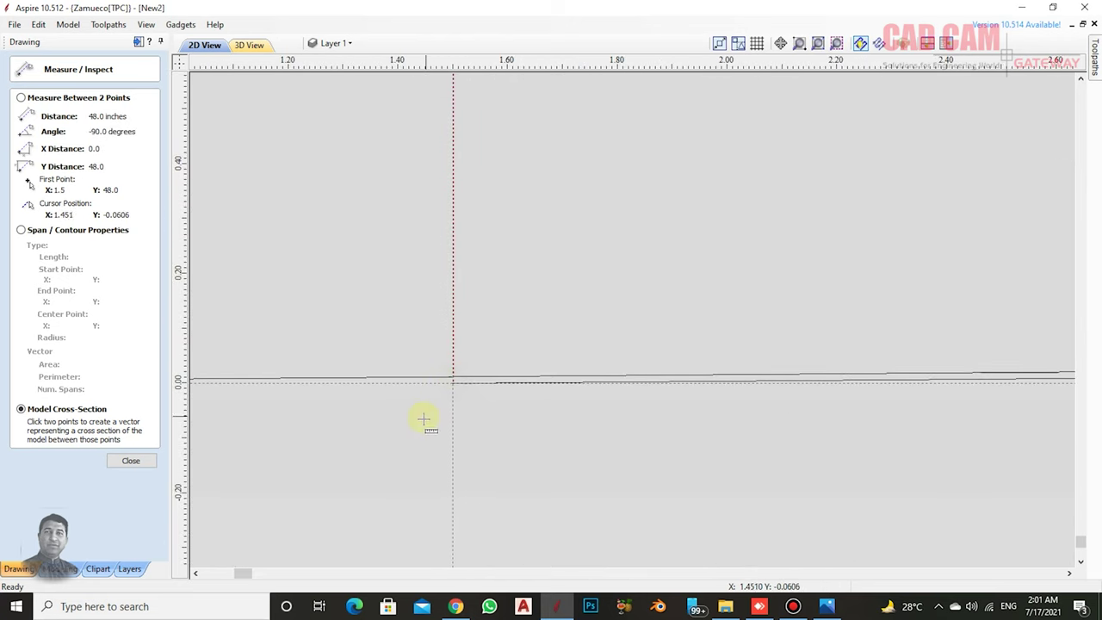
pyautogui.scroll(-3, 423, 420)
pyautogui.scroll(-3, 422, 422)
pyautogui.scroll(-2, 423, 427)
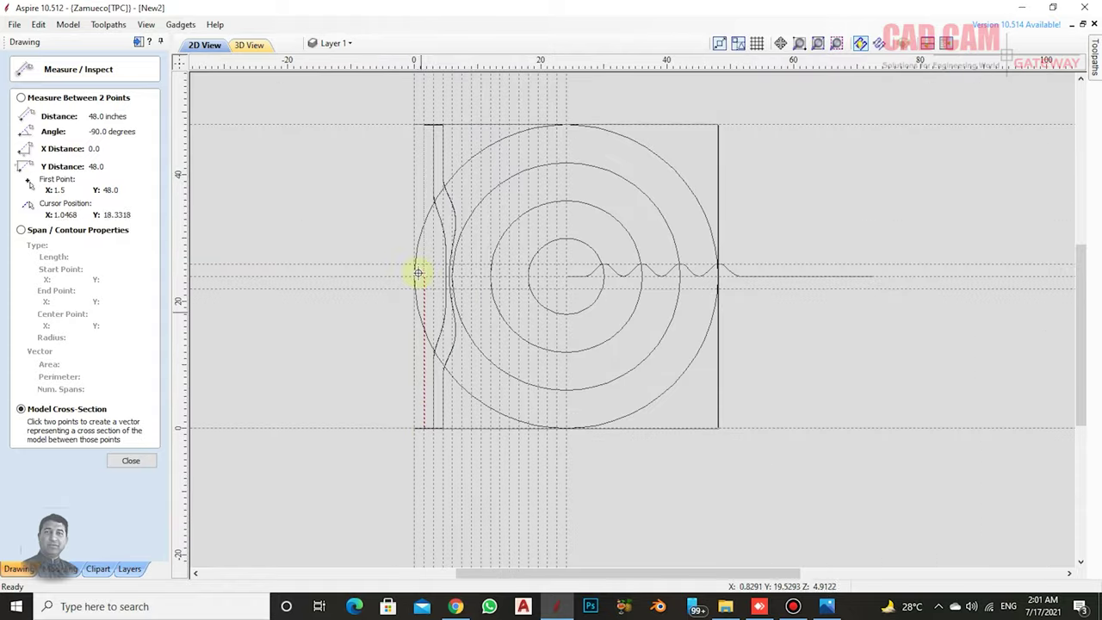
pyautogui.scroll(2, 422, 131)
pyautogui.scroll(3, 442, 111)
pyautogui.scroll(2, 448, 125)
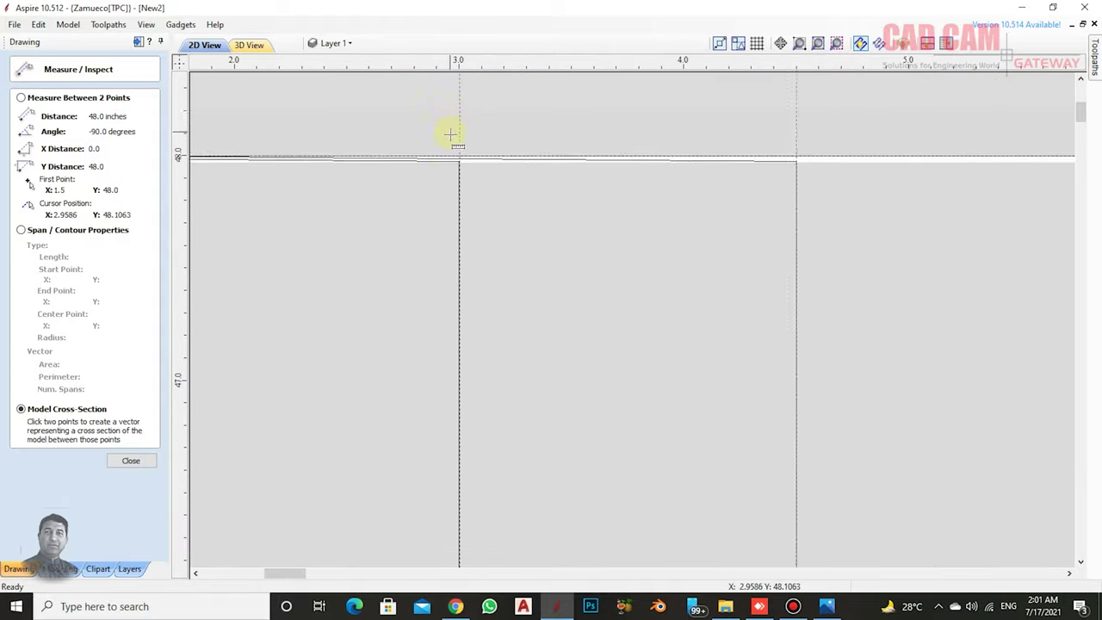
pyautogui.scroll(2, 465, 155)
# - Add vertical cross-section slices at X 3.0 and X 4.5 from the top edge down
pyautogui.click(472, 238)
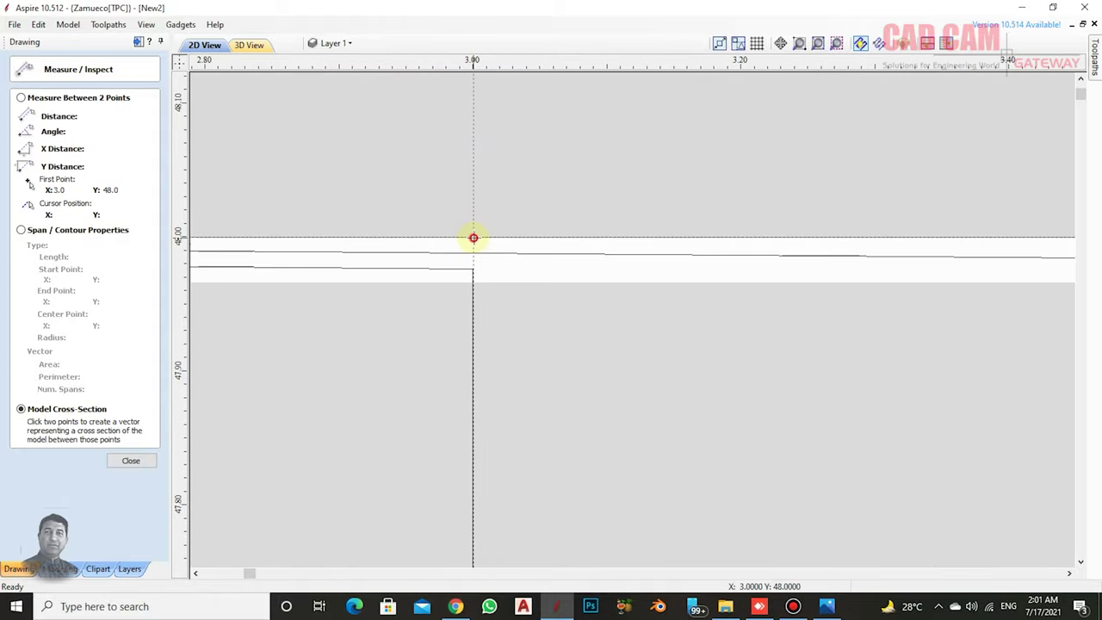
pyautogui.scroll(-2, 465, 207)
pyautogui.scroll(-2, 465, 172)
pyautogui.scroll(-2, 470, 159)
pyautogui.scroll(-2, 472, 158)
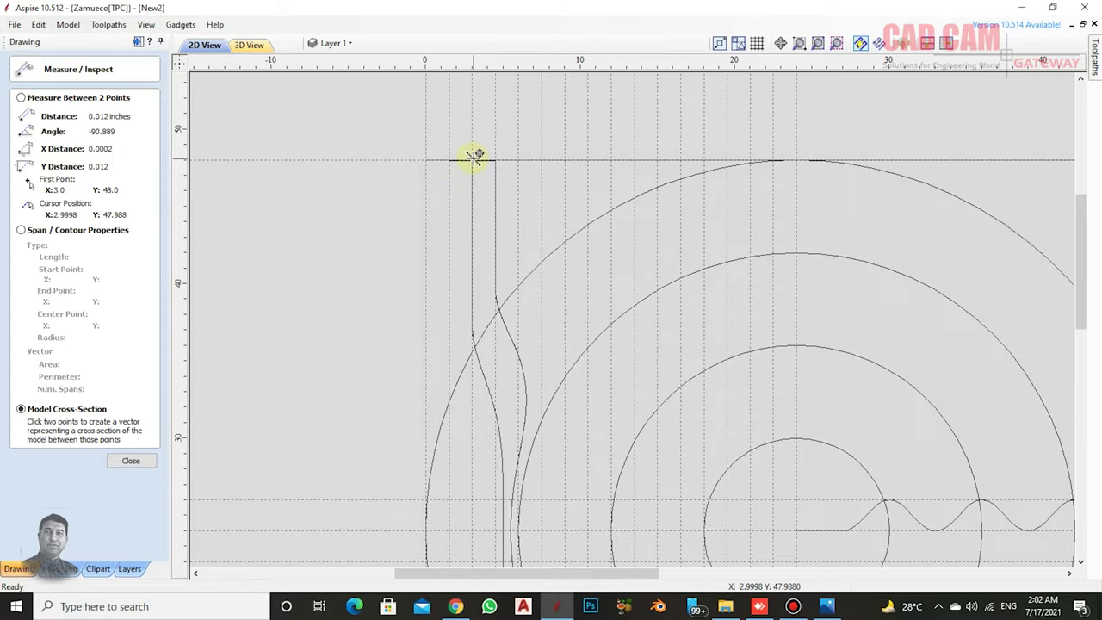
pyautogui.scroll(-2, 473, 172)
pyautogui.scroll(3, 468, 470)
pyautogui.scroll(3, 468, 470)
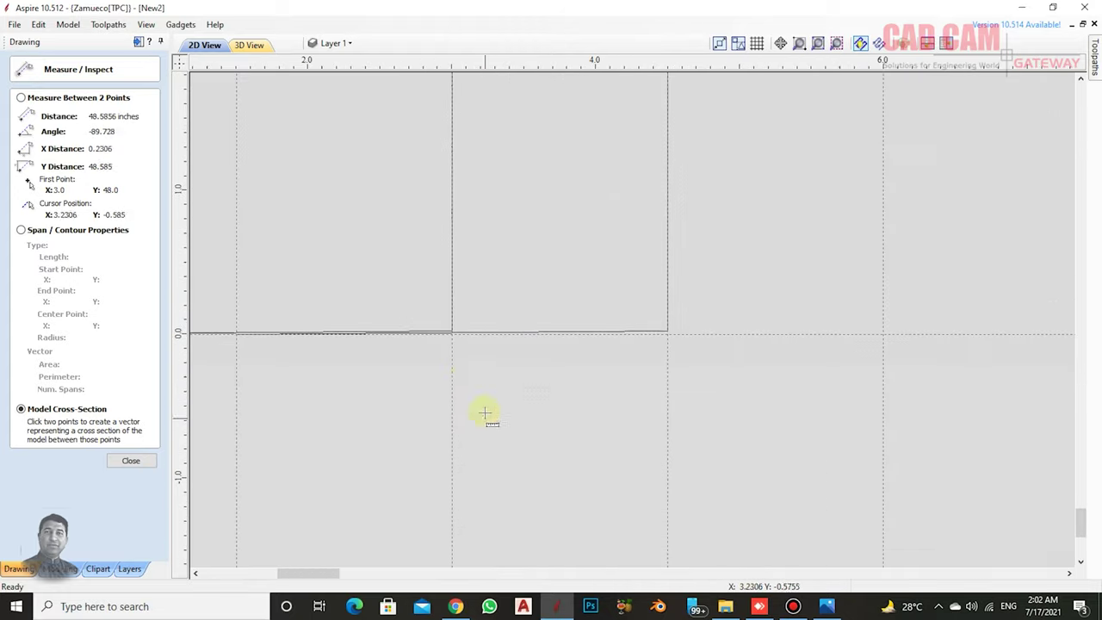
pyautogui.scroll(2, 482, 413)
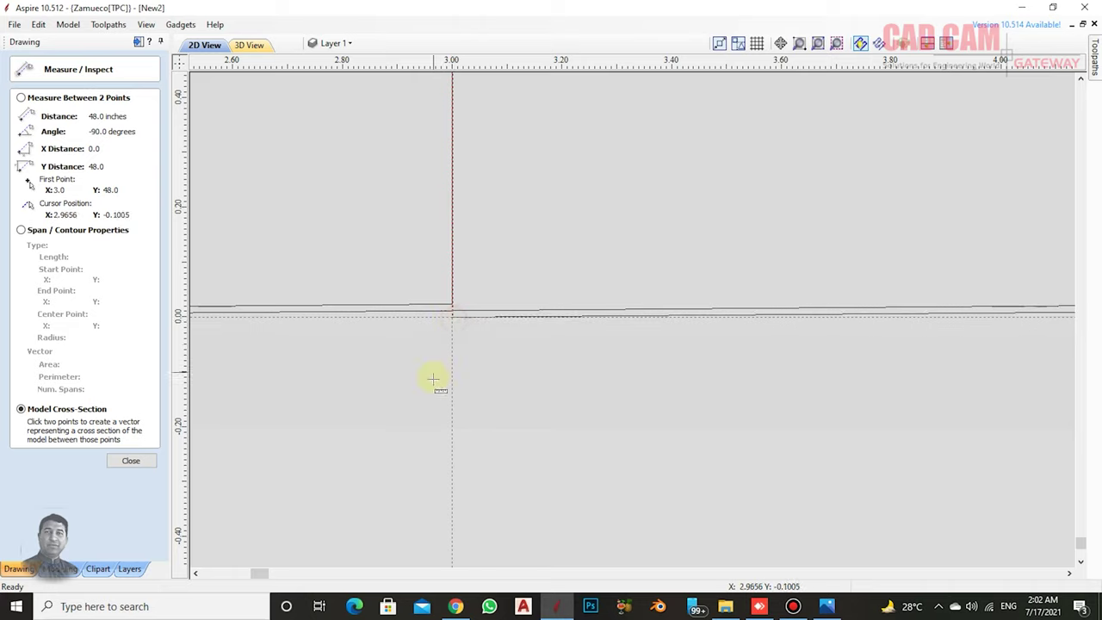
pyautogui.scroll(-3, 457, 462)
pyautogui.scroll(-3, 460, 467)
pyautogui.scroll(-2, 463, 418)
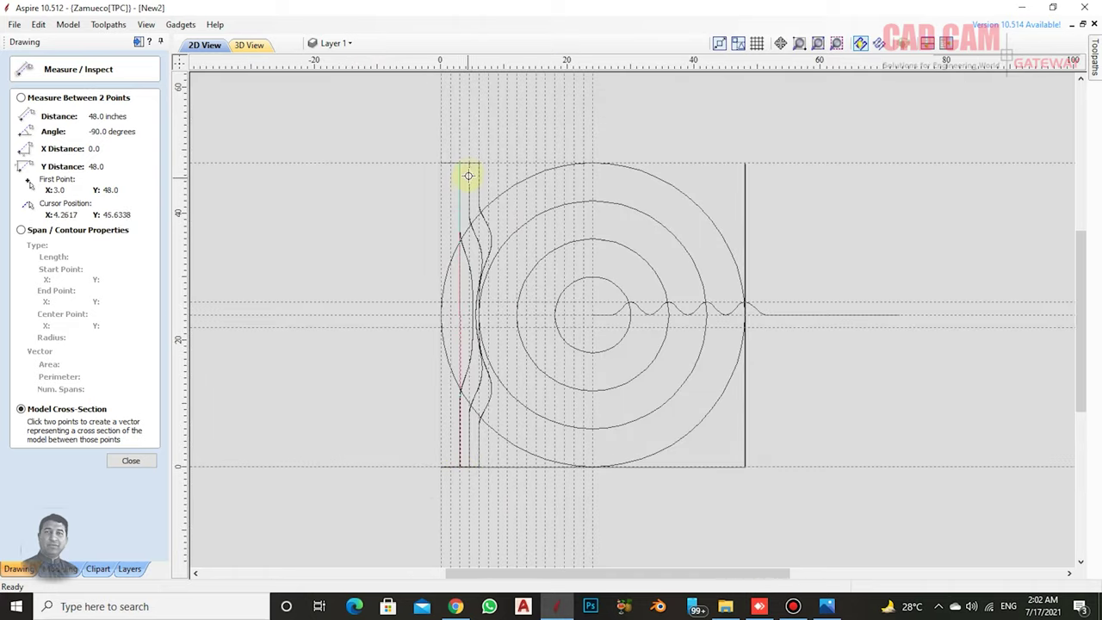
pyautogui.scroll(2, 468, 176)
pyautogui.scroll(3, 468, 152)
pyautogui.scroll(3, 467, 148)
pyautogui.scroll(2, 484, 155)
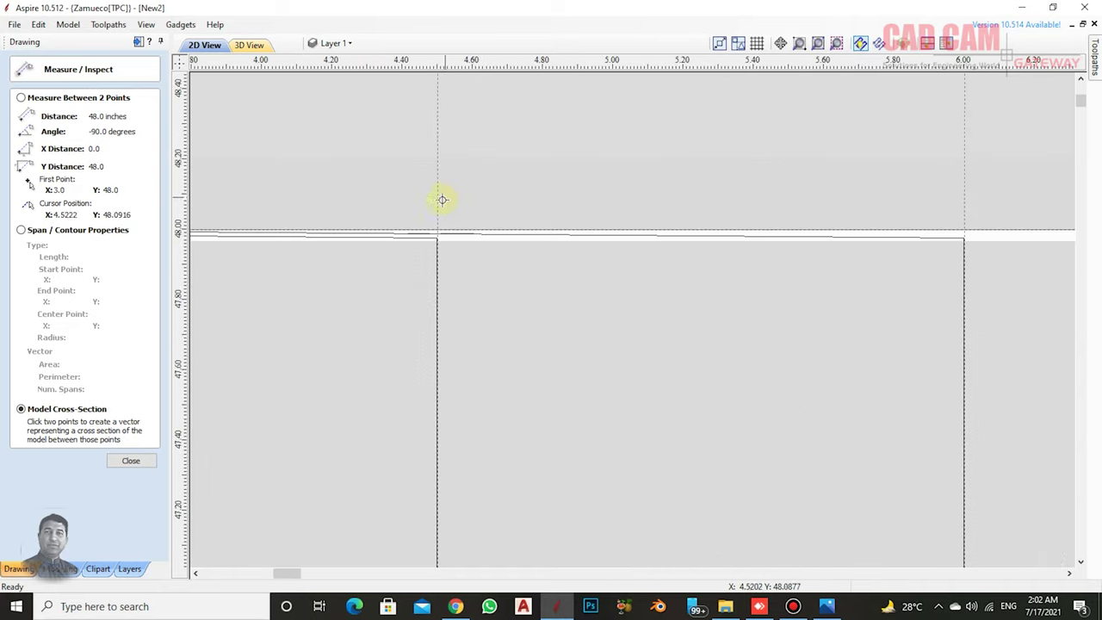
pyautogui.scroll(2, 435, 224)
pyautogui.click(433, 272)
pyautogui.scroll(-3, 448, 219)
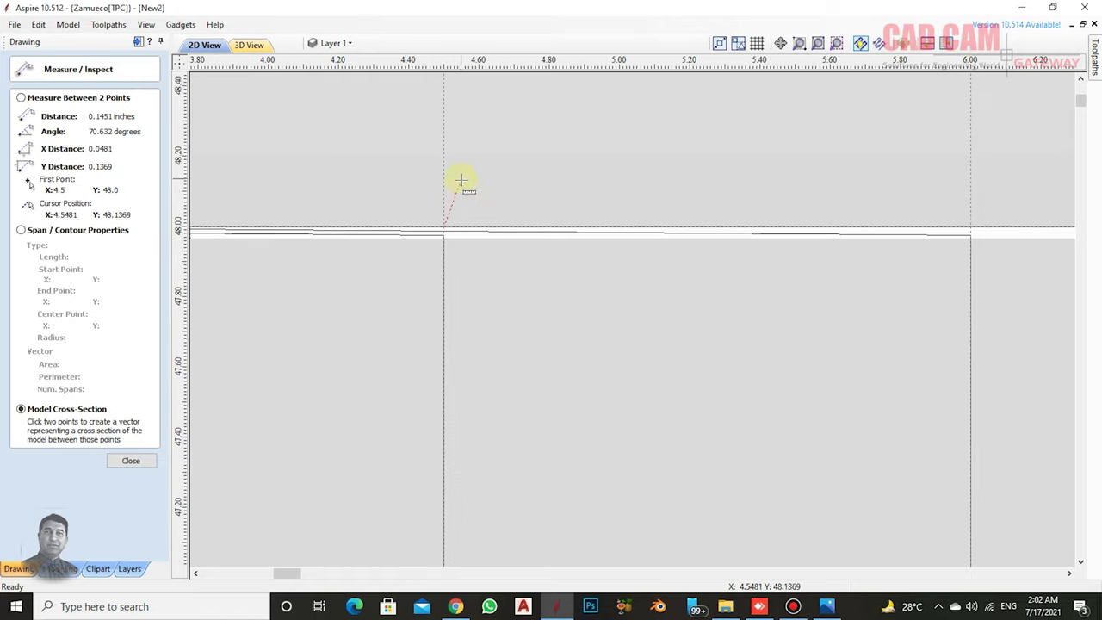
pyautogui.scroll(-4, 465, 168)
pyautogui.scroll(-4, 473, 147)
pyautogui.scroll(-2, 469, 164)
pyautogui.scroll(4, 495, 345)
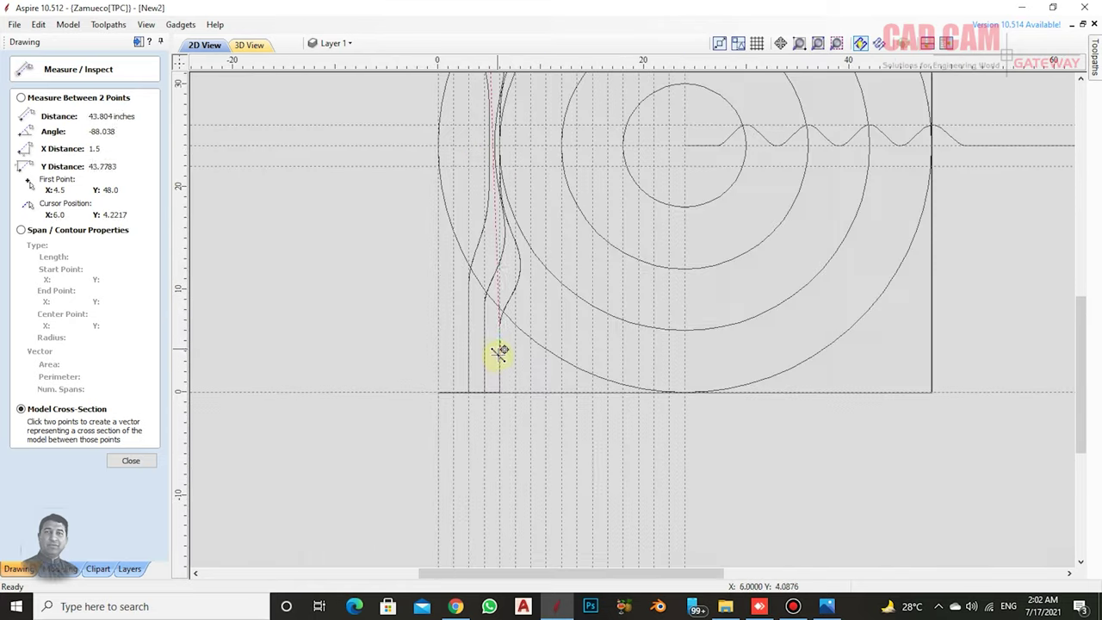
pyautogui.scroll(2, 491, 379)
pyautogui.scroll(2, 487, 414)
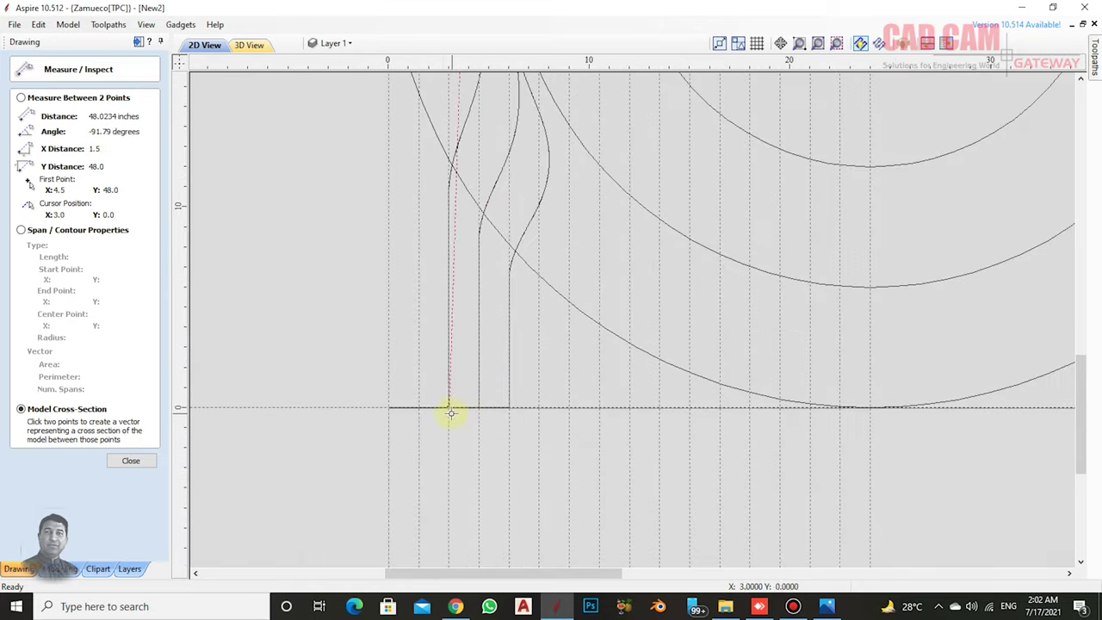
pyautogui.scroll(2, 480, 412)
pyautogui.scroll(3, 480, 412)
pyautogui.scroll(3, 484, 391)
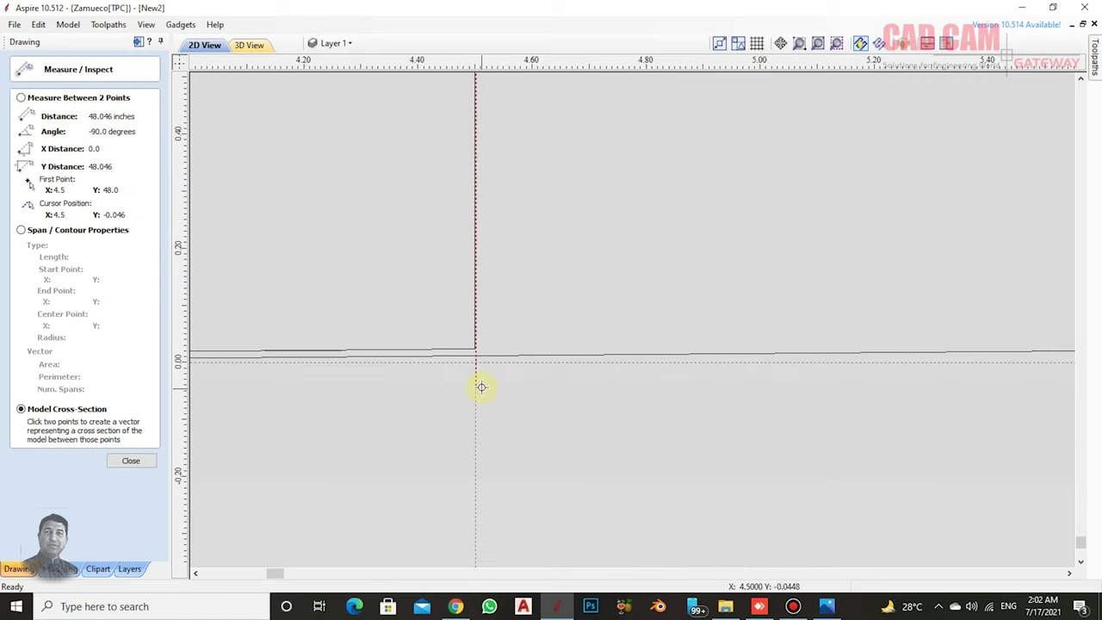
pyautogui.scroll(2, 480, 379)
pyautogui.scroll(-1, 465, 379)
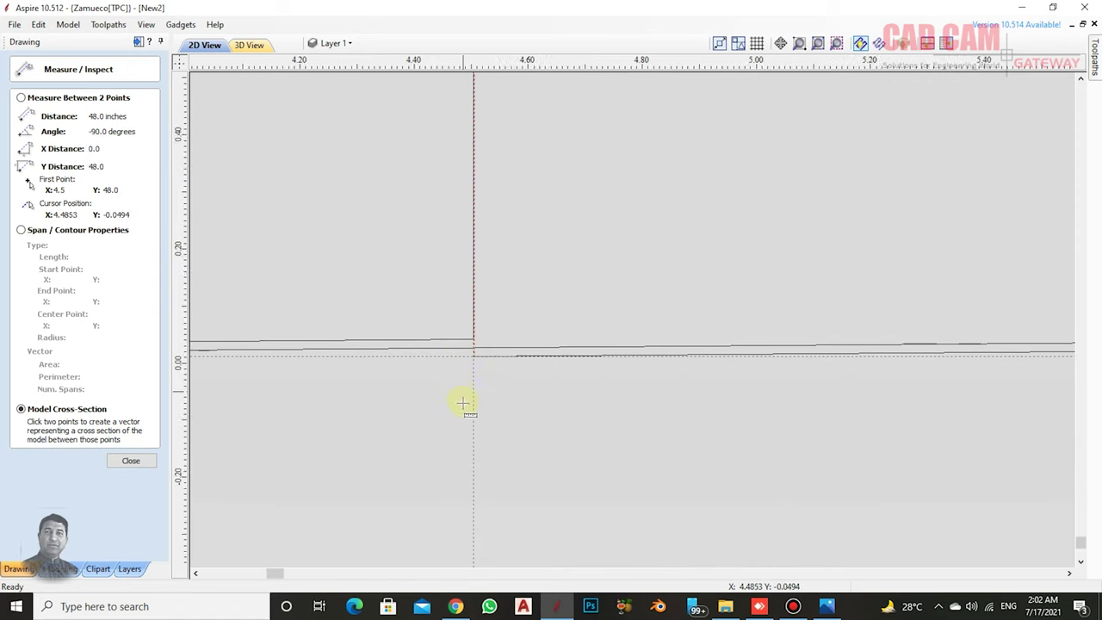
pyautogui.scroll(-2, 463, 401)
pyautogui.scroll(-3, 470, 433)
pyautogui.scroll(-2, 473, 433)
pyautogui.scroll(-1, 473, 442)
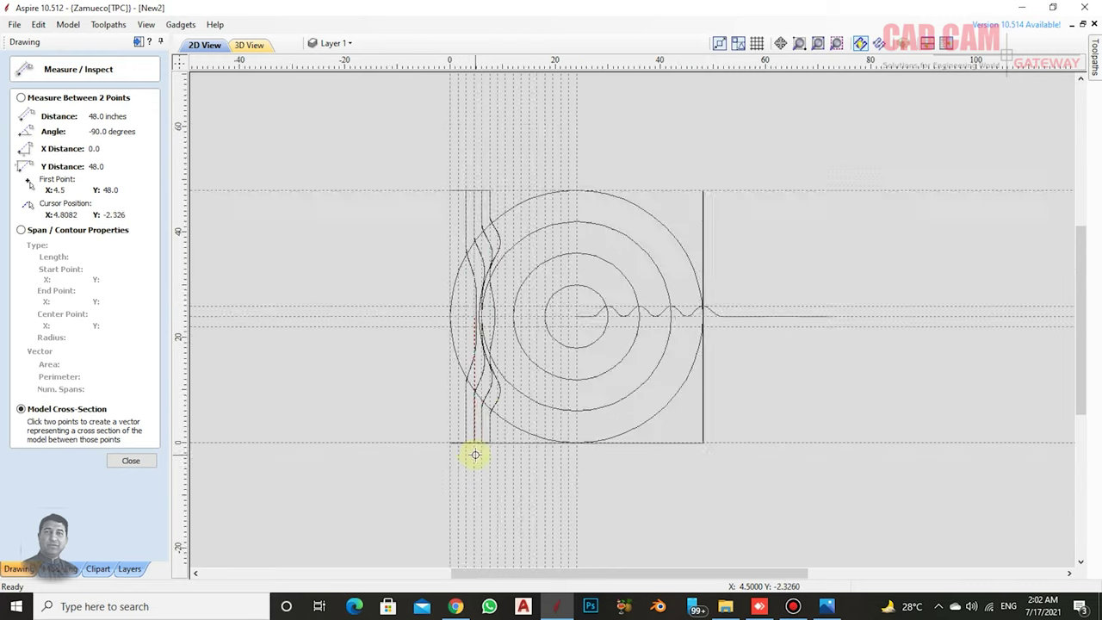
pyautogui.scroll(-1, 474, 452)
pyautogui.scroll(1, 487, 357)
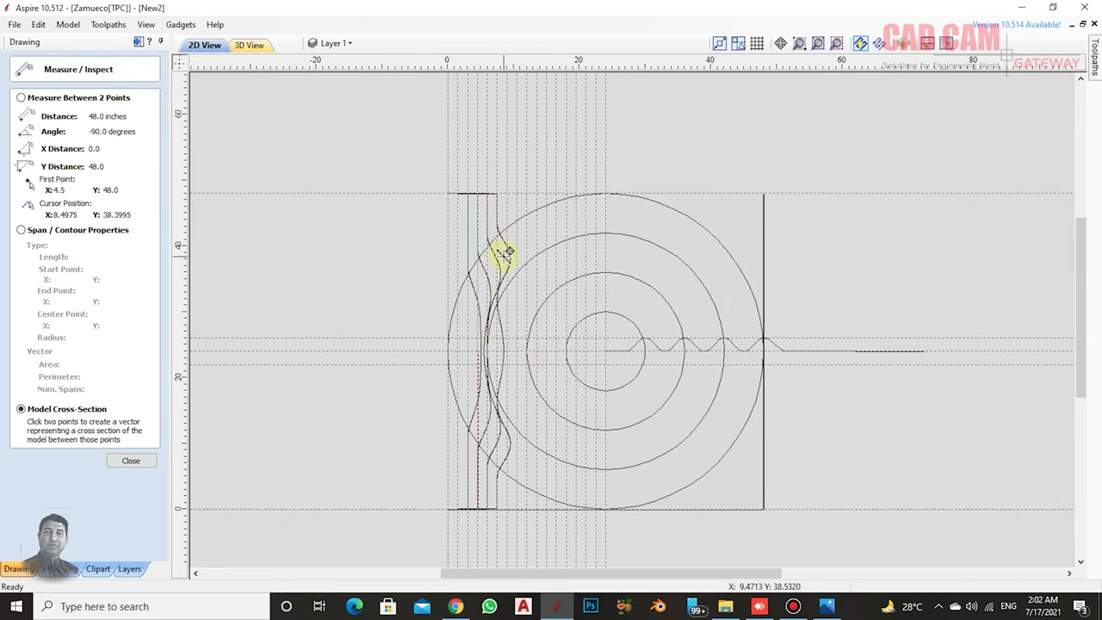
pyautogui.scroll(3, 485, 212)
pyautogui.scroll(5, 491, 180)
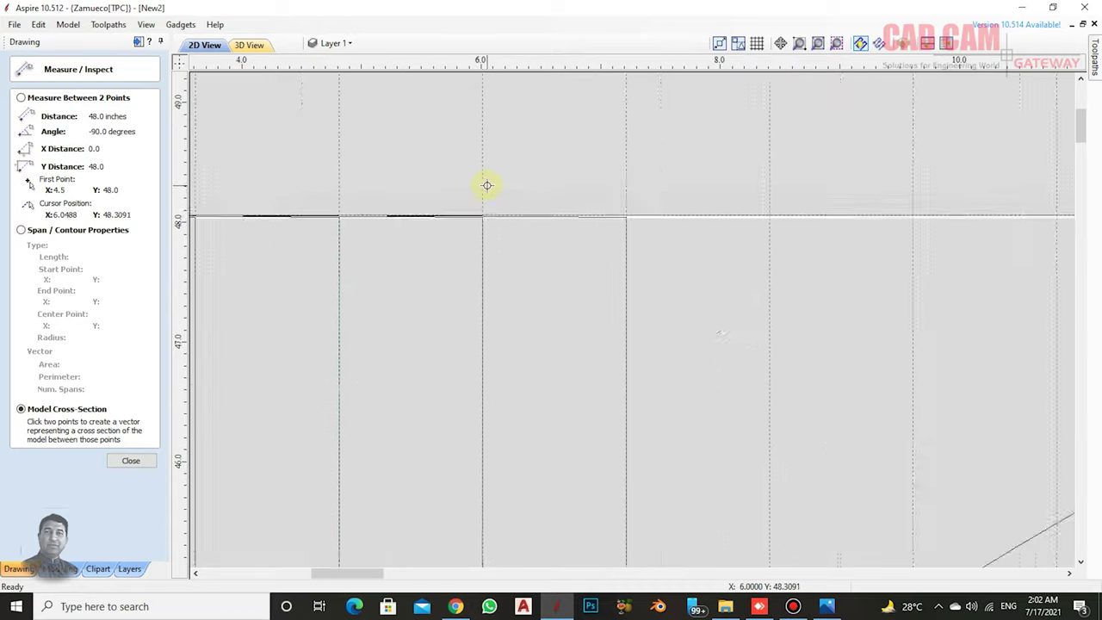
pyautogui.scroll(3, 488, 185)
pyautogui.scroll(2, 486, 255)
# - Add vertical cross-section slices at X 6.0, 7.5 and 9.0 starting at Y 48
pyautogui.click(480, 275)
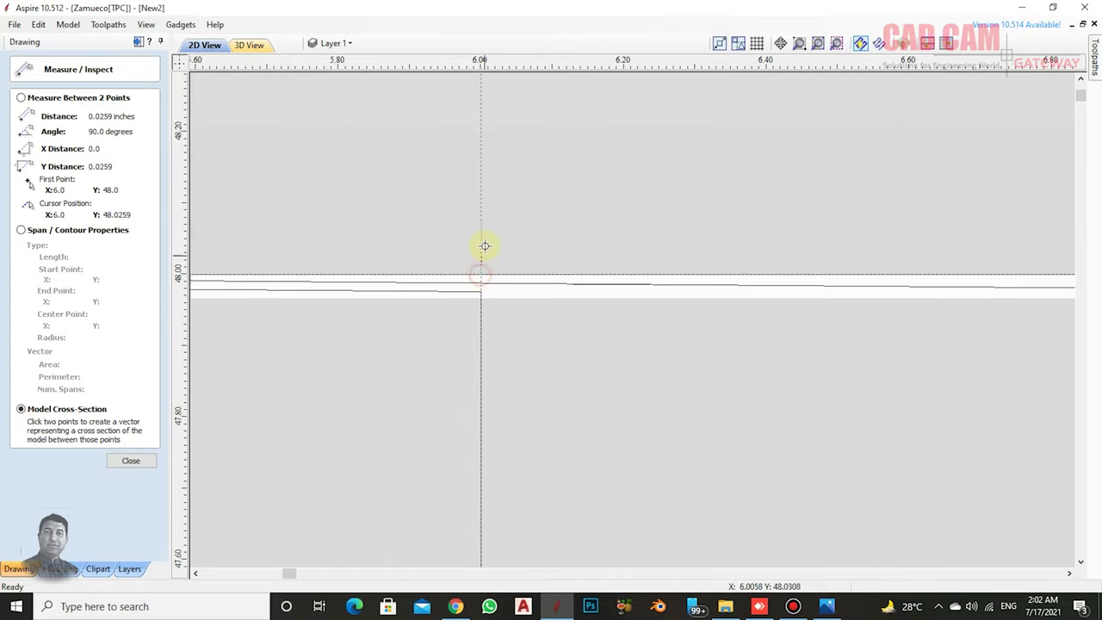
pyautogui.scroll(-2, 485, 246)
pyautogui.scroll(-5, 485, 209)
pyautogui.scroll(-6, 491, 187)
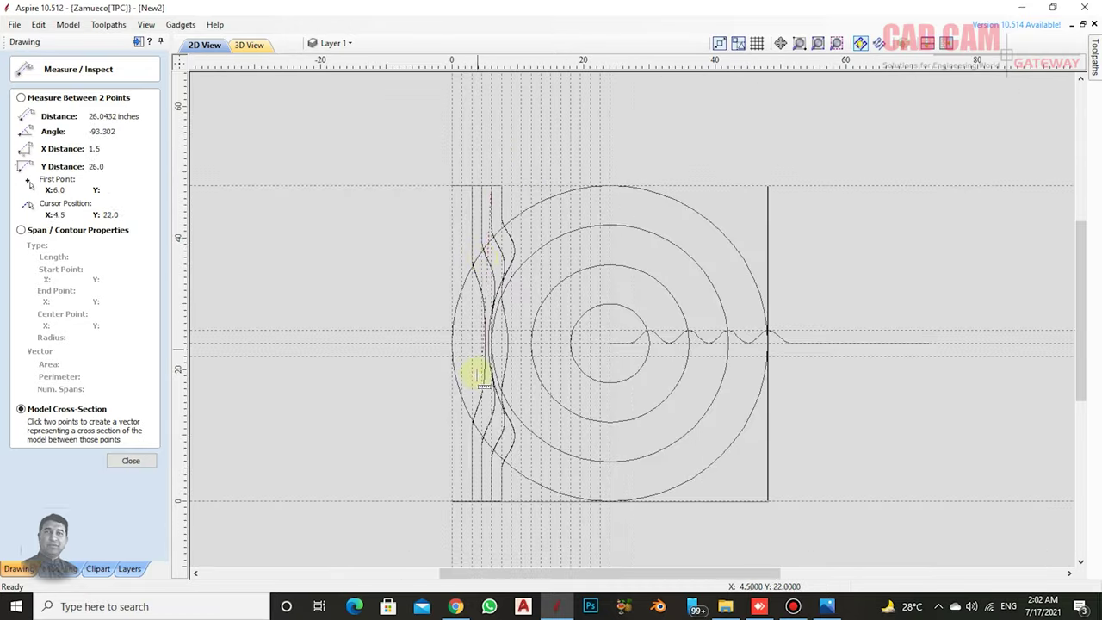
pyautogui.scroll(2, 499, 508)
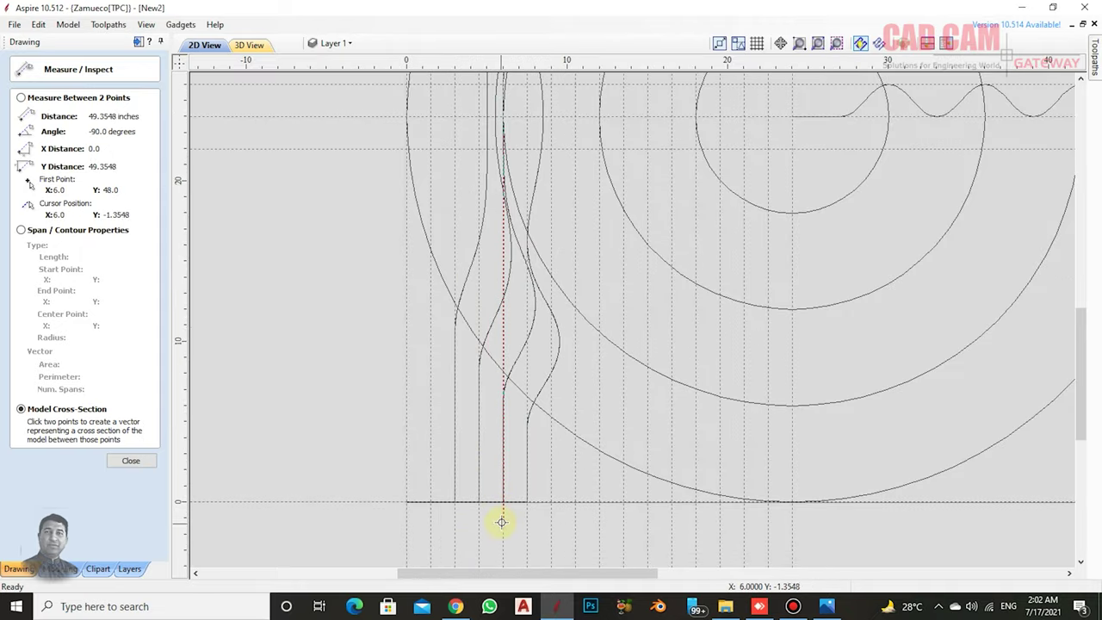
pyautogui.scroll(4, 501, 517)
pyautogui.scroll(4, 501, 486)
pyautogui.scroll(3, 496, 448)
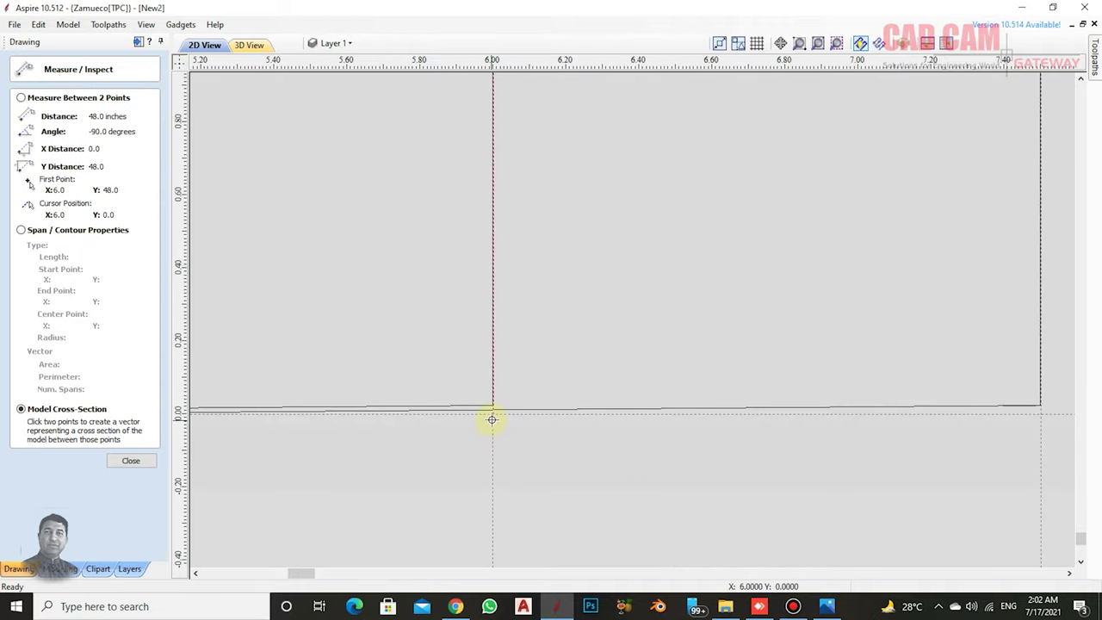
pyautogui.scroll(-3, 465, 490)
pyautogui.scroll(-4, 460, 498)
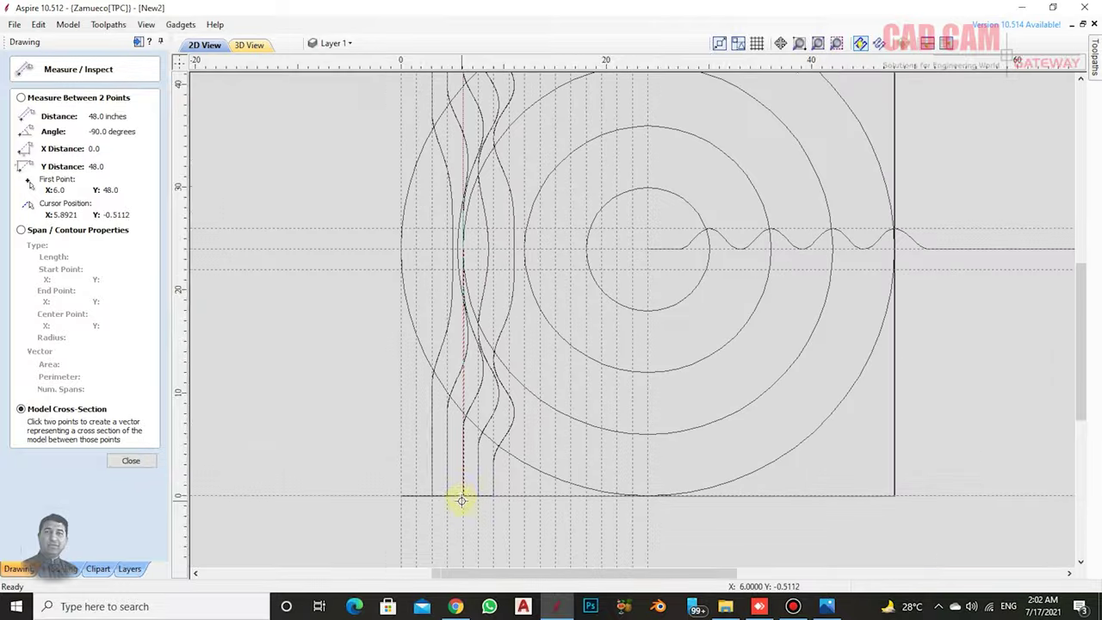
pyautogui.scroll(-4, 465, 482)
pyautogui.scroll(3, 482, 292)
pyautogui.scroll(4, 482, 275)
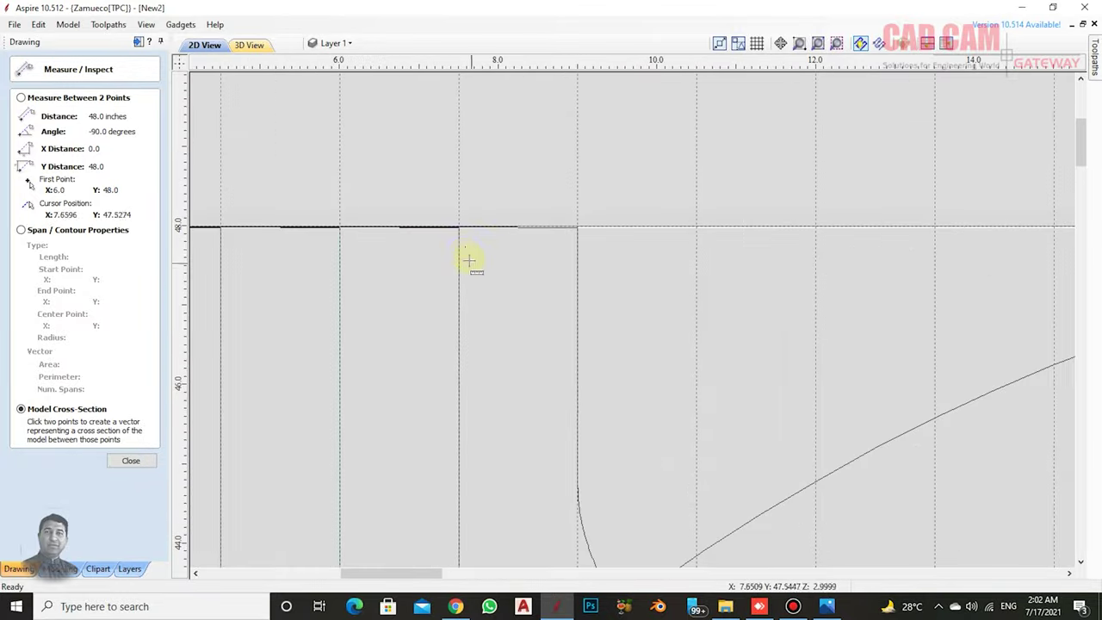
pyautogui.scroll(4, 456, 215)
pyautogui.scroll(2, 454, 209)
pyautogui.scroll(2, 457, 189)
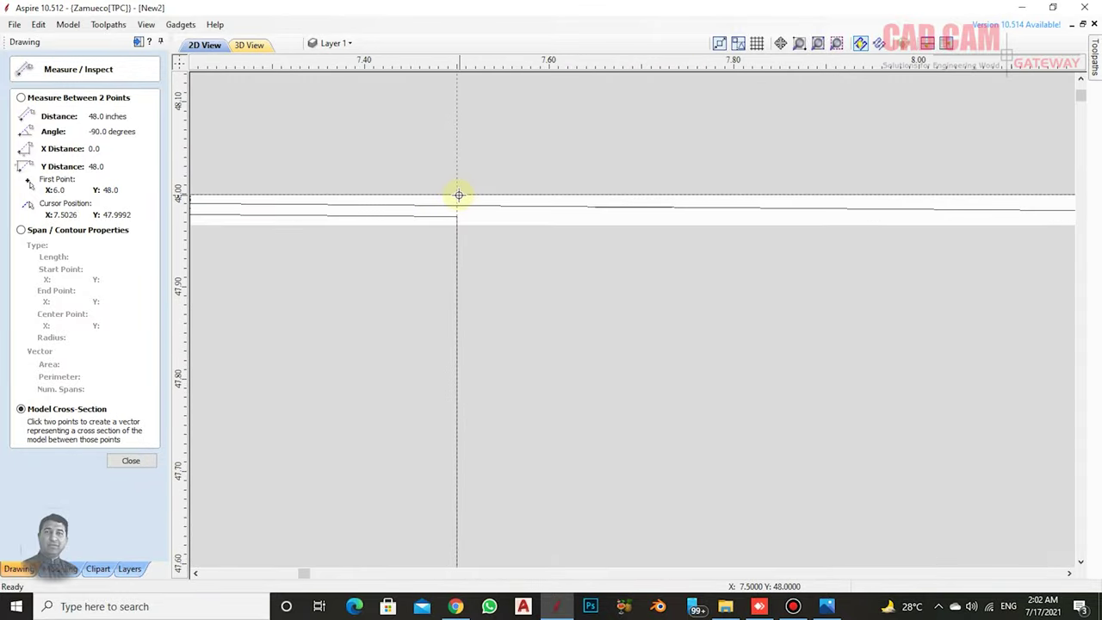
pyautogui.click(459, 196)
pyautogui.scroll(-2, 465, 180)
pyautogui.scroll(-3, 470, 174)
pyautogui.scroll(-3, 472, 176)
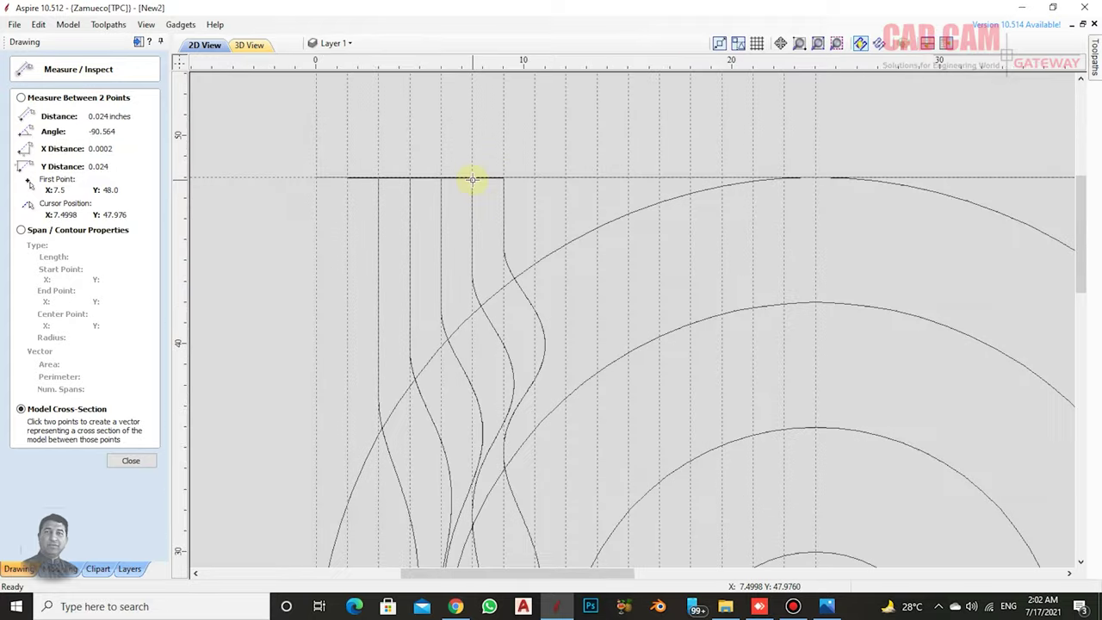
pyautogui.scroll(-3, 465, 241)
pyautogui.scroll(10, 482, 345)
pyautogui.click(468, 218)
pyautogui.scroll(10, 468, 218)
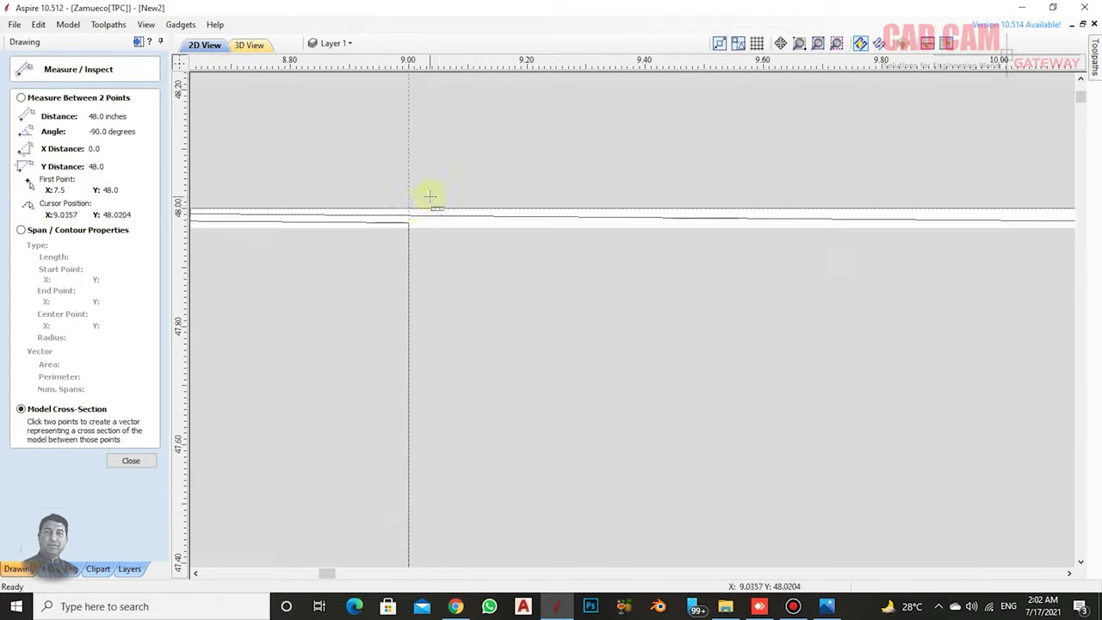
pyautogui.click(450, 249)
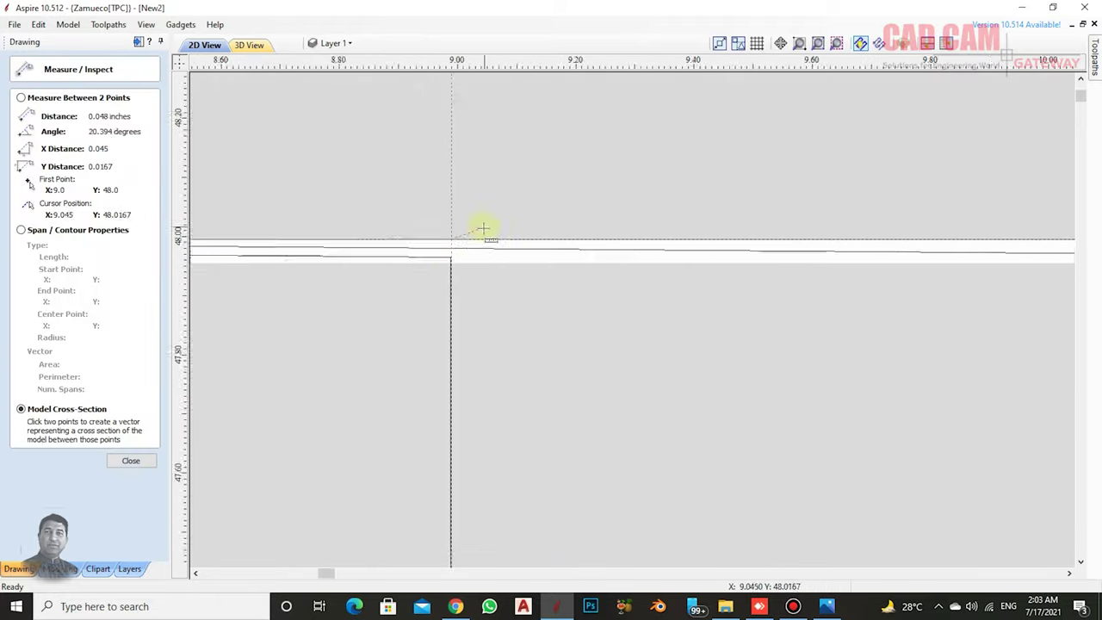
pyautogui.scroll(-10, 484, 226)
pyautogui.scroll(10, 405, 436)
pyautogui.scroll(-10, 404, 436)
pyautogui.scroll(10, 474, 202)
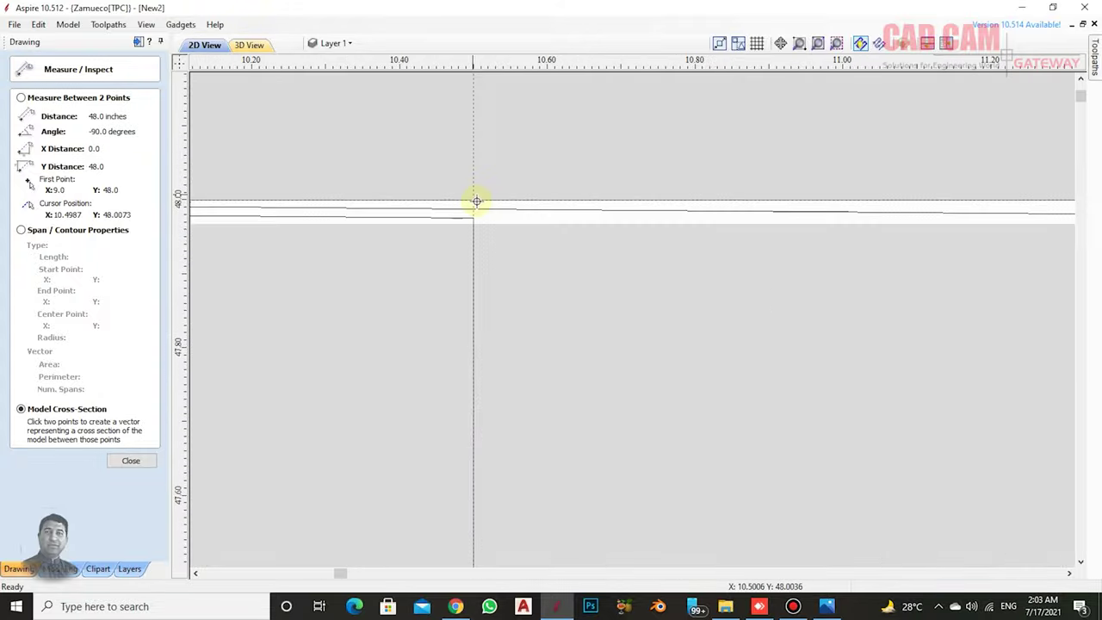
# - Add vertical cross-section slices at X 10.5, 12.0, 13.5 and 15.0 from the top edge
pyautogui.click(475, 202)
pyautogui.scroll(-10, 517, 270)
pyautogui.scroll(10, 489, 414)
pyautogui.scroll(3, 489, 415)
pyautogui.scroll(-10, 494, 432)
pyautogui.scroll(10, 457, 135)
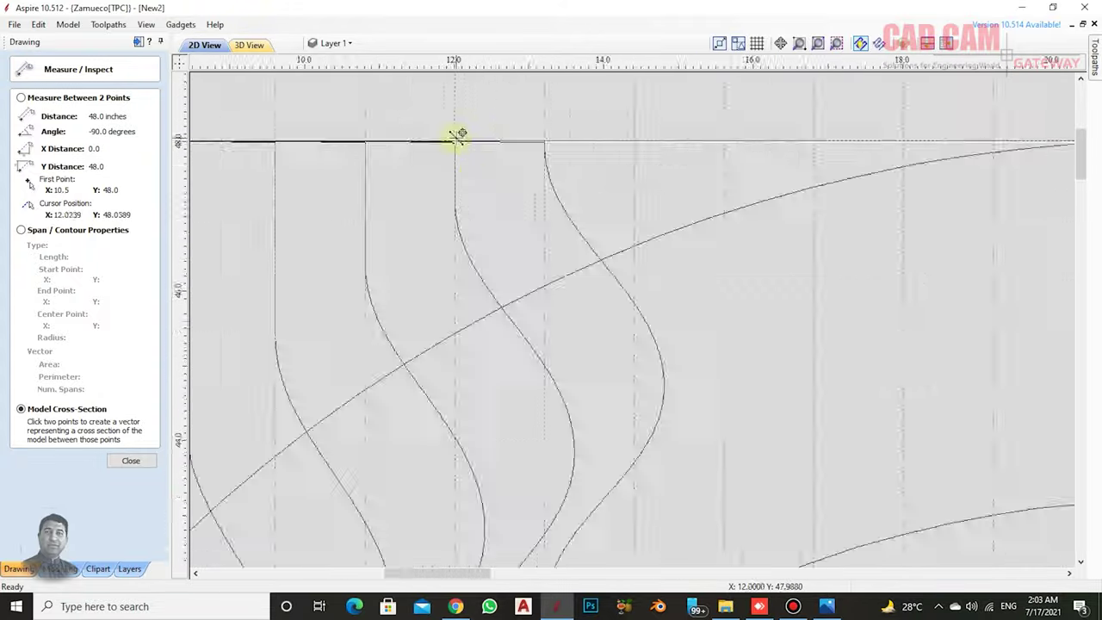
pyautogui.click(491, 172)
pyautogui.scroll(-10, 491, 172)
pyautogui.scroll(6, 512, 465)
pyautogui.scroll(3, 511, 465)
pyautogui.scroll(-10, 492, 401)
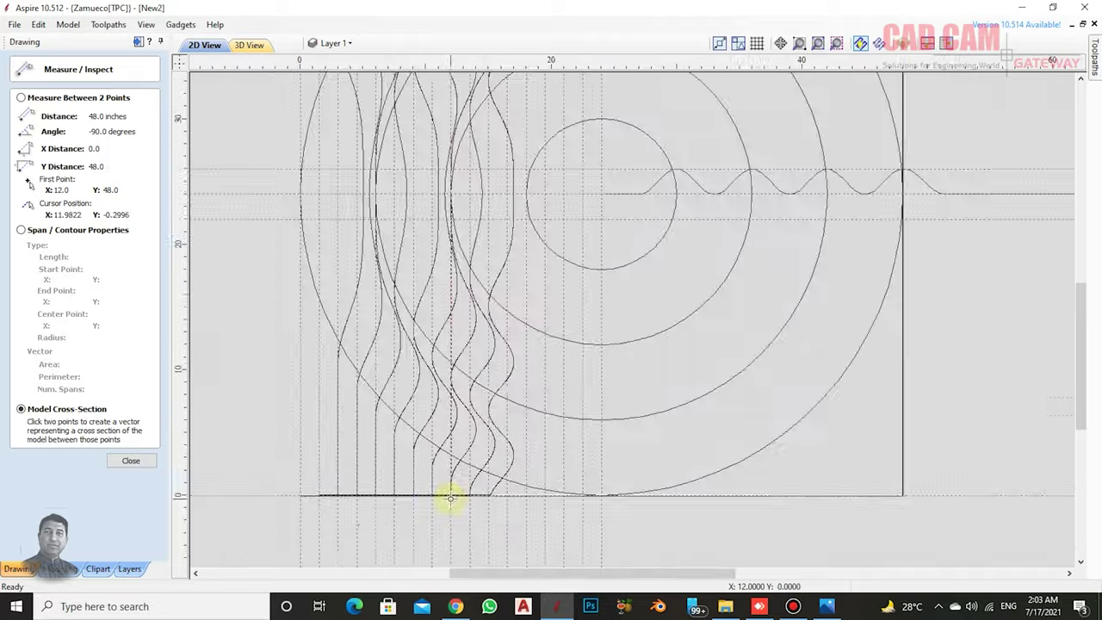
pyautogui.scroll(10, 460, 233)
pyautogui.click(500, 173)
pyautogui.scroll(5, 529, 315)
pyautogui.scroll(-5, 440, 470)
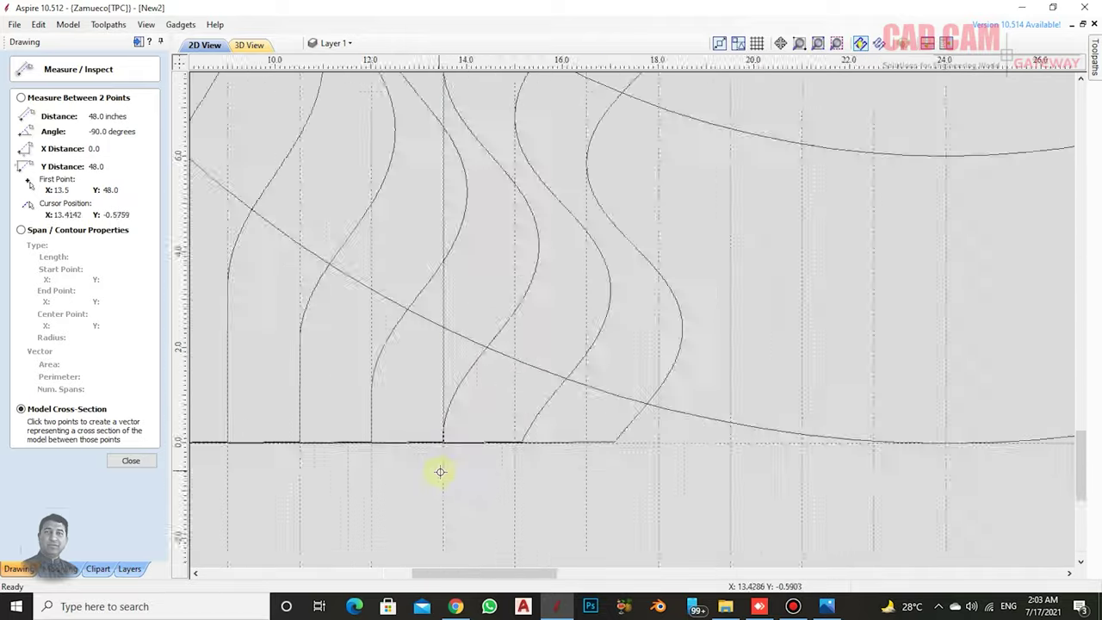
pyautogui.scroll(-5, 465, 344)
pyautogui.scroll(5, 490, 167)
pyautogui.scroll(5, 502, 255)
pyautogui.click(502, 255)
pyautogui.scroll(-5, 516, 246)
pyautogui.scroll(5, 523, 541)
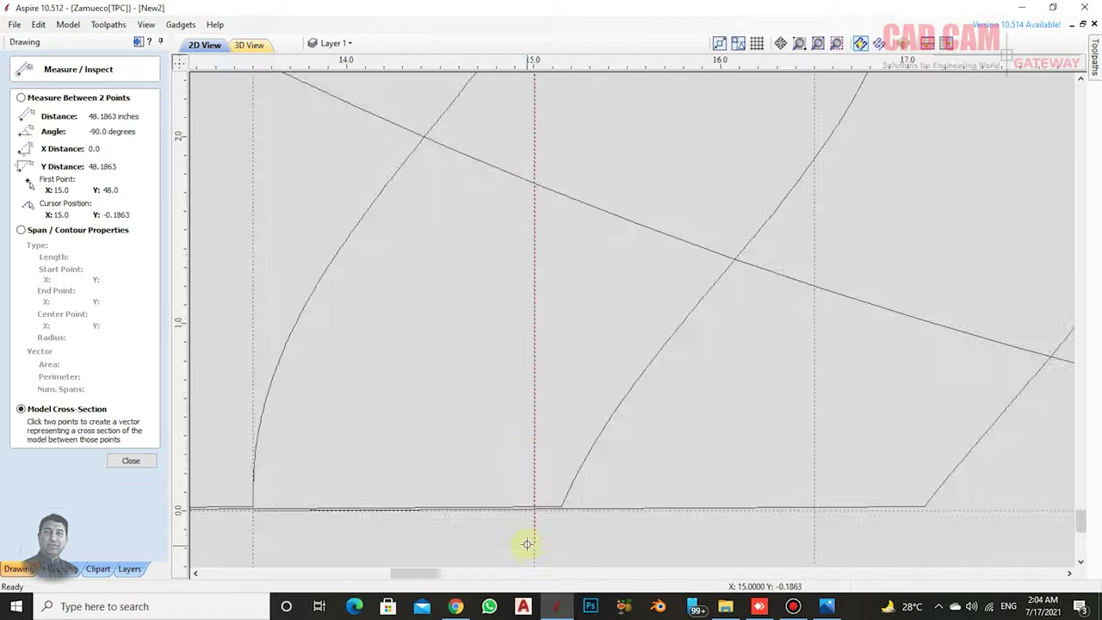
pyautogui.scroll(-5, 505, 536)
pyautogui.scroll(5, 532, 148)
pyautogui.scroll(3, 551, 142)
# - Add slices at X 16.5, 18.0 and 19.5 down to the bottom edge, then close the tool
pyautogui.click(581, 135)
pyautogui.scroll(-6, 585, 302)
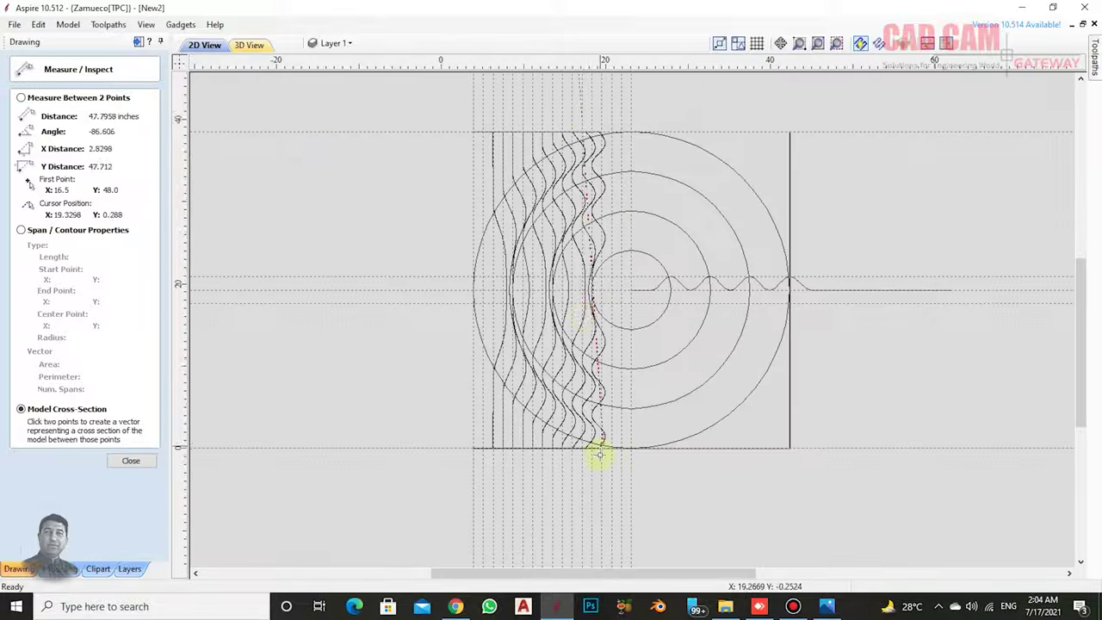
pyautogui.scroll(4, 559, 422)
pyautogui.scroll(4, 430, 415)
pyautogui.scroll(-5, 408, 416)
pyautogui.scroll(4, 423, 239)
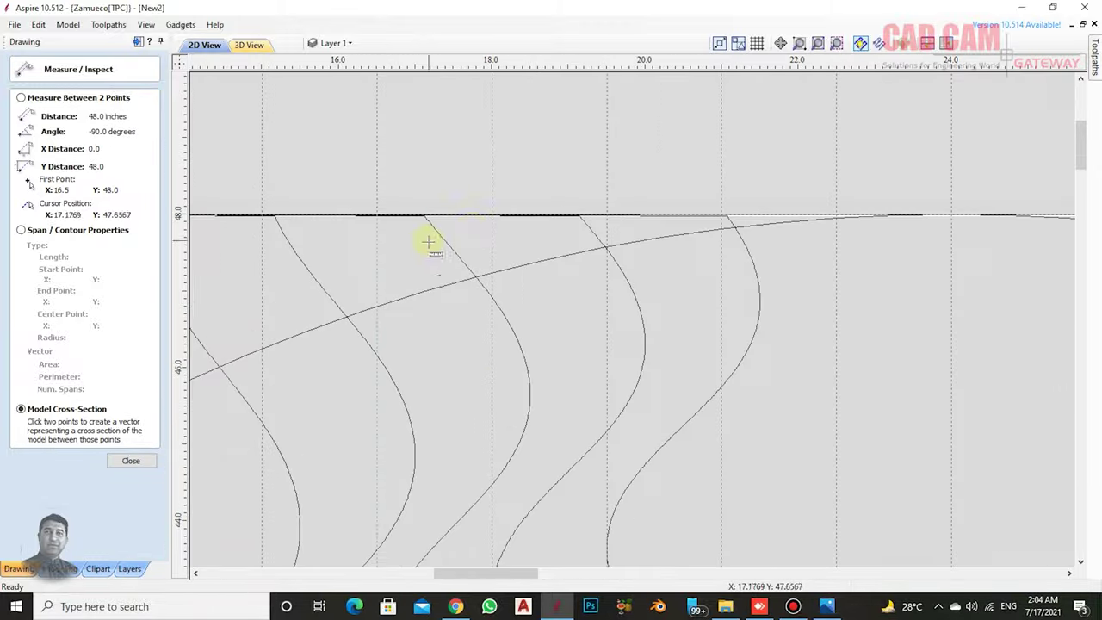
pyautogui.scroll(3, 496, 197)
pyautogui.click(500, 193)
pyautogui.scroll(-1, 500, 194)
pyautogui.scroll(-5, 502, 529)
pyautogui.scroll(5, 477, 403)
pyautogui.click(477, 403)
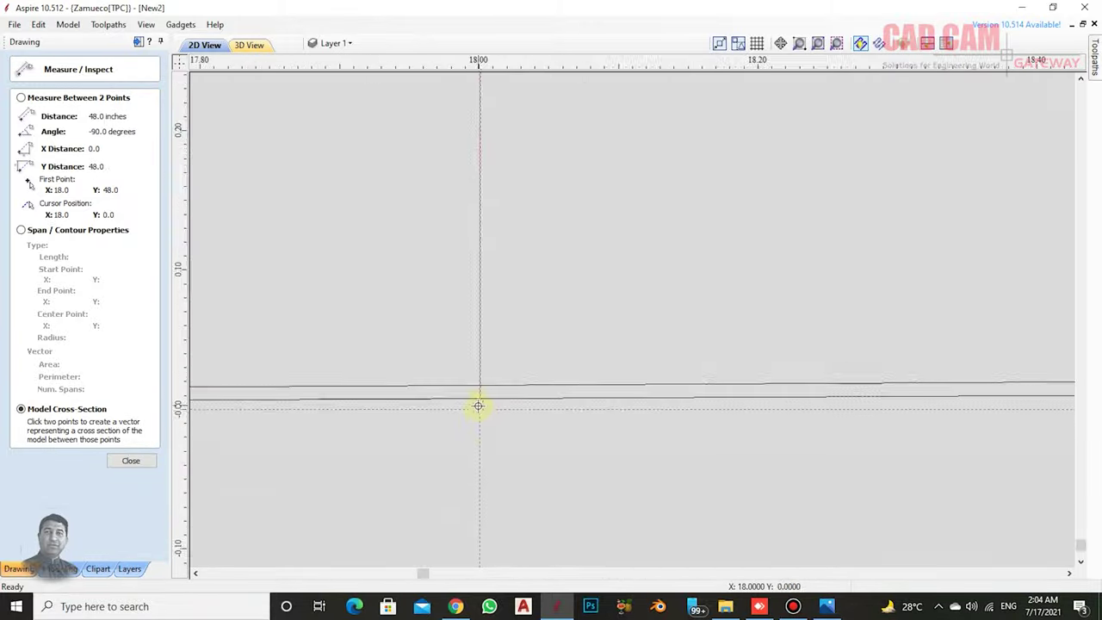
pyautogui.scroll(-4, 474, 508)
pyautogui.scroll(5, 499, 210)
pyautogui.click(500, 210)
pyautogui.scroll(-5, 509, 180)
pyautogui.scroll(4, 422, 327)
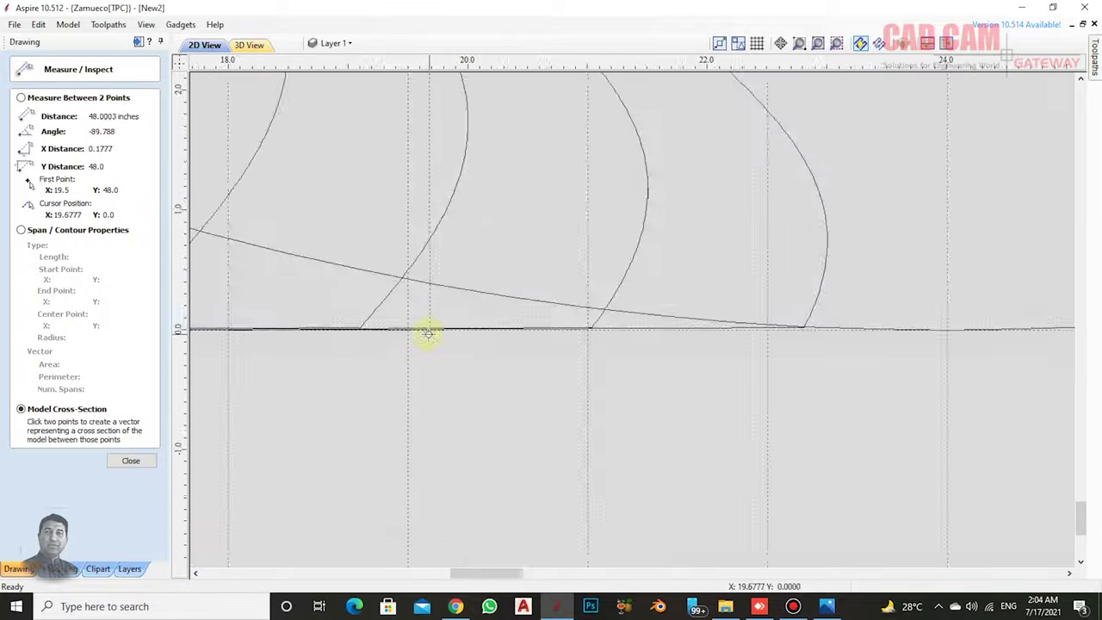
pyautogui.scroll(2, 422, 310)
pyautogui.click(422, 310)
pyautogui.scroll(-1, 439, 346)
pyautogui.scroll(-4, 439, 346)
pyautogui.scroll(3, 451, 164)
pyautogui.scroll(2, 374, 167)
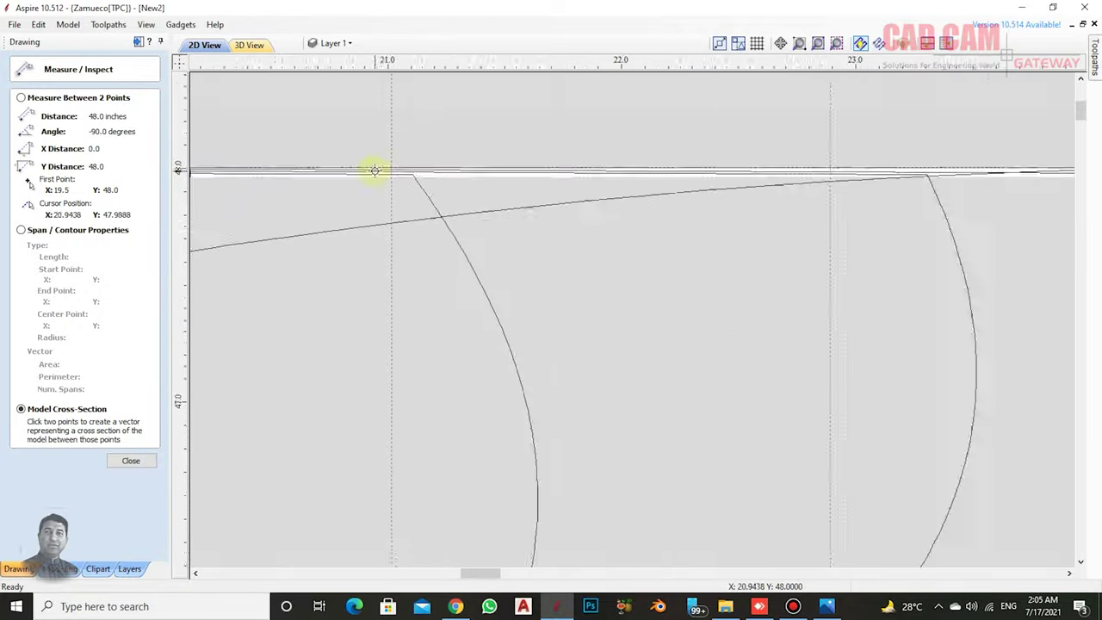
pyautogui.scroll(-2, 419, 167)
pyautogui.click(131, 460)
# - Restart Model Cross-Section and add a profile at X 21 running from Y 48 to Y 0
pyautogui.click(627, 206)
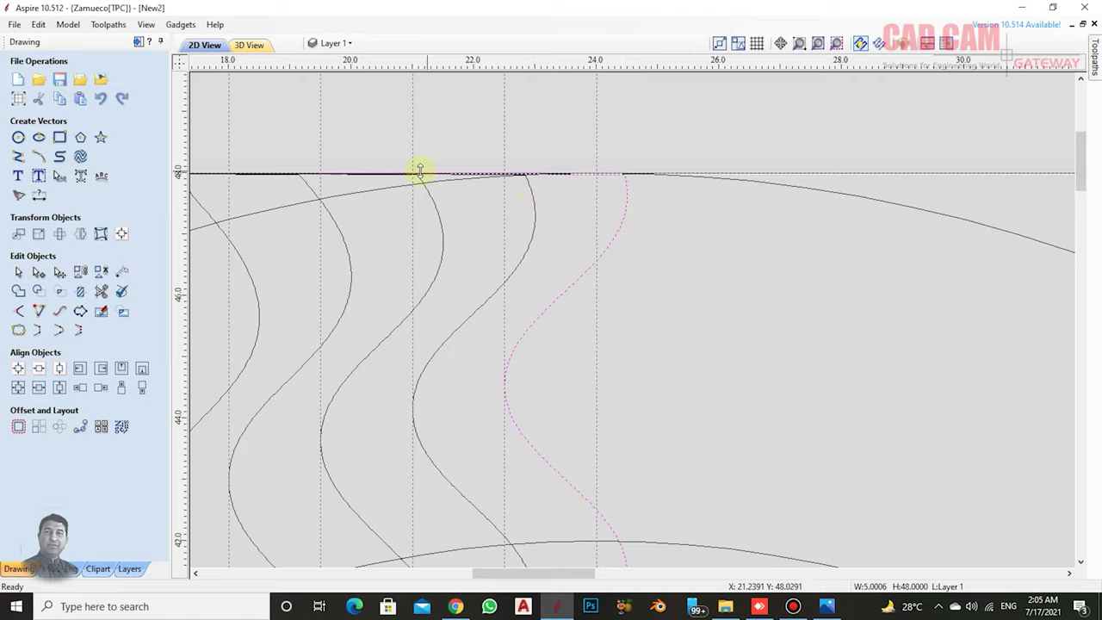
pyautogui.scroll(3, 419, 170)
pyautogui.click(80, 176)
pyautogui.click(475, 155)
pyautogui.scroll(-5, 494, 352)
pyautogui.scroll(5, 522, 476)
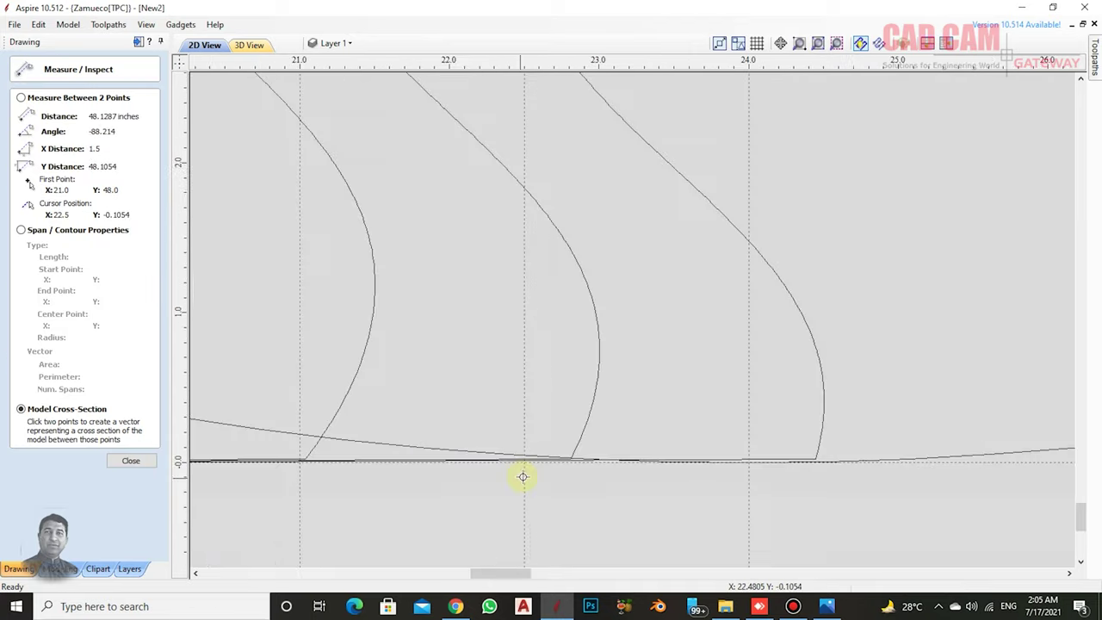
pyautogui.scroll(2, 522, 476)
pyautogui.click(524, 470)
pyautogui.scroll(-3, 542, 491)
pyautogui.scroll(-3, 512, 499)
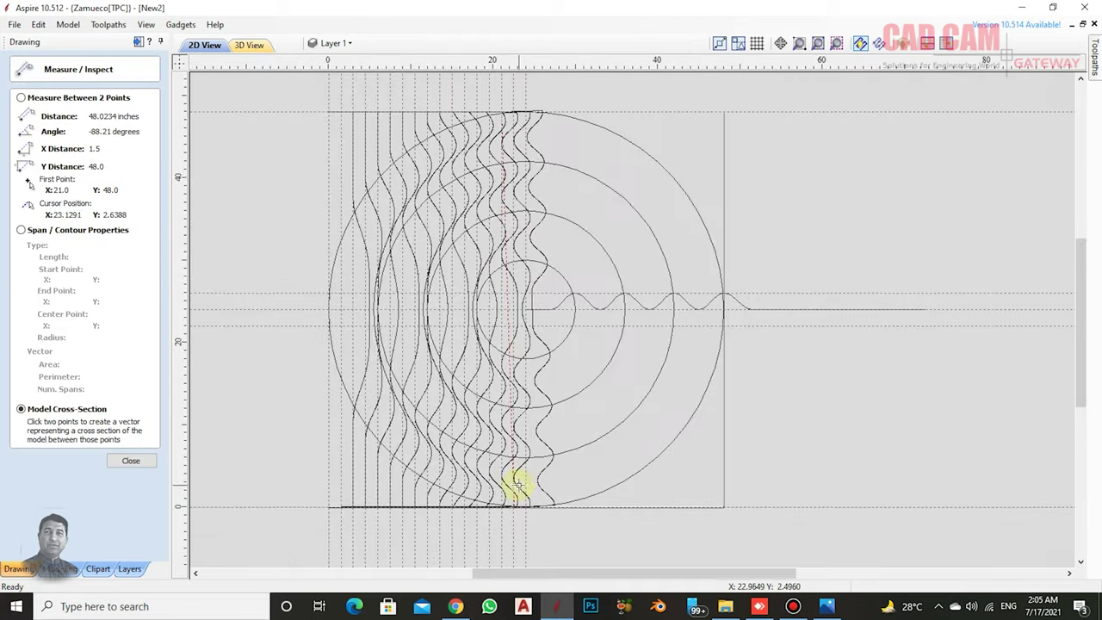
pyautogui.scroll(5, 443, 115)
pyautogui.scroll(4, 493, 235)
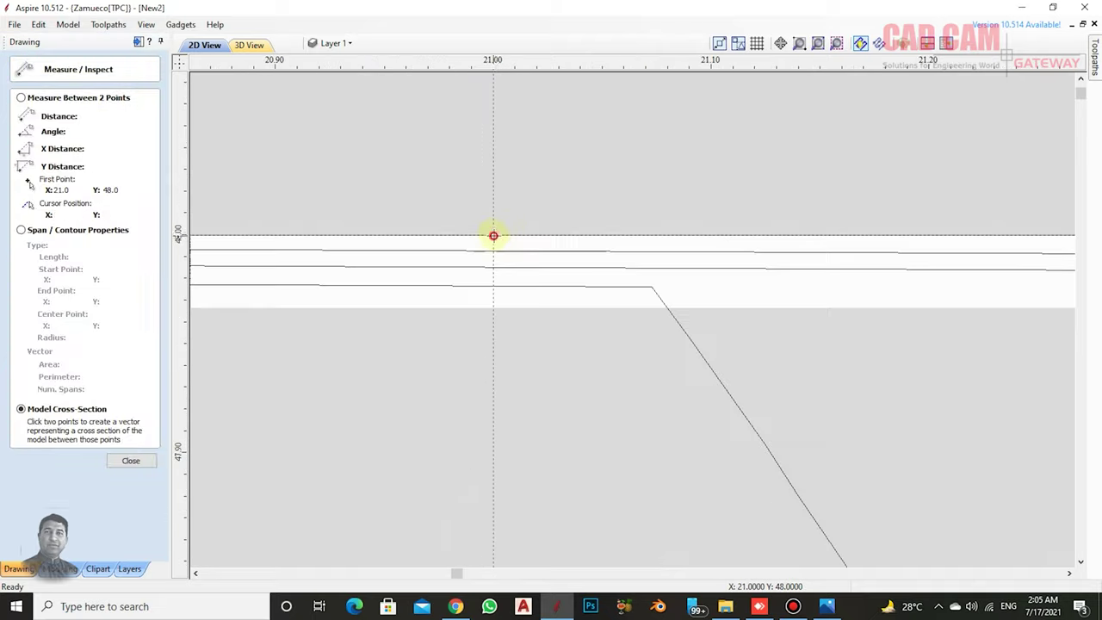
pyautogui.scroll(-5, 499, 258)
pyautogui.scroll(-3, 533, 361)
pyautogui.click(553, 388)
pyautogui.scroll(2, 585, 379)
pyautogui.scroll(-2, 512, 451)
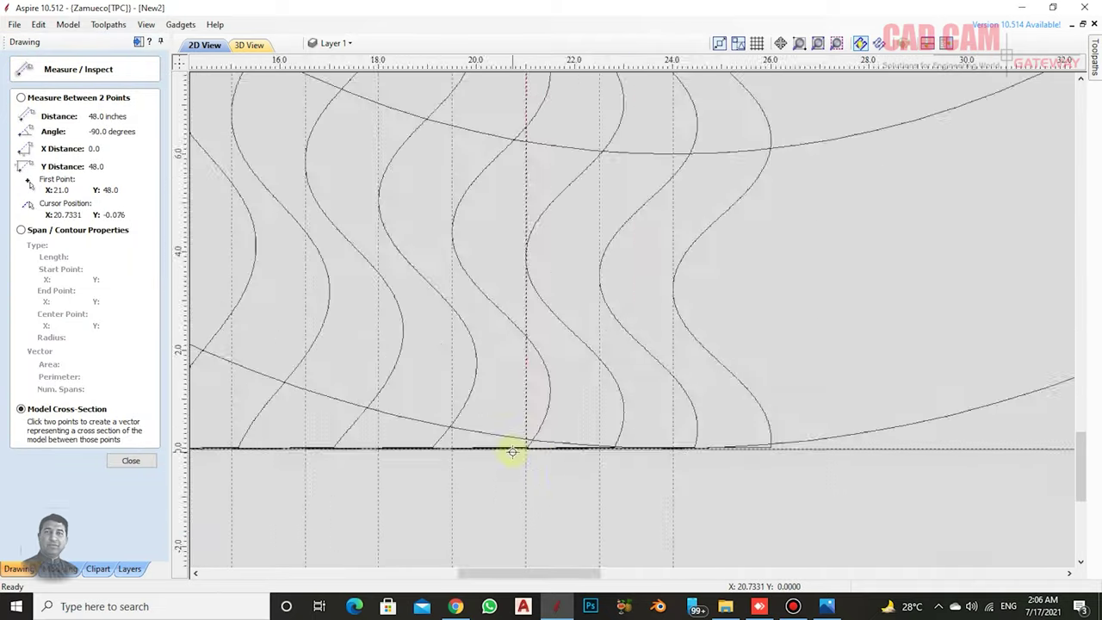
pyautogui.scroll(-4, 511, 451)
pyautogui.scroll(5, 533, 164)
# - Add profiles at X 22.5 and X 24 from Y 48 to Y 0, then close Measure/Inspect
pyautogui.click(548, 207)
pyautogui.scroll(-5, 551, 142)
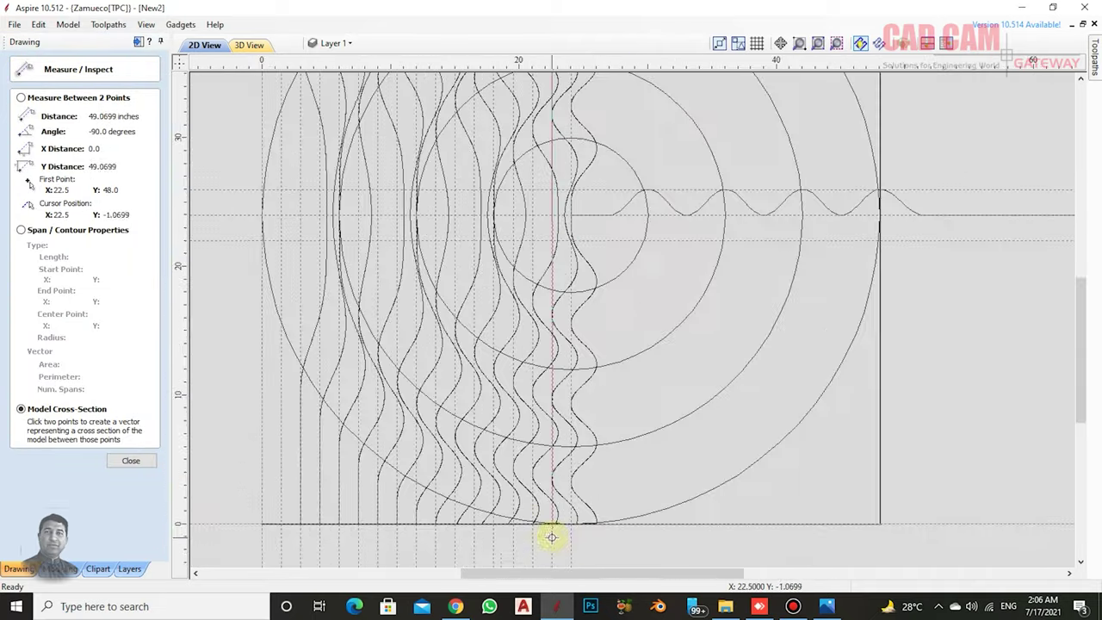
pyautogui.scroll(5, 551, 537)
pyautogui.click(544, 413)
pyautogui.scroll(-3, 517, 482)
pyautogui.scroll(-2, 508, 258)
pyautogui.scroll(6, 575, 243)
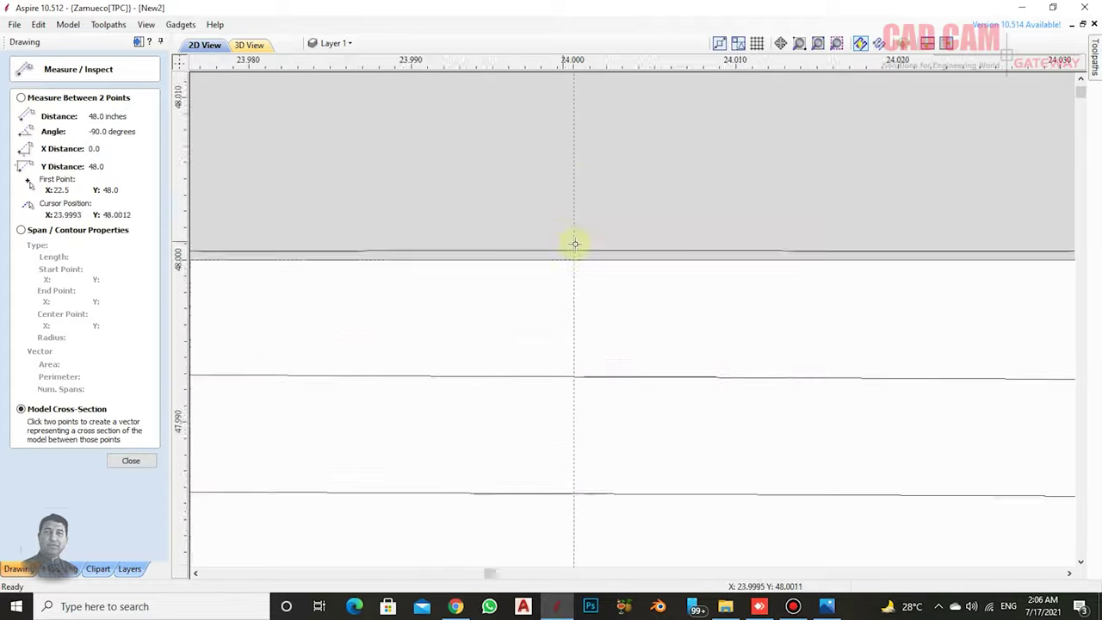
pyautogui.click(575, 243)
pyautogui.scroll(-2, 585, 224)
pyautogui.scroll(-4, 591, 253)
pyautogui.scroll(5, 562, 406)
pyautogui.scroll(3, 368, 298)
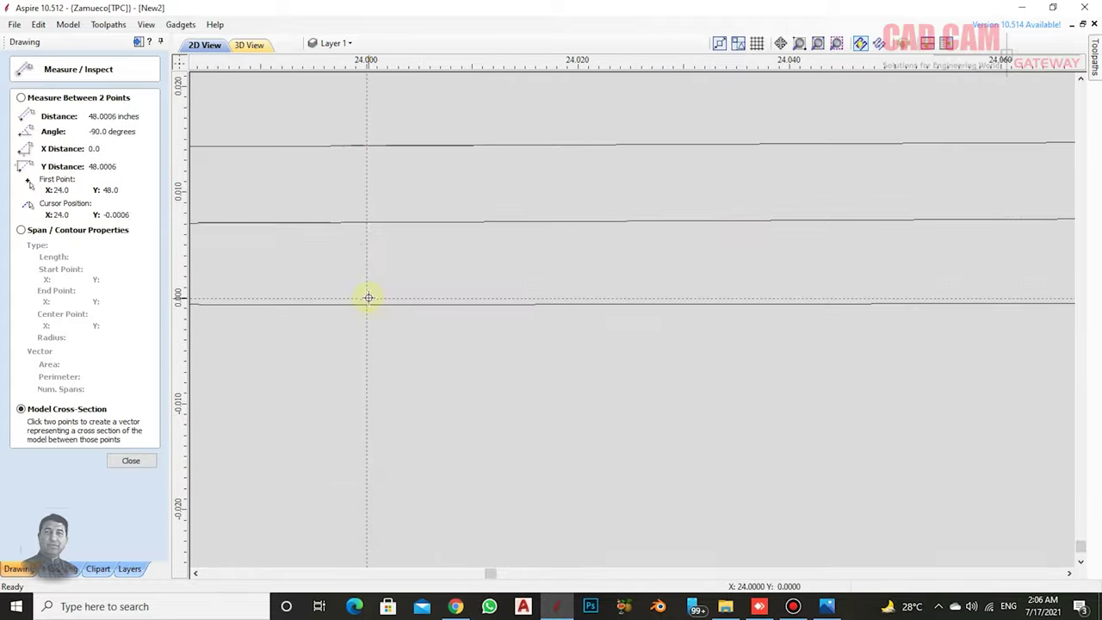
pyautogui.click(368, 297)
pyautogui.scroll(-8, 445, 304)
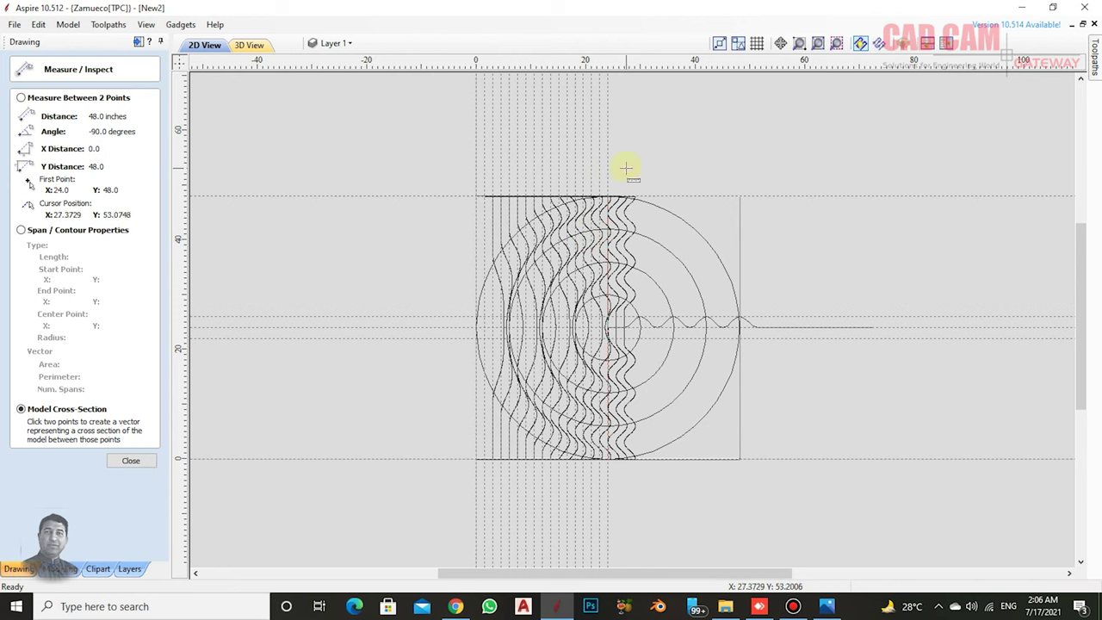
pyautogui.click(131, 461)
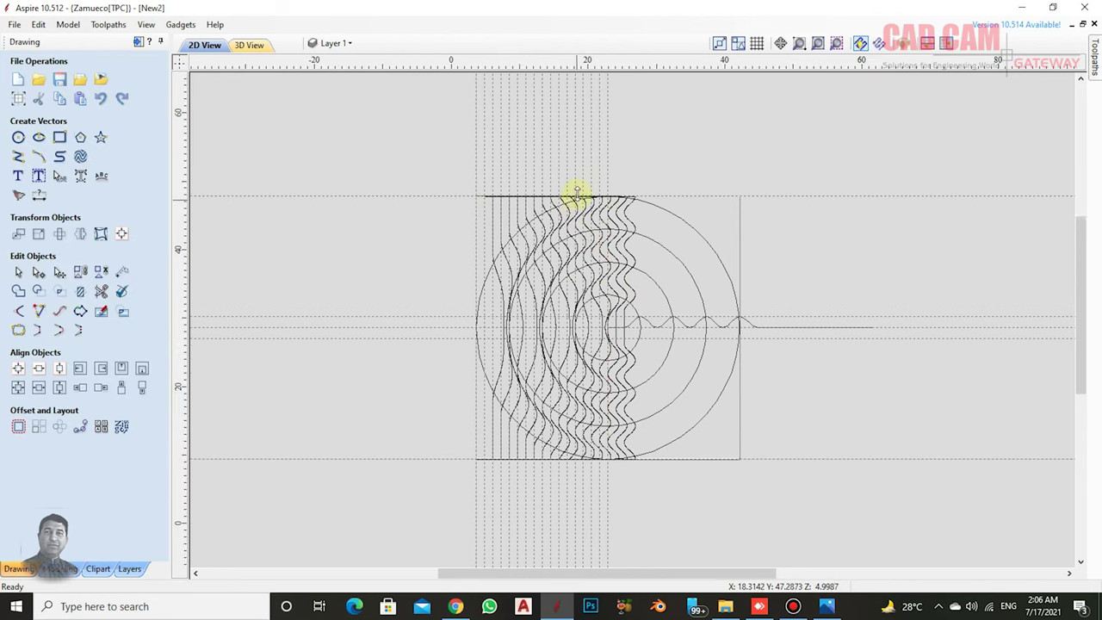
# - Select the concentric circles and wave line, adding the small centre circle to the selection
pyautogui.scroll(1, 573, 192)
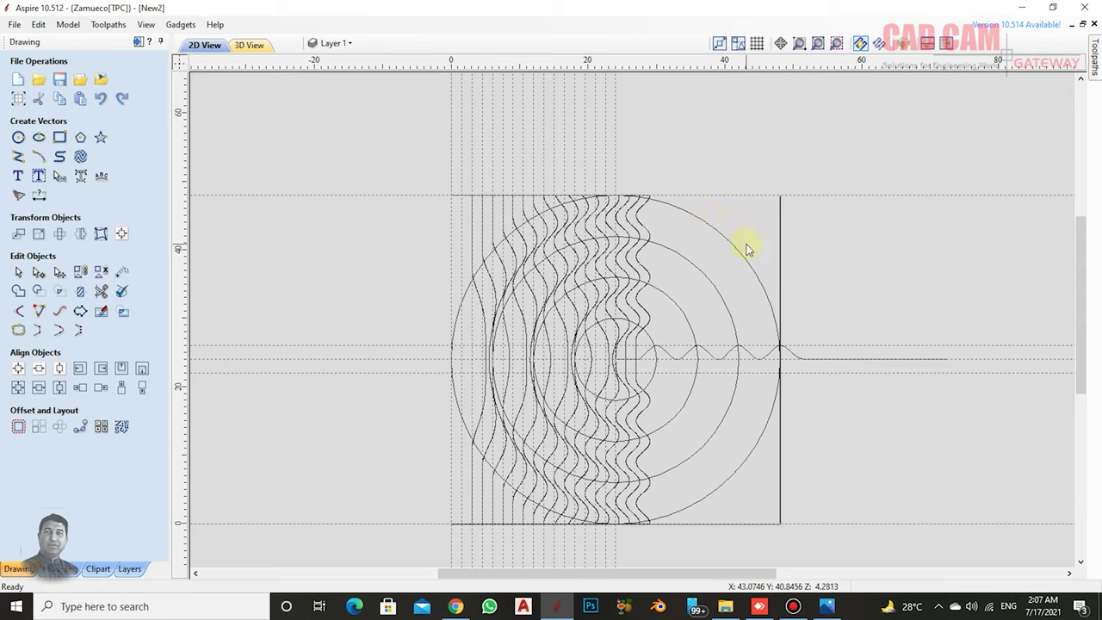
pyautogui.click(683, 349)
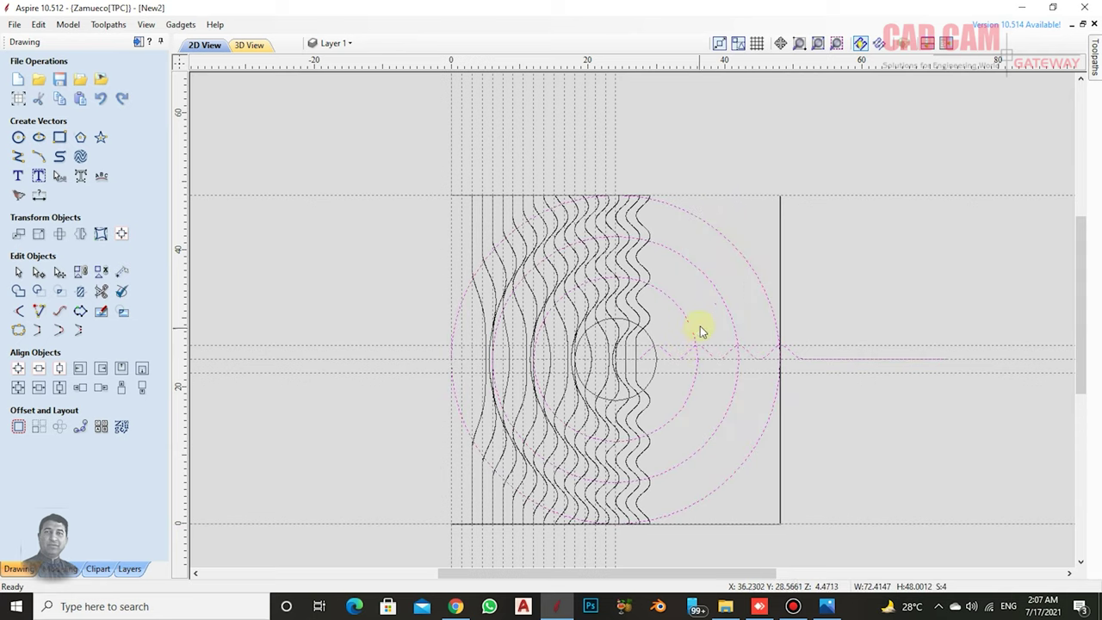
pyautogui.keyDown('shift'); pyautogui.click(649, 338); pyautogui.keyUp('shift')
# - Move the selected circles and wave line onto a new magenta layer named 'section'
pyautogui.rightClick(697, 308)
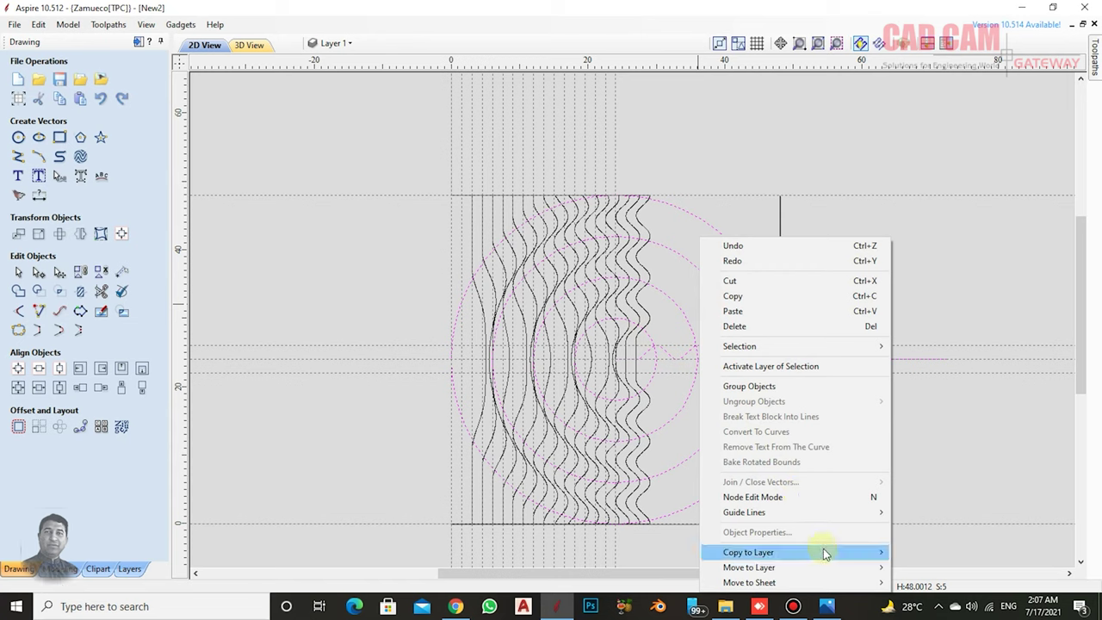
pyautogui.moveTo(749, 567)
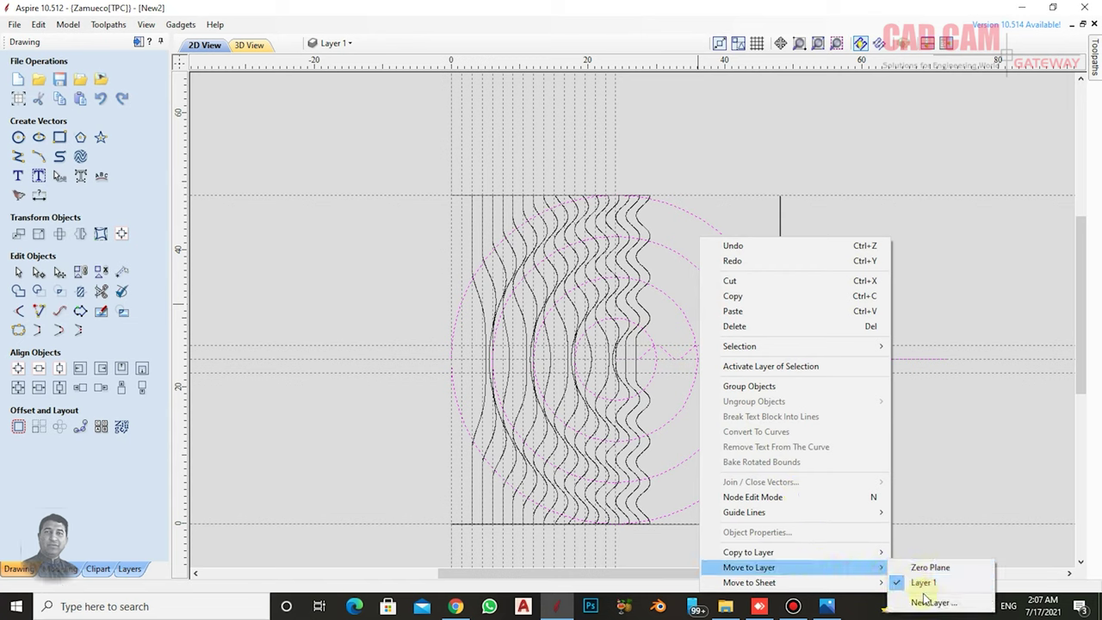
pyautogui.click(924, 603)
pyautogui.write('section')
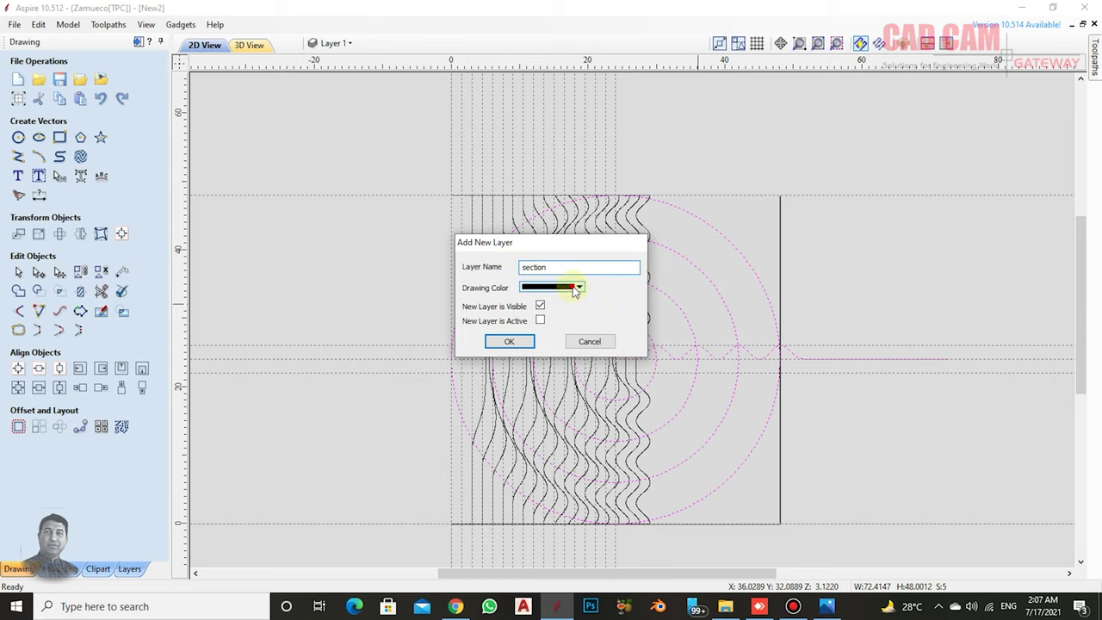
pyautogui.click(579, 287)
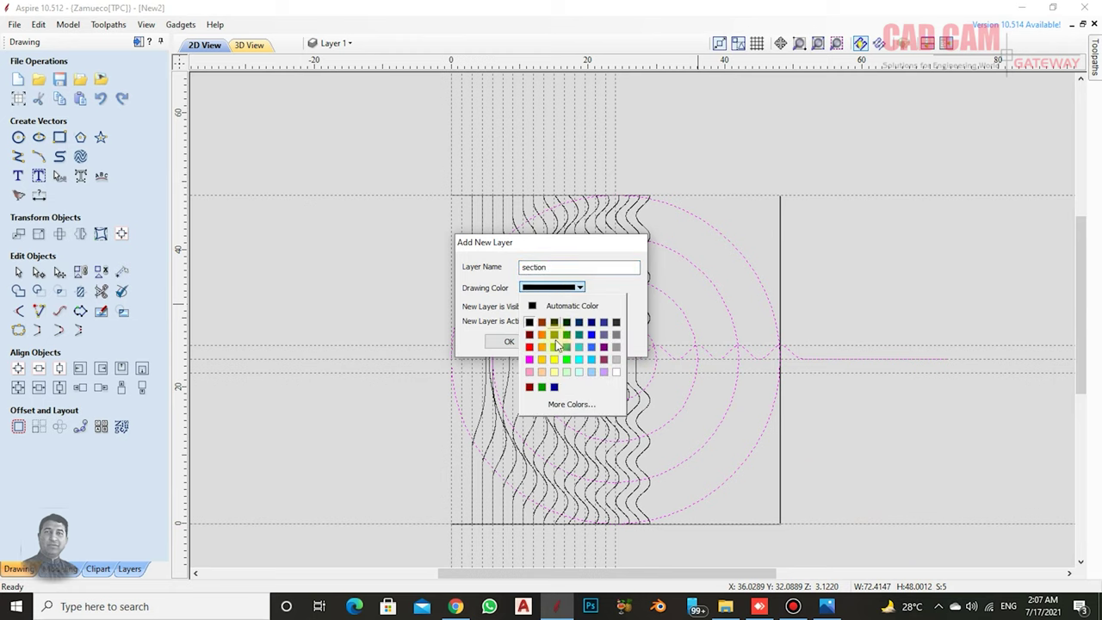
pyautogui.click(529, 366)
pyautogui.click(496, 347)
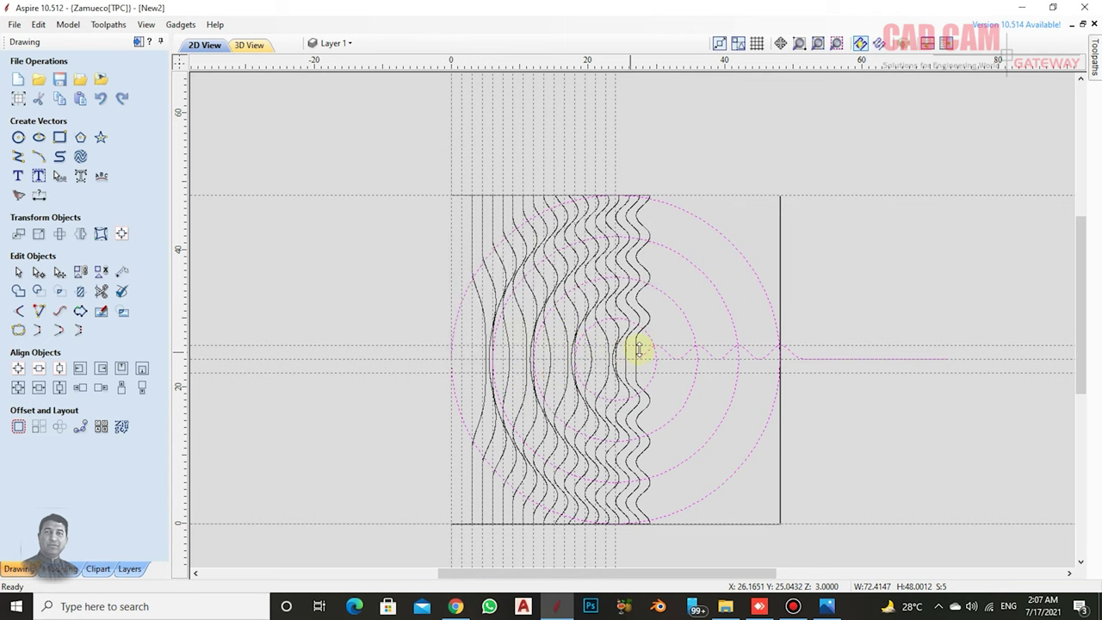
# - Hide the 'section' layer from the layer list
pyautogui.click(351, 43)
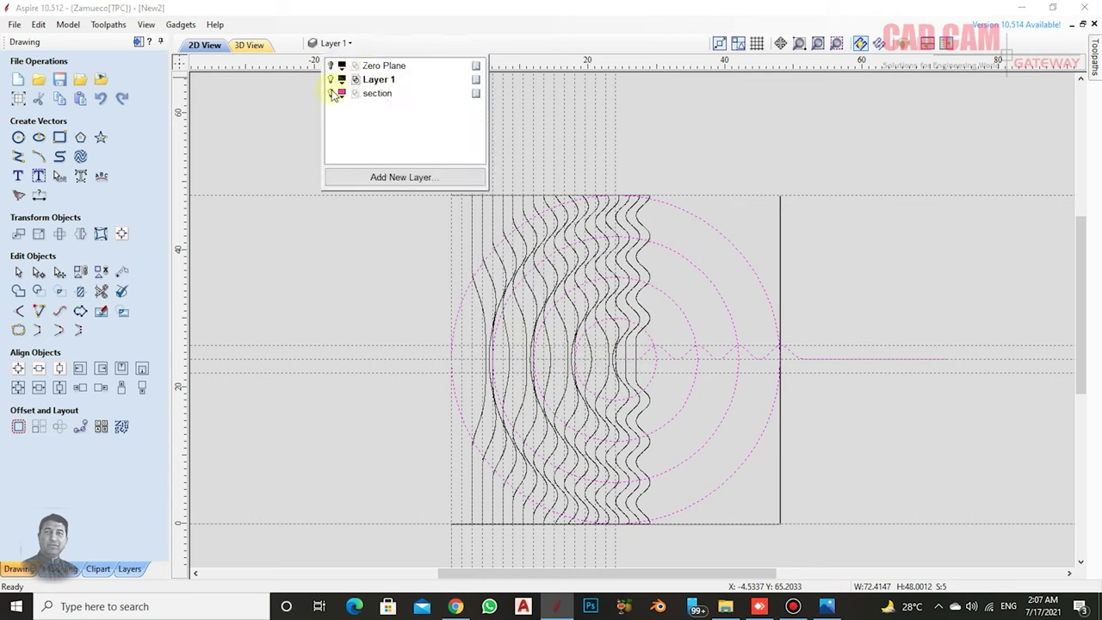
pyautogui.click(332, 95)
pyautogui.click(349, 245)
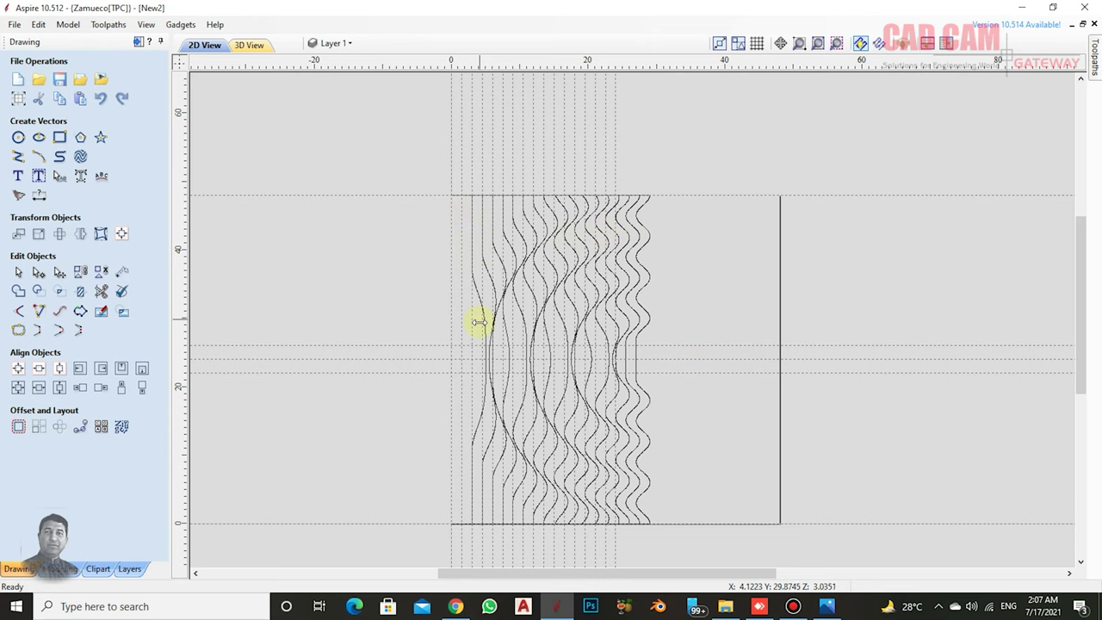
pyautogui.scroll(1, 479, 321)
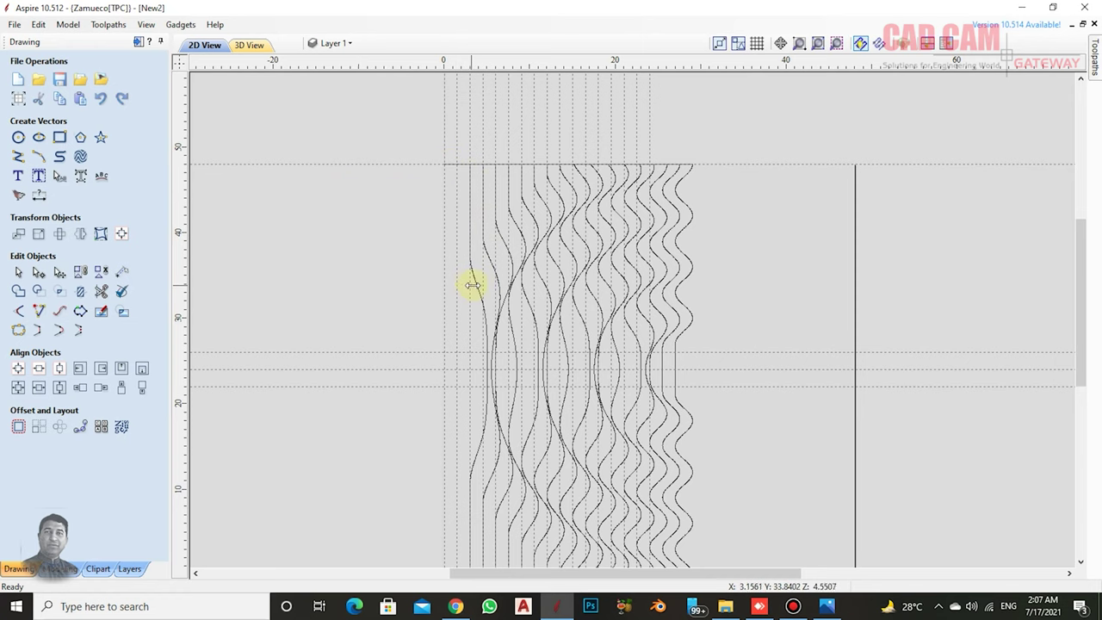
# - Clear all guide lines from the 2D view
pyautogui.scroll(1, 472, 285)
pyautogui.scroll(-1, 468, 221)
pyautogui.scroll(-1, 465, 217)
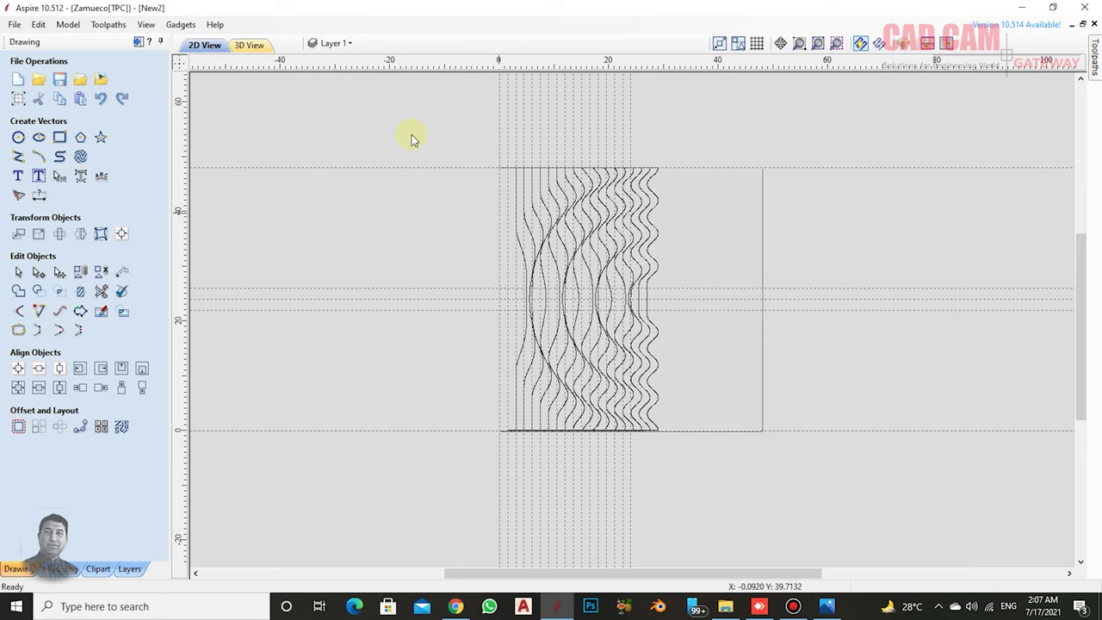
pyautogui.click(184, 63)
pyautogui.scroll(1, 490, 177)
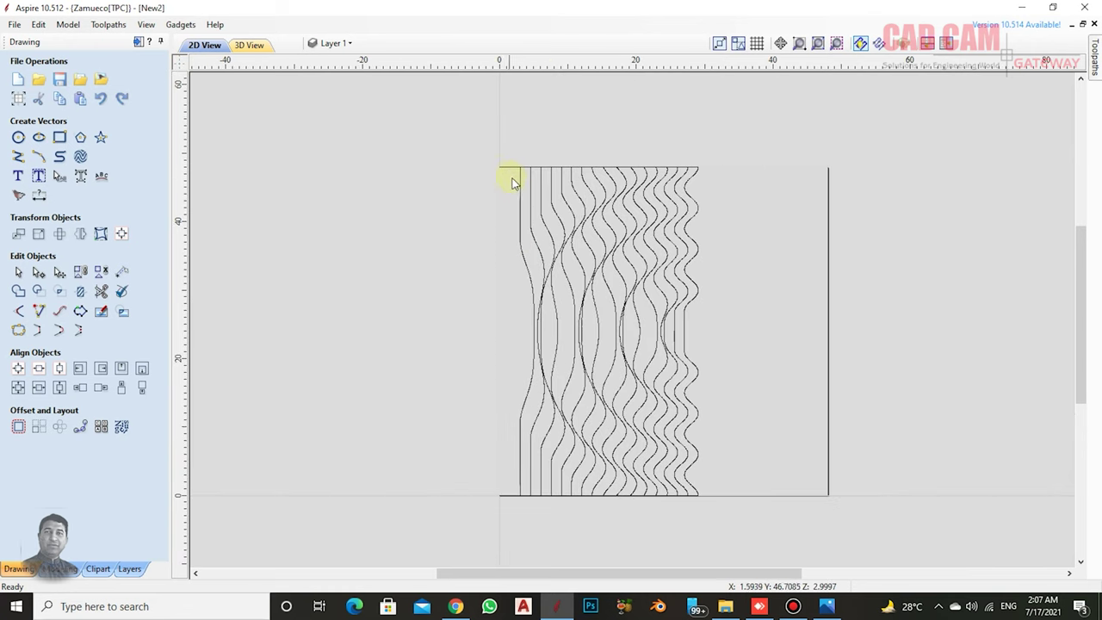
# - Move the first three profile slices out to the left, side by side
pyautogui.click(519, 180)
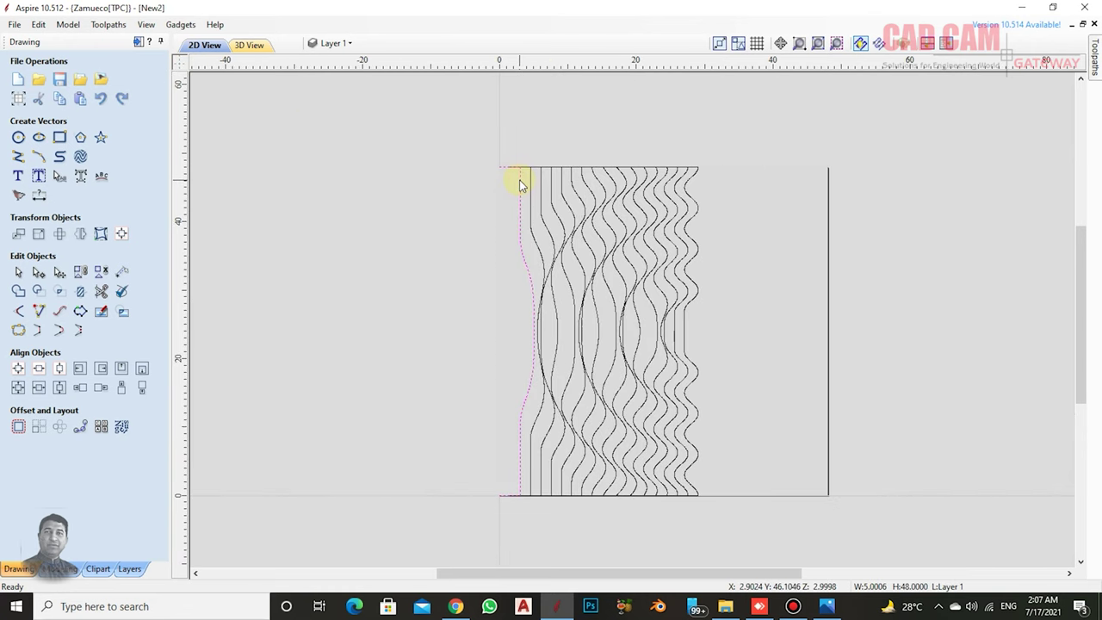
pyautogui.click(80, 271)
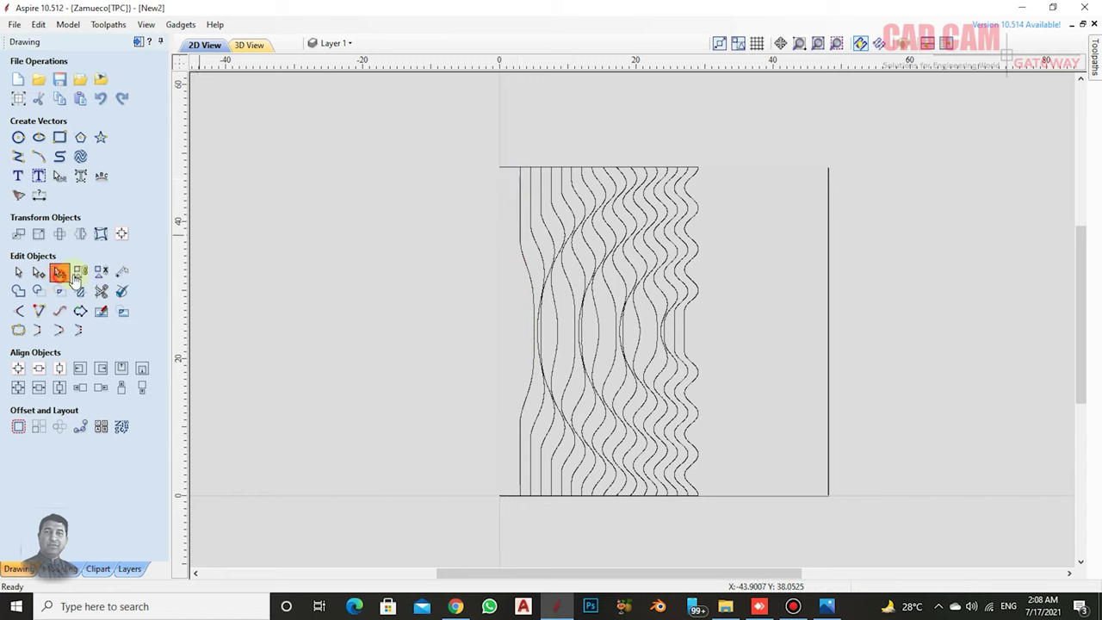
pyautogui.moveTo(521, 242)
pyautogui.mouseDown()
pyautogui.moveTo(252, 249)
pyautogui.moveTo(262, 234)
pyautogui.mouseUp()
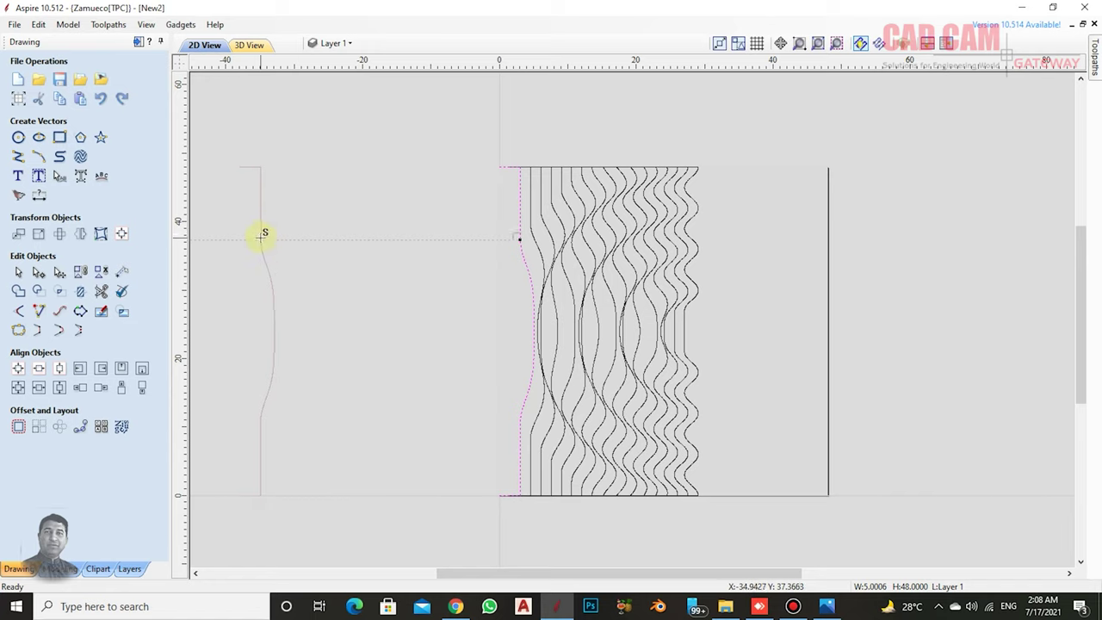
pyautogui.moveTo(262, 236); pyautogui.dragTo(262, 236)
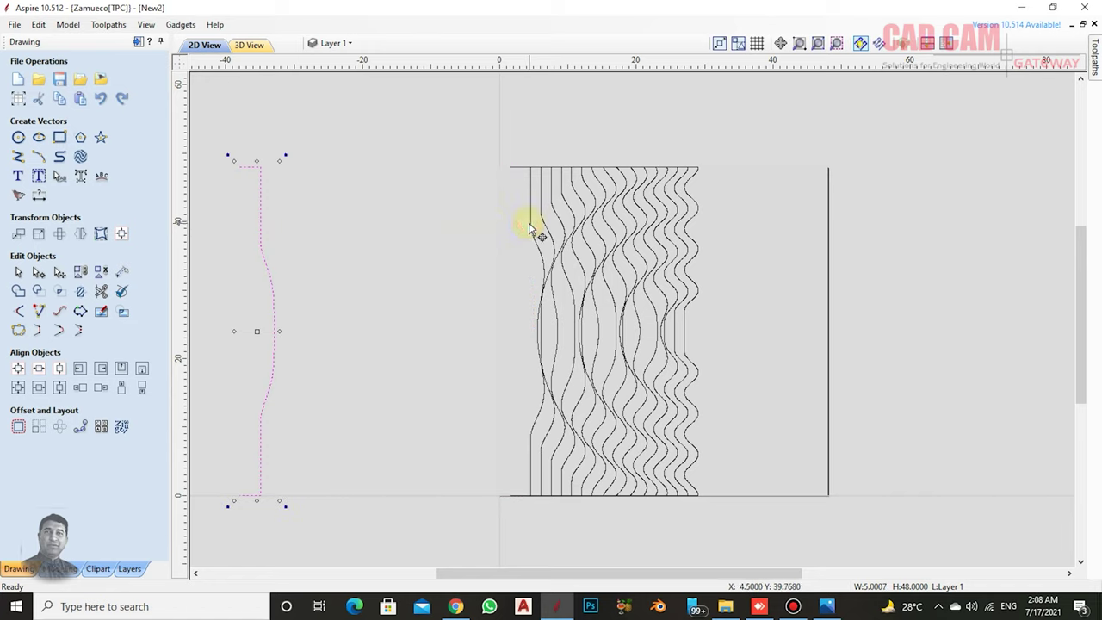
pyautogui.moveTo(527, 225); pyautogui.dragTo(312, 241)
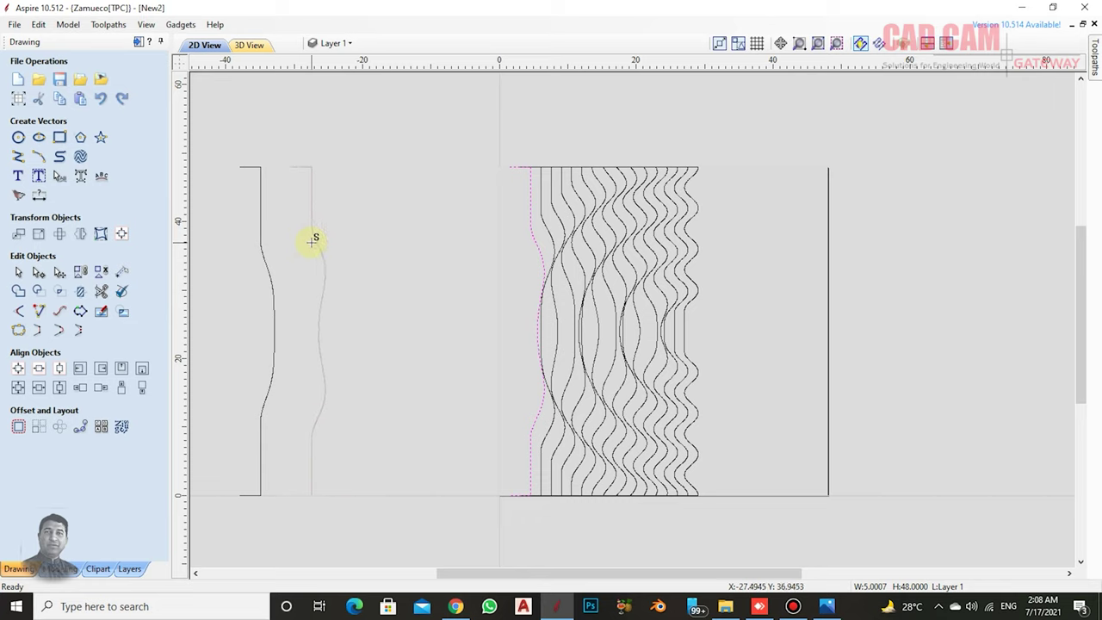
pyautogui.moveTo(311, 241); pyautogui.dragTo(299, 241)
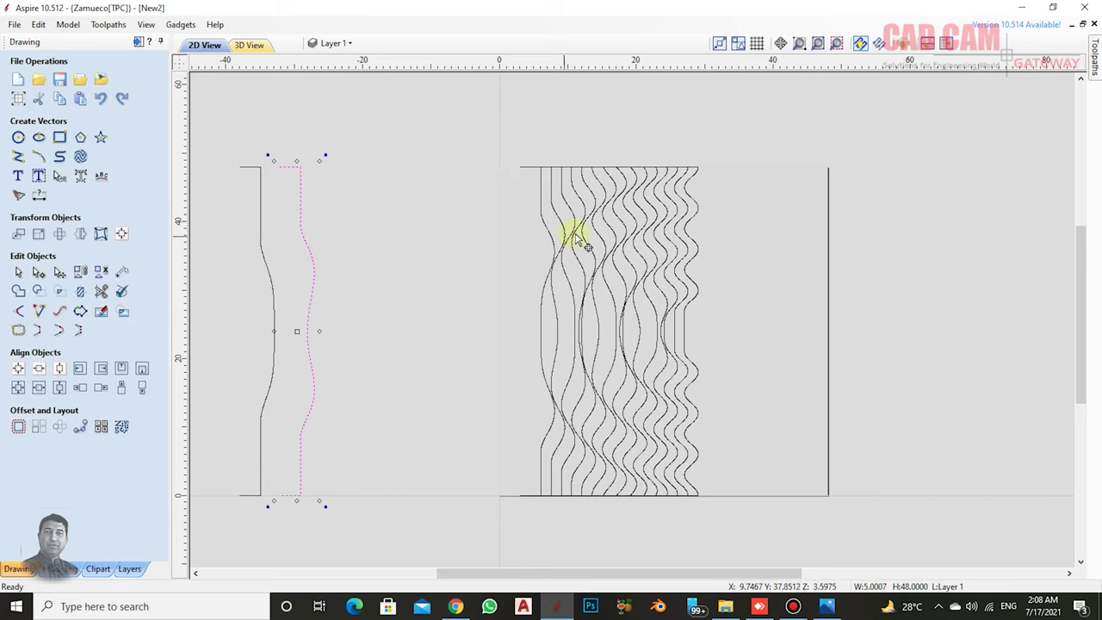
pyautogui.moveTo(540, 221); pyautogui.dragTo(348, 226)
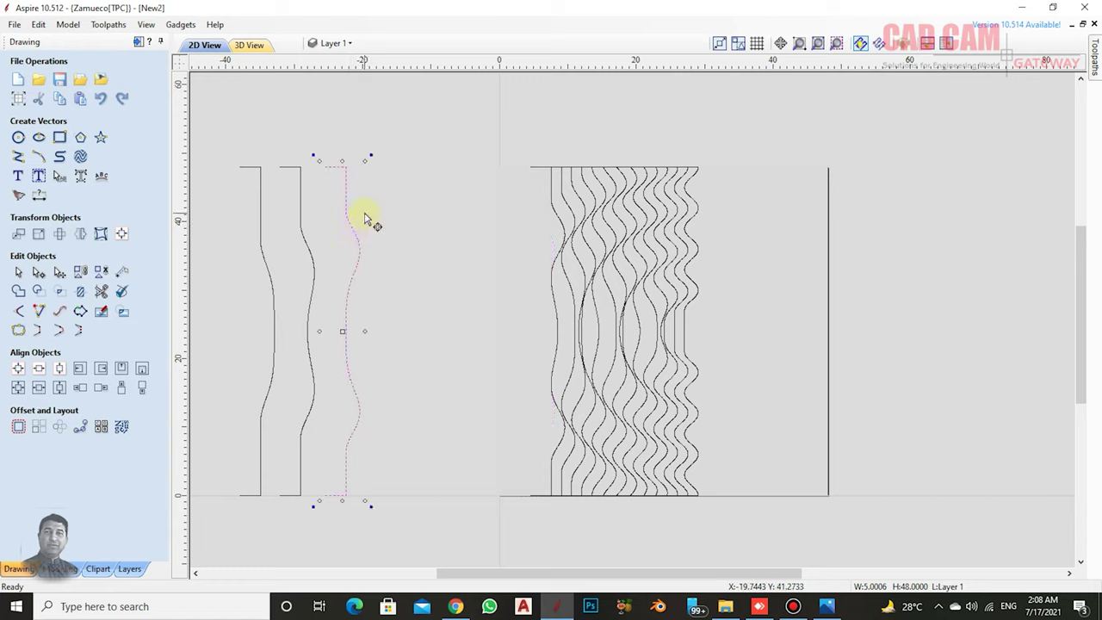
# - Close the first moved slices with straight lines, then pick the next wavy slice
pyautogui.click(256, 169)
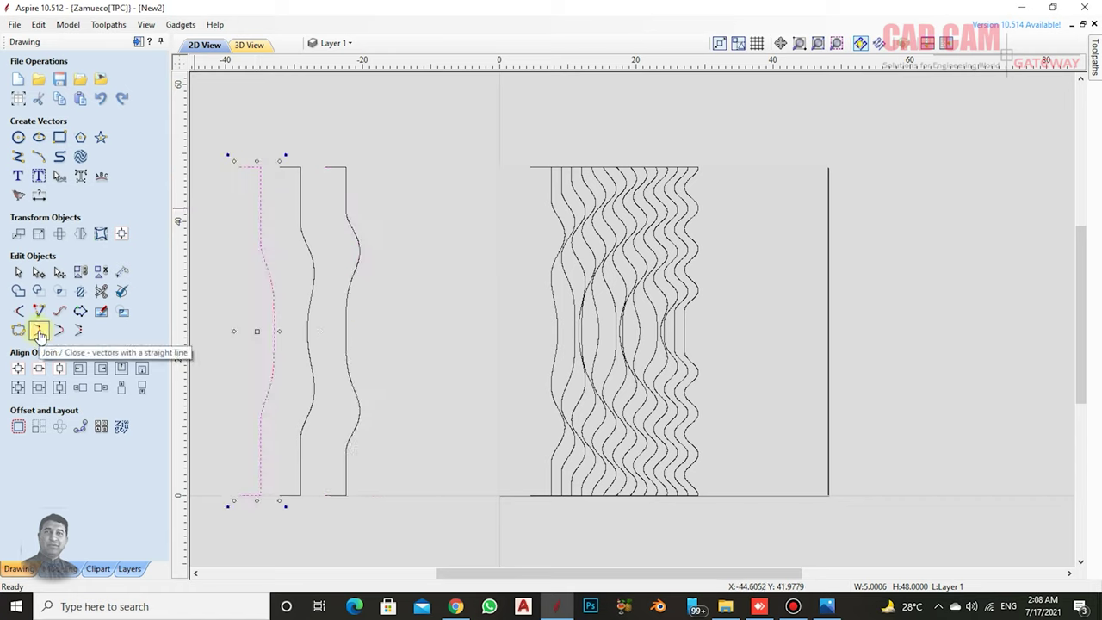
pyautogui.click(38, 332)
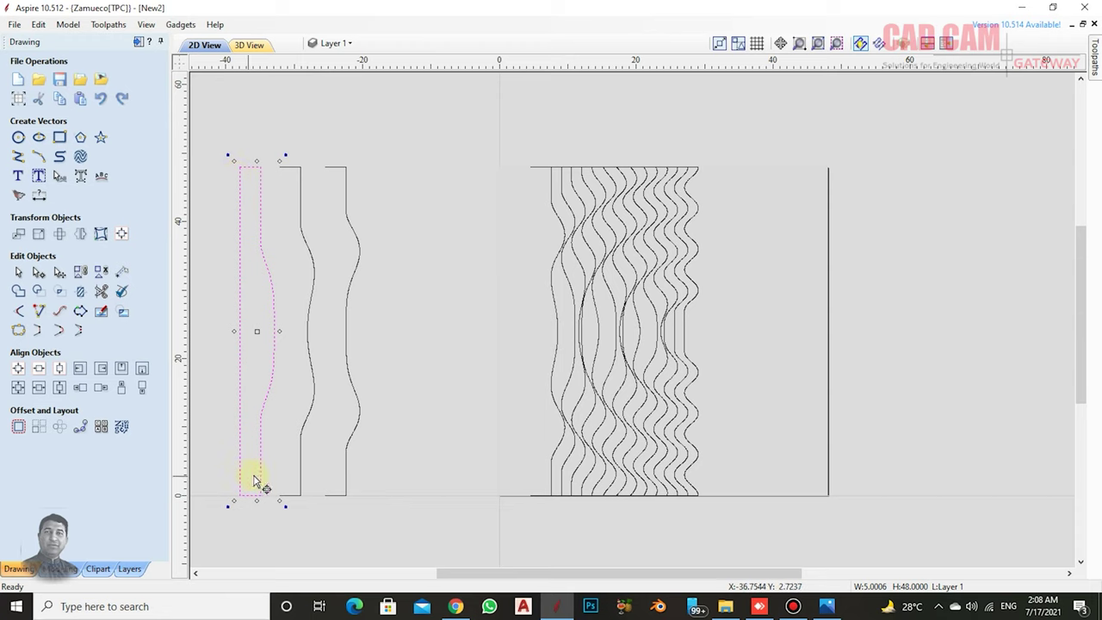
pyautogui.click(303, 226)
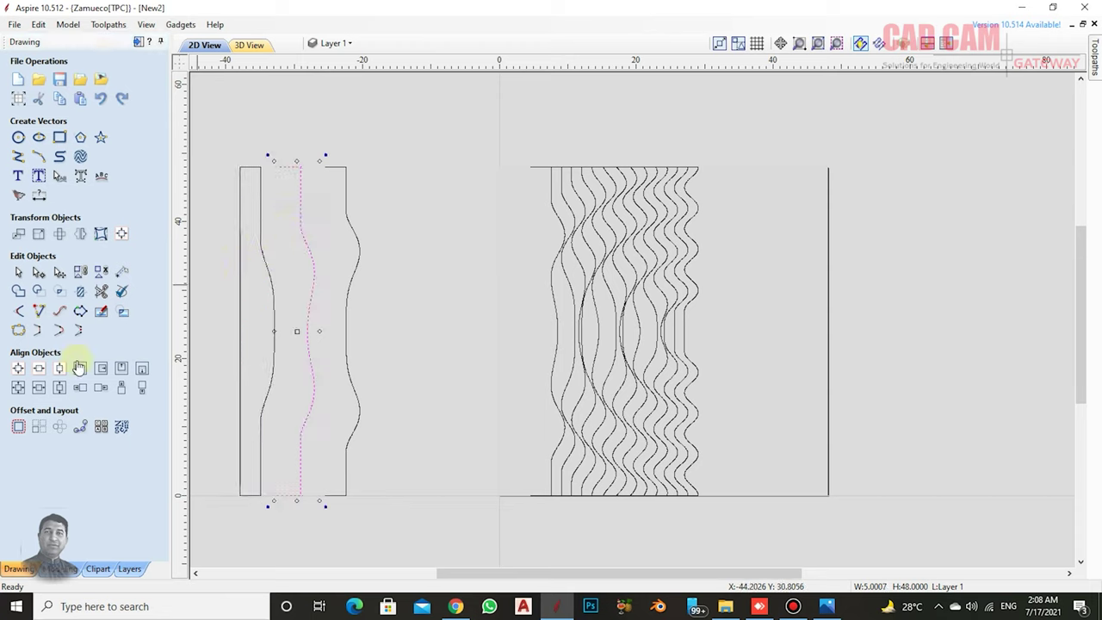
pyautogui.click(346, 179)
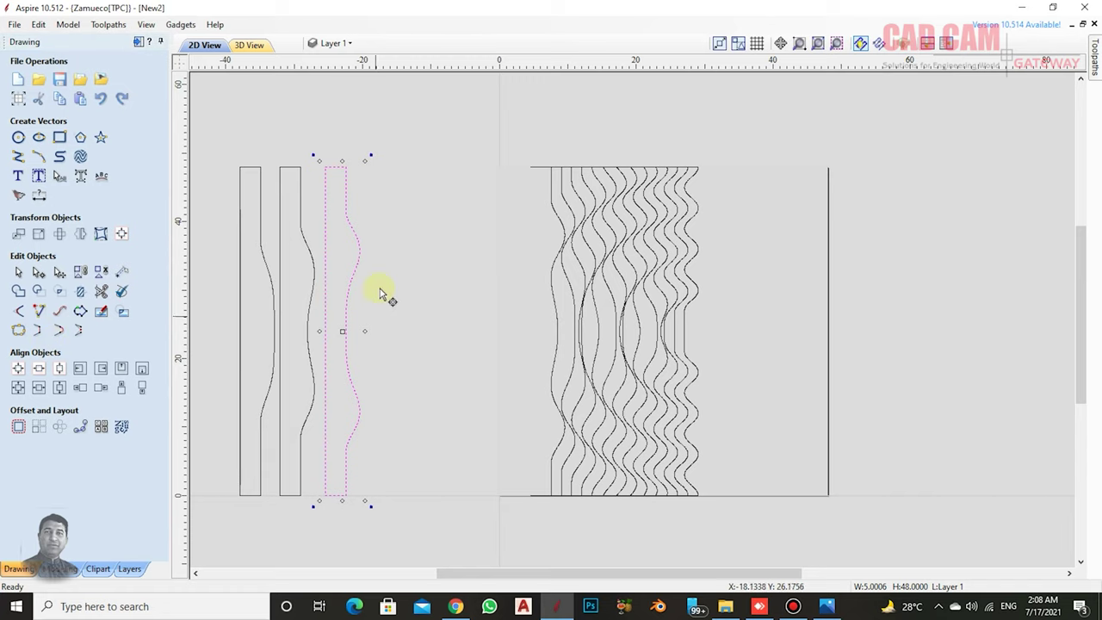
pyautogui.click(552, 178)
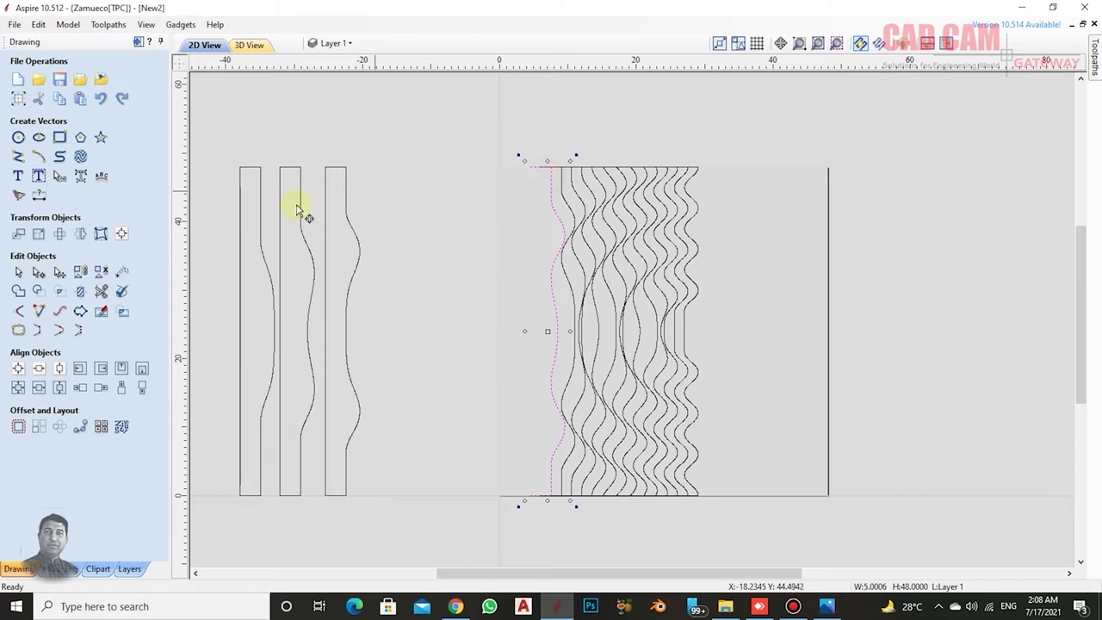
# - Close the next wavy slices into strips and line them up in the left row
pyautogui.click(38, 333)
pyautogui.click(558, 301)
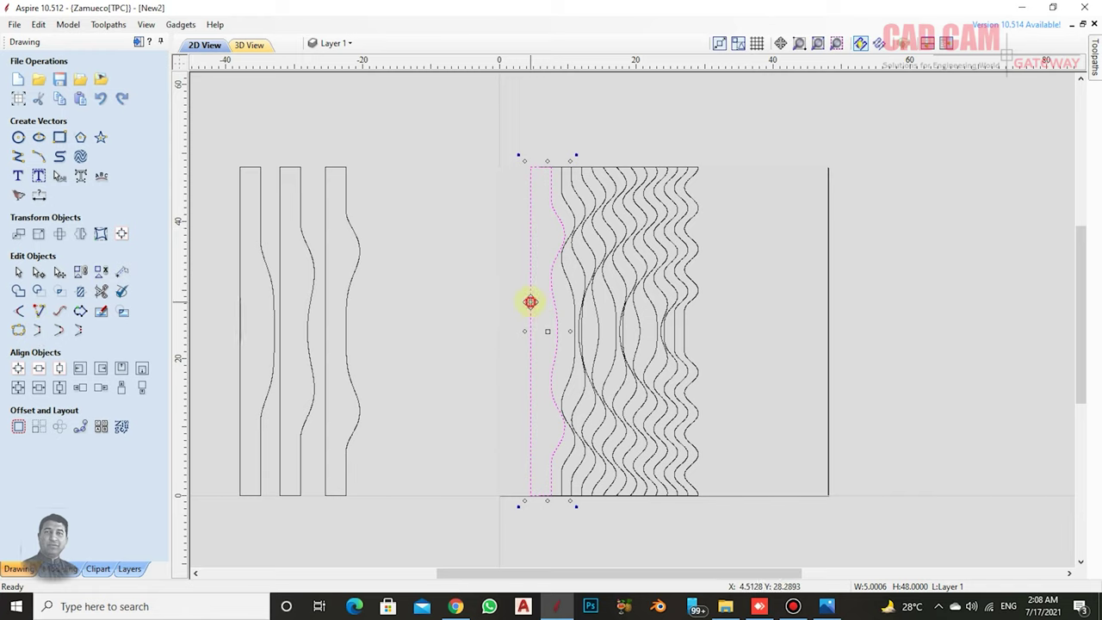
pyautogui.moveTo(528, 302); pyautogui.dragTo(366, 332)
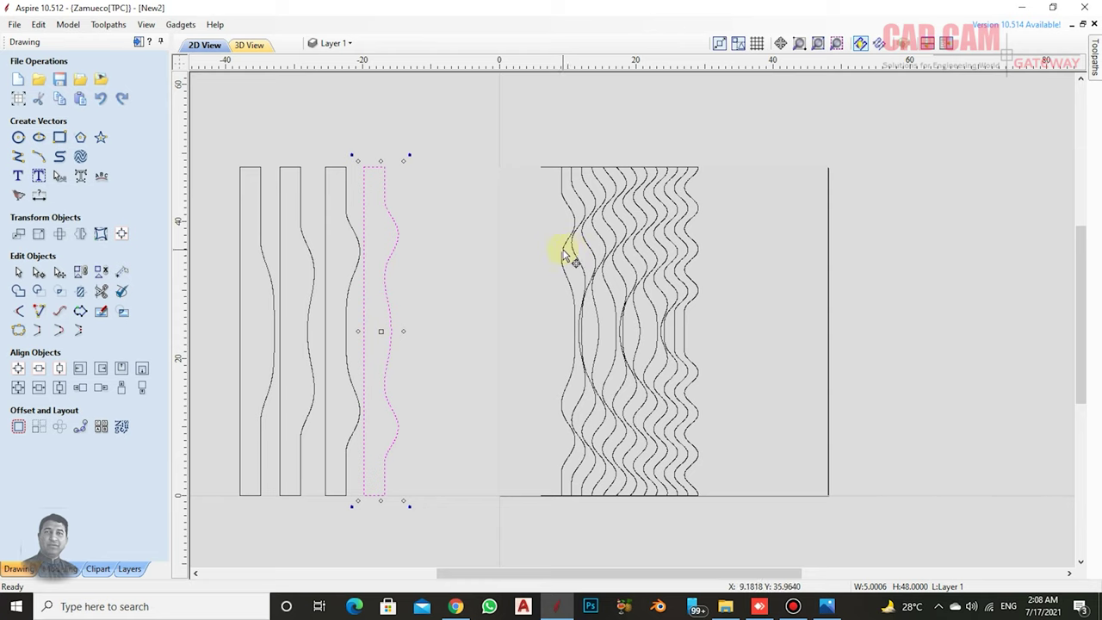
pyautogui.click(564, 254)
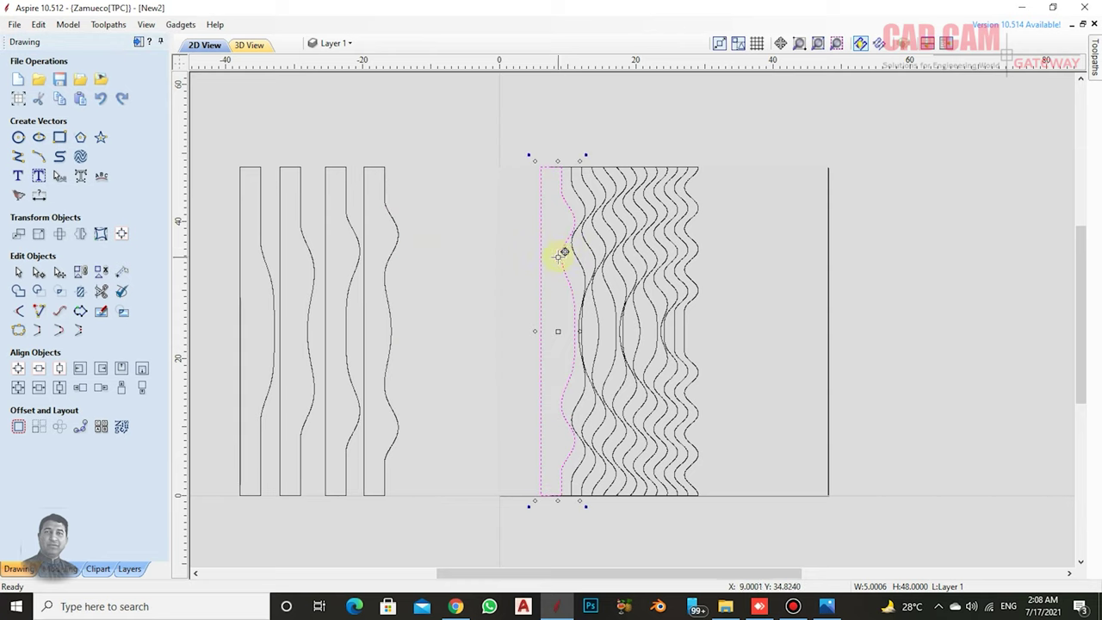
pyautogui.moveTo(560, 255); pyautogui.dragTo(422, 261)
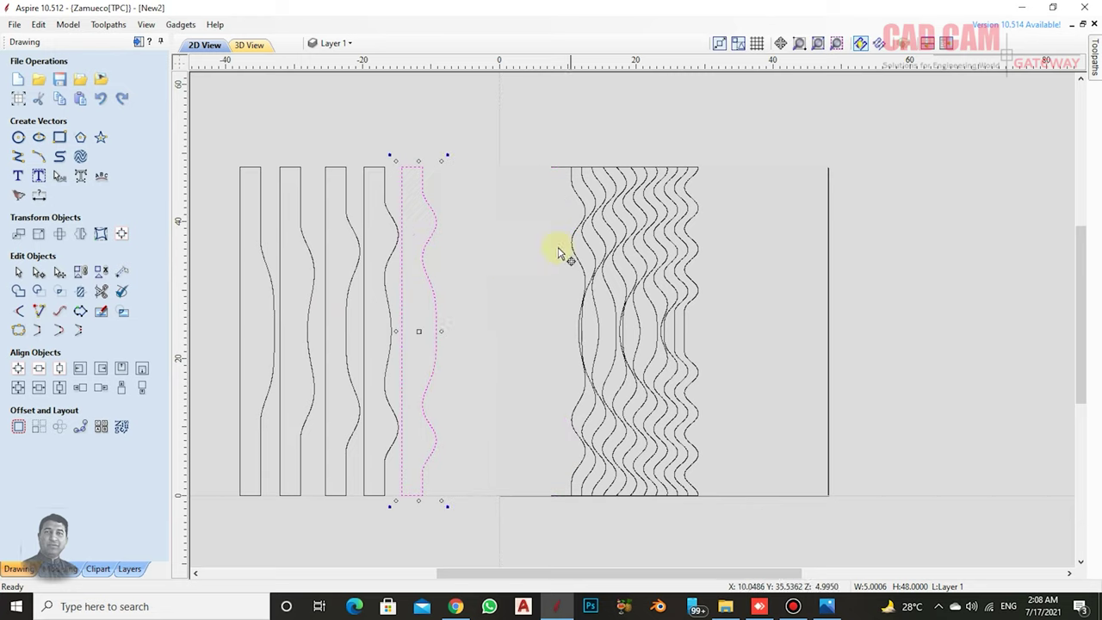
pyautogui.click(584, 197)
pyautogui.moveTo(583, 197); pyautogui.dragTo(499, 278)
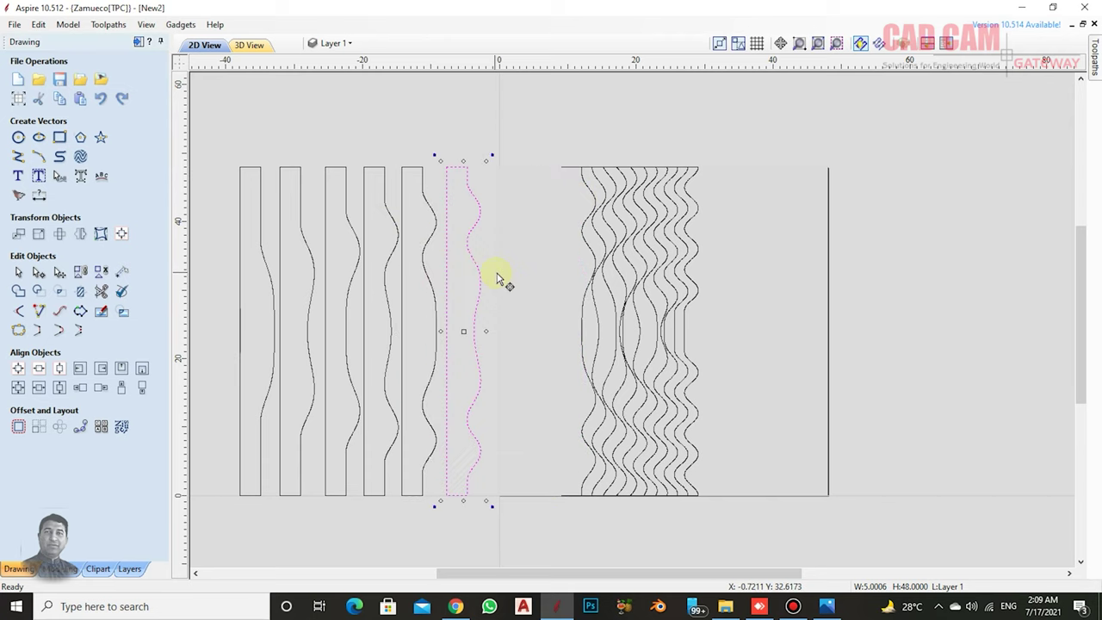
pyautogui.moveTo(592, 289); pyautogui.dragTo(506, 289)
pyautogui.click(597, 177)
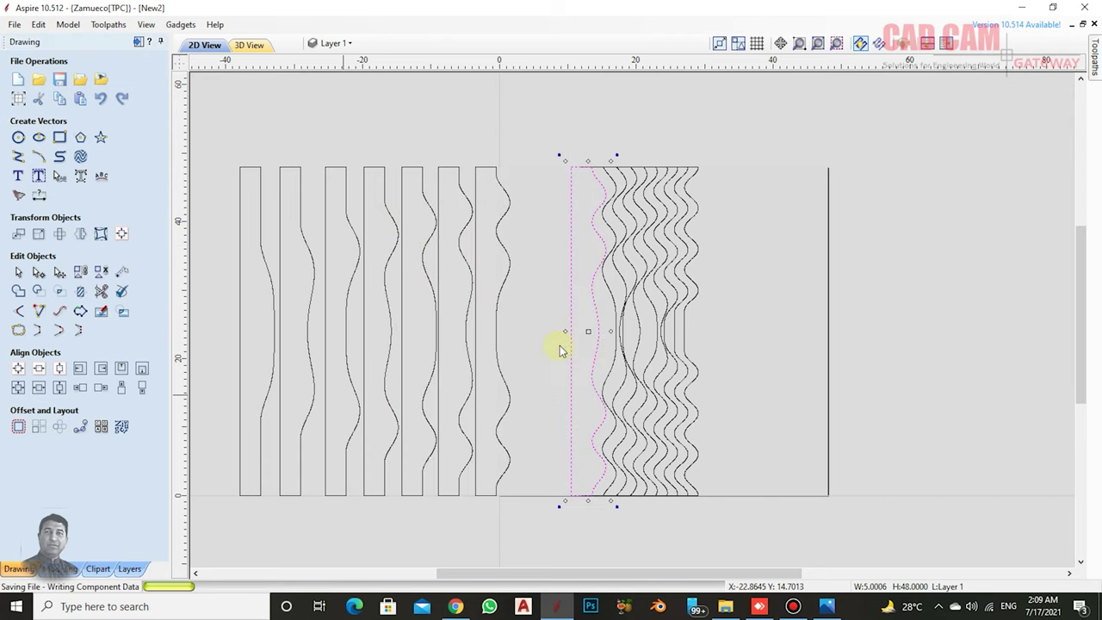
pyautogui.moveTo(574, 329)
pyautogui.mouseDown()
pyautogui.moveTo(519, 318)
pyautogui.moveTo(551, 305)
pyautogui.mouseUp()
# - Move the leftover wavy lines into a group on the right, undoing a stray strip move
pyautogui.click(585, 203)
pyautogui.moveTo(585, 204)
pyautogui.mouseDown()
pyautogui.moveTo(873, 216)
pyautogui.moveTo(880, 300)
pyautogui.mouseUp()
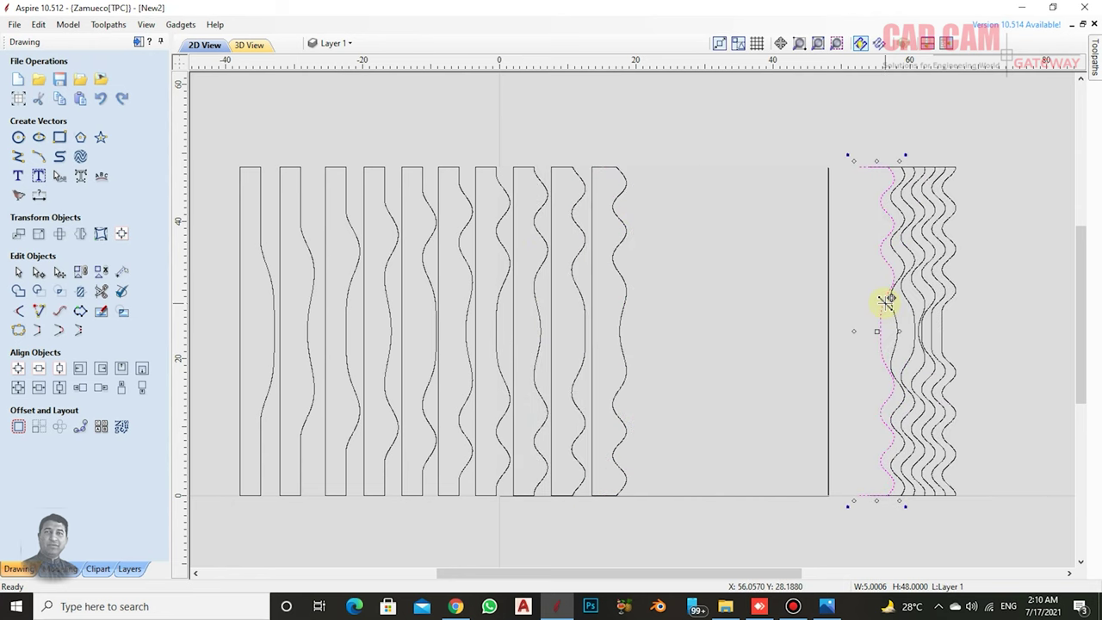
pyautogui.click(662, 258)
pyautogui.moveTo(693, 293); pyautogui.dragTo(903, 184)
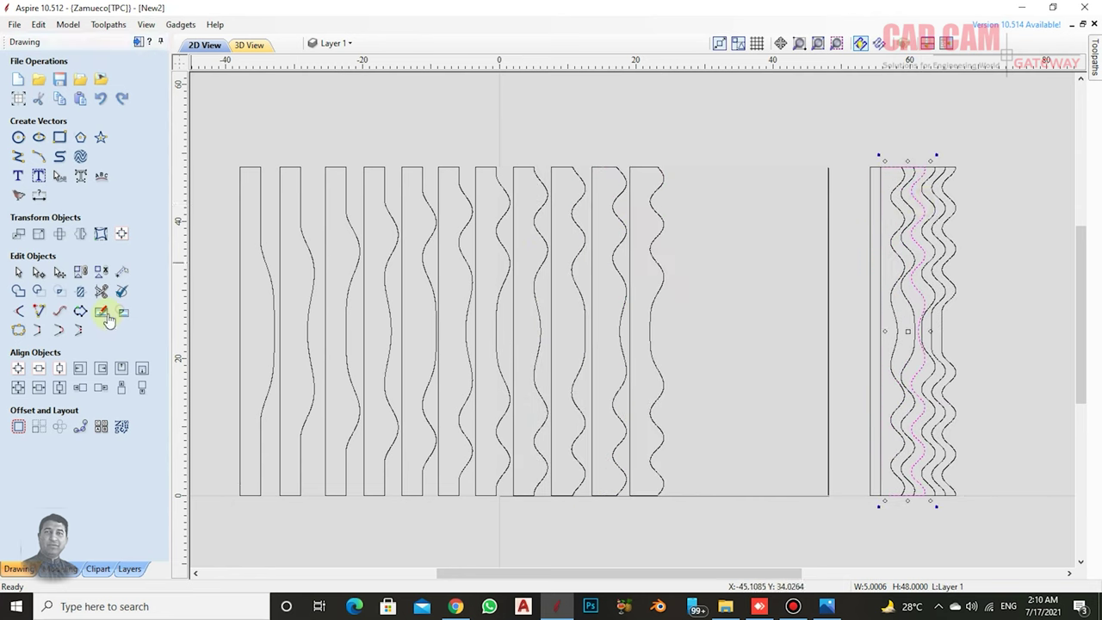
pyautogui.hotkey('ctrl', 'z')
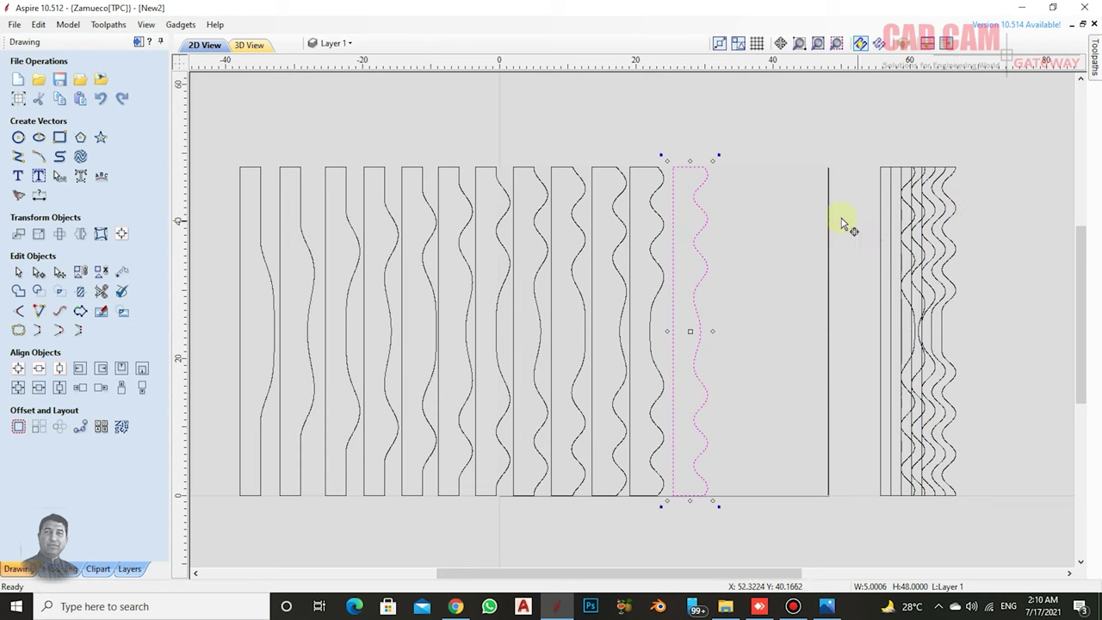
pyautogui.click(827, 219)
pyautogui.scroll(-2, 816, 211)
# - Select the right-hand group of five wavy lines plus the twelve strips, excluding the job square
pyautogui.click(826, 409)
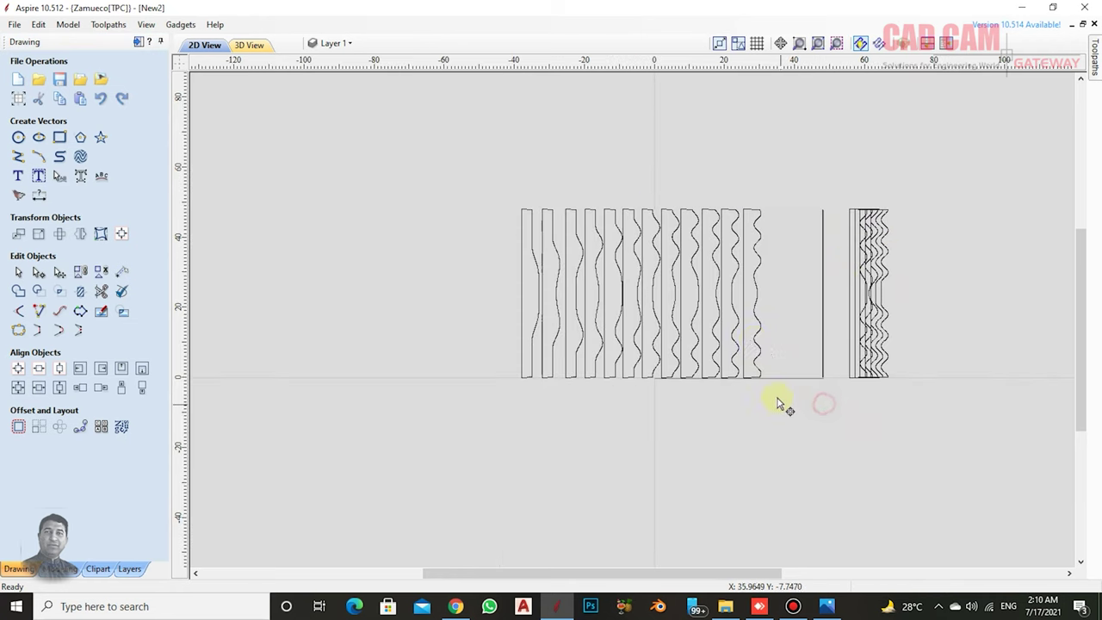
pyautogui.scroll(2, 729, 295)
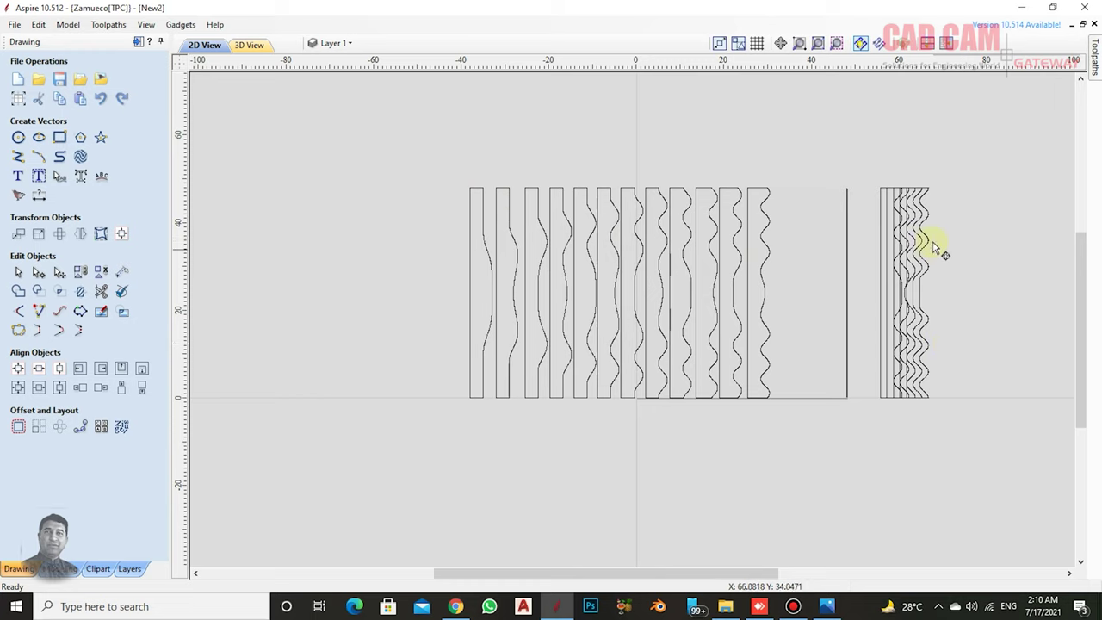
pyautogui.hotkey('ctrl', 'a')
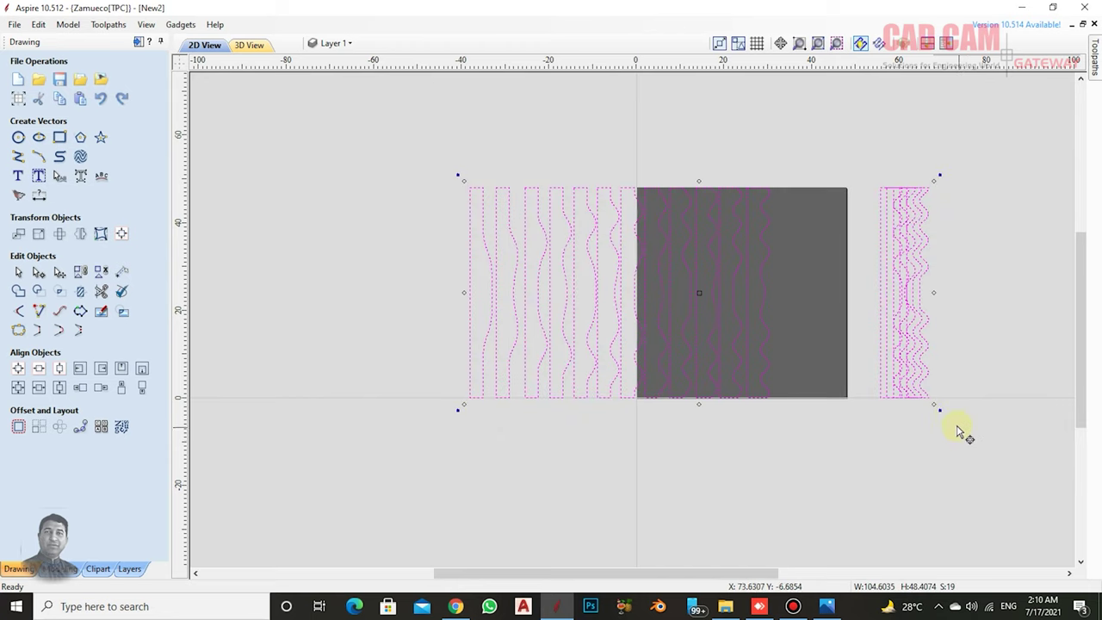
pyautogui.click(938, 410)
pyautogui.moveTo(856, 160); pyautogui.dragTo(947, 413)
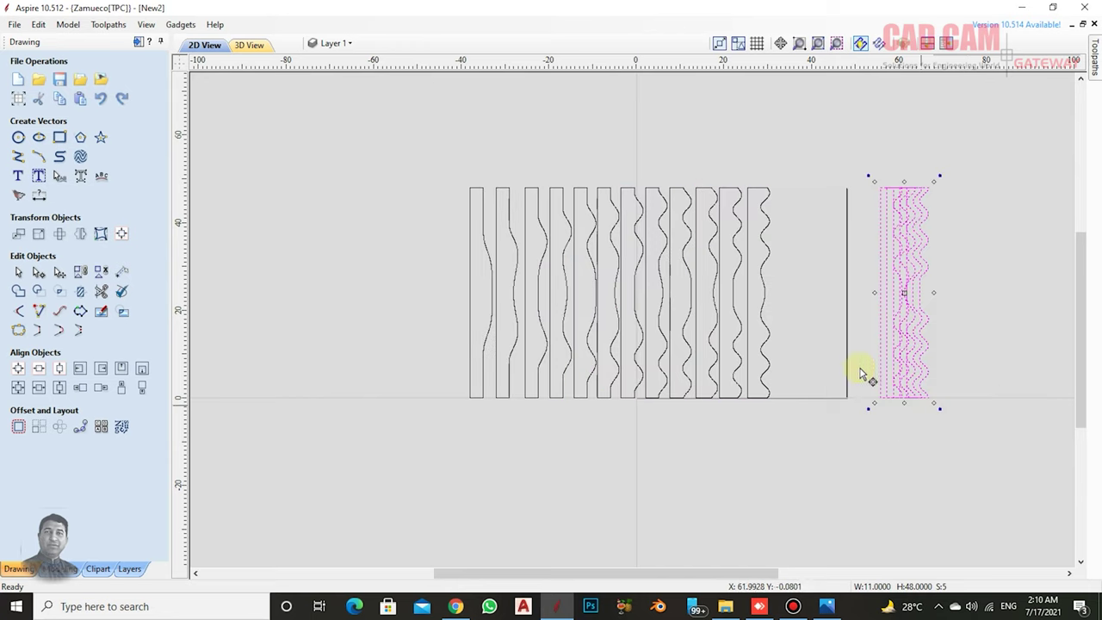
pyautogui.keyDown('shift'); pyautogui.moveTo(446, 322); pyautogui.dragTo(490, 316); pyautogui.keyUp('shift')
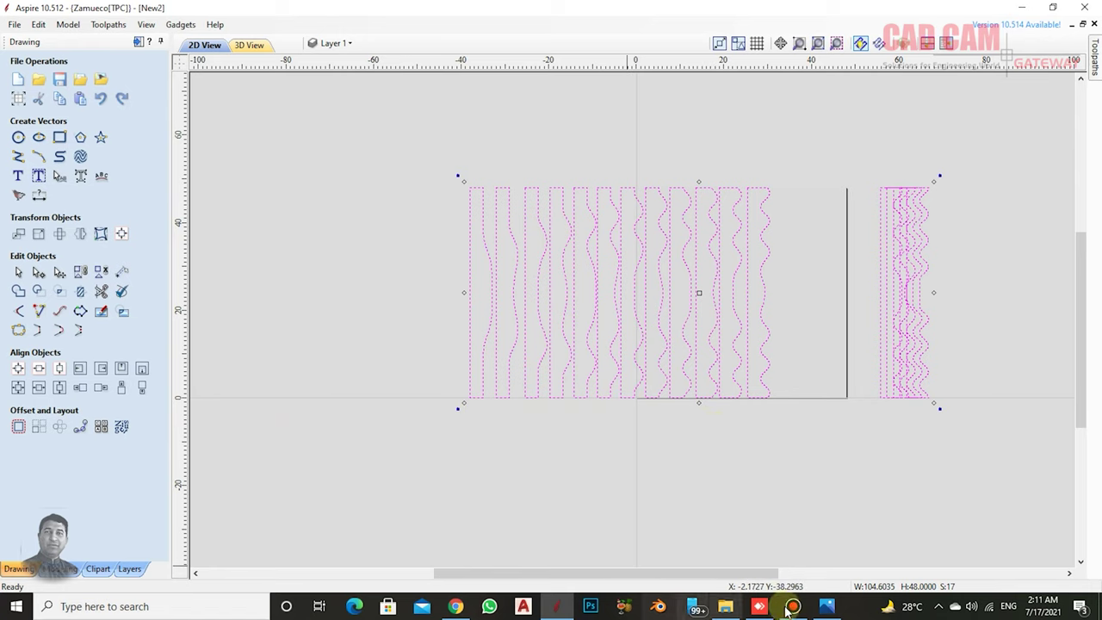
# - Launch a second Aspire 10.5 window from the taskbar and maximize it
pyautogui.rightClick(560, 611)
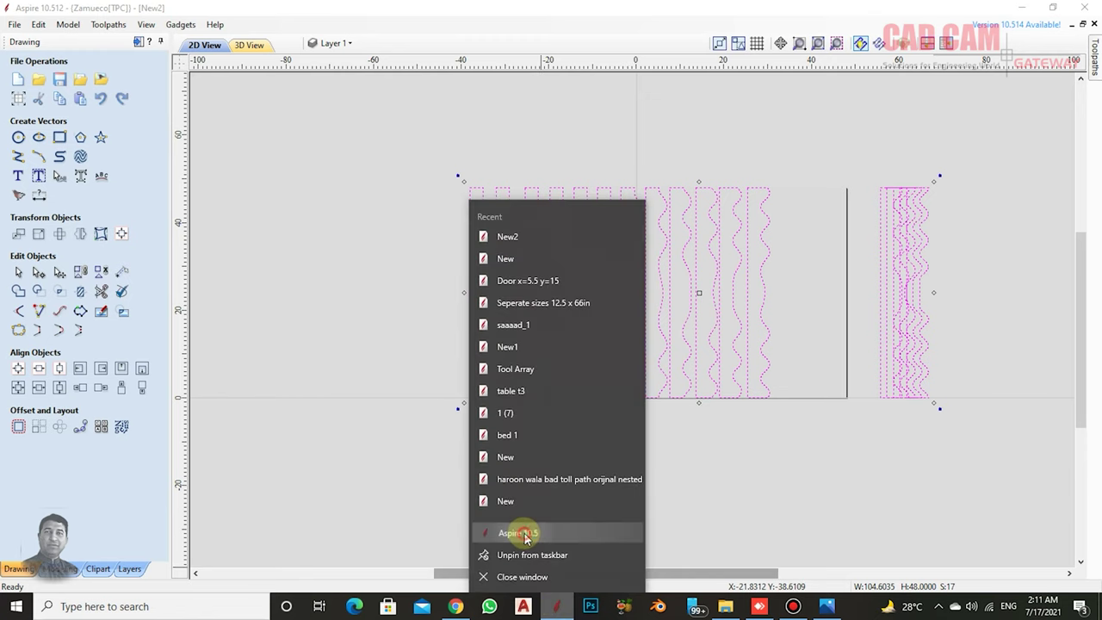
pyautogui.click(527, 542)
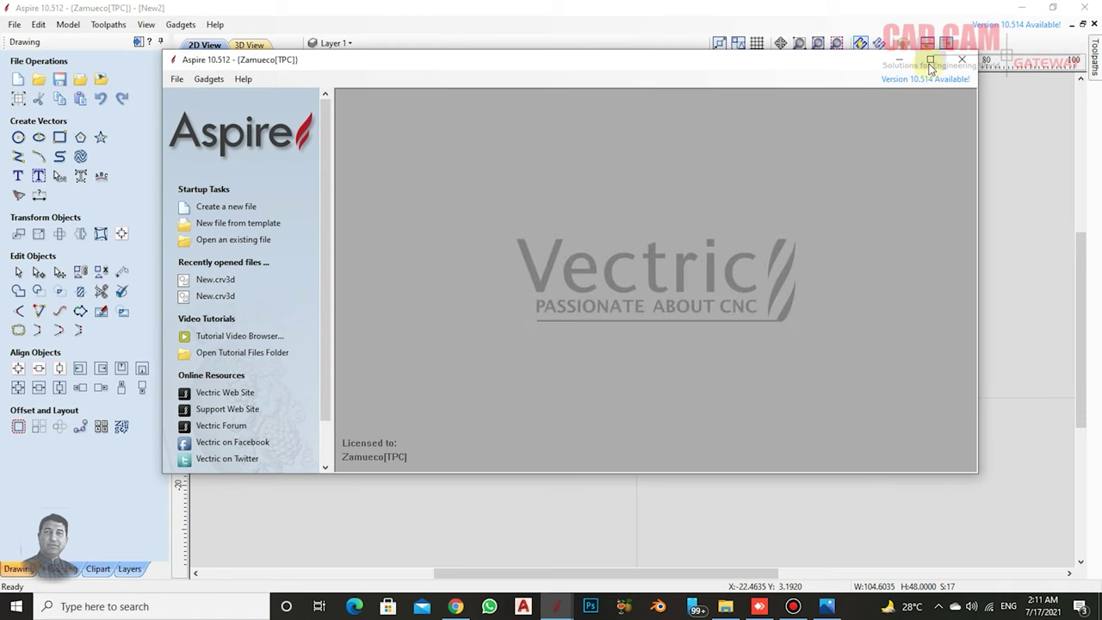
pyautogui.click(931, 60)
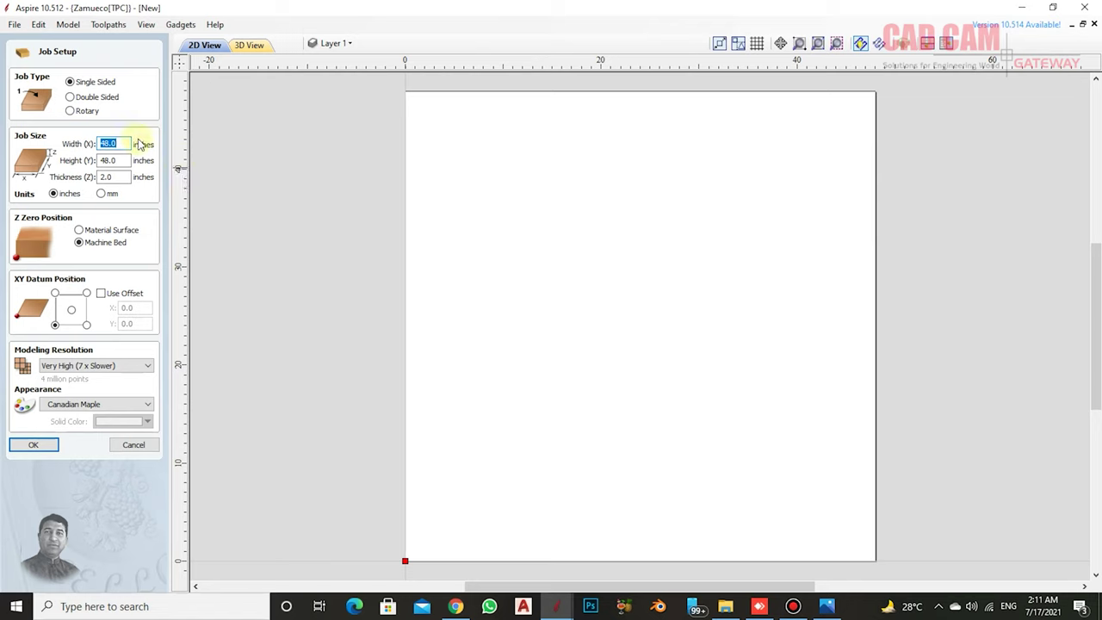
# - Set up the new job at 49 x 49 inches, 0.75 inches thick
pyautogui.write('49')
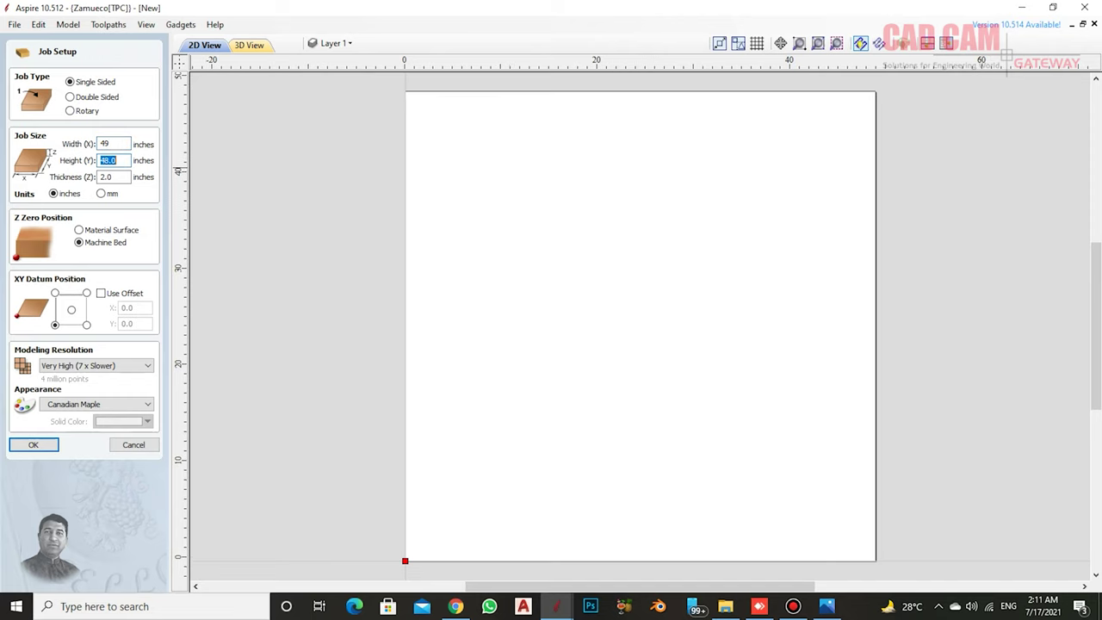
pyautogui.write('49')
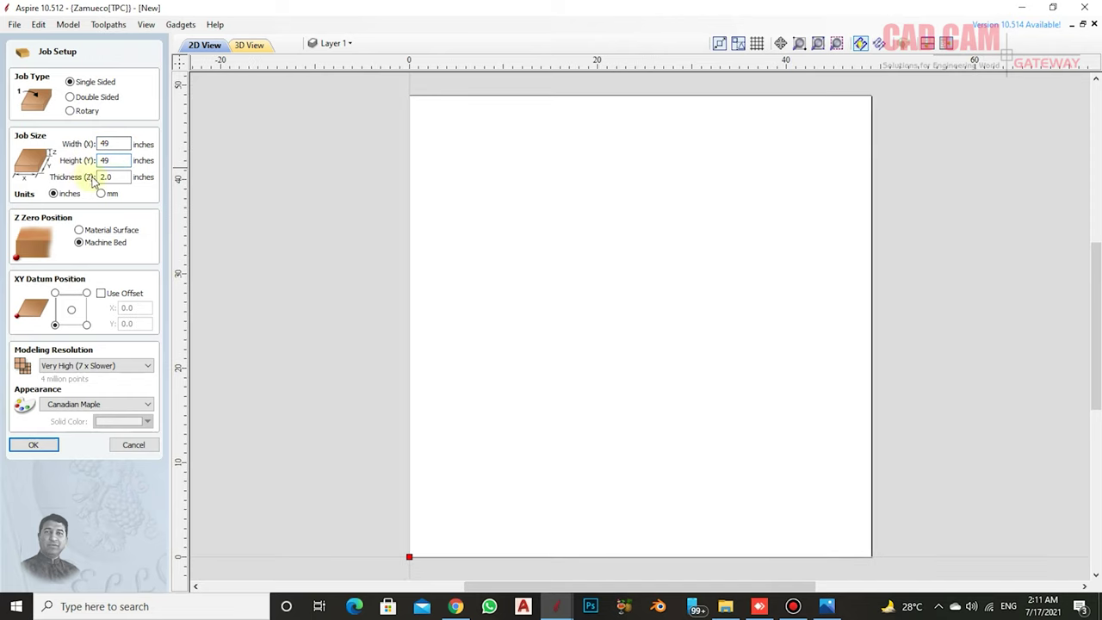
pyautogui.moveTo(121, 177); pyautogui.dragTo(67, 182)
pyautogui.write('.75')
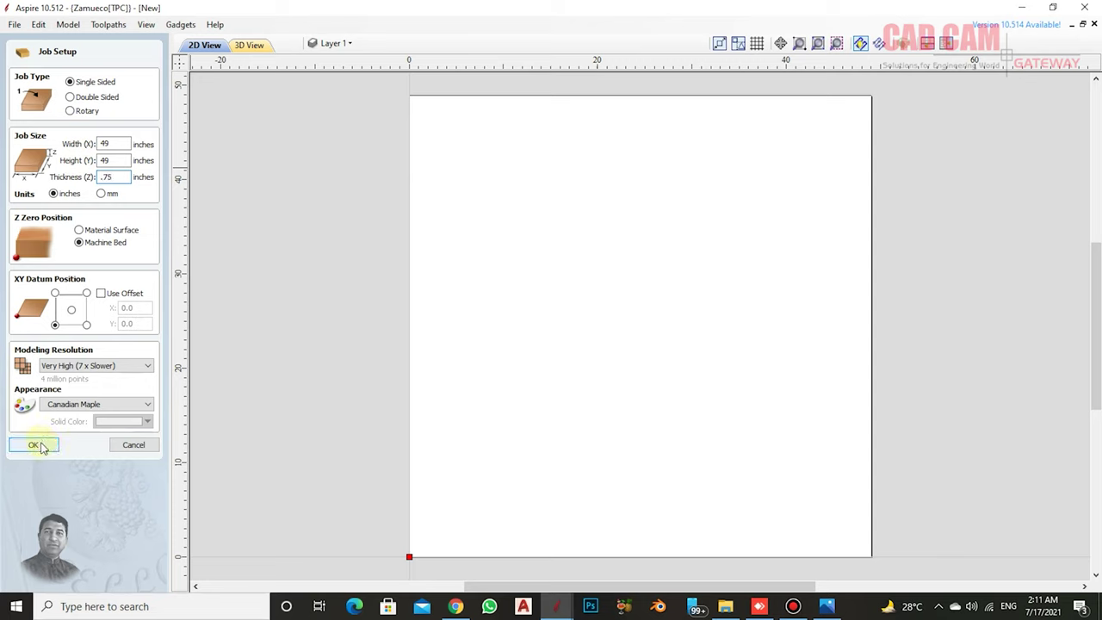
pyautogui.click(39, 445)
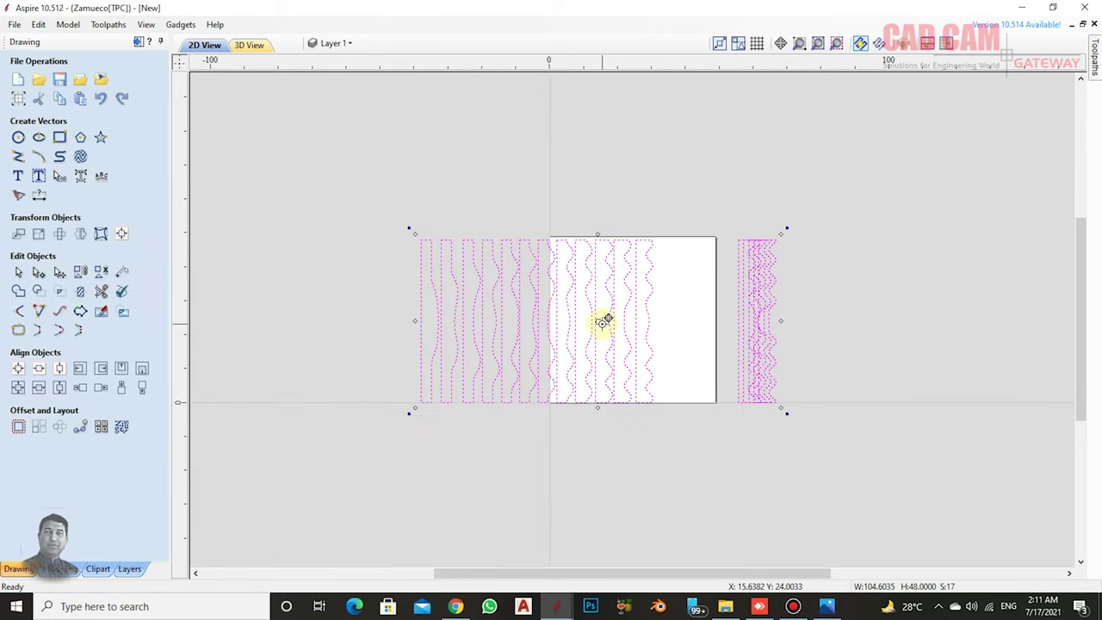
# - Drag the pasted slices below the job square and reopen Job Setup at the Height field
pyautogui.moveTo(600, 319); pyautogui.dragTo(764, 453)
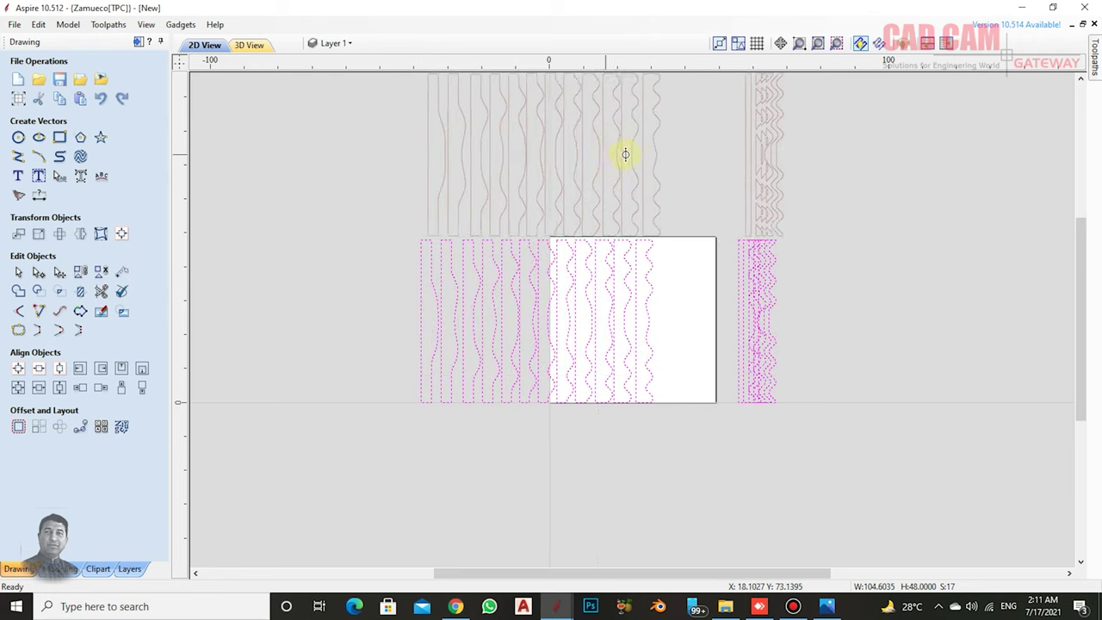
pyautogui.moveTo(764, 454); pyautogui.dragTo(629, 451)
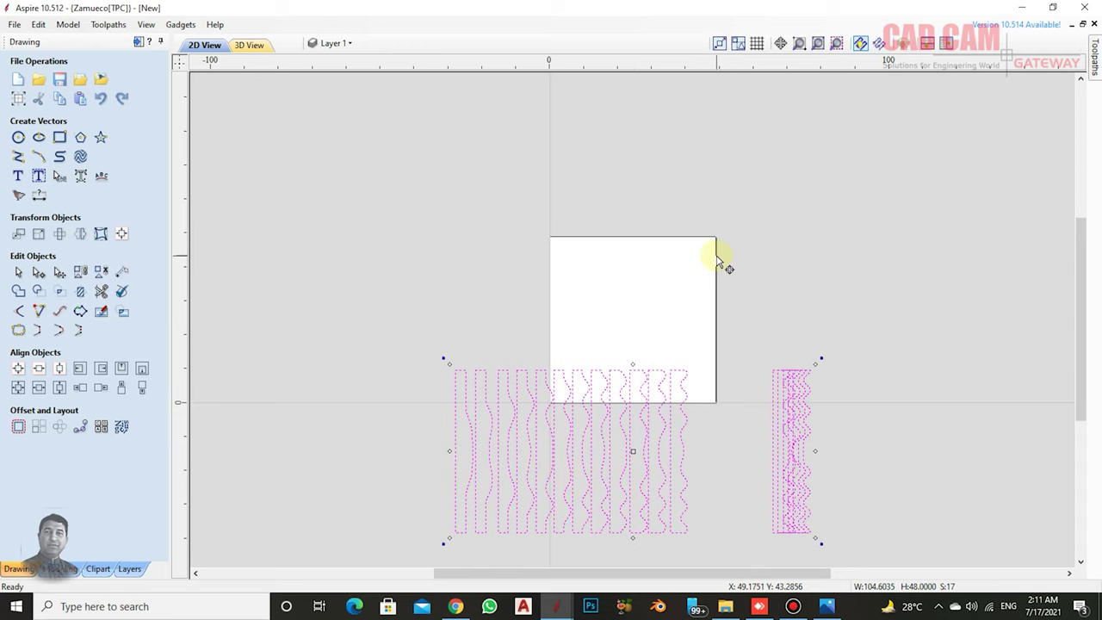
pyautogui.click(18, 98)
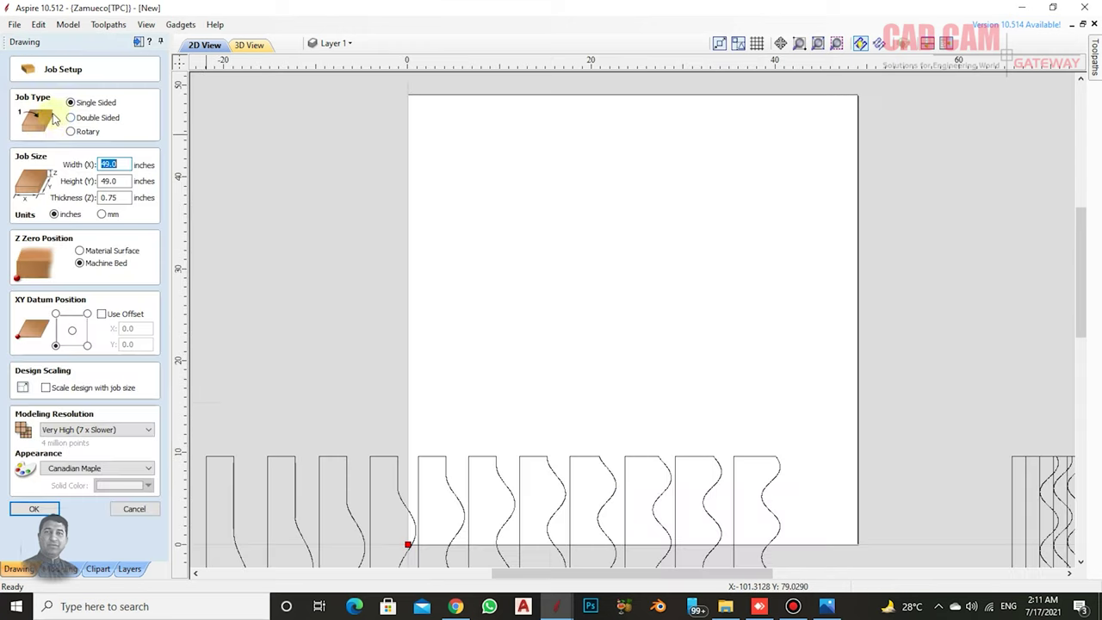
pyautogui.press('Tab')
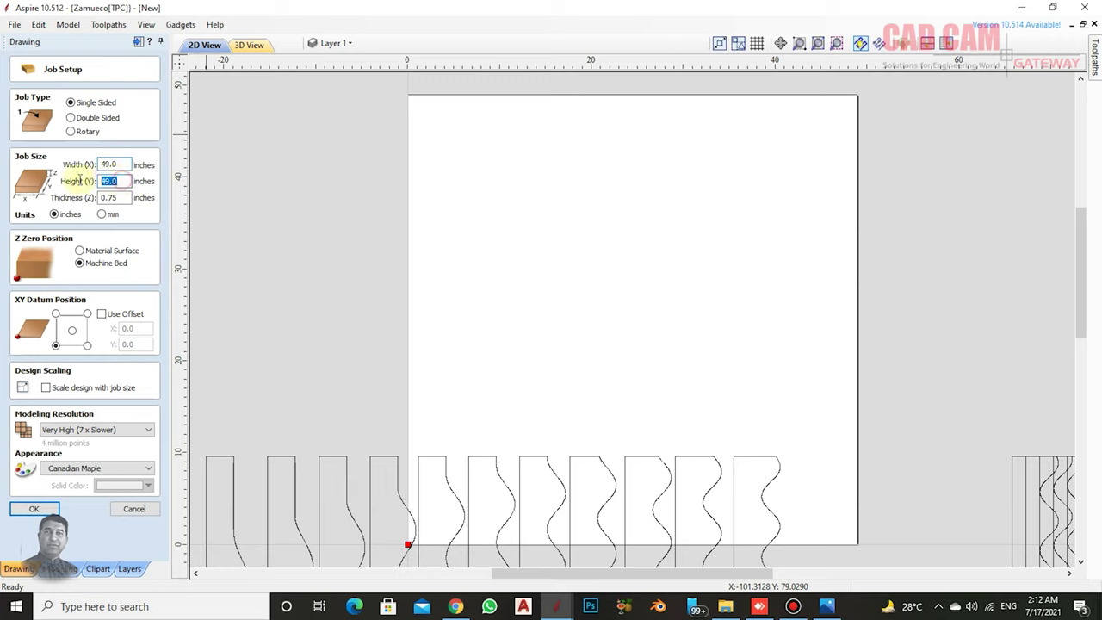
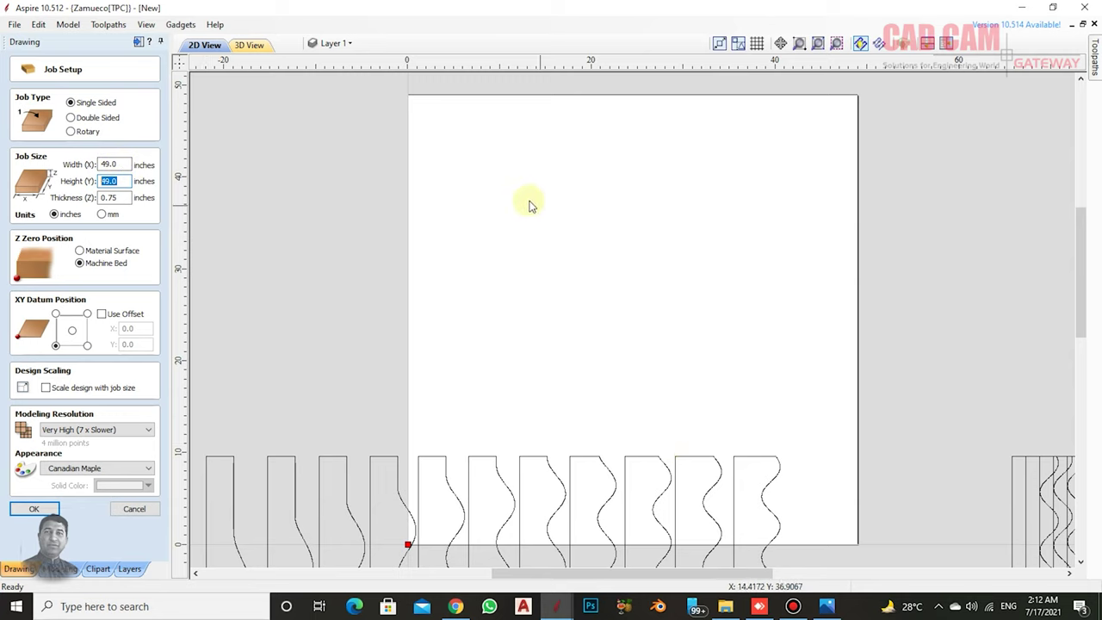
# - Set the job material to 48 in wide (X) by 96 in tall (Y)
pyautogui.doubleClick(112, 163)
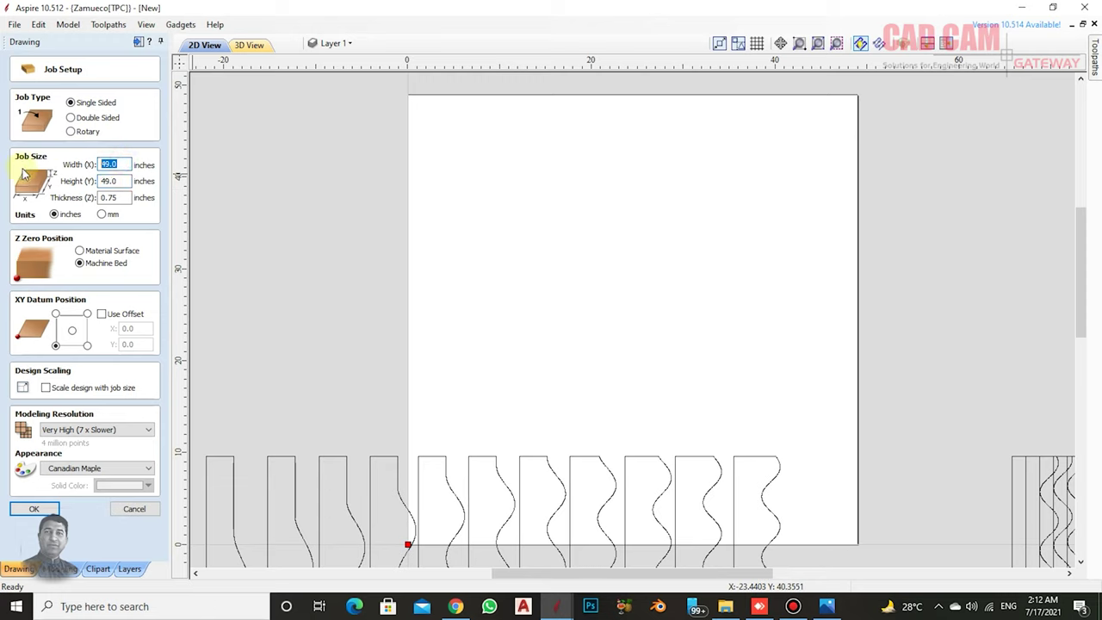
pyautogui.write('48')
pyautogui.press('Tab')
pyautogui.write('9')
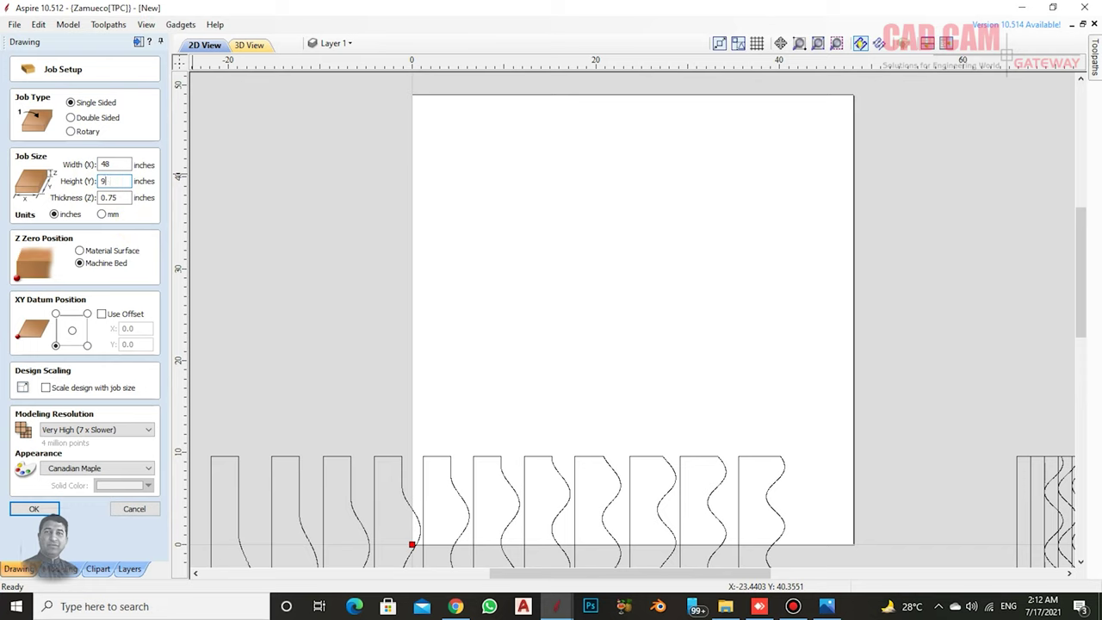
pyautogui.write('6')
pyautogui.press('Tab')
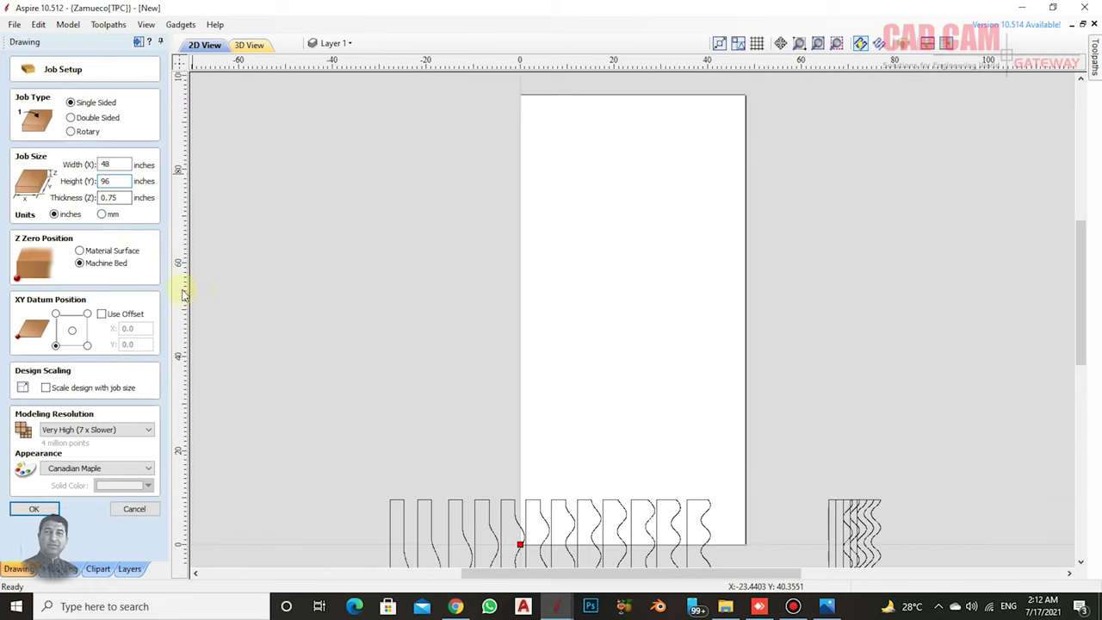
# - Accept the 48 x 96 job size and box-select all the wavy slat parts
pyautogui.click(47, 507)
pyautogui.scroll(-1, 495, 326)
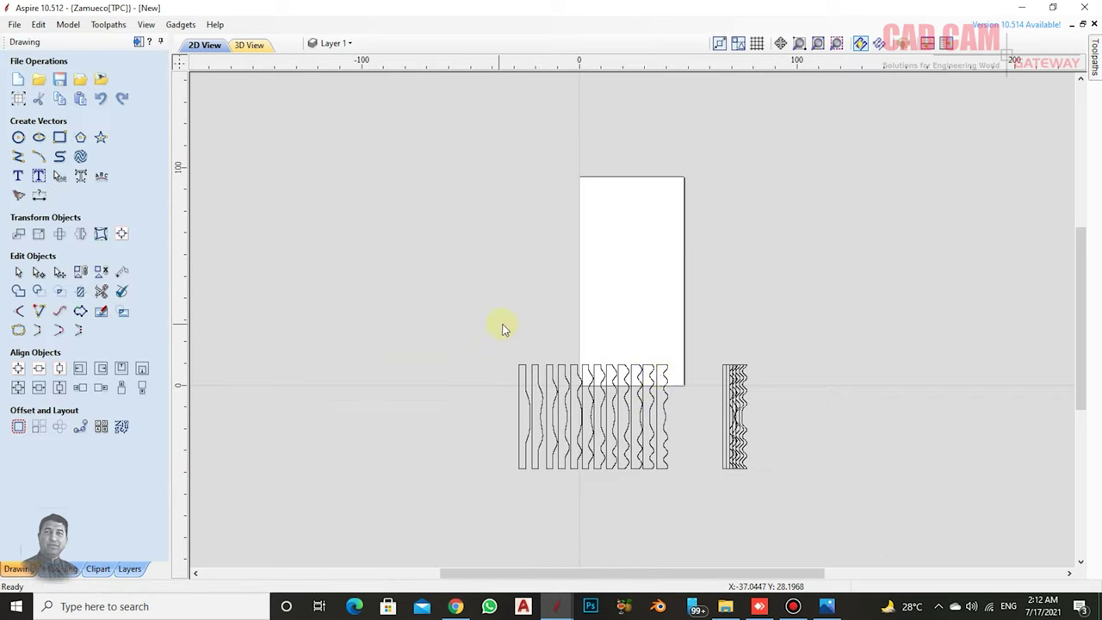
pyautogui.scroll(1, 760, 425)
pyautogui.moveTo(417, 326); pyautogui.dragTo(825, 506)
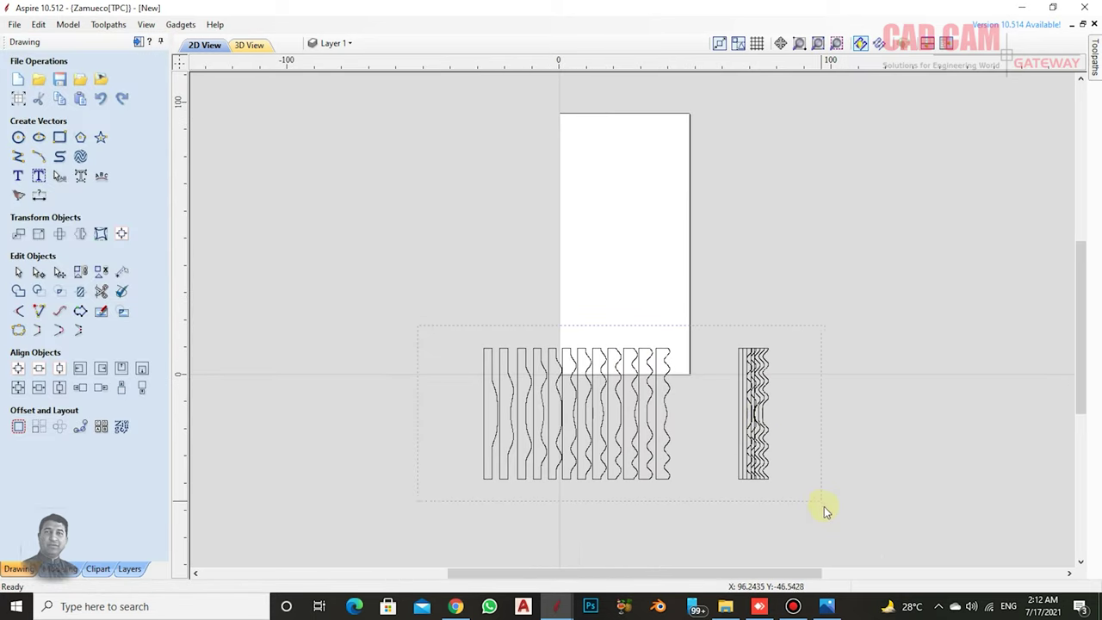
# - Preview a nest of the slats onto sheets, review it, then cancel the nest
pyautogui.click(123, 430)
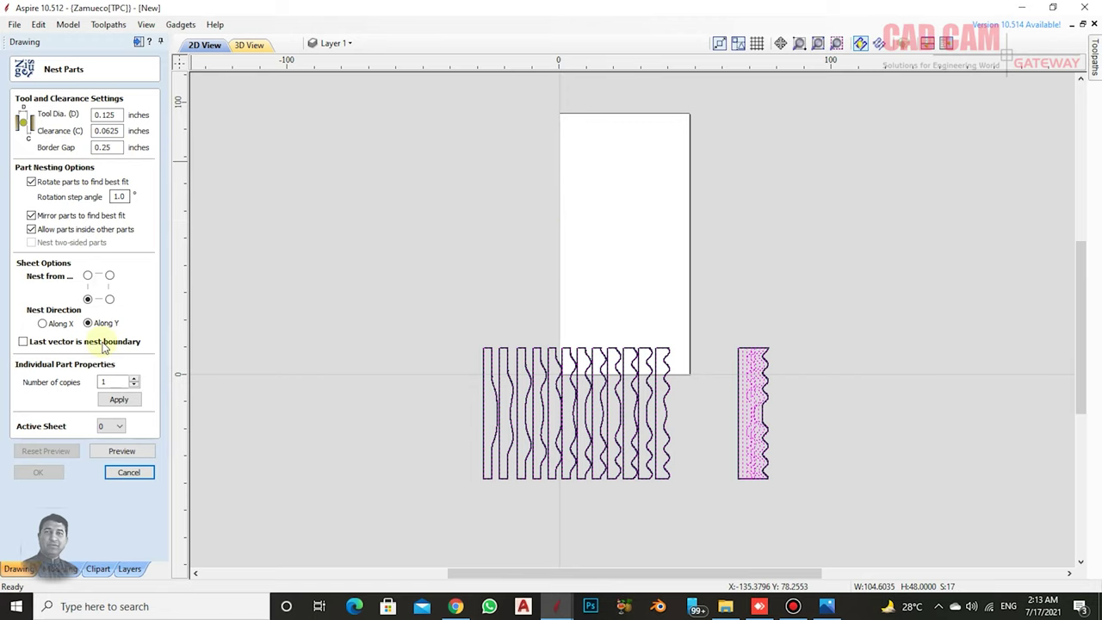
pyautogui.click(119, 399)
pyautogui.click(121, 451)
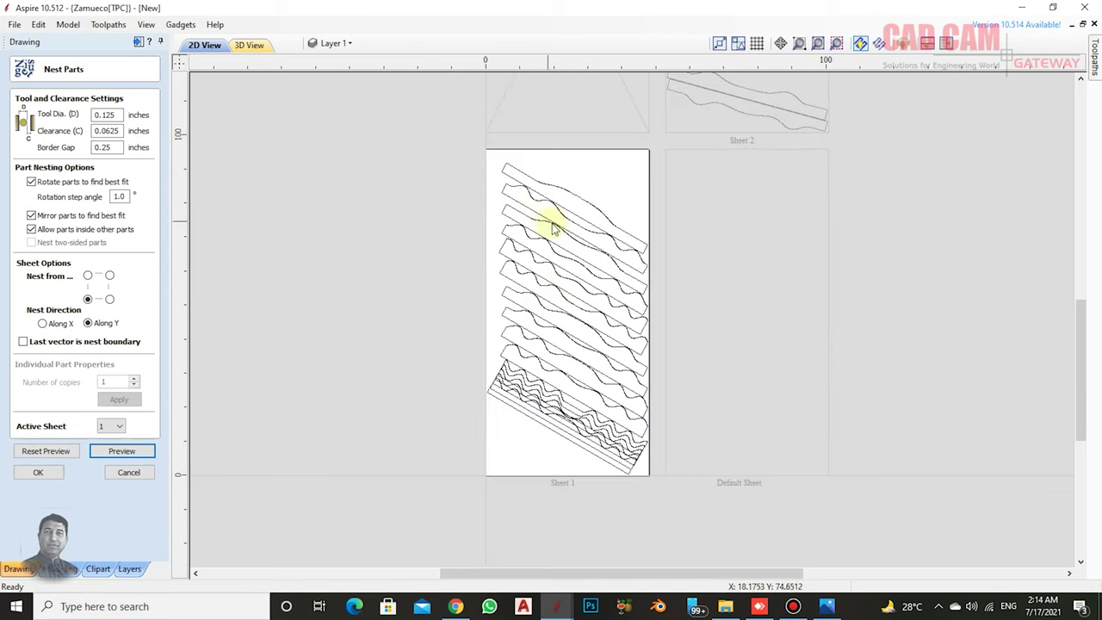
pyautogui.scroll(2, 615, 246)
pyautogui.scroll(-1, 708, 290)
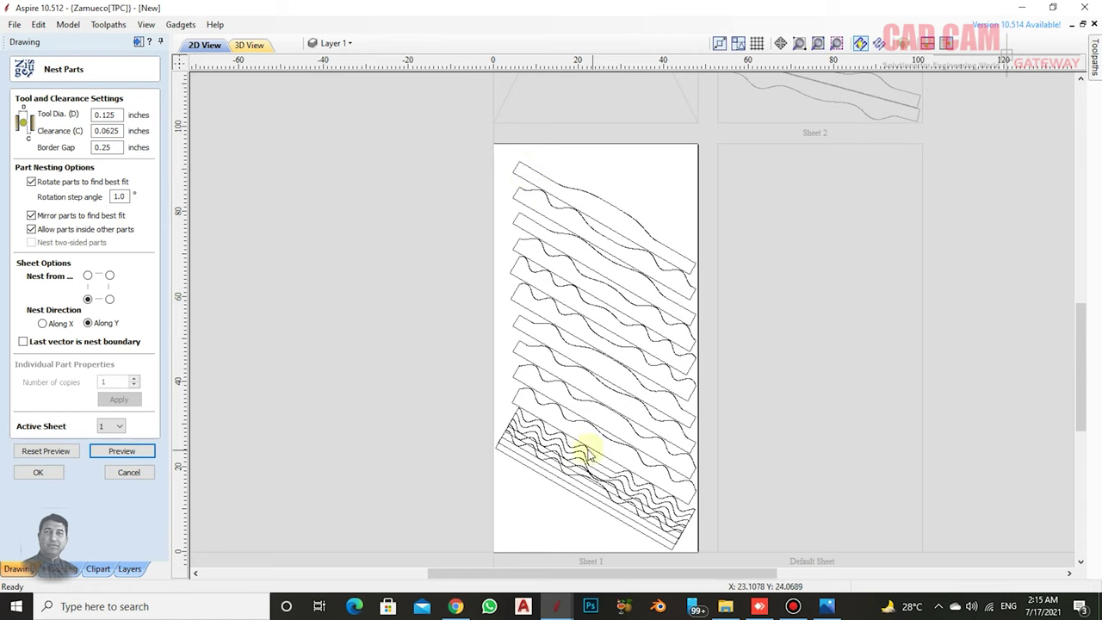
pyautogui.click(130, 472)
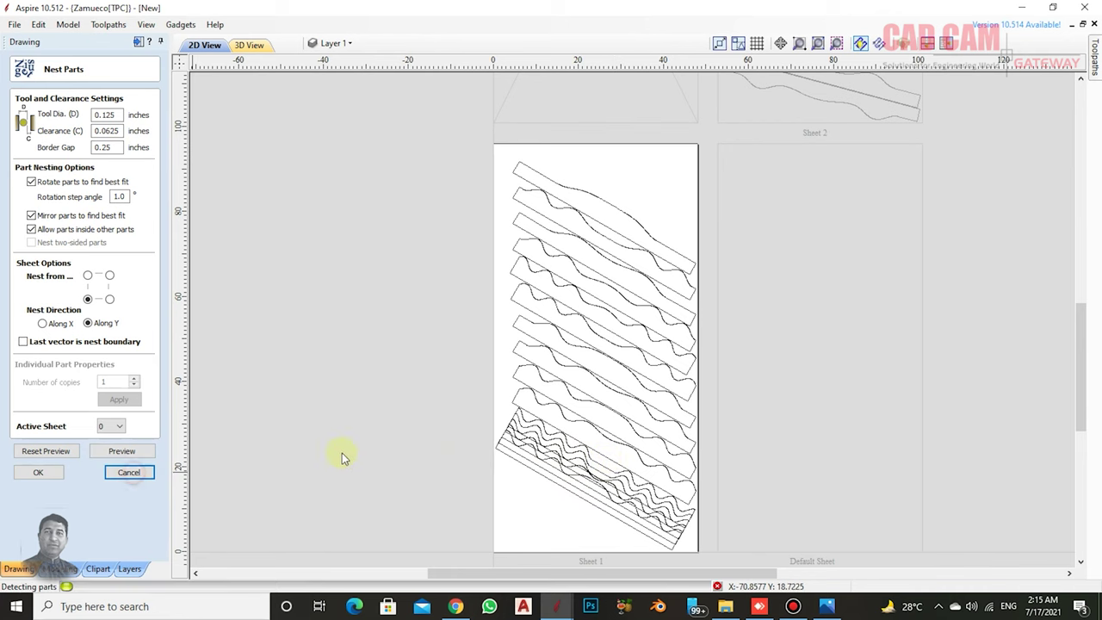
pyautogui.scroll(-1, 602, 336)
pyautogui.scroll(-1, 615, 414)
# - Drag the stacked right-hand parts left into the row, then box-select the whole row
pyautogui.scroll(1, 677, 455)
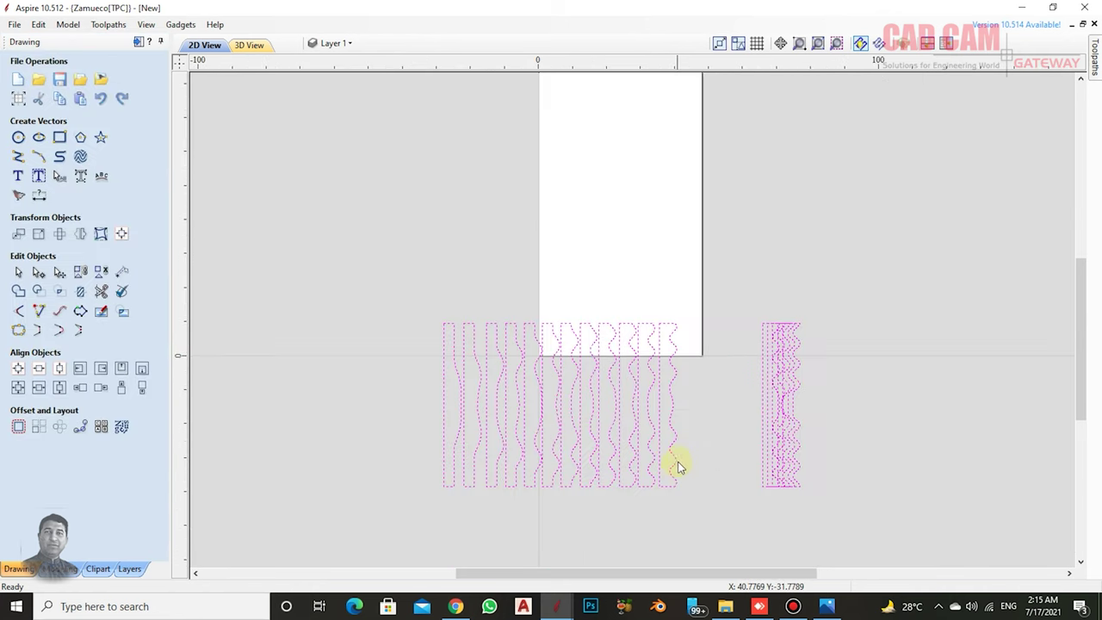
pyautogui.click(711, 422)
pyautogui.click(763, 336)
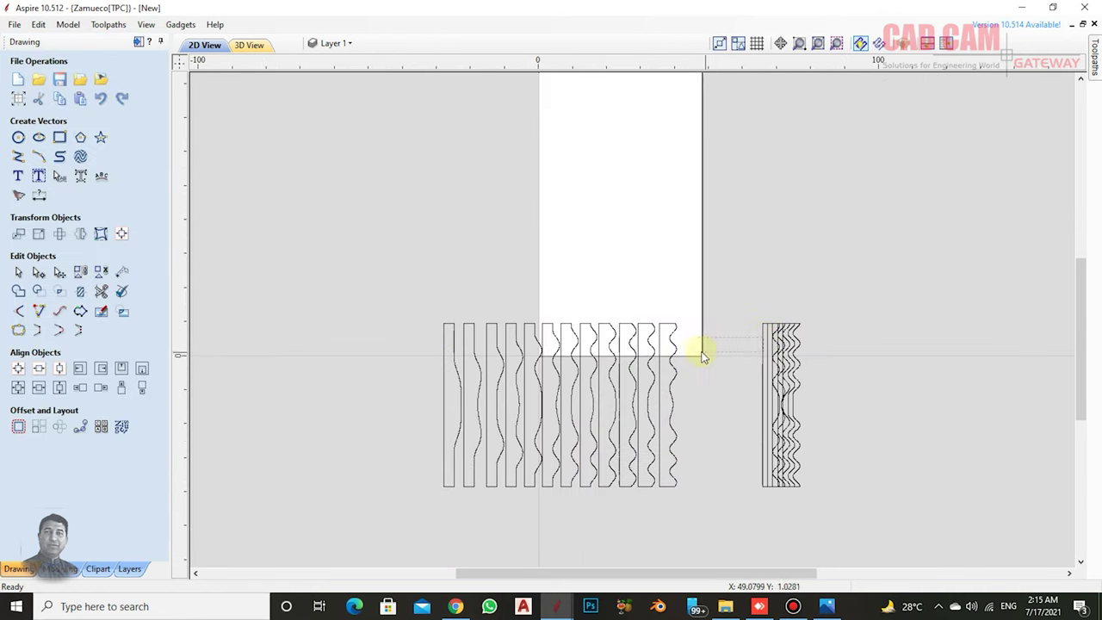
pyautogui.click(60, 272)
pyautogui.moveTo(762, 384); pyautogui.dragTo(686, 382)
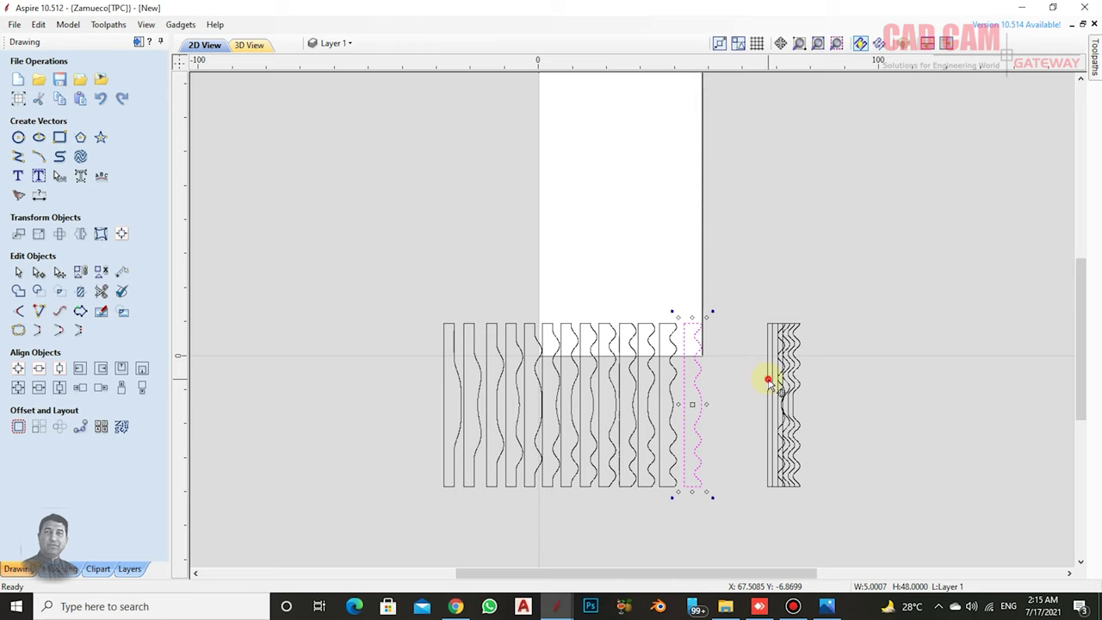
pyautogui.moveTo(767, 383); pyautogui.dragTo(713, 383)
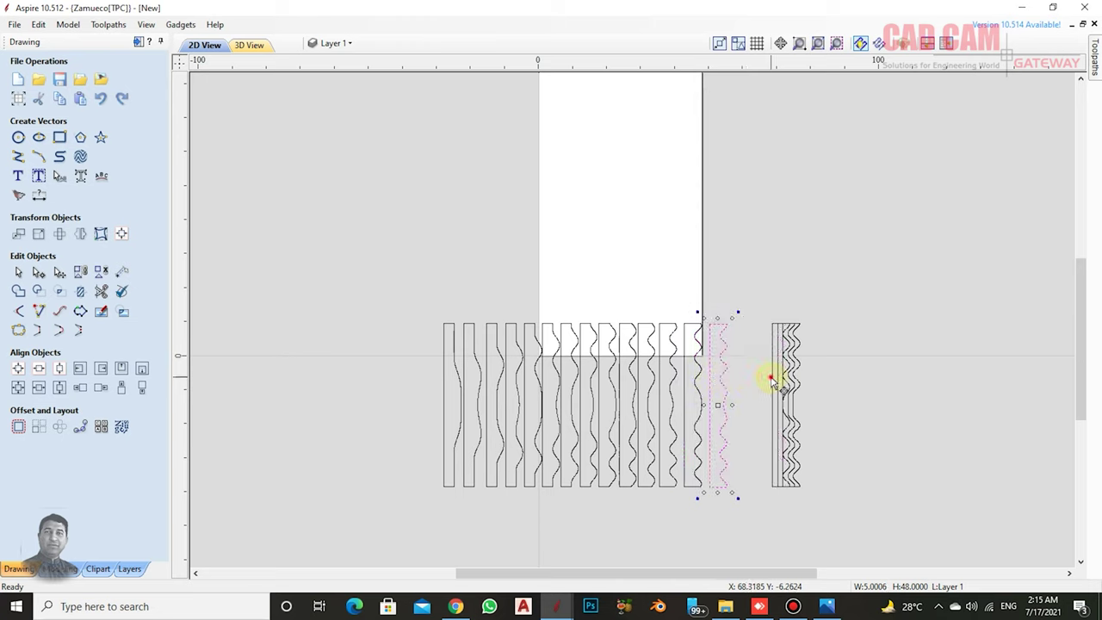
pyautogui.click(762, 378)
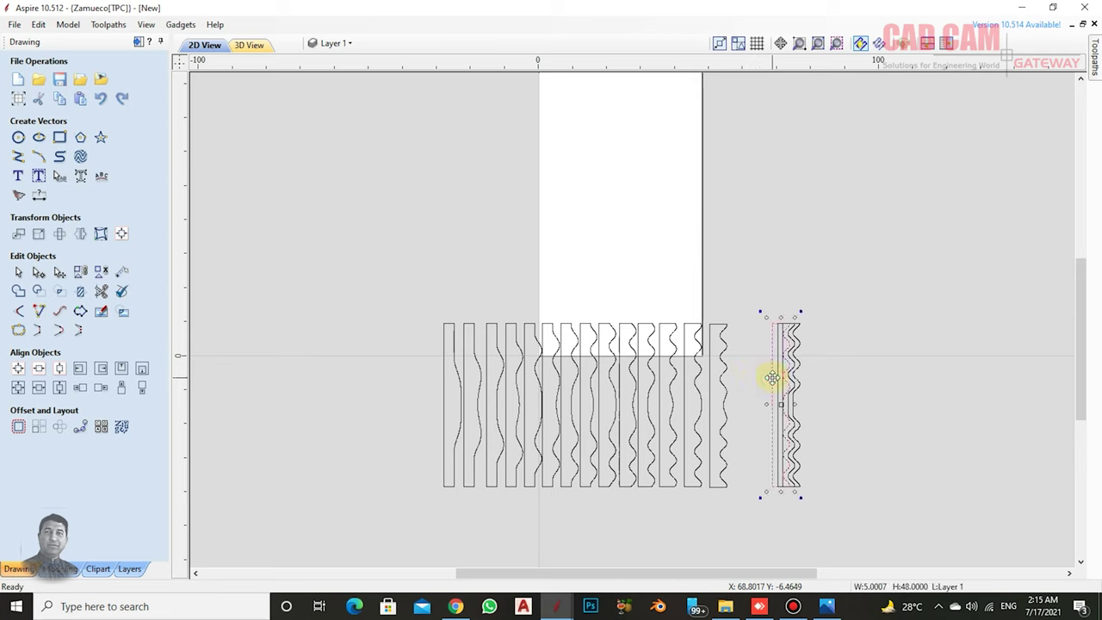
pyautogui.moveTo(774, 379)
pyautogui.mouseDown()
pyautogui.moveTo(738, 383)
pyautogui.moveTo(761, 385)
pyautogui.mouseUp()
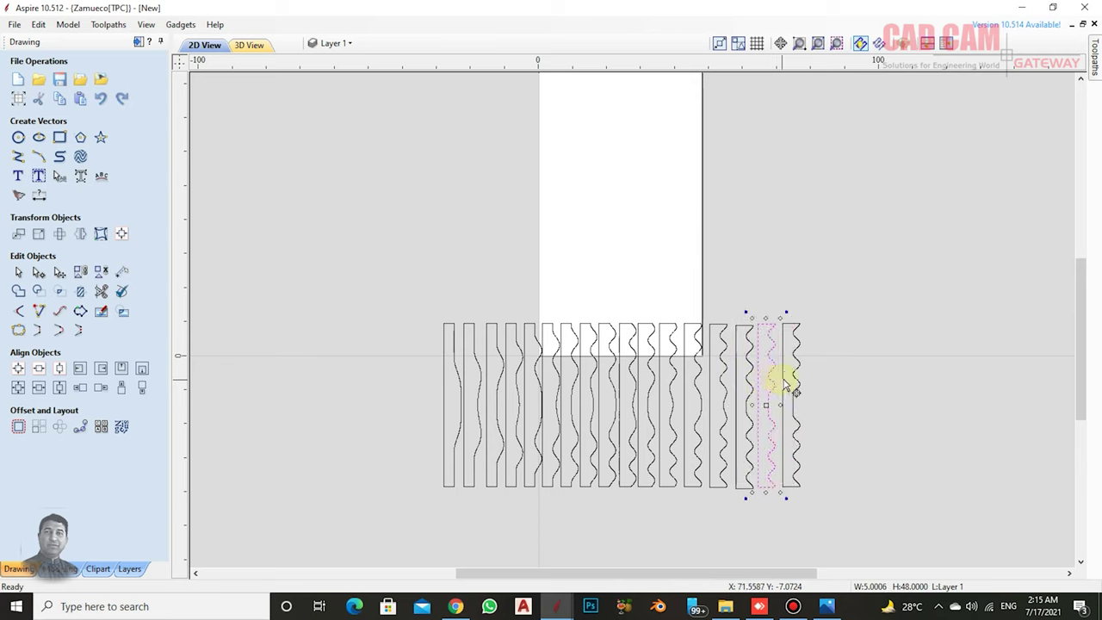
pyautogui.click(845, 417)
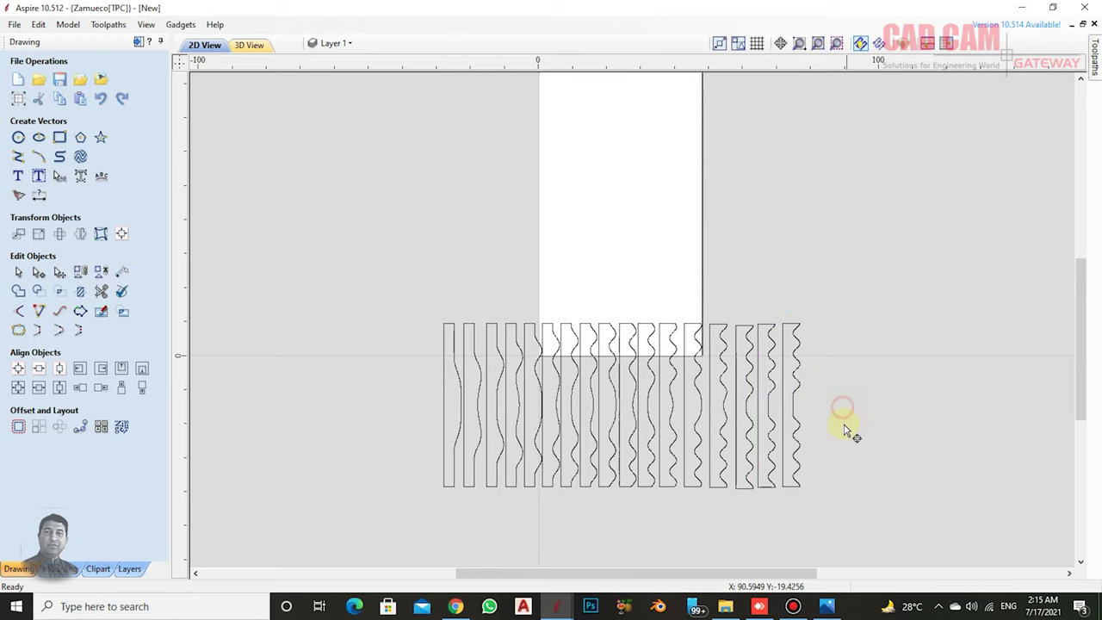
pyautogui.moveTo(393, 300)
pyautogui.mouseDown()
pyautogui.moveTo(798, 472)
pyautogui.moveTo(817, 499)
pyautogui.moveTo(782, 513)
pyautogui.mouseUp()
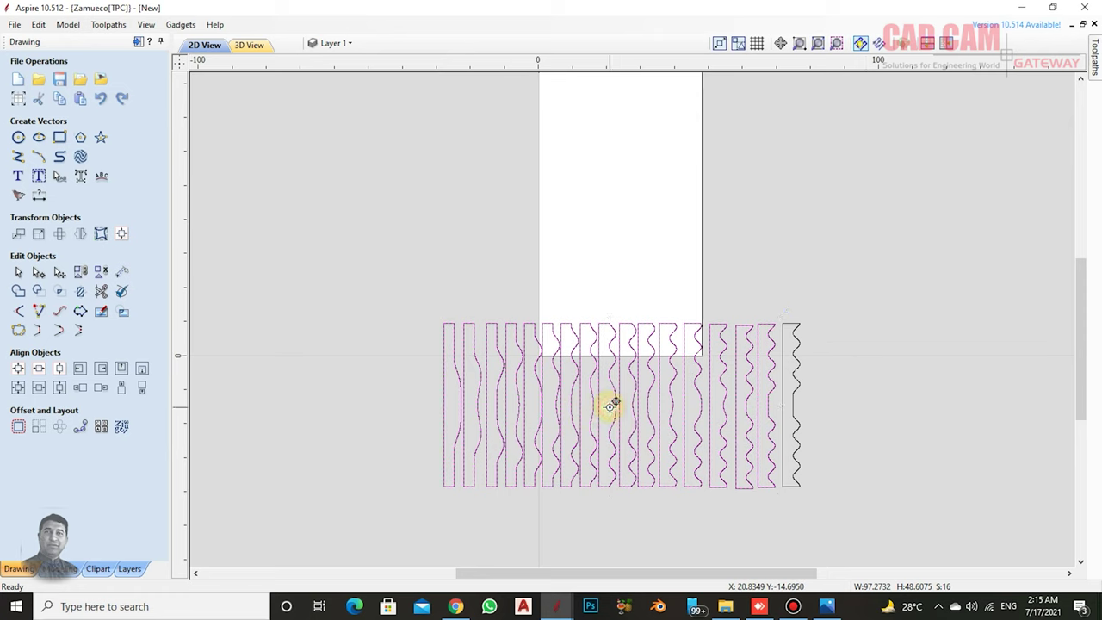
# - Ctrl-drag a copy of the sixteen slats to the right, then deselect them
pyautogui.moveTo(627, 400); pyautogui.dragTo(970, 406)
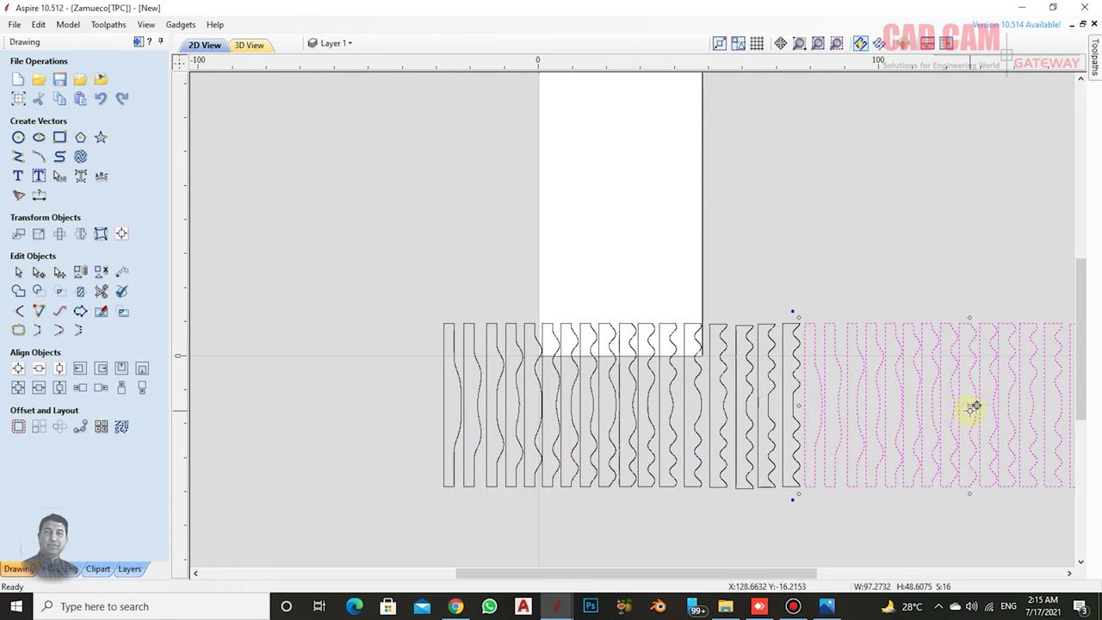
pyautogui.scroll(-2, 448, 370)
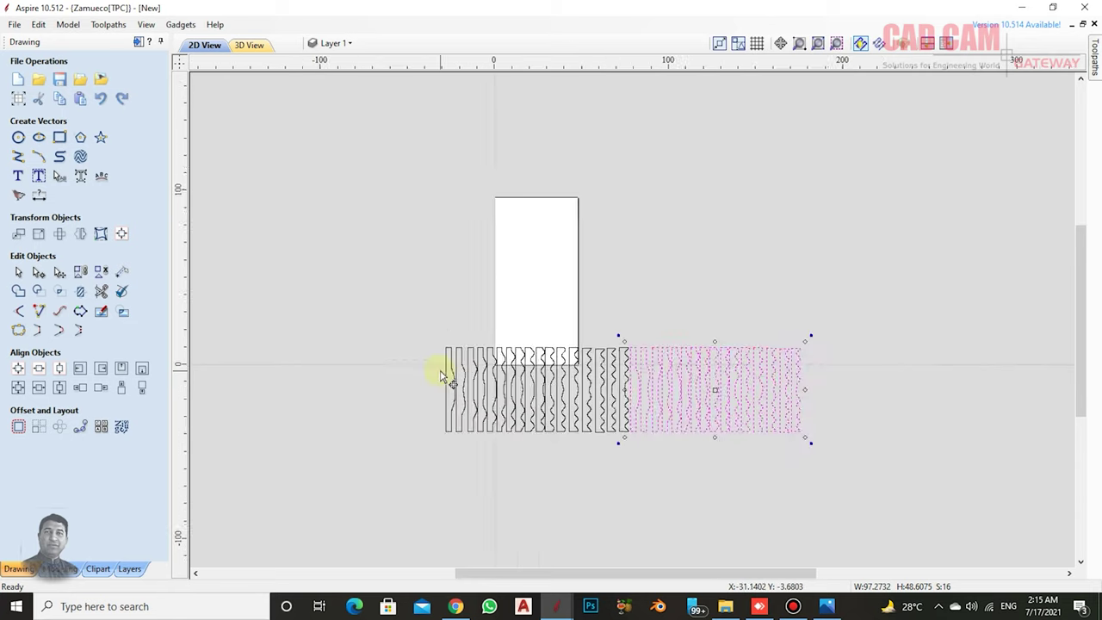
pyautogui.scroll(-1, 588, 388)
pyautogui.scroll(1, 585, 411)
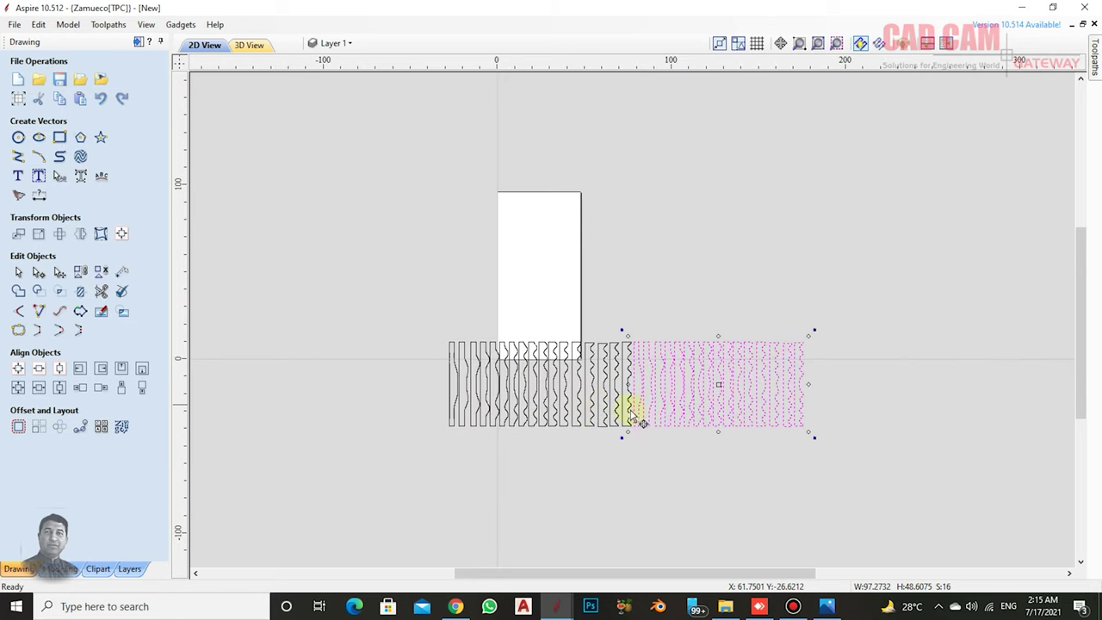
pyautogui.scroll(2, 689, 413)
pyautogui.scroll(1, 701, 418)
pyautogui.scroll(-1, 651, 399)
pyautogui.scroll(1, 581, 389)
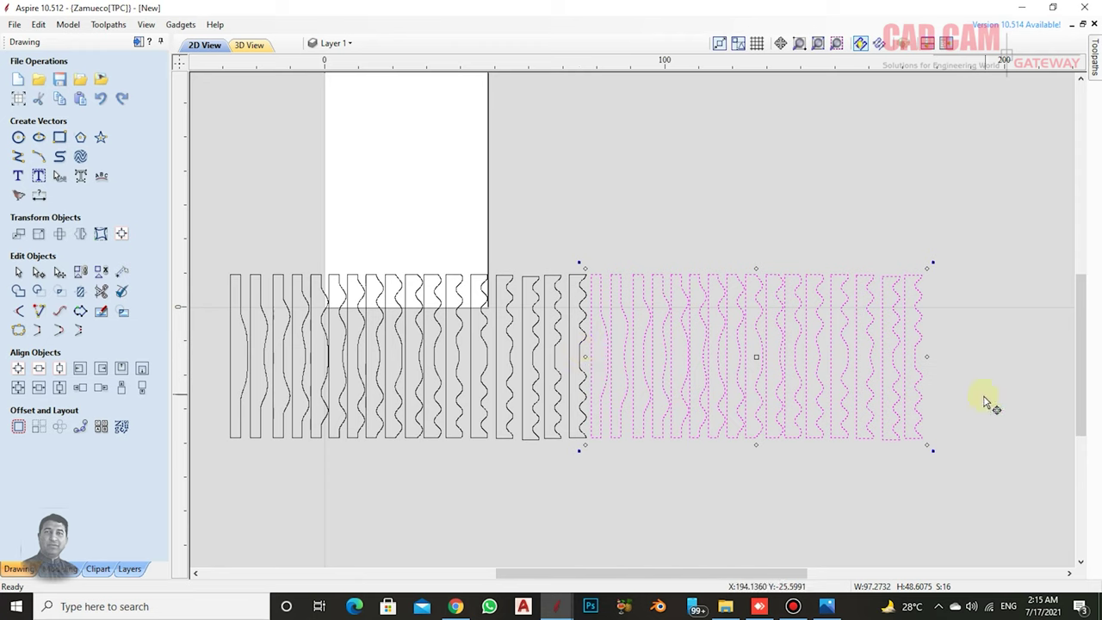
pyautogui.click(775, 491)
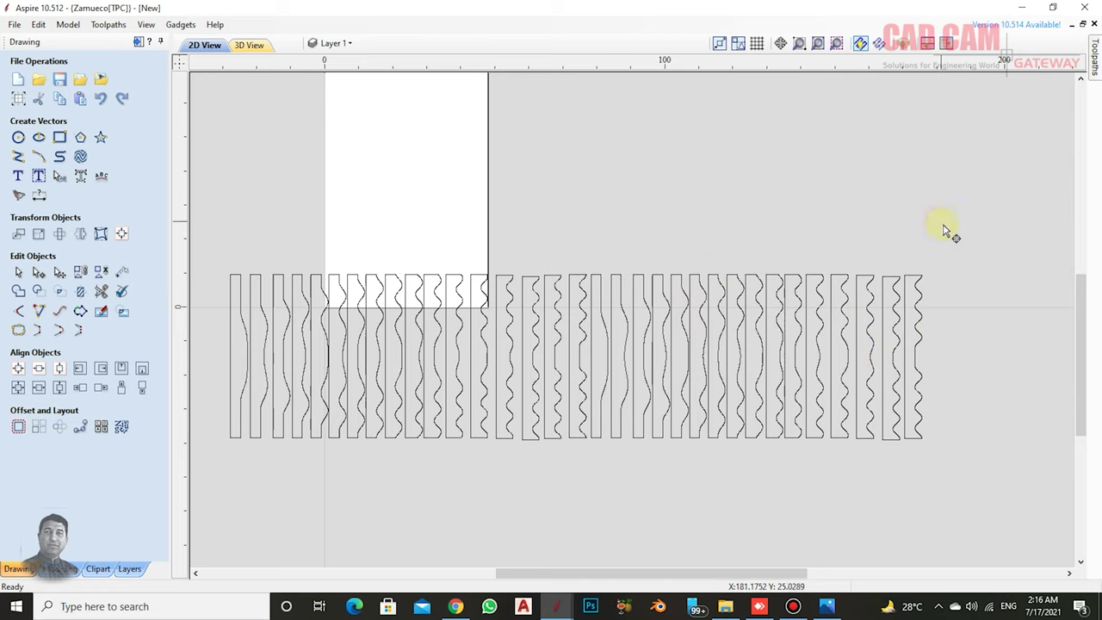
# - Flip two selected slats horizontally with Mirror, without making a copy
pyautogui.click(918, 284)
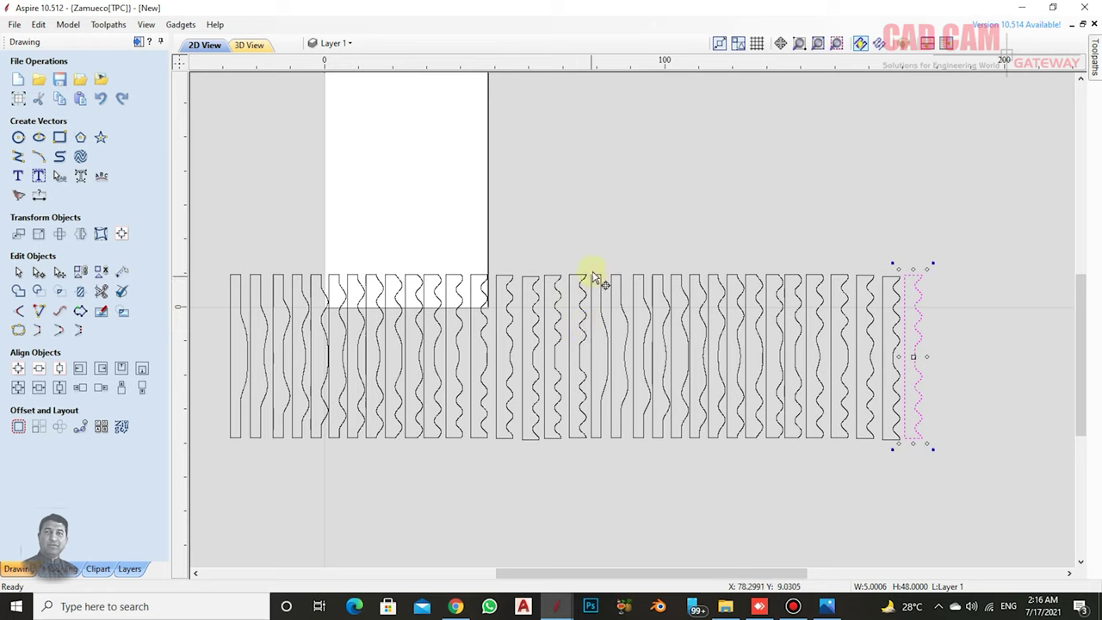
pyautogui.keyDown('shift'); pyautogui.click(596, 275); pyautogui.keyUp('shift')
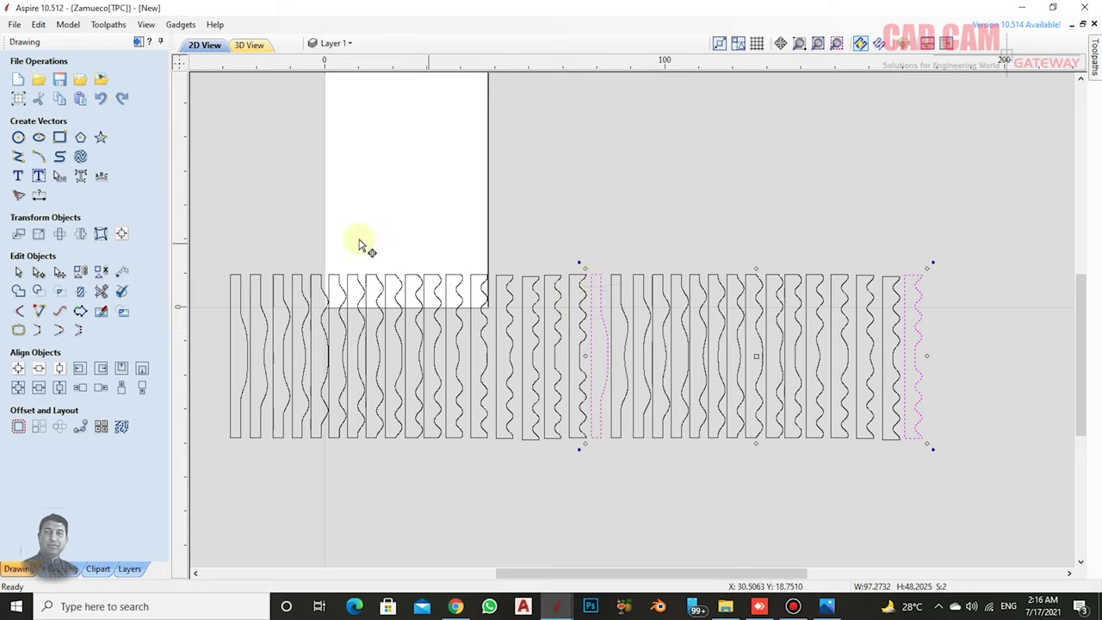
pyautogui.click(80, 234)
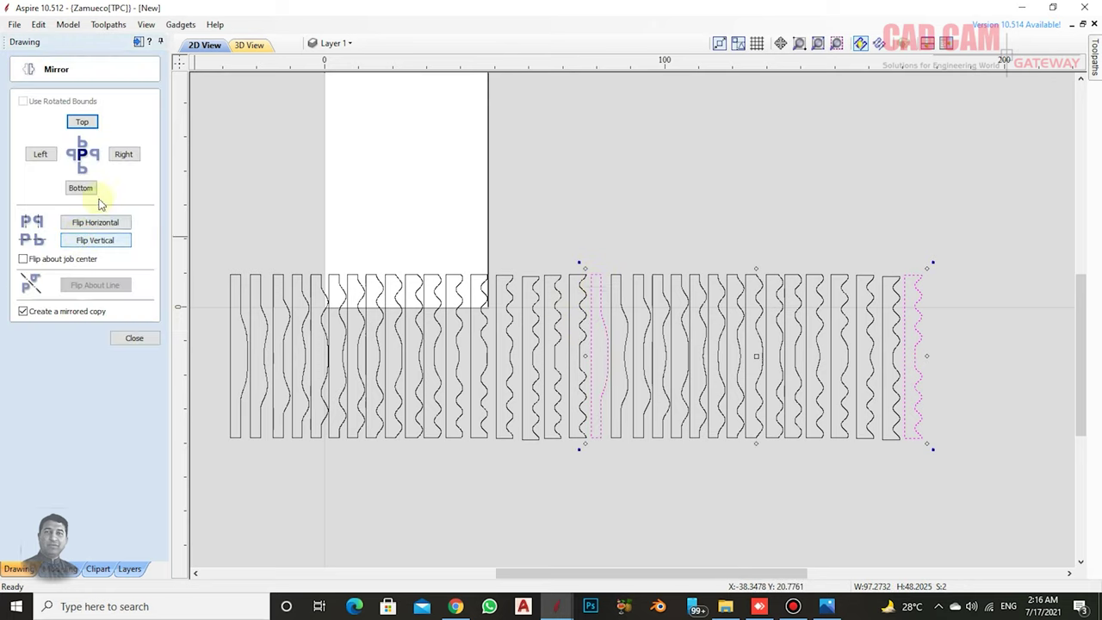
pyautogui.click(23, 311)
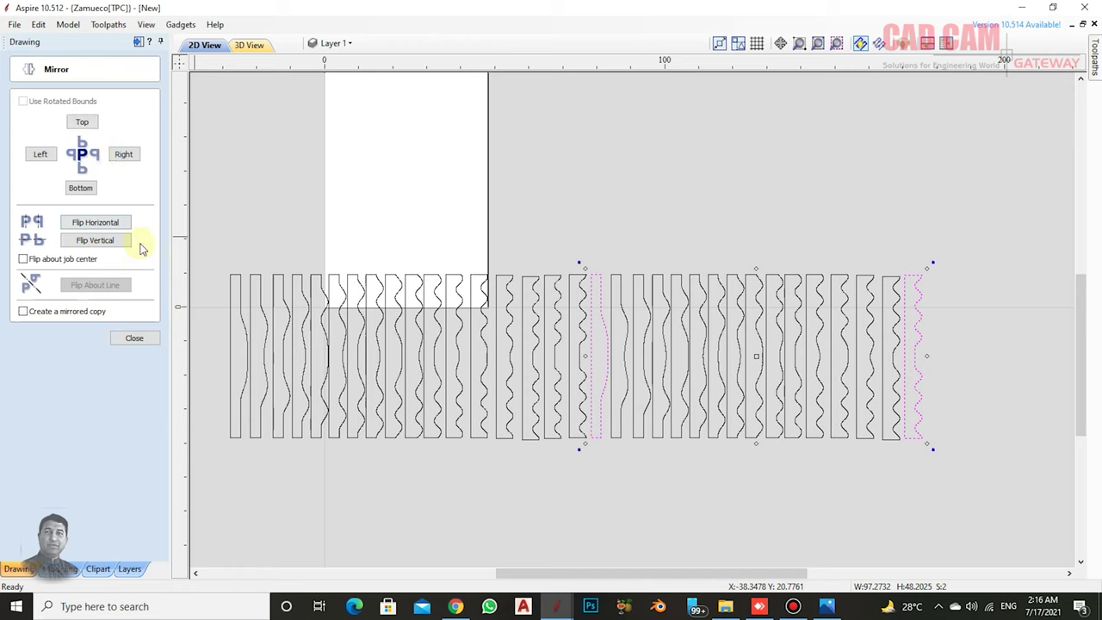
pyautogui.click(91, 223)
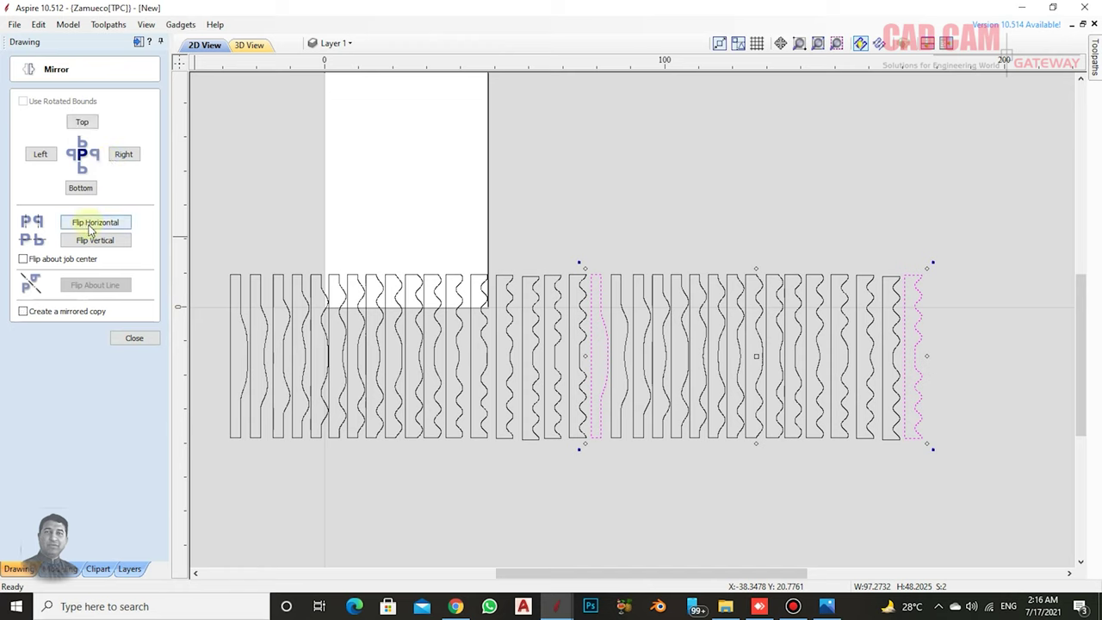
pyautogui.click(92, 226)
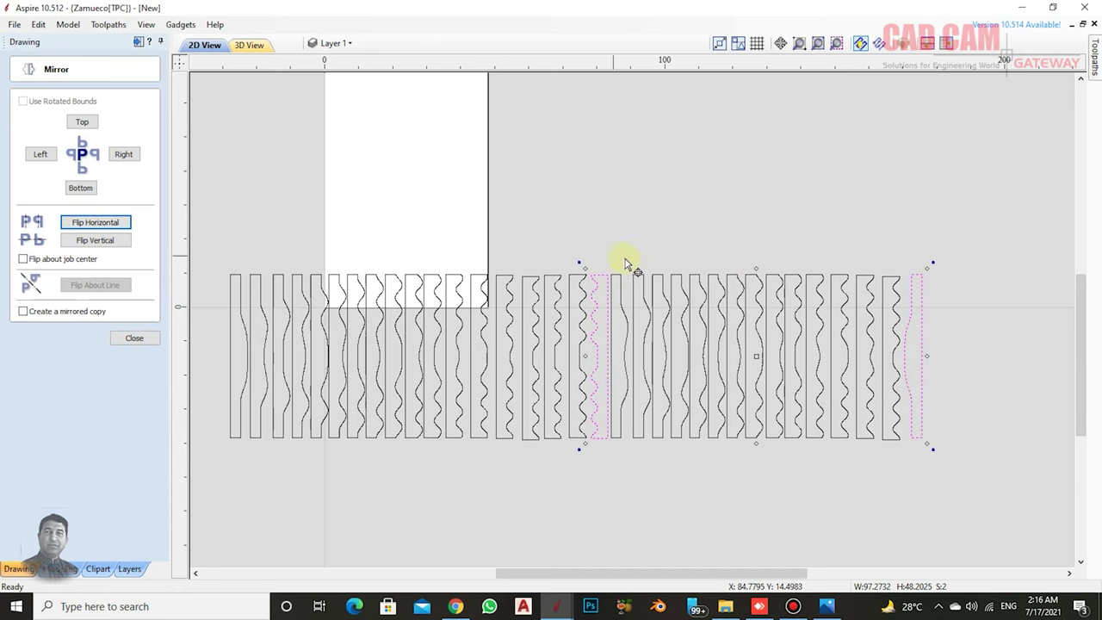
# - Flip another pair of slats and drag one slat left into its gap in the row
pyautogui.click(900, 276)
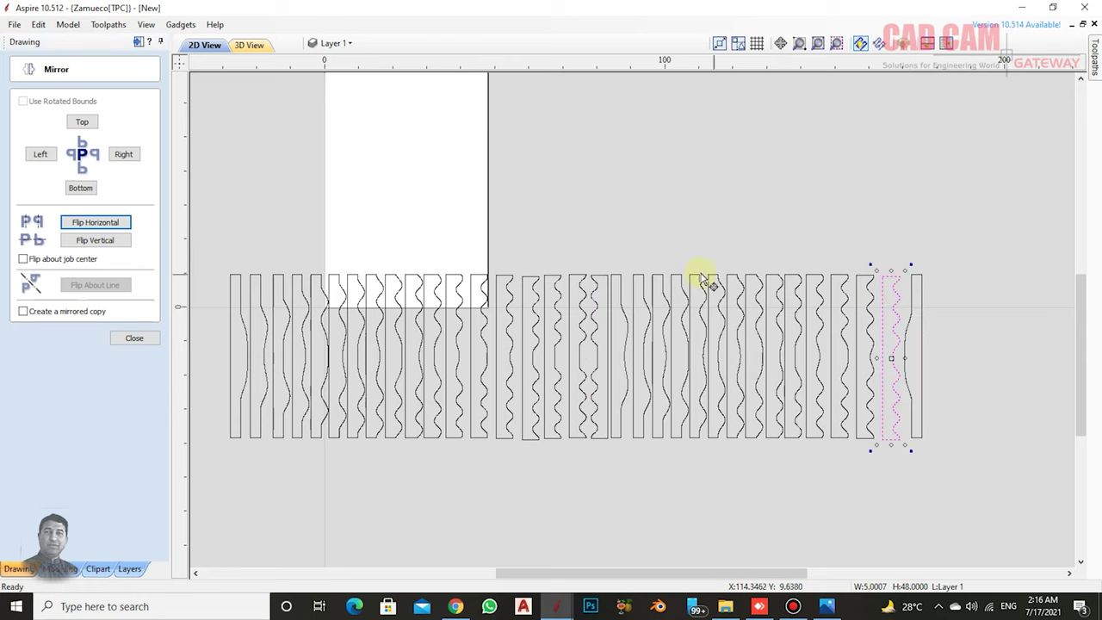
pyautogui.keyDown('shift'); pyautogui.click(619, 284); pyautogui.keyUp('shift')
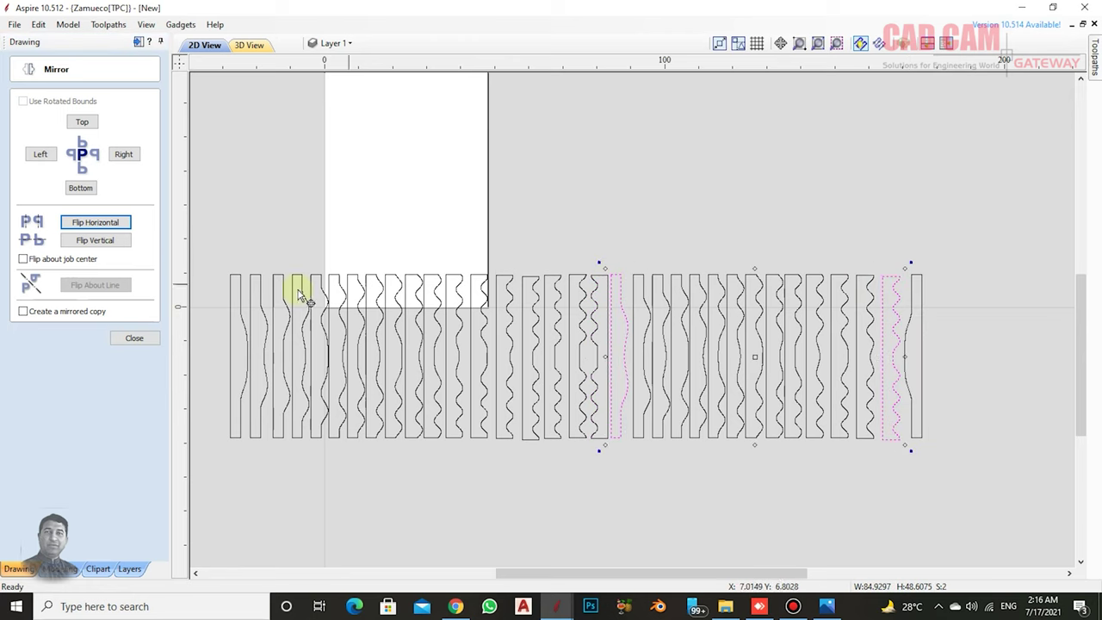
pyautogui.click(95, 223)
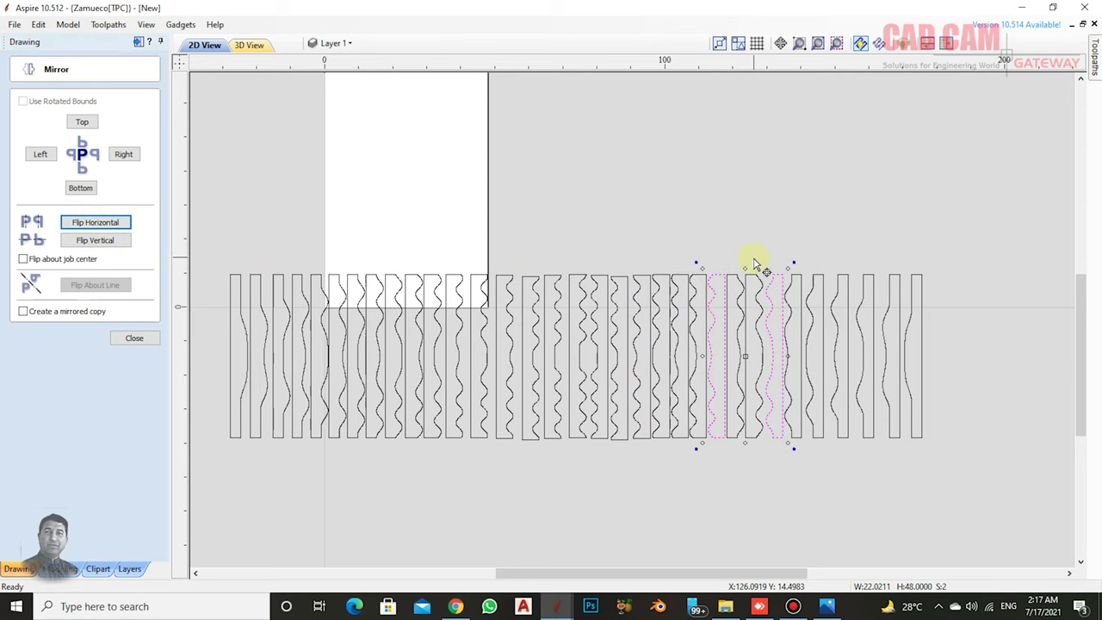
pyautogui.click(896, 286)
pyautogui.moveTo(887, 284); pyautogui.dragTo(738, 278)
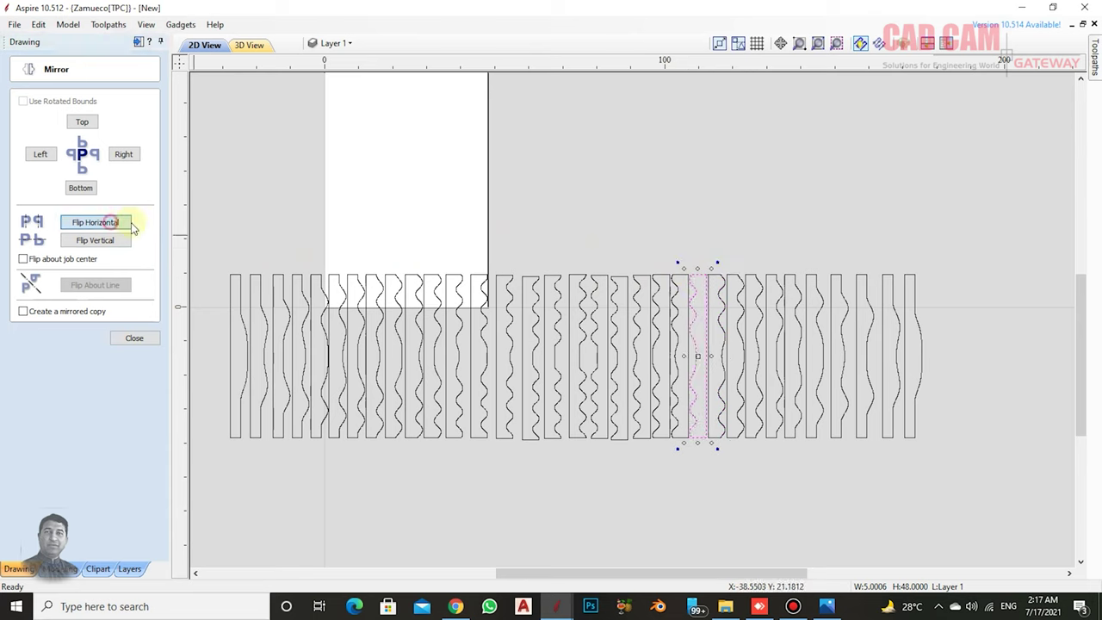
pyautogui.moveTo(738, 278); pyautogui.dragTo(598, 276)
pyautogui.click(855, 482)
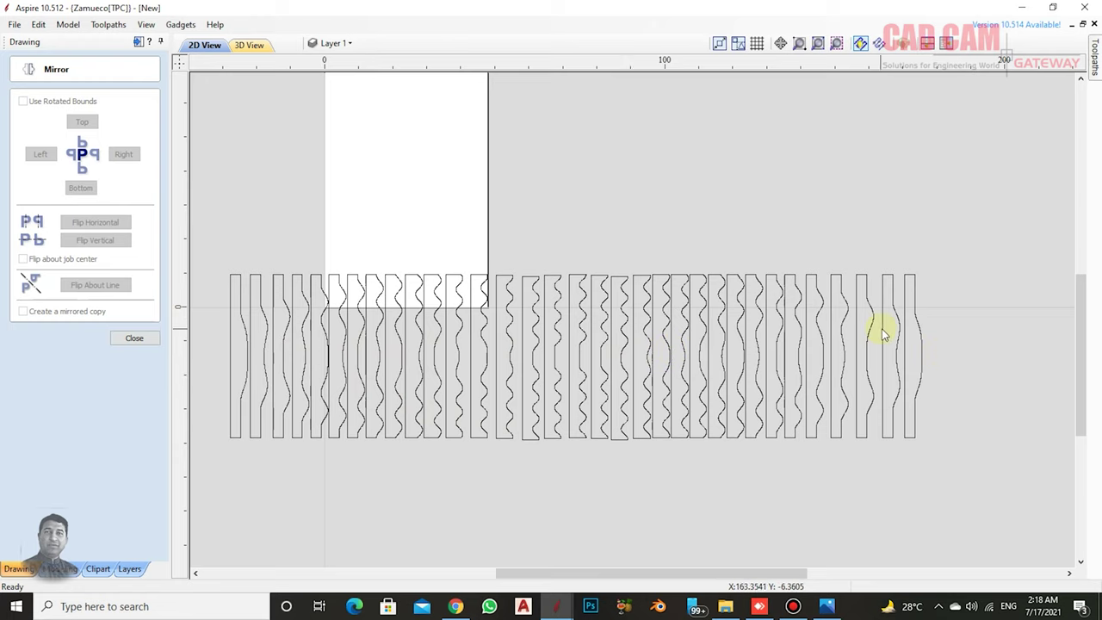
# - Box-select all the slats and centre them vertically on the 48 x 96 sheet
pyautogui.scroll(-3, 561, 387)
pyautogui.scroll(1, 560, 396)
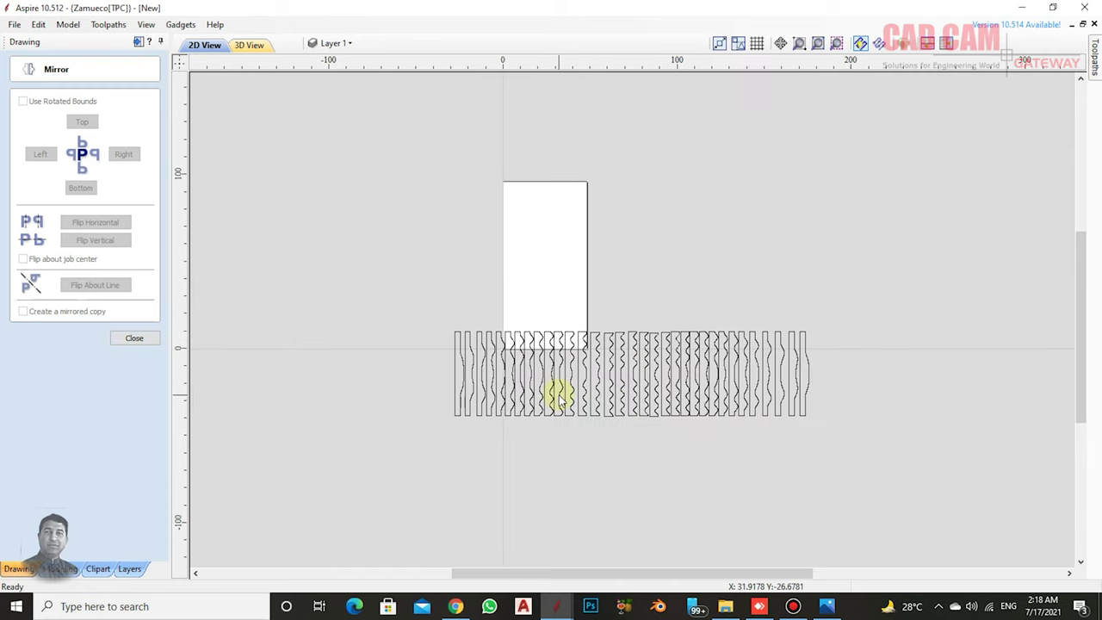
pyautogui.moveTo(410, 303); pyautogui.dragTo(825, 432)
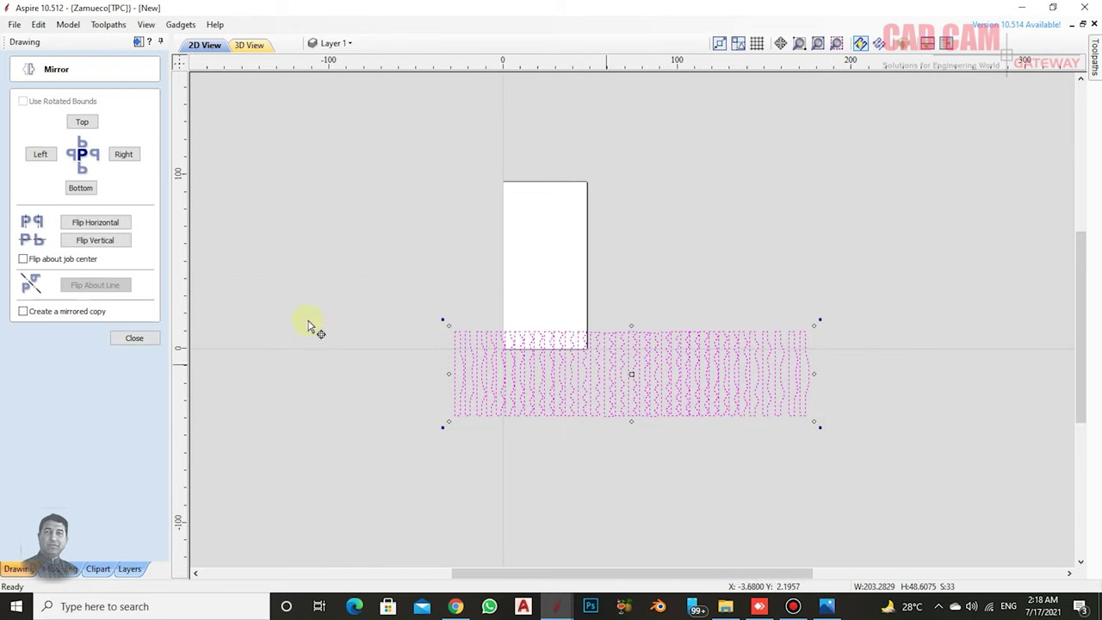
pyautogui.click(133, 339)
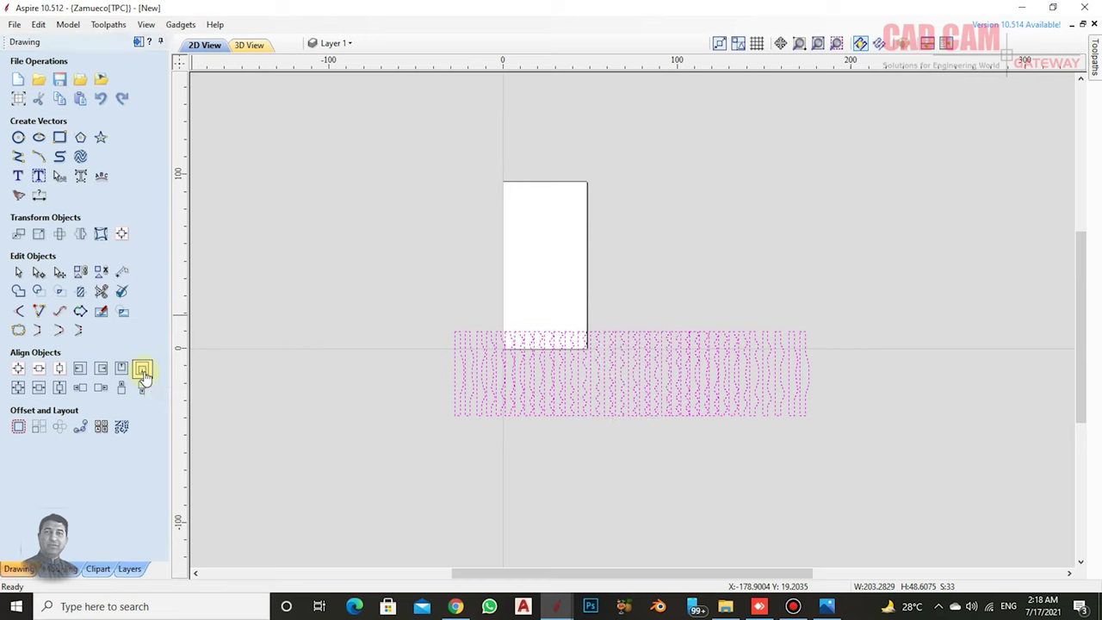
pyautogui.click(62, 373)
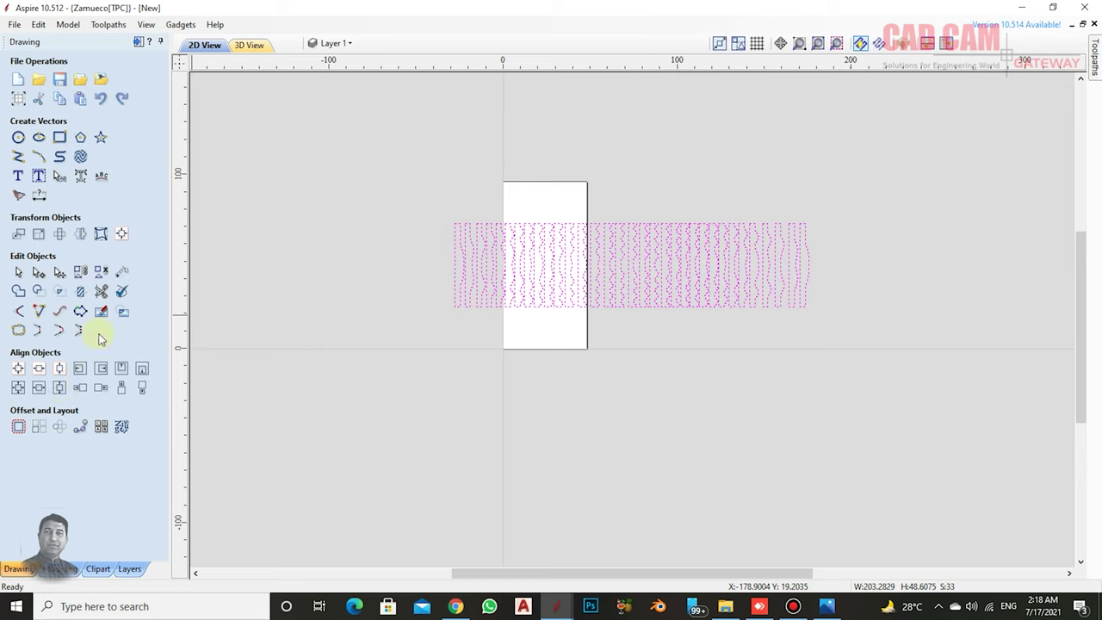
# - Rotate the selected slat row 90° into a vertical column, then bring up Save As
pyautogui.click(60, 234)
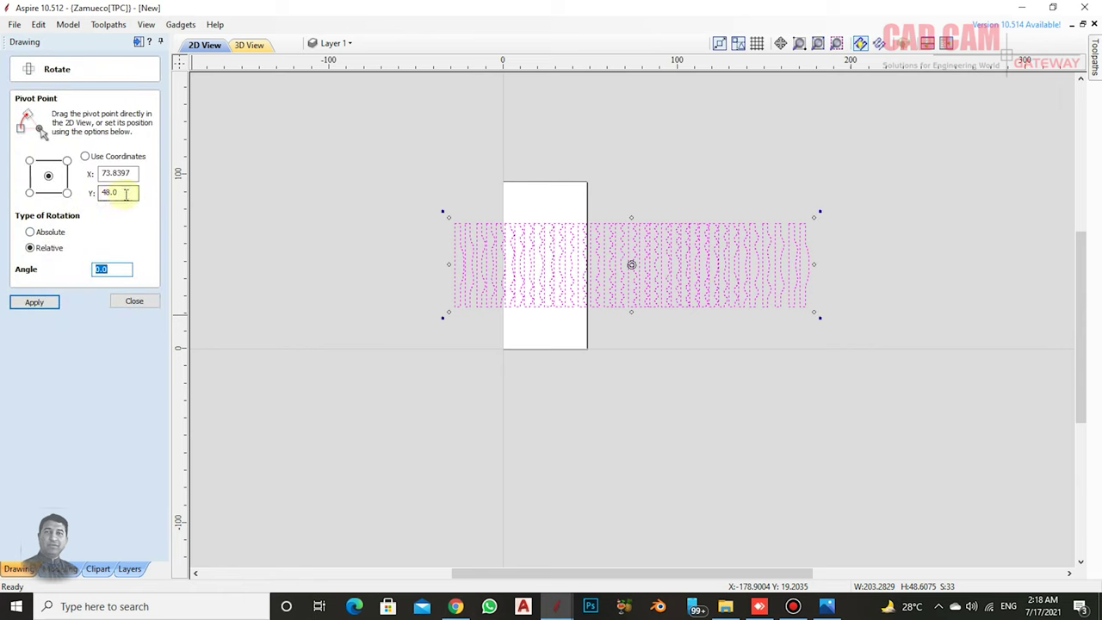
pyautogui.write('90')
pyautogui.press('Return')
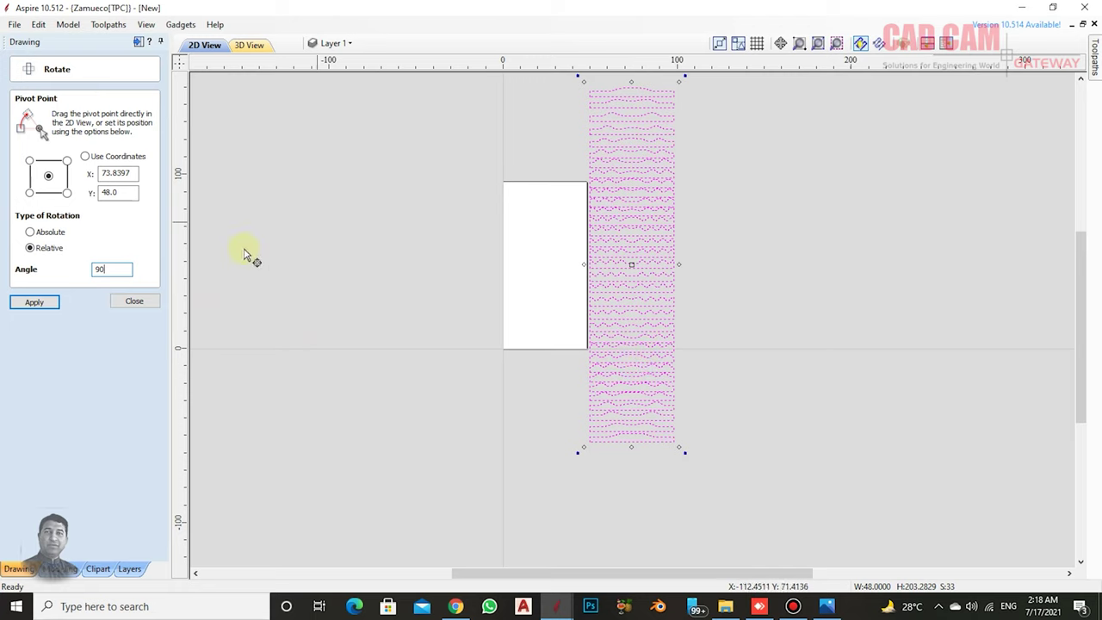
pyautogui.click(135, 300)
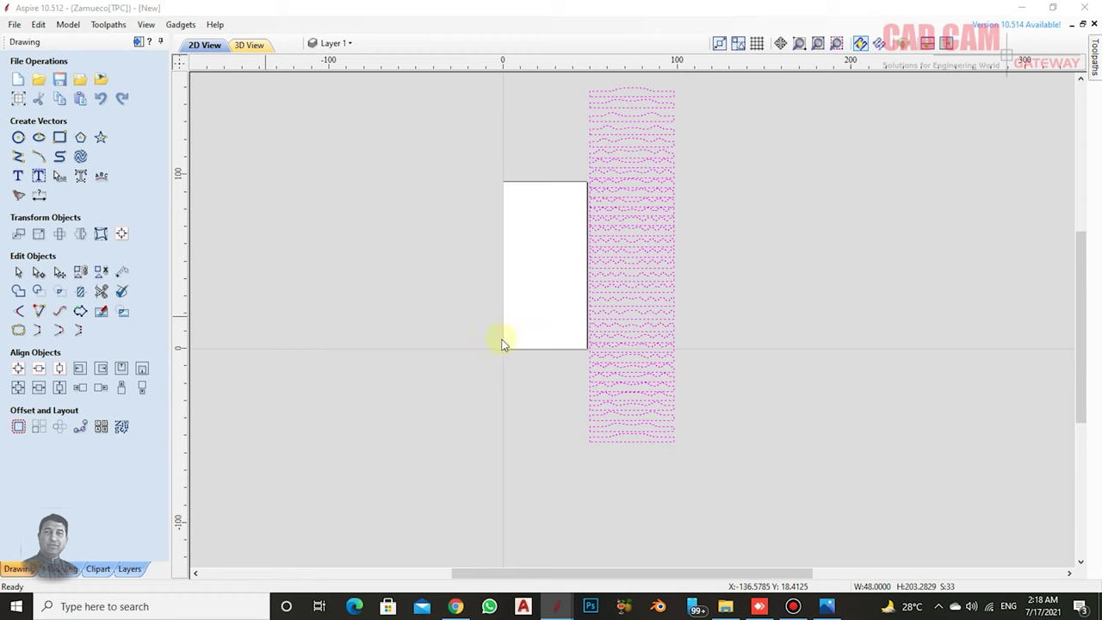
pyautogui.hotkey('ctrl', 's')
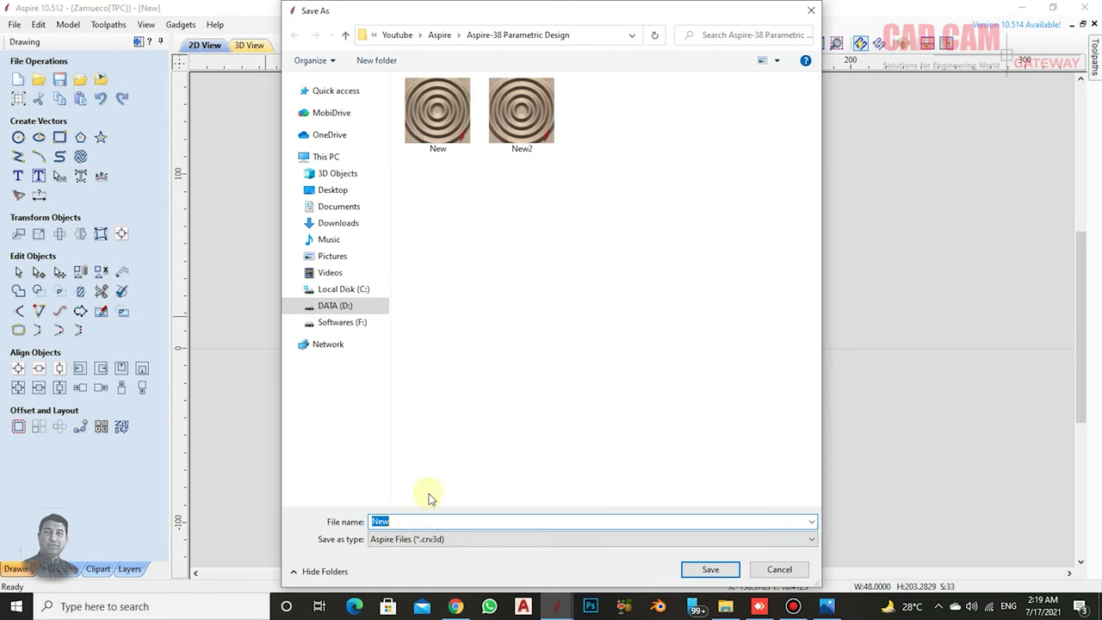
# - Confirm the Save As dialog with Enter
pyautogui.press('Return')
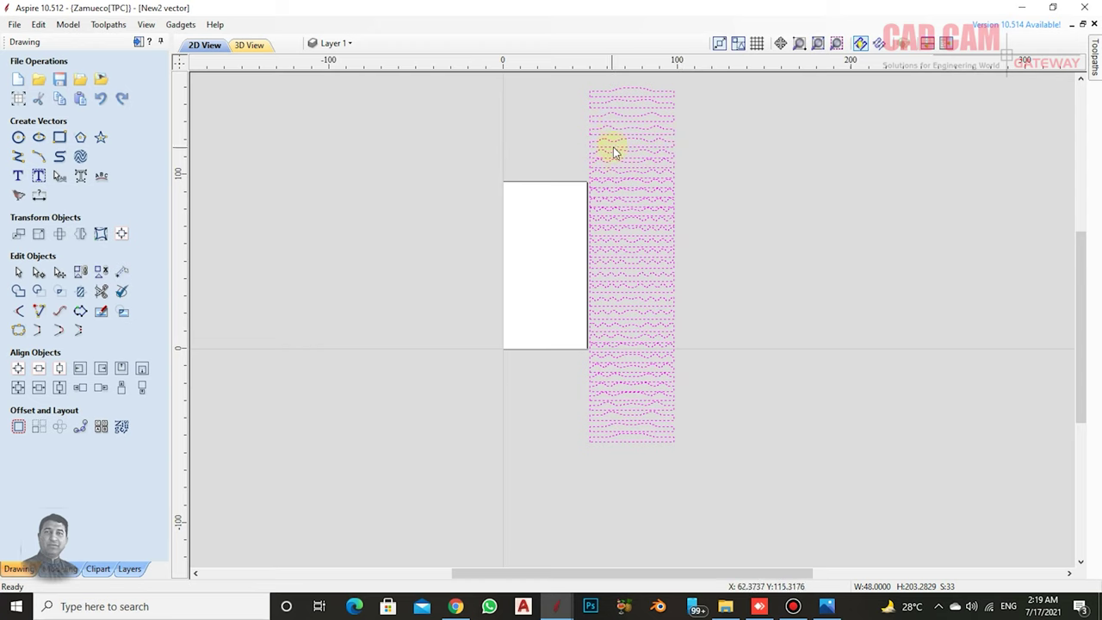
# - Scale the slat column proportionally to 47 in wide, about 199 in tall
pyautogui.click(39, 235)
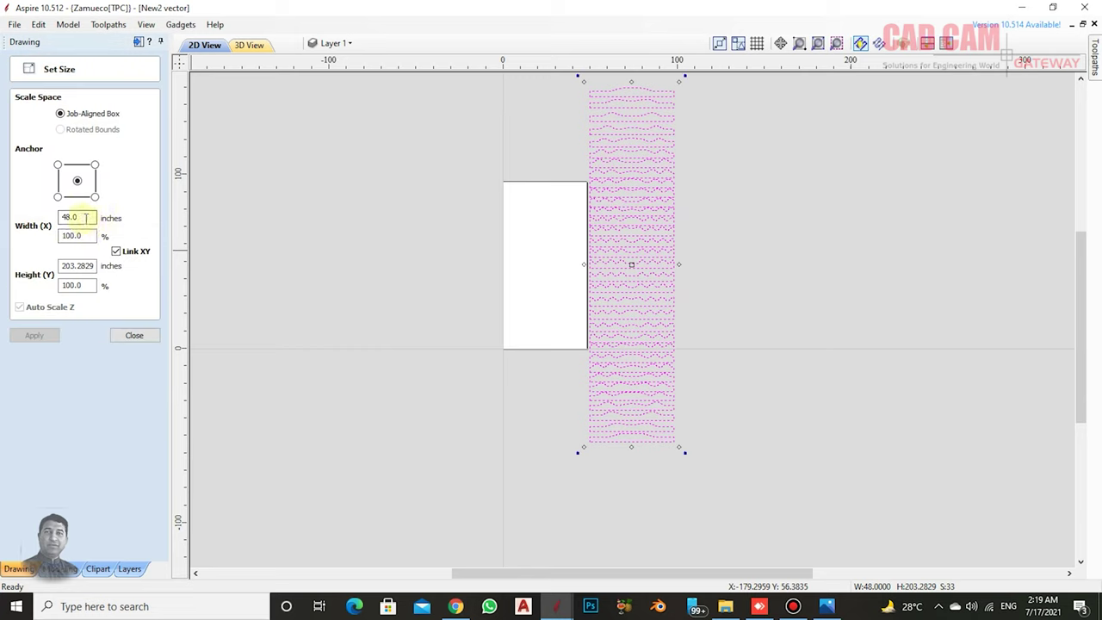
pyautogui.doubleClick(85, 218)
pyautogui.write('47')
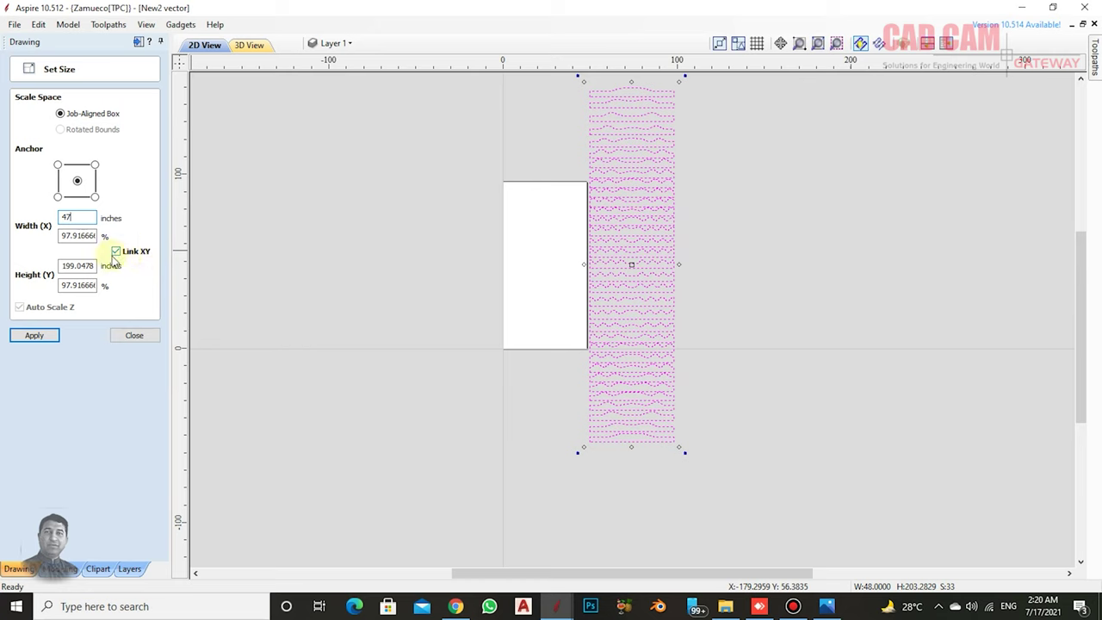
pyautogui.click(42, 339)
pyautogui.click(39, 337)
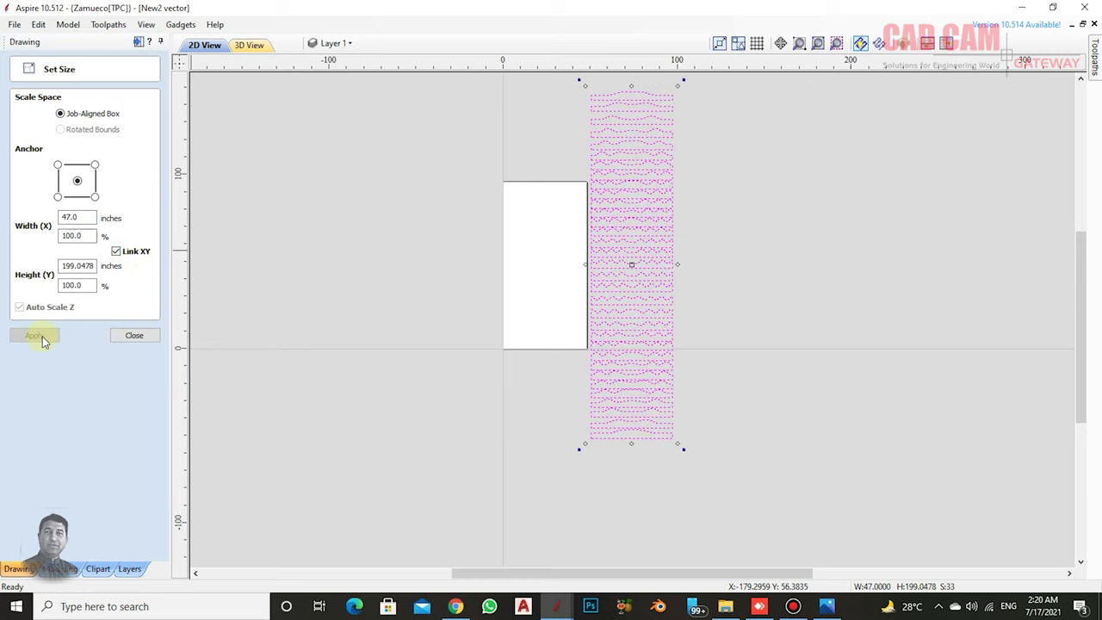
pyautogui.click(131, 336)
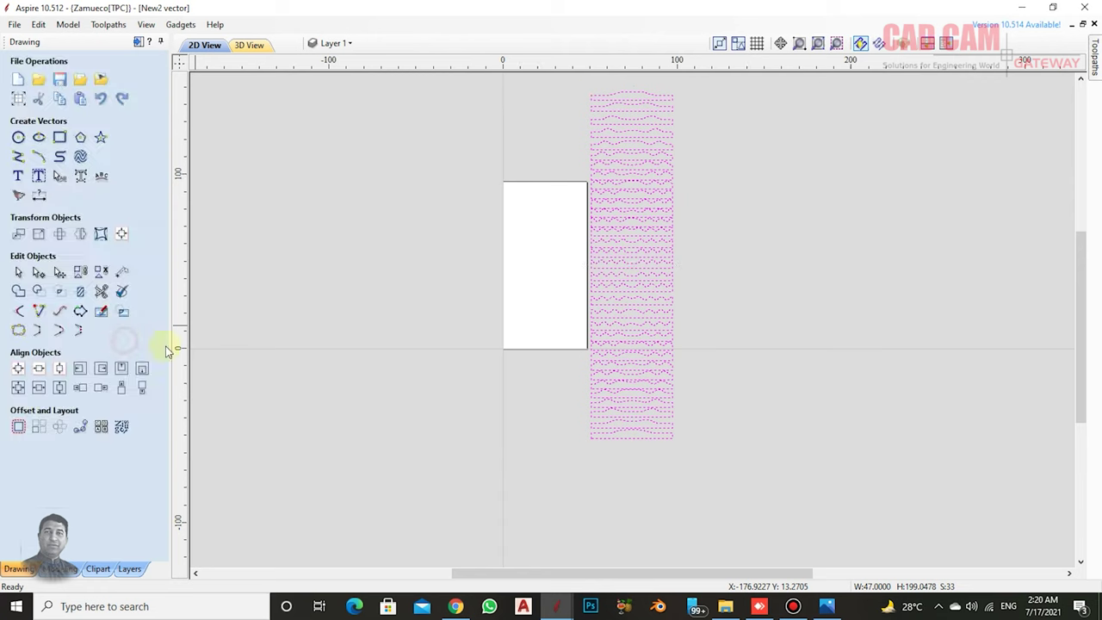
# - Save the job with Ctrl+S and reopen the Nest Parts settings for the slats
pyautogui.click(121, 431)
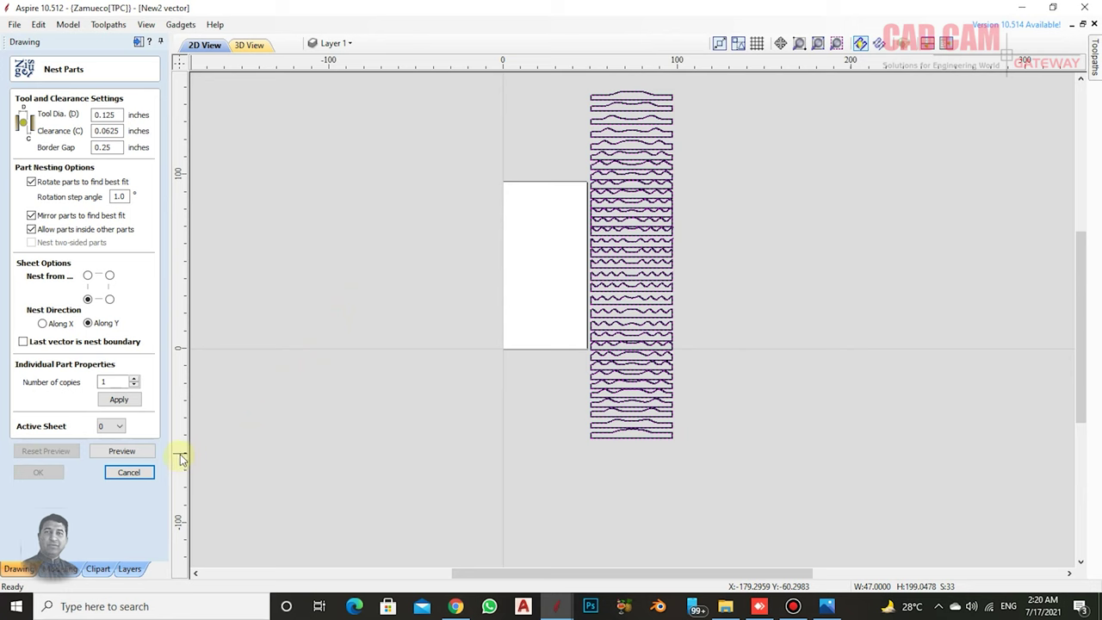
pyautogui.click(138, 473)
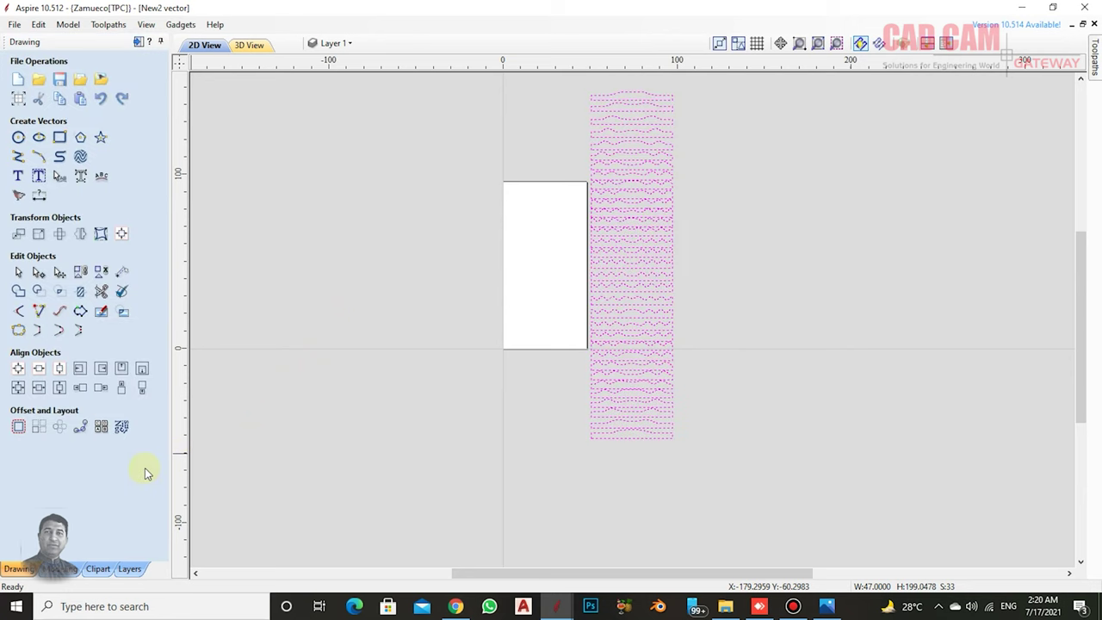
pyautogui.hotkey('ctrl', 's')
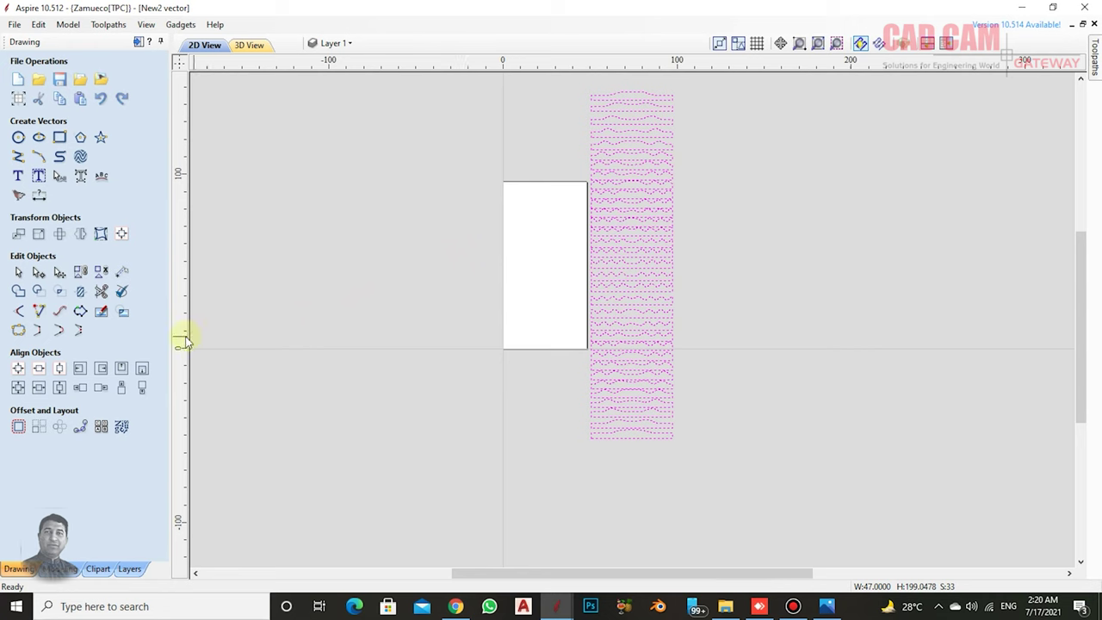
pyautogui.click(122, 431)
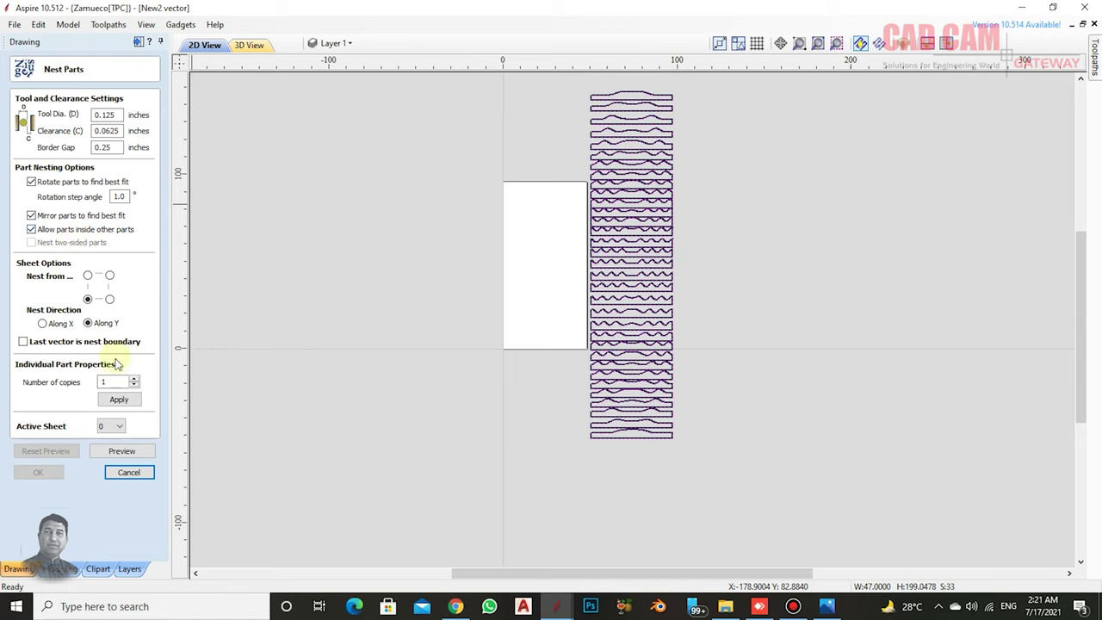
# - Preview the nest so the wavy slats pack across Sheet 1 and Sheet 2
pyautogui.click(134, 450)
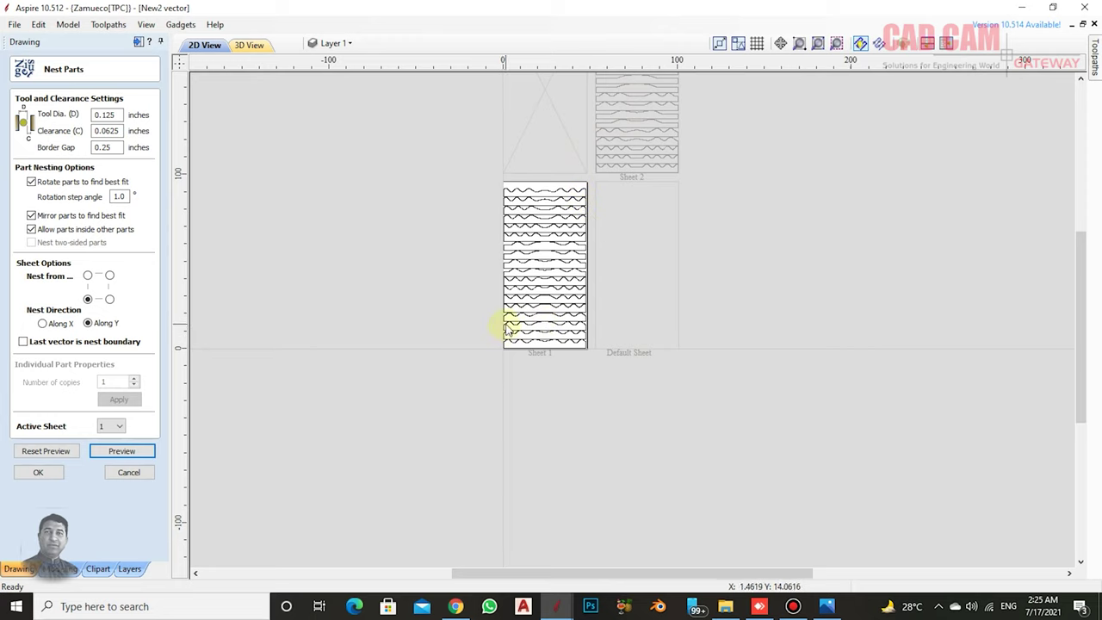
# - Make Sheet 2 active and zoom around to inspect its nested slats
pyautogui.scroll(-2, 541, 319)
pyautogui.scroll(1, 671, 172)
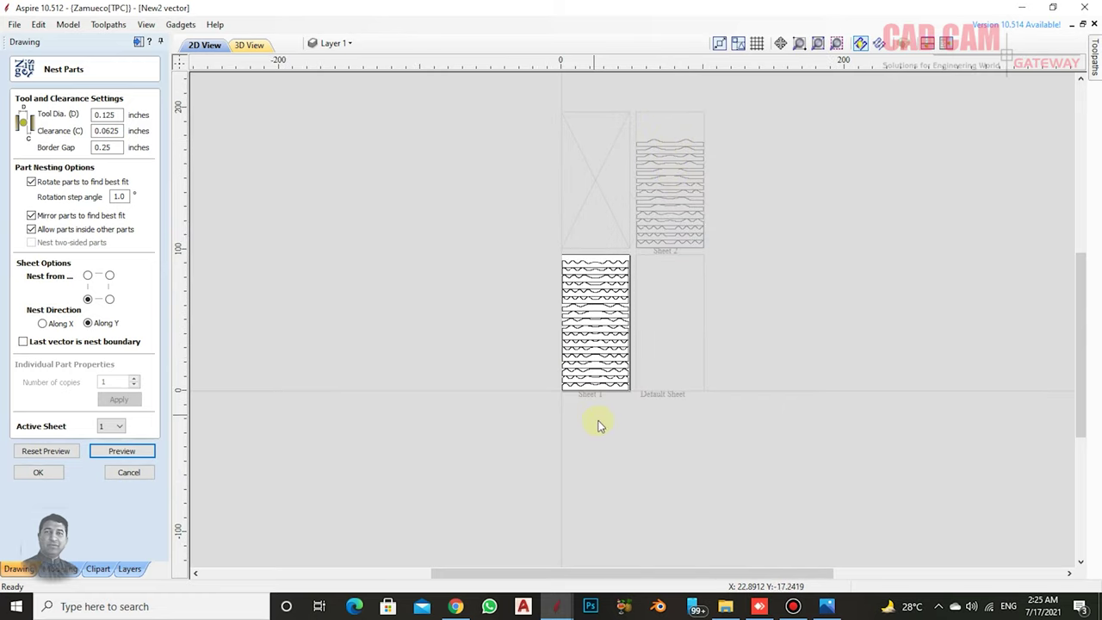
pyautogui.click(664, 170)
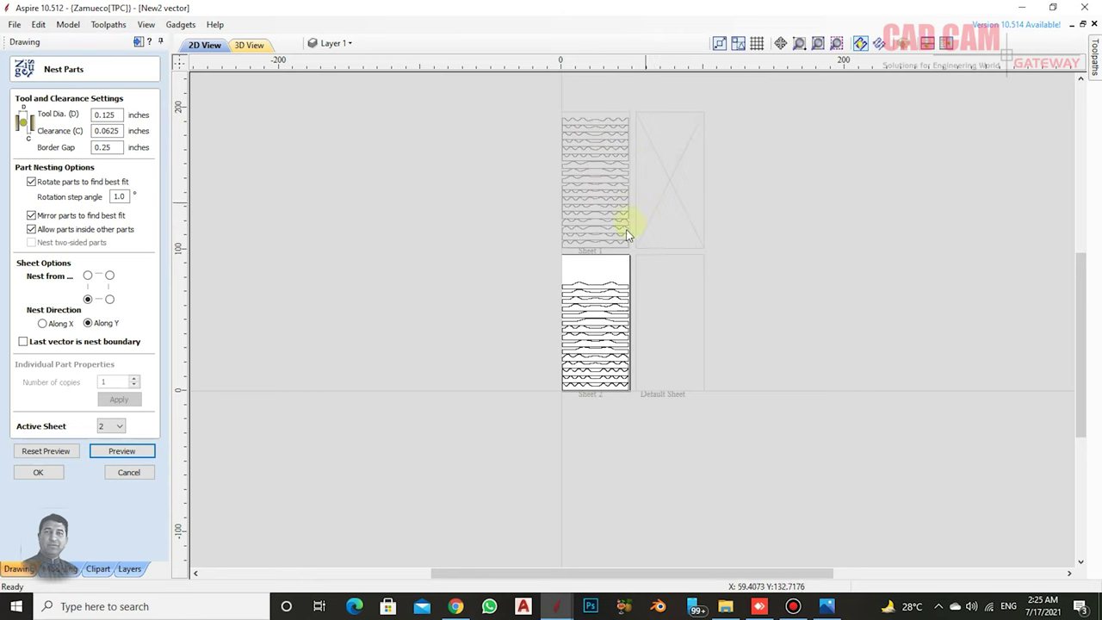
pyautogui.scroll(3, 602, 320)
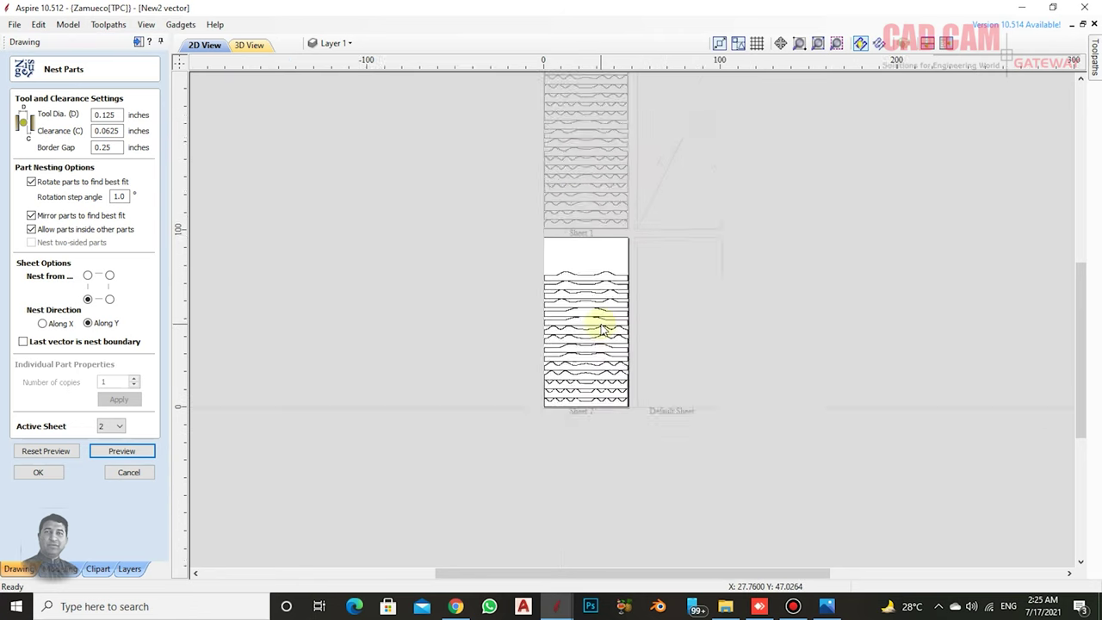
pyautogui.scroll(3, 508, 211)
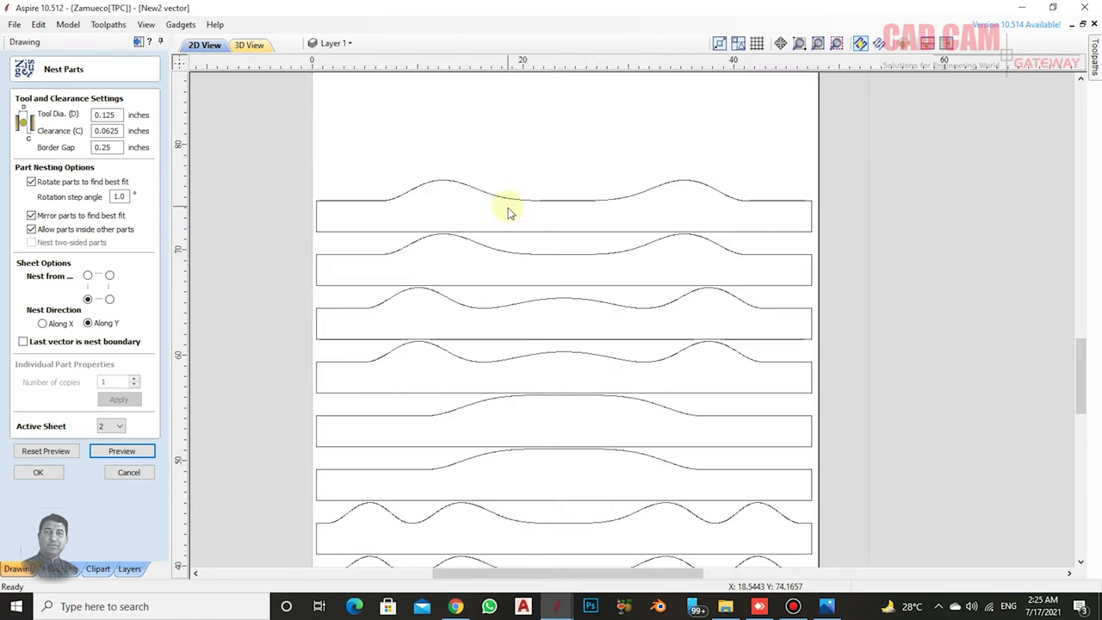
pyautogui.scroll(-2, 508, 211)
pyautogui.scroll(-1, 509, 189)
pyautogui.scroll(1, 509, 167)
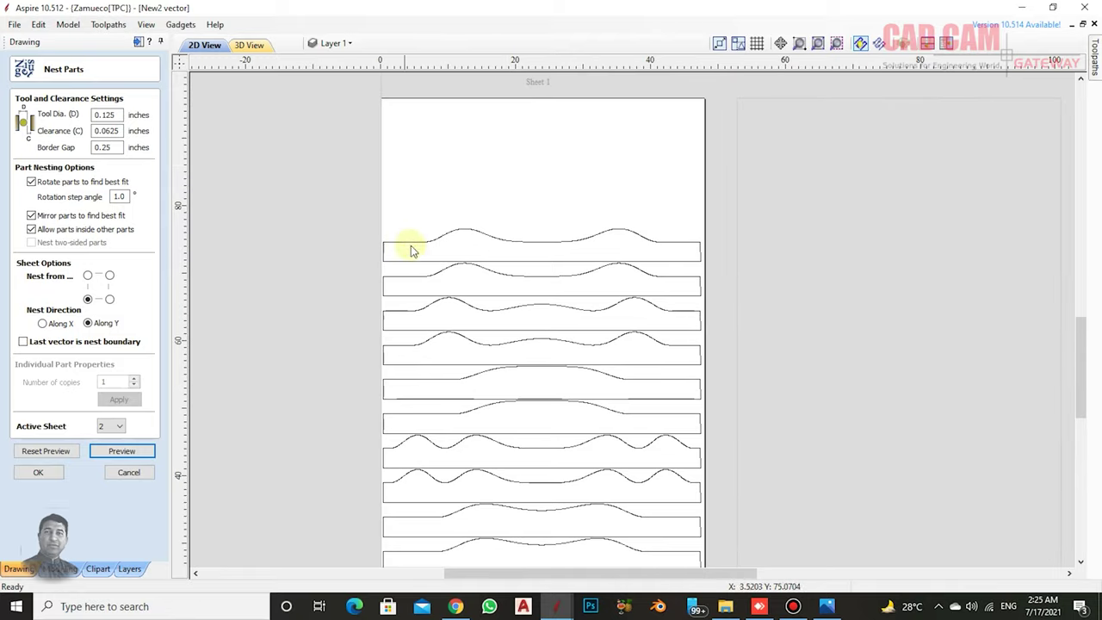
pyautogui.scroll(1, 701, 261)
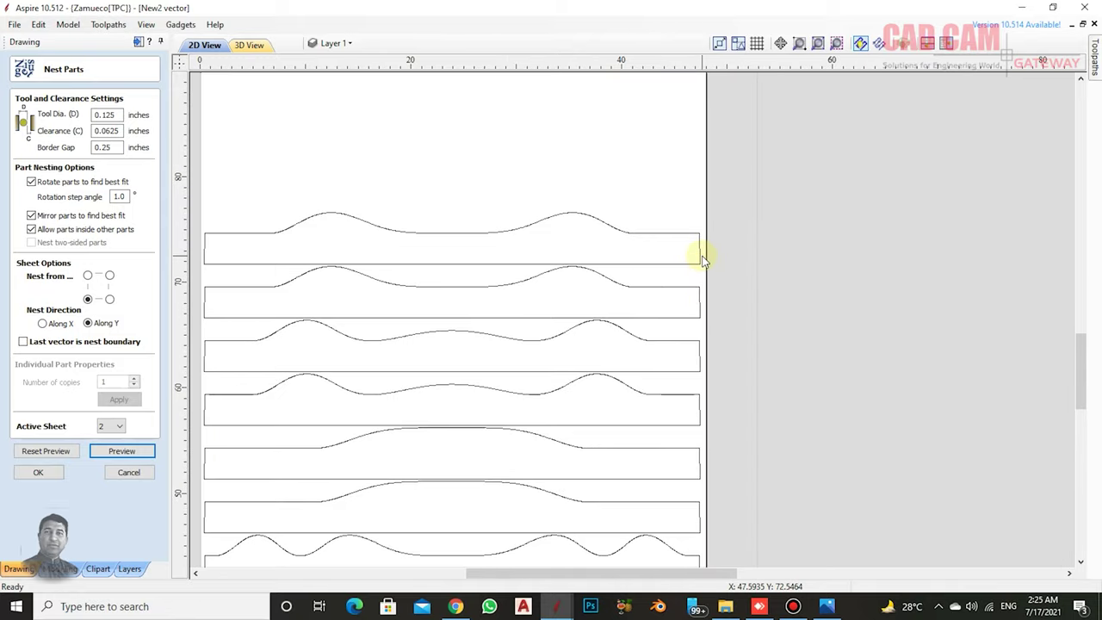
pyautogui.scroll(1, 704, 254)
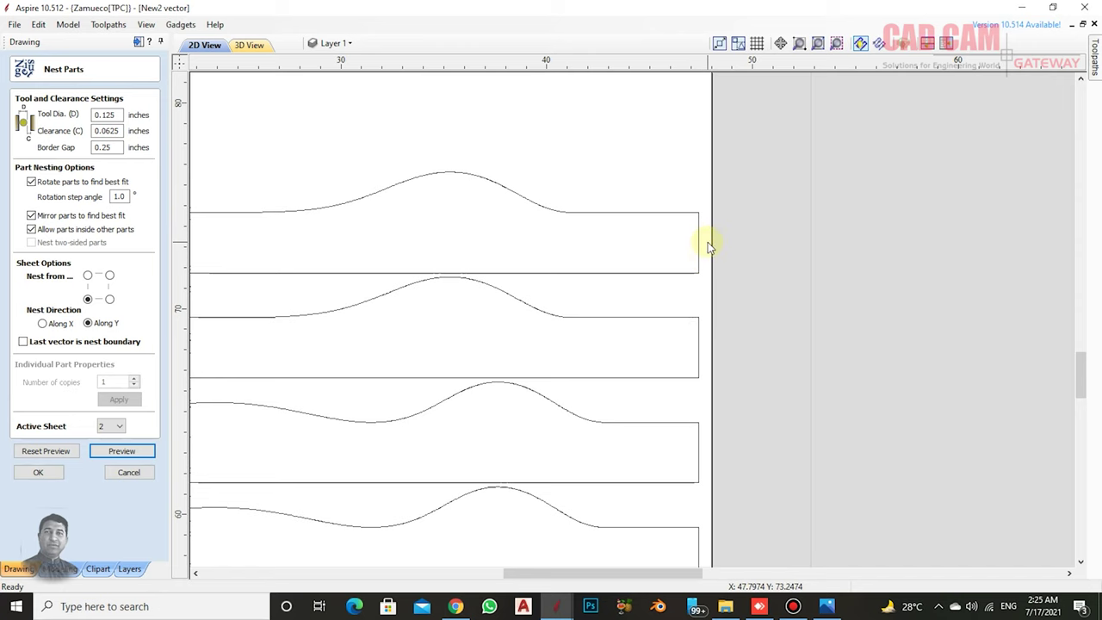
pyautogui.scroll(-2, 708, 242)
pyautogui.scroll(3, 301, 238)
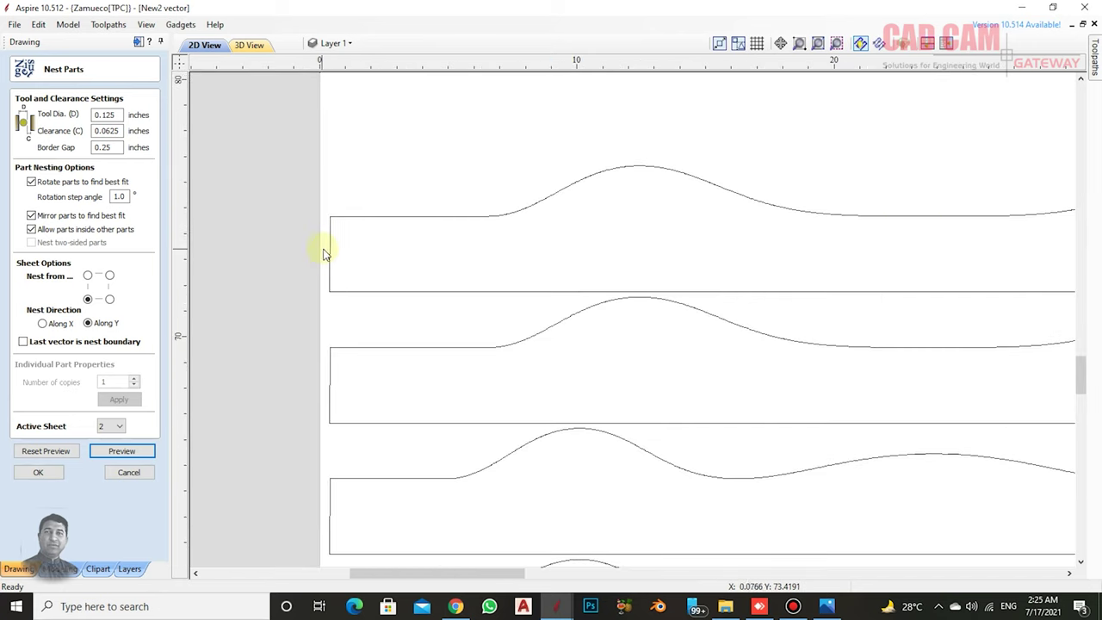
pyautogui.scroll(-1, 332, 243)
pyautogui.scroll(-2, 334, 247)
pyautogui.scroll(-2, 362, 284)
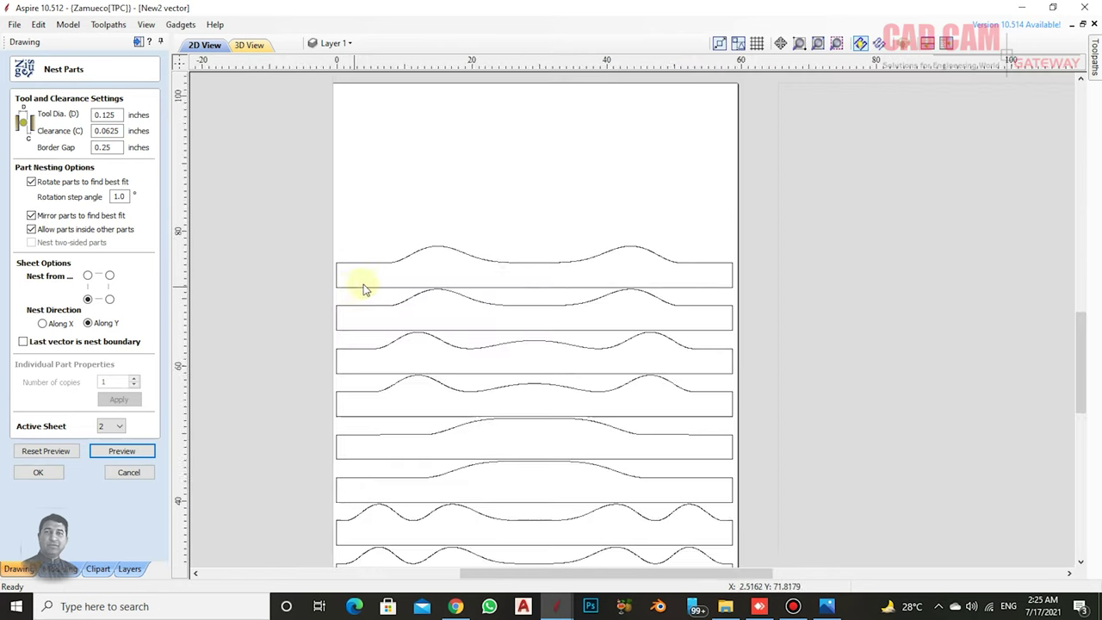
pyautogui.scroll(-3, 467, 278)
pyautogui.scroll(1, 482, 336)
pyautogui.scroll(1, 500, 380)
pyautogui.scroll(-1, 506, 374)
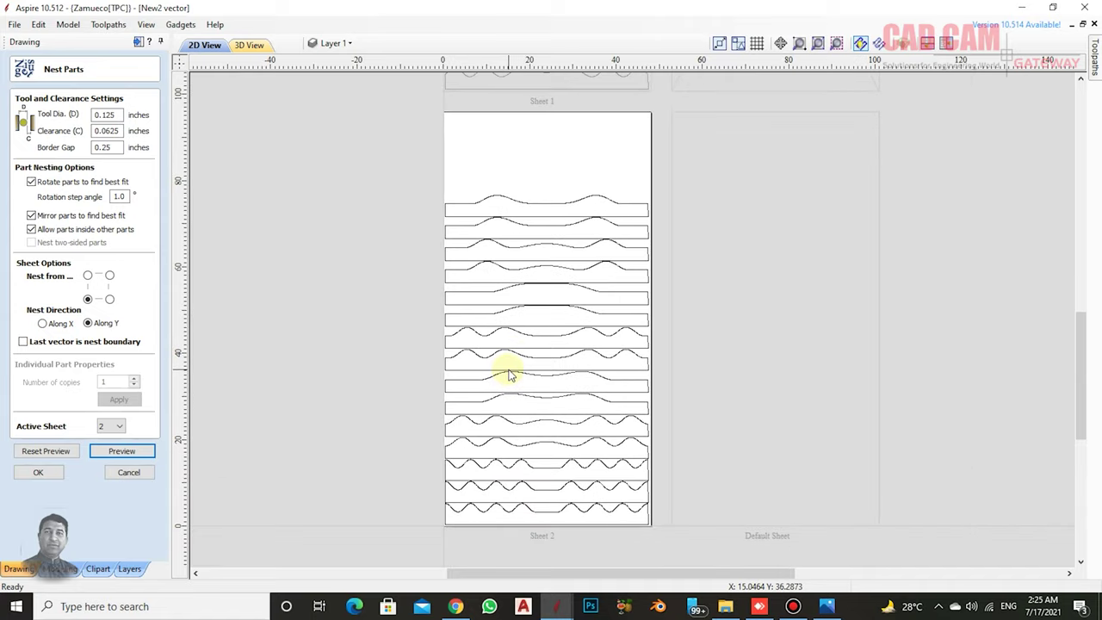
pyautogui.scroll(-2, 508, 374)
pyautogui.scroll(-1, 525, 345)
# - Set Sheet 1 as the active sheet and accept the nested layout
pyautogui.click(585, 202)
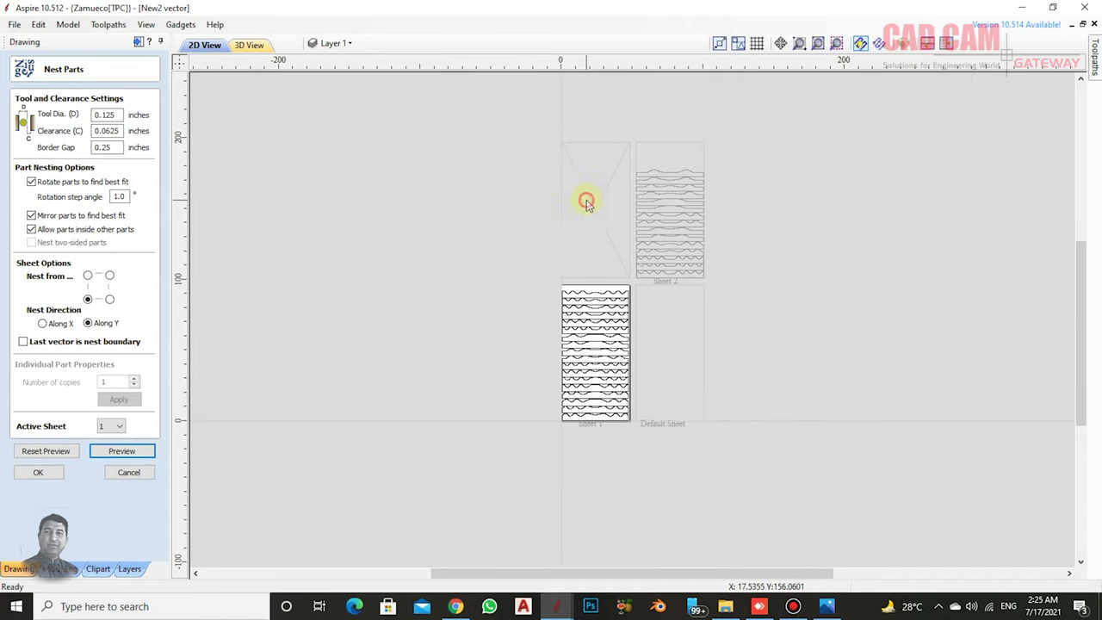
pyautogui.scroll(1, 586, 368)
pyautogui.scroll(1, 590, 332)
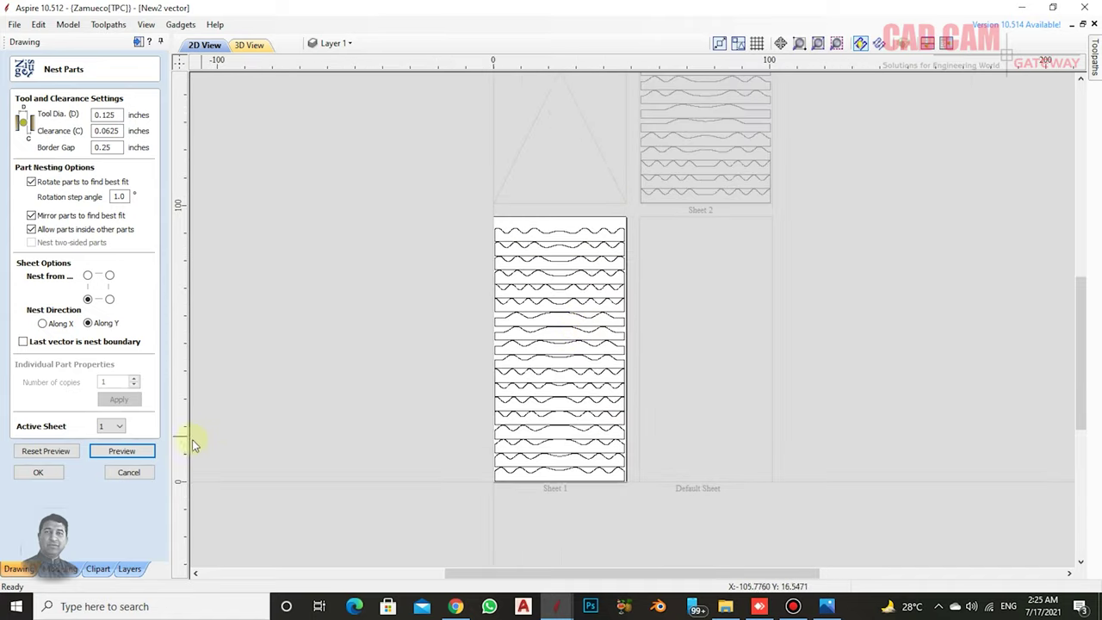
pyautogui.click(40, 475)
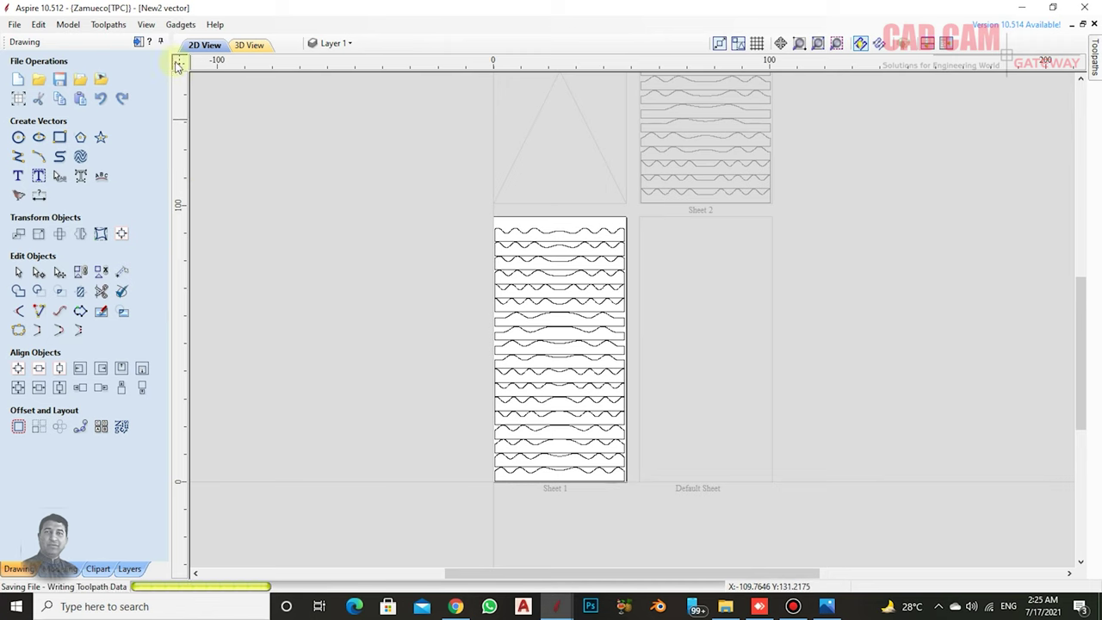
# - Calculate an outside 2D profile toolpath, 0.75 in deep, around all Sheet 1 slat outlines
pyautogui.click(136, 45)
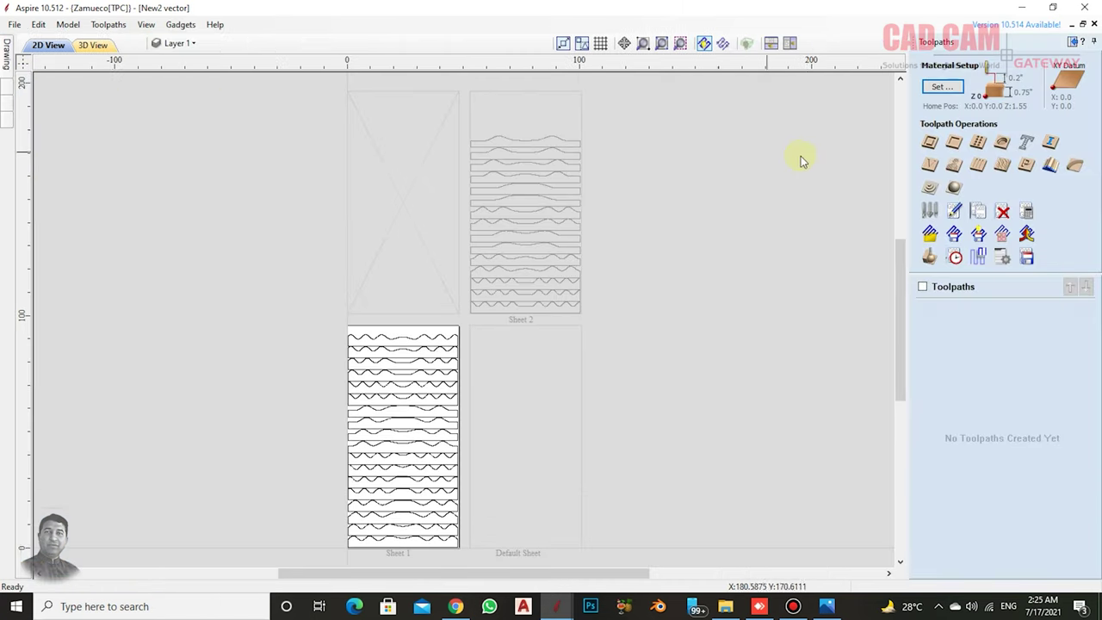
pyautogui.click(929, 146)
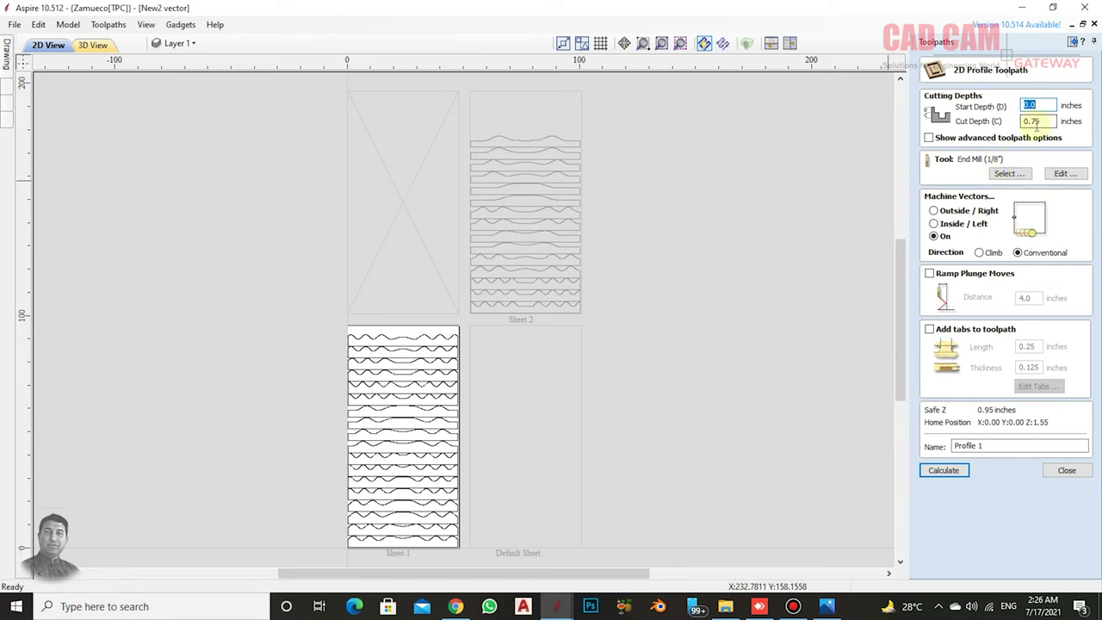
pyautogui.click(934, 211)
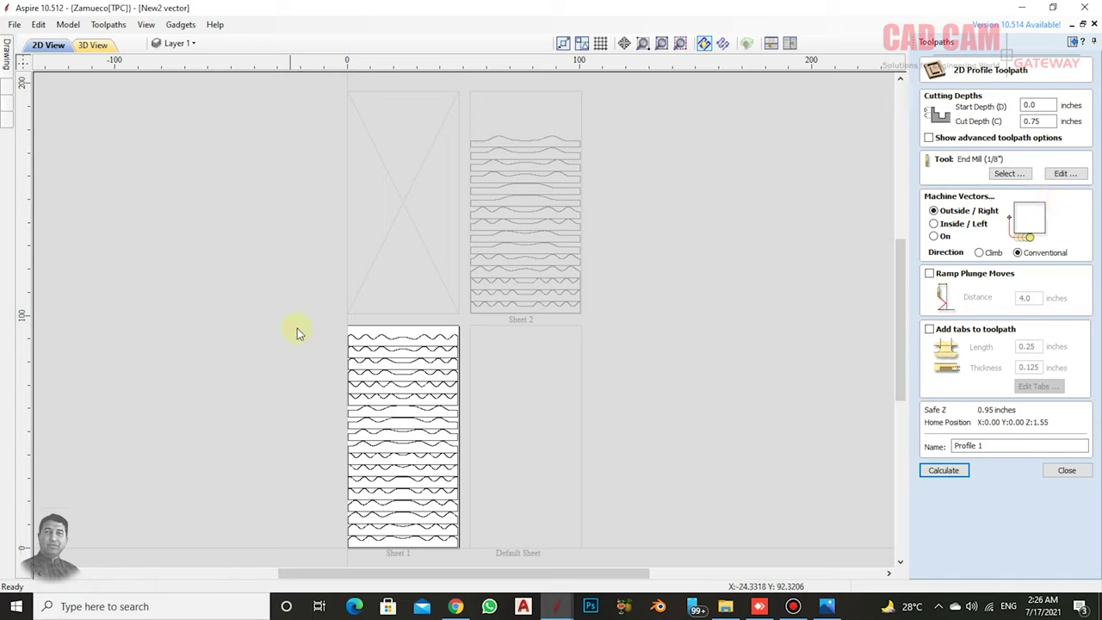
pyautogui.moveTo(305, 328)
pyautogui.mouseDown()
pyautogui.moveTo(499, 502)
pyautogui.moveTo(507, 553)
pyautogui.mouseUp()
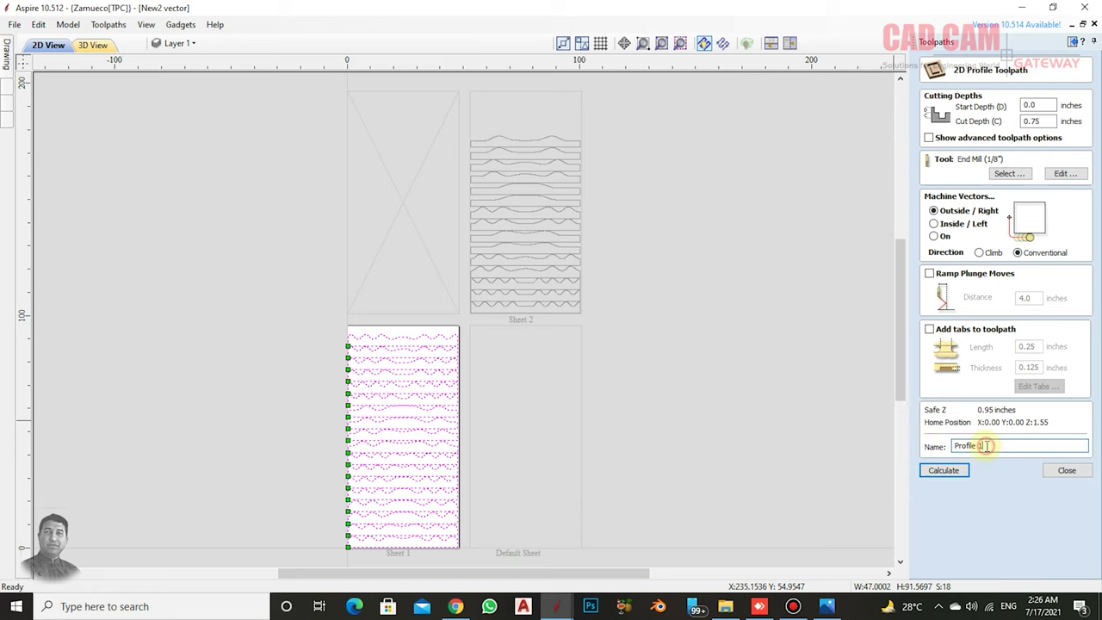
pyautogui.click(943, 470)
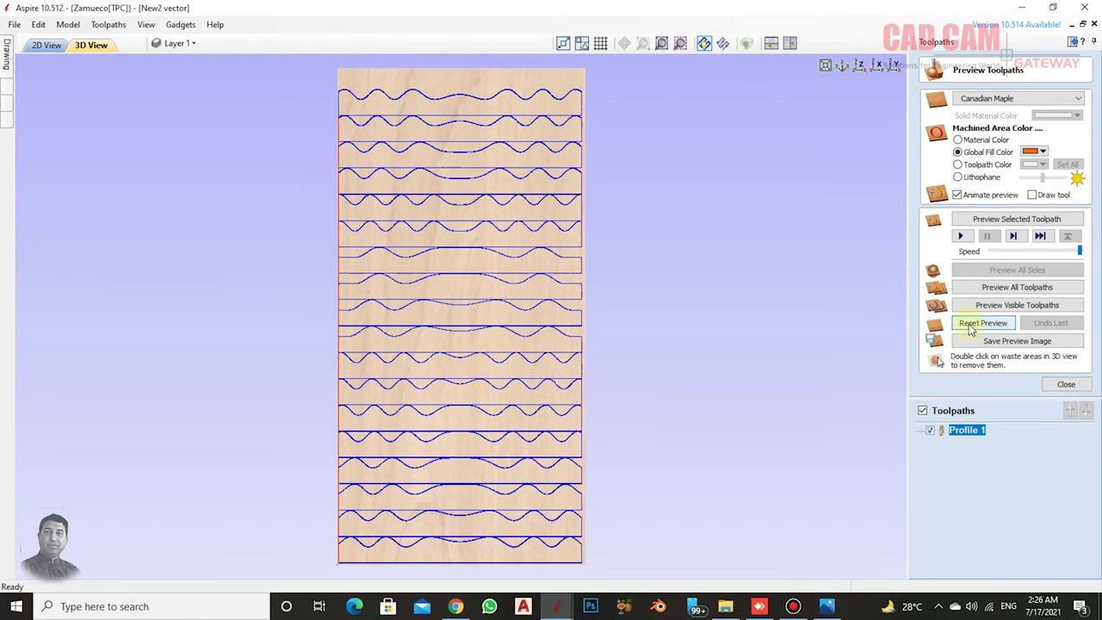
# - Preview all toolpaths in Canadian Maple and remove the waste pieces around the strips
pyautogui.click(998, 288)
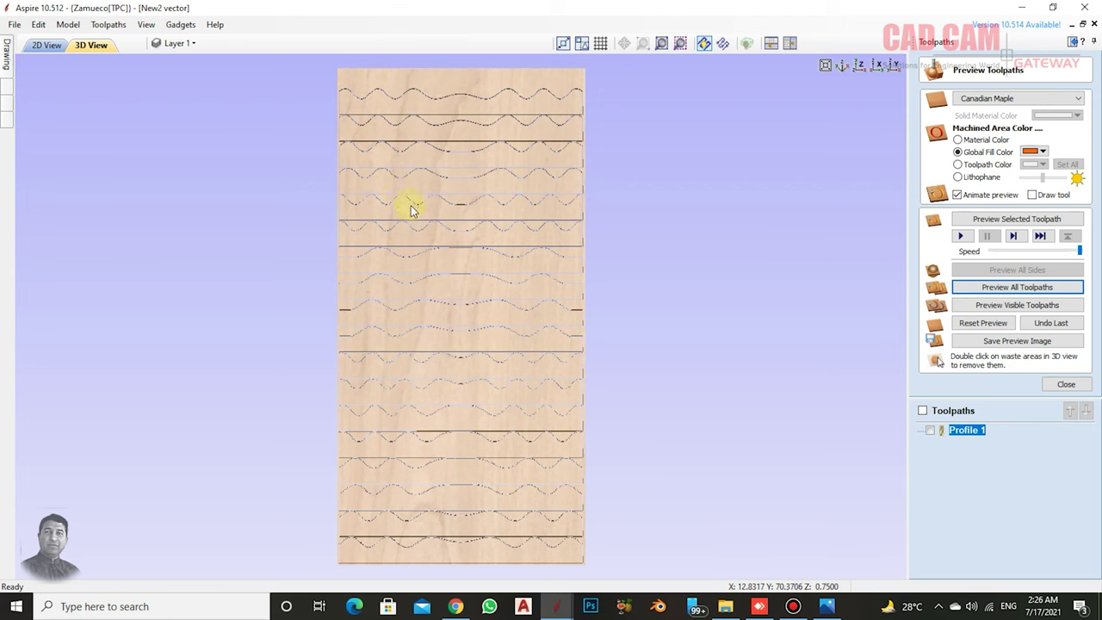
pyautogui.scroll(3, 413, 207)
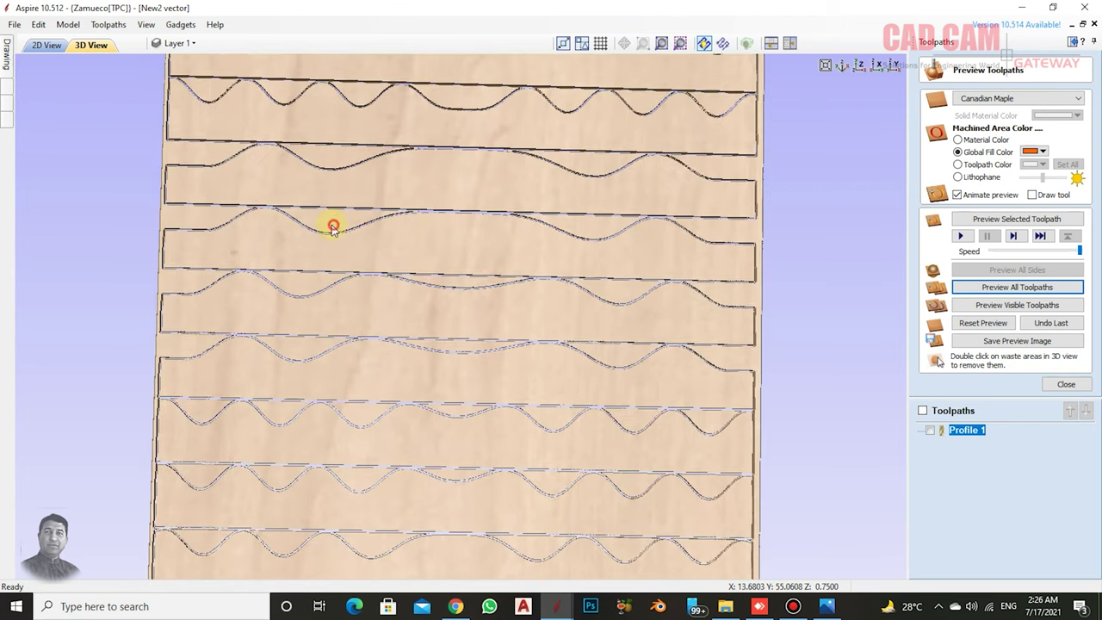
pyautogui.doubleClick(202, 220)
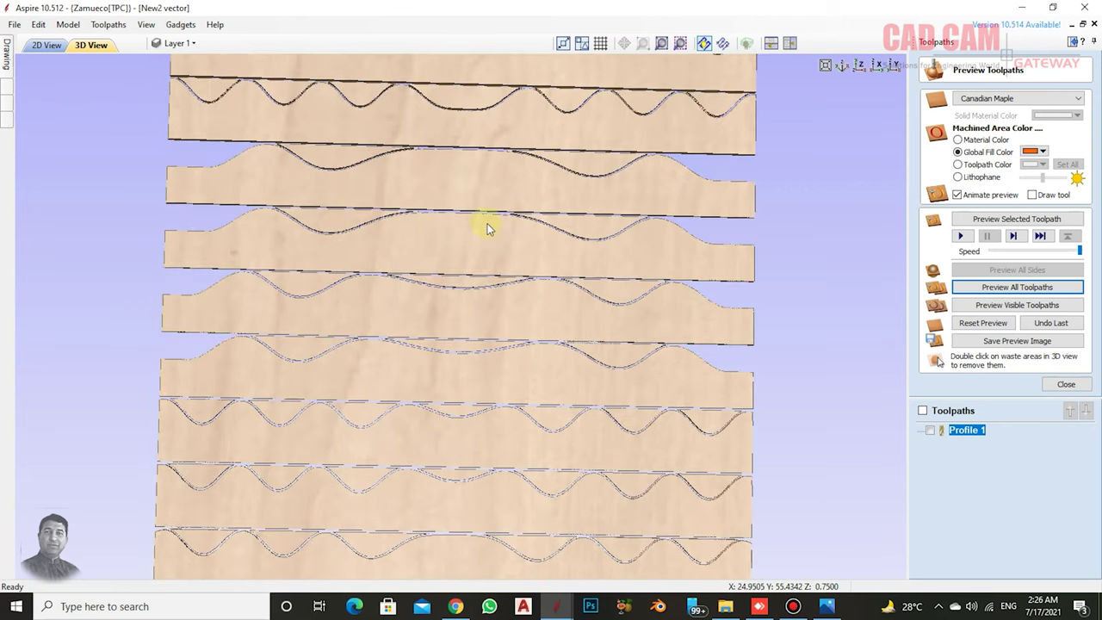
pyautogui.doubleClick(343, 217)
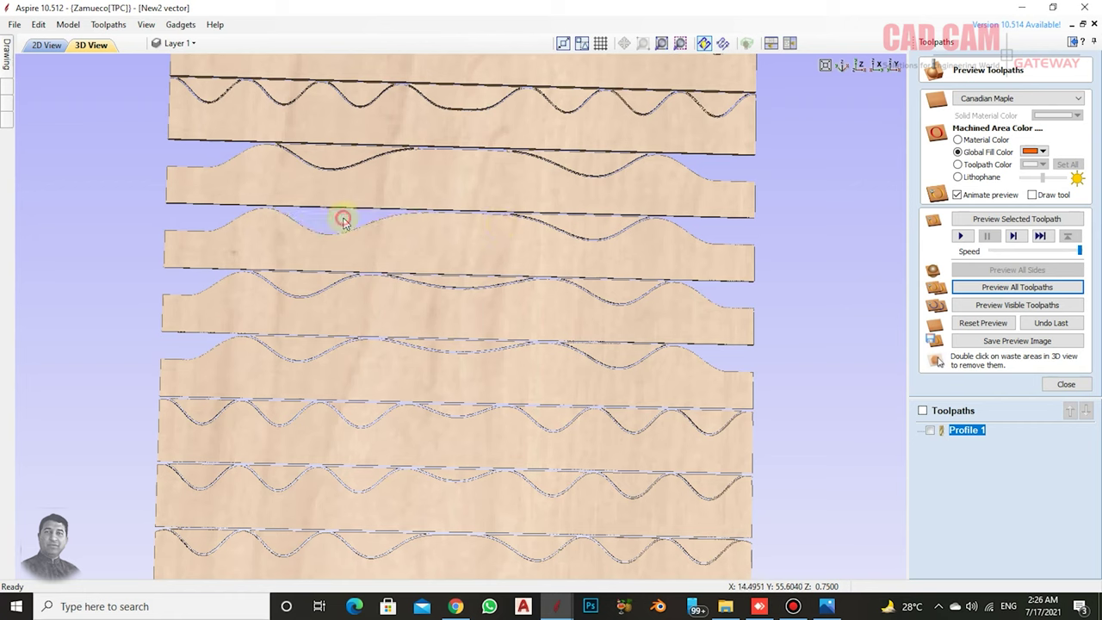
pyautogui.doubleClick(597, 222)
pyautogui.doubleClick(590, 167)
pyautogui.doubleClick(349, 155)
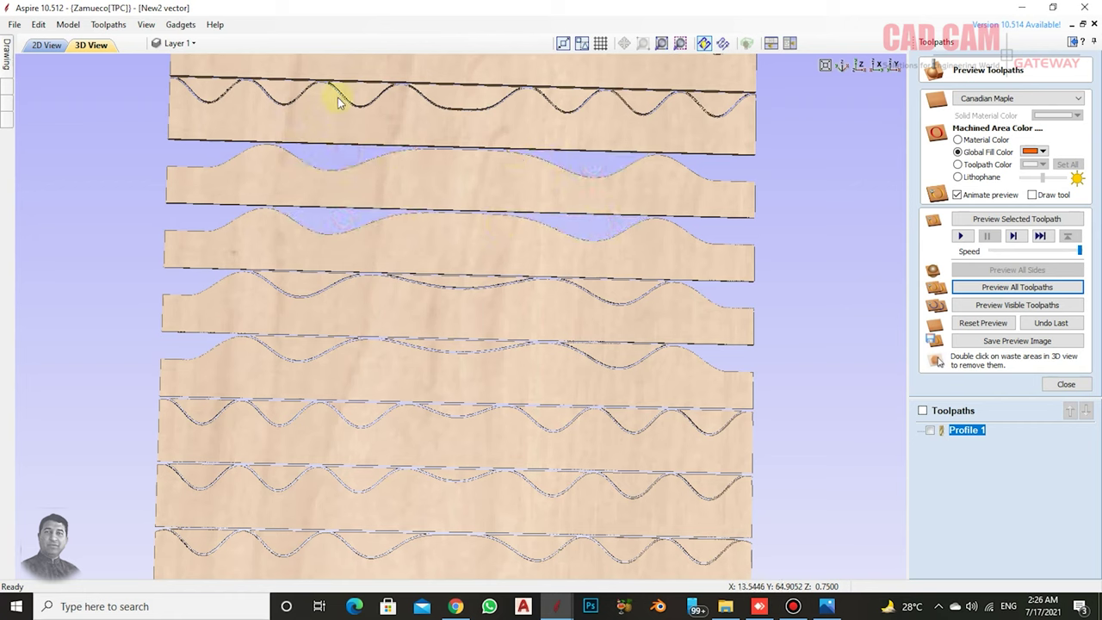
pyautogui.doubleClick(293, 86)
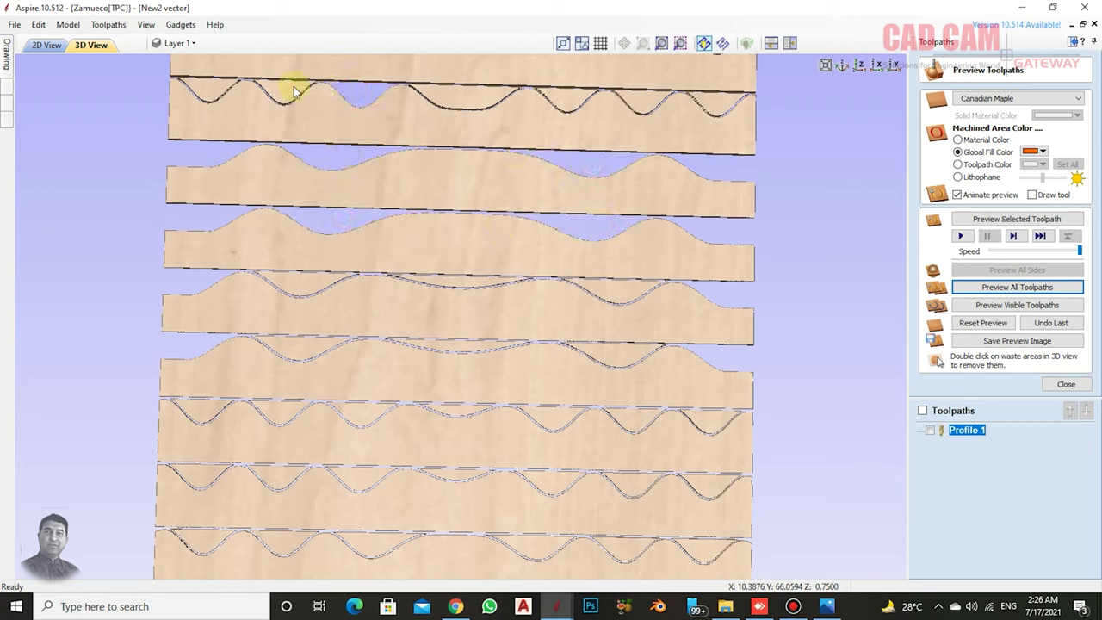
pyautogui.doubleClick(211, 82)
# - Orbit and tilt the cut board to view the freed strips, then switch to the New2 project
pyautogui.moveTo(479, 135)
pyautogui.mouseDown()
pyautogui.moveTo(578, 173)
pyautogui.moveTo(529, 344)
pyautogui.moveTo(615, 339)
pyautogui.moveTo(529, 319)
pyautogui.moveTo(277, 321)
pyautogui.moveTo(418, 369)
pyautogui.moveTo(580, 293)
pyautogui.moveTo(646, 229)
pyautogui.moveTo(600, 197)
pyautogui.moveTo(536, 189)
pyautogui.moveTo(505, 233)
pyautogui.moveTo(386, 312)
pyautogui.moveTo(433, 389)
pyautogui.moveTo(463, 267)
pyautogui.mouseUp()
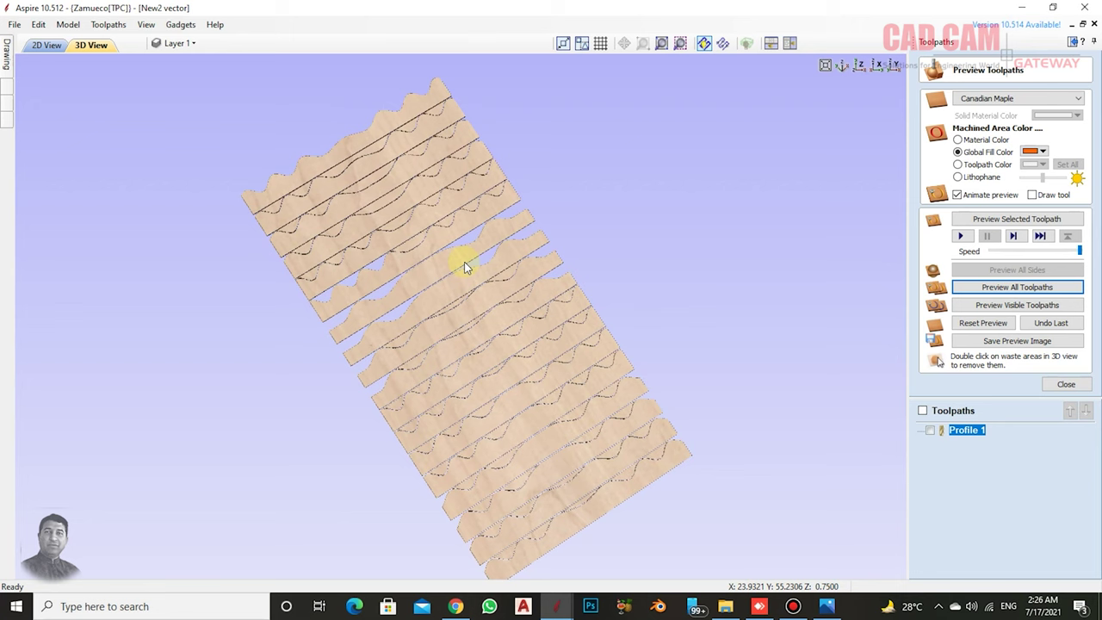
pyautogui.moveTo(464, 266)
pyautogui.mouseDown()
pyautogui.moveTo(445, 229)
pyautogui.moveTo(443, 163)
pyautogui.mouseUp()
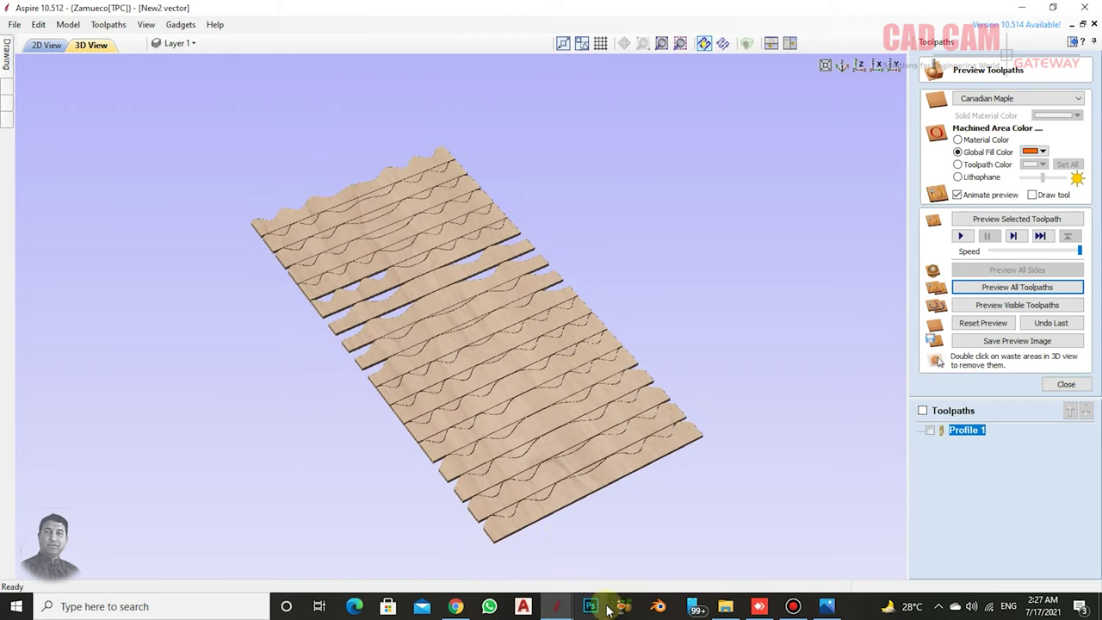
pyautogui.moveTo(556, 606)
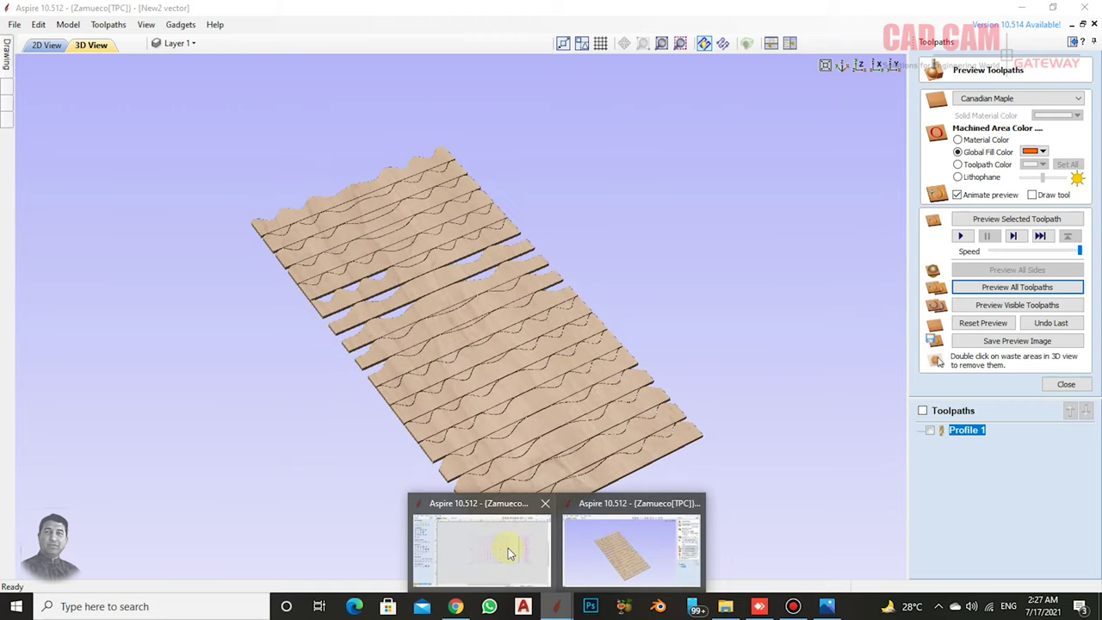
pyautogui.click(506, 547)
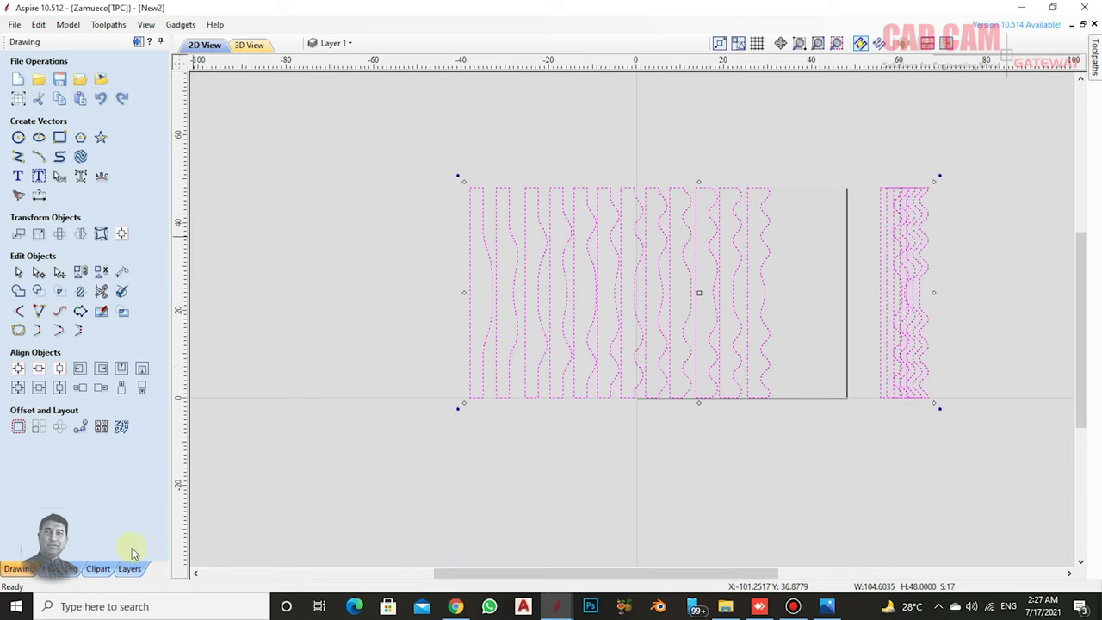
# - Show the New2 concentric ripple panel in 3D and orbit it almost face-on
pyautogui.click(249, 45)
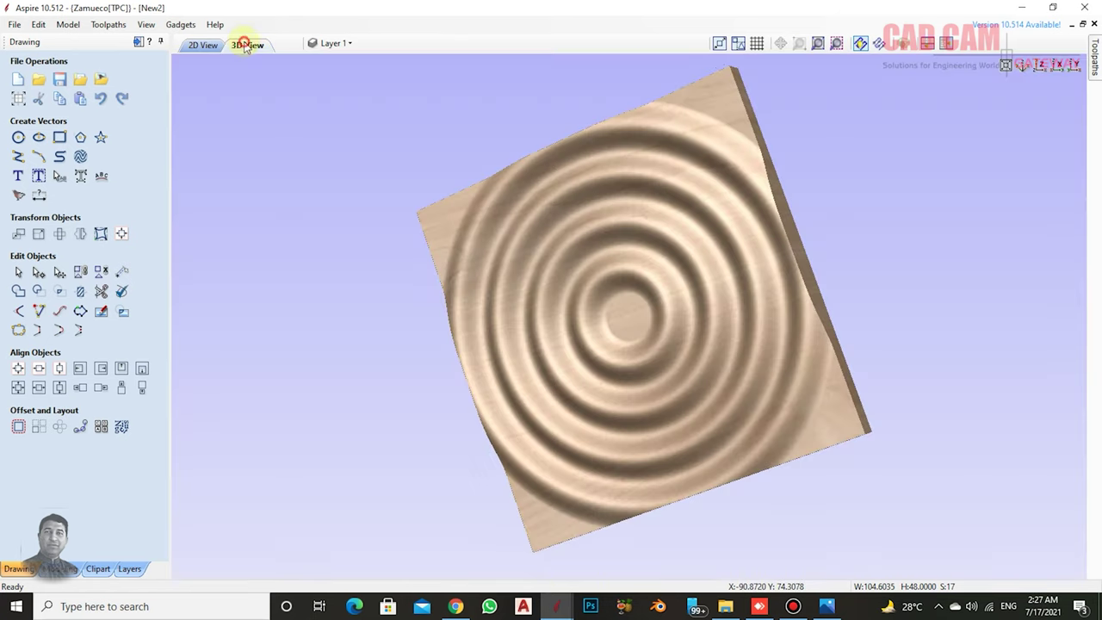
pyautogui.moveTo(549, 181)
pyautogui.mouseDown()
pyautogui.moveTo(699, 273)
pyautogui.moveTo(783, 190)
pyautogui.moveTo(756, 221)
pyautogui.moveTo(802, 288)
pyautogui.mouseUp()
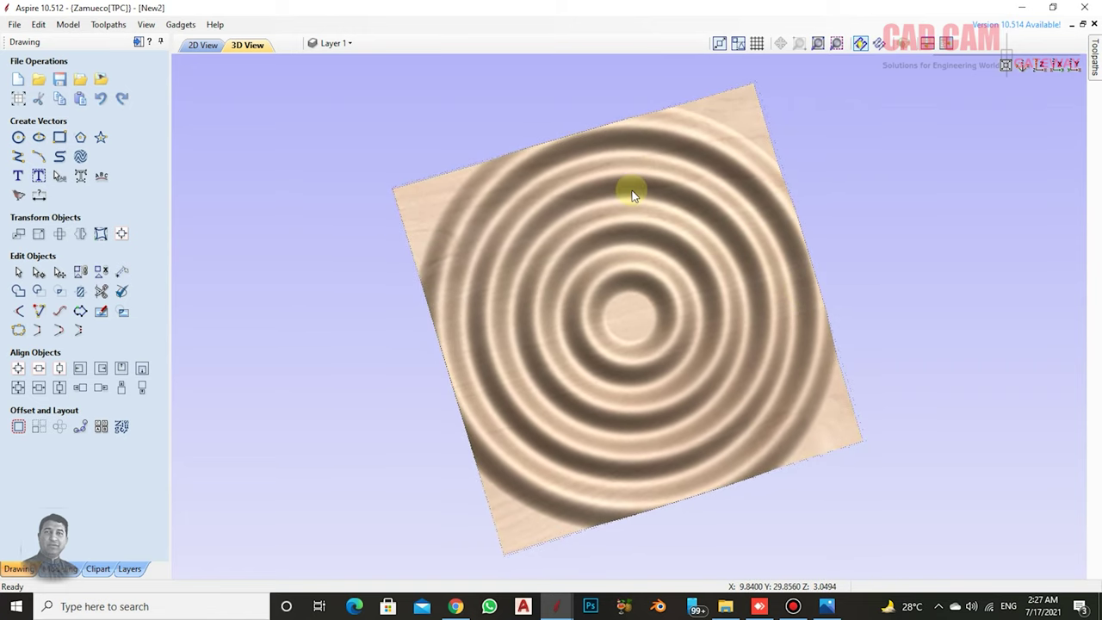
pyautogui.moveTo(631, 192)
pyautogui.mouseDown()
pyautogui.moveTo(783, 197)
pyautogui.moveTo(454, 241)
pyautogui.mouseUp()
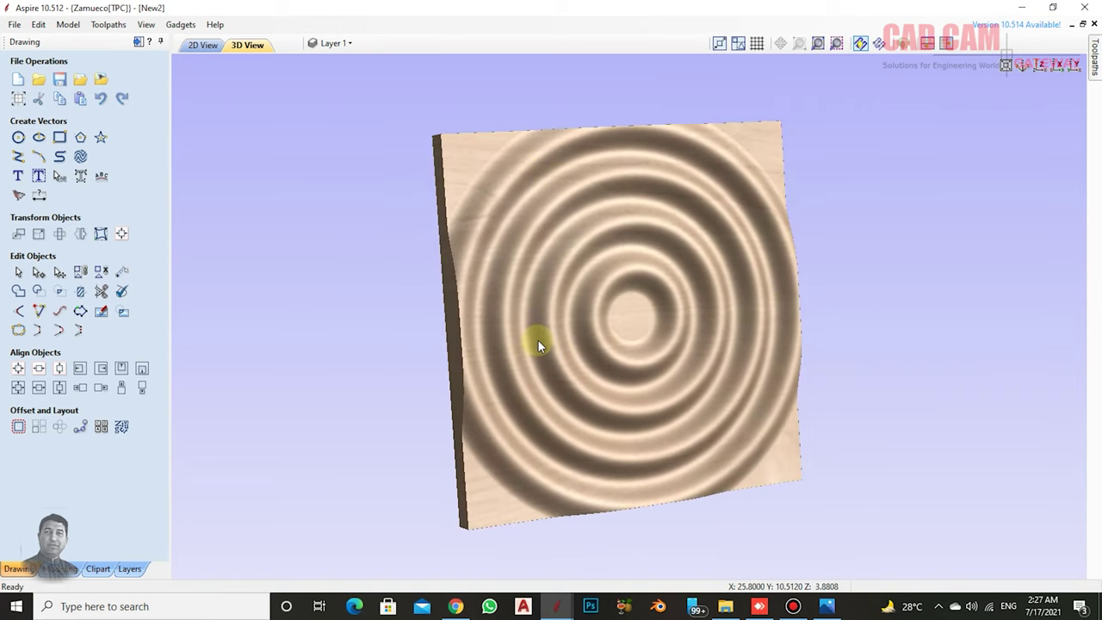